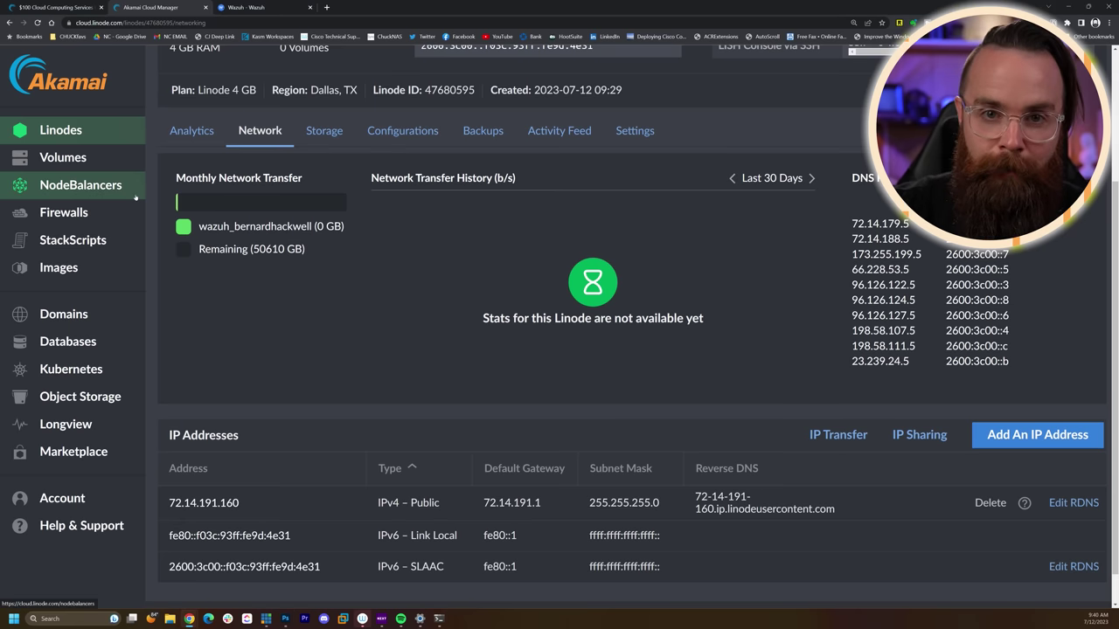
# - Start creating a new Linode with Dallas, TX as the region
pyautogui.click(70, 131)
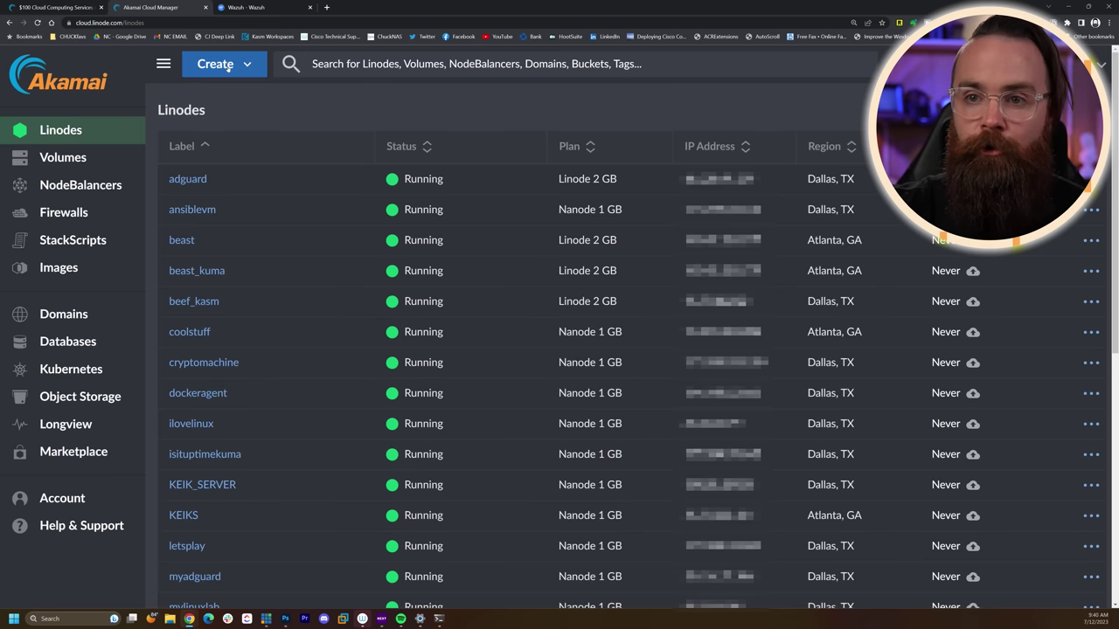
pyautogui.click(219, 64)
pyautogui.click(232, 92)
pyautogui.click(266, 301)
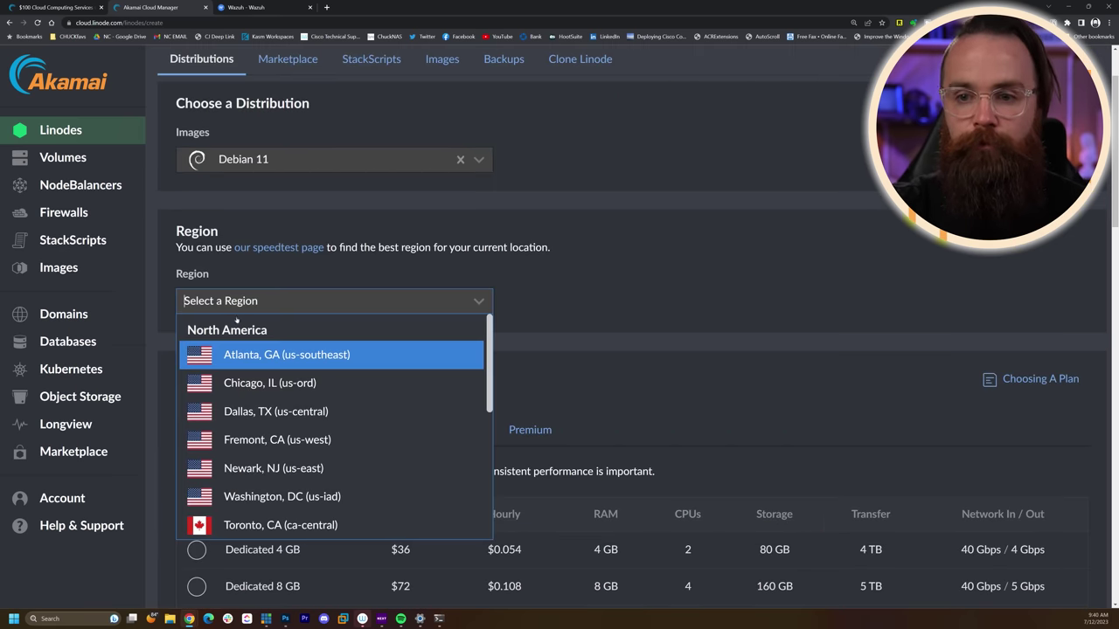
pyautogui.click(262, 407)
# - Choose the Ubuntu 22.04 LTS image and the shared-CPU Linode 2 GB plan
pyautogui.scroll(1, 268, 315)
pyautogui.click(268, 247)
pyautogui.write('ubu')
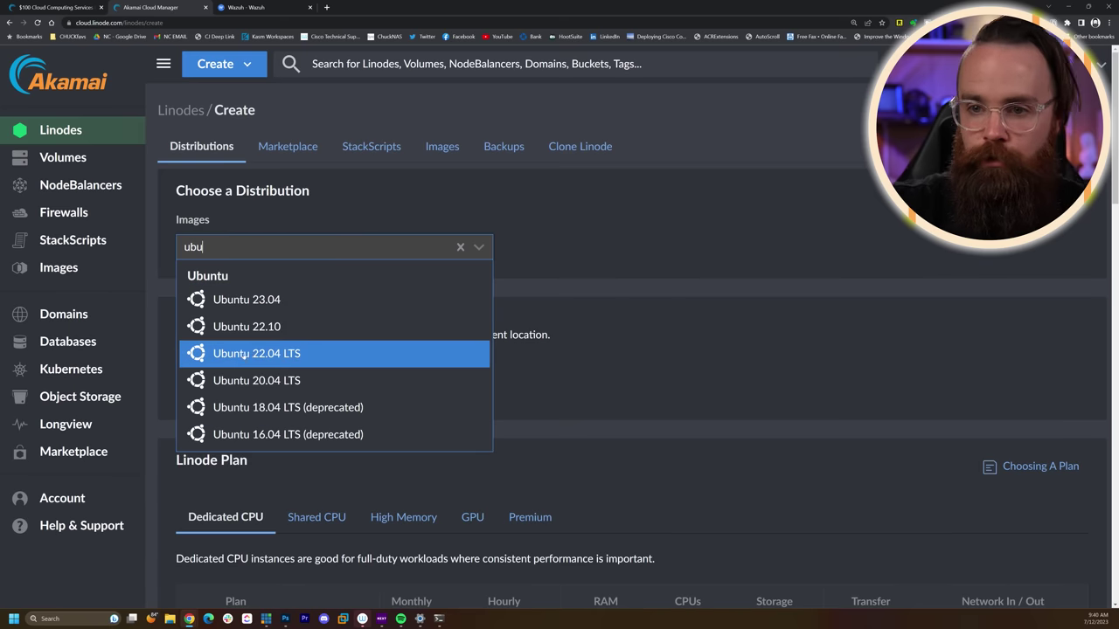
pyautogui.click(301, 354)
pyautogui.scroll(-3, 308, 258)
pyautogui.click(308, 258)
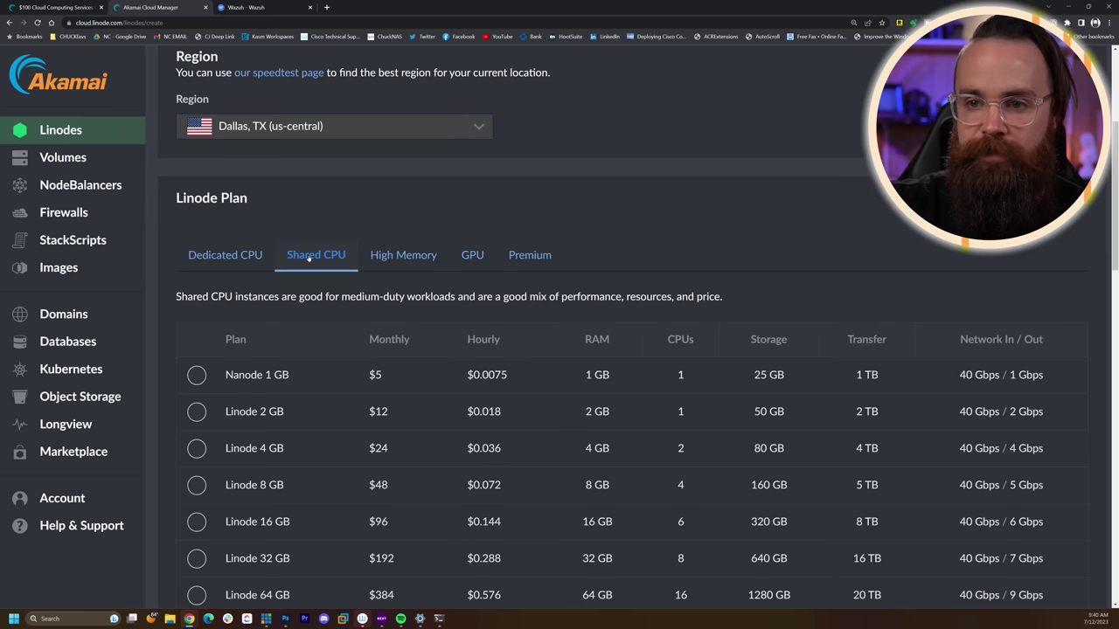
pyautogui.click(197, 411)
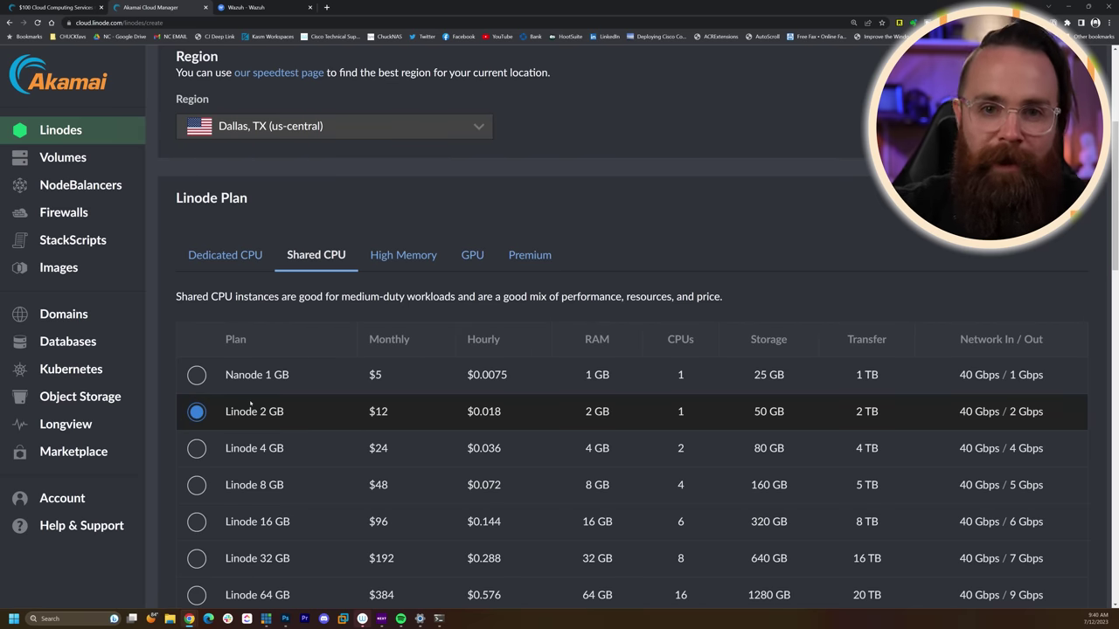
# - Label it wazuh_docker, set a root password, create the Linode, and mark its SSH access details
pyautogui.scroll(-5, 250, 404)
pyautogui.doubleClick(253, 337)
pyautogui.write('wazuh_docker')
pyautogui.scroll(-2, 258, 368)
pyautogui.click(257, 374)
pyautogui.write('••')
pyautogui.scroll(-10, 258, 374)
pyautogui.click(1043, 539)
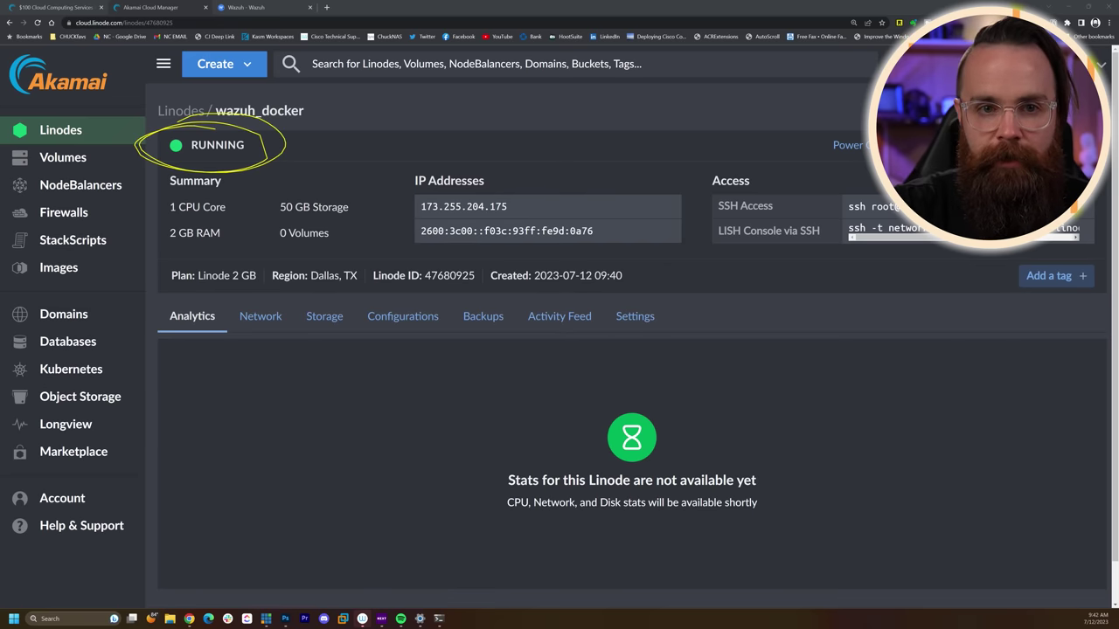
pyautogui.moveTo(800, 178); pyautogui.dragTo(797, 172)
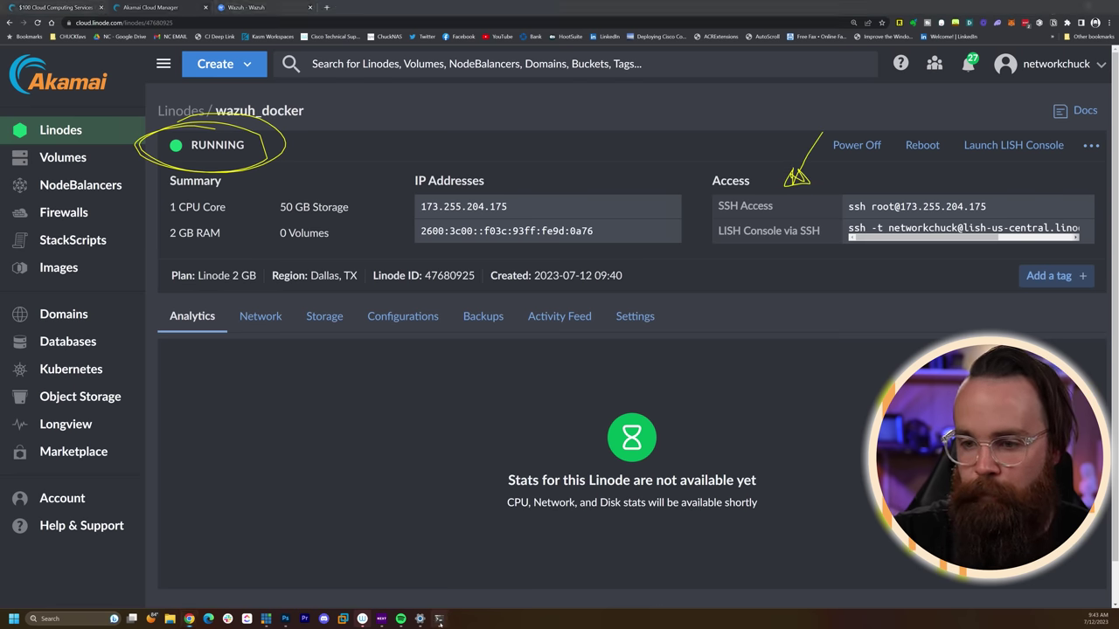
# - SSH into the new server as root, accepting its host key, then clear the screen
pyautogui.click(439, 618)
pyautogui.hotkey('ctrl', 'v')
pyautogui.press('Return')
pyautogui.write('yes')
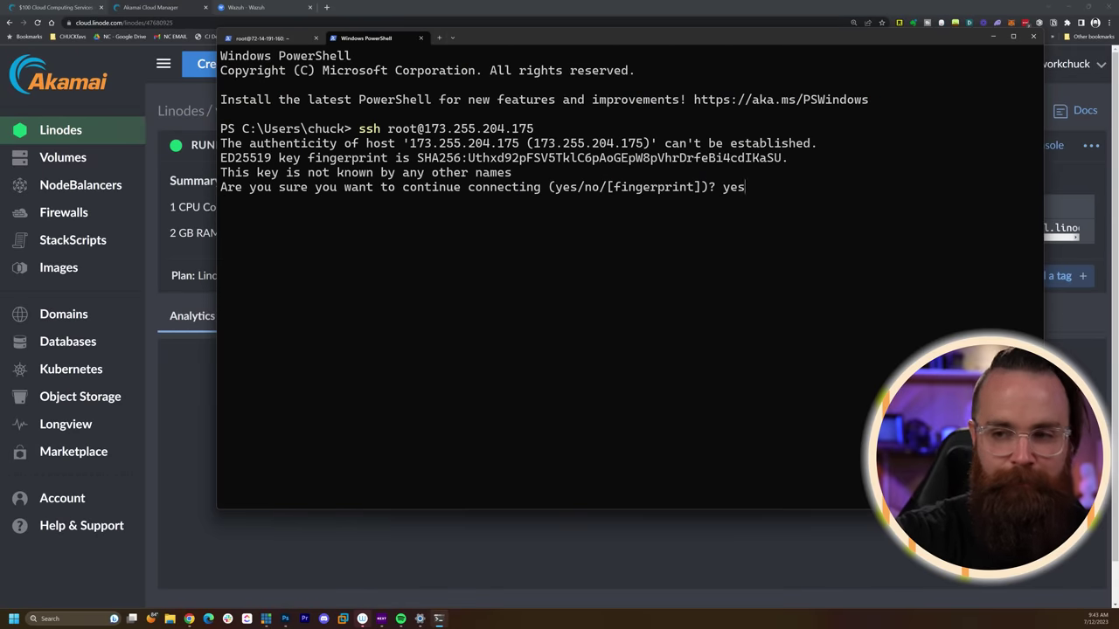
pyautogui.press('Return')
pyautogui.hotkey('ctrl', 'v')
pyautogui.press('Return')
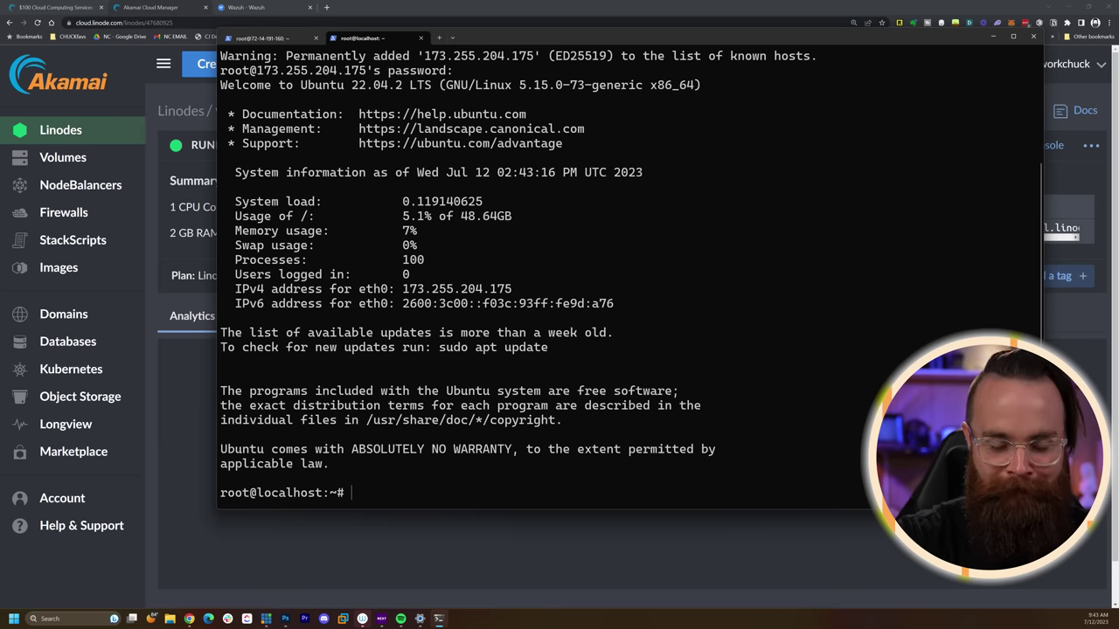
pyautogui.hotkey('ctrl', 'l')
pyautogui.press('Return')
pyautogui.press('Return')
pyautogui.press('Return')
pyautogui.press('Return')
# - Run sudo apt update to refresh the server's package lists
pyautogui.write('sudo apt update')
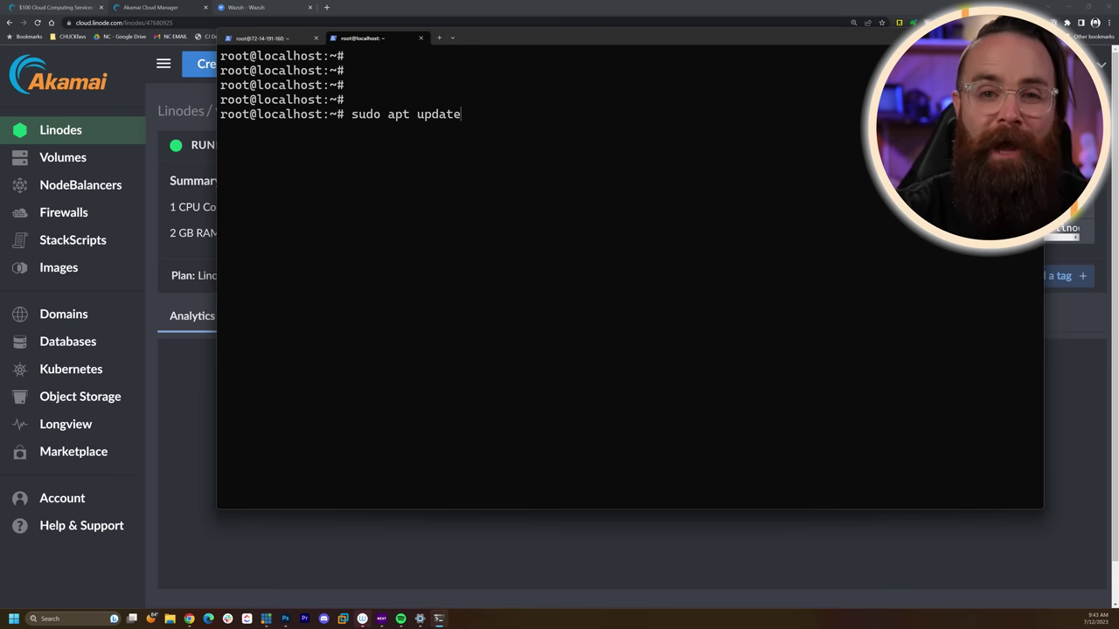
pyautogui.press('Return')
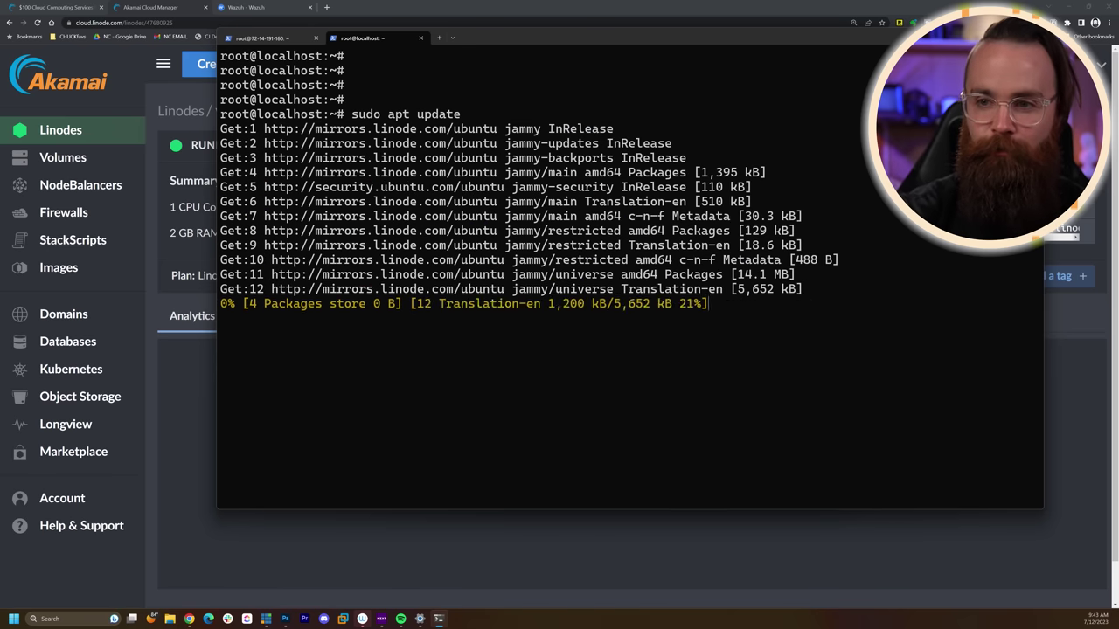
pyautogui.write('clear')
pyautogui.press('Return')
pyautogui.press('Return')
pyautogui.press('Return')
# - Install docker.io and docker-compose with sudo apt install -y
pyautogui.write('sudo')
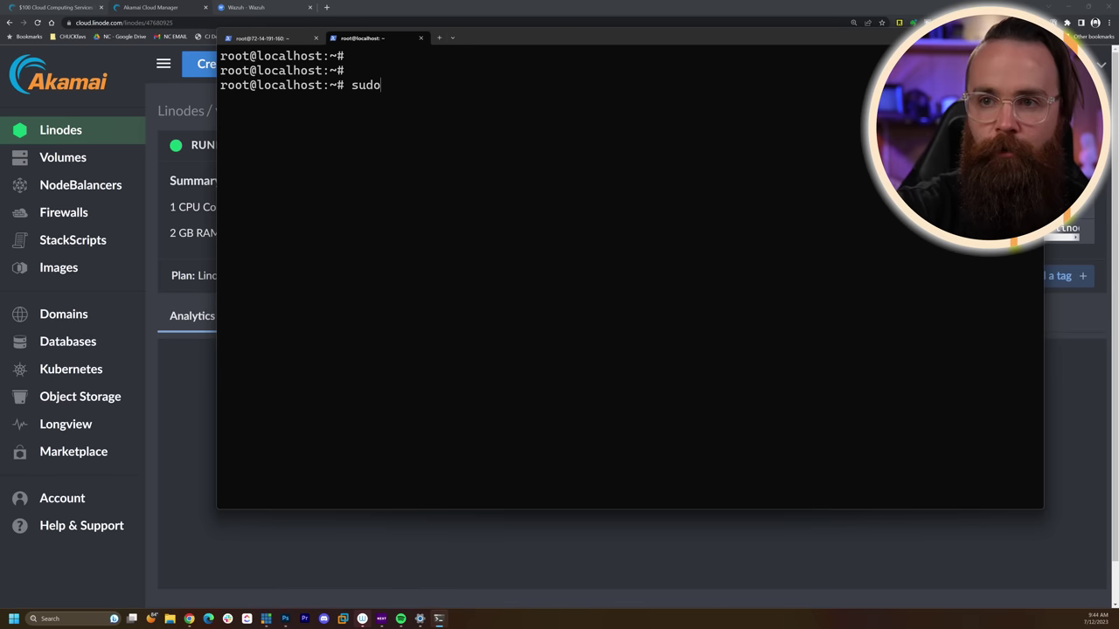
pyautogui.write(' apt install docker')
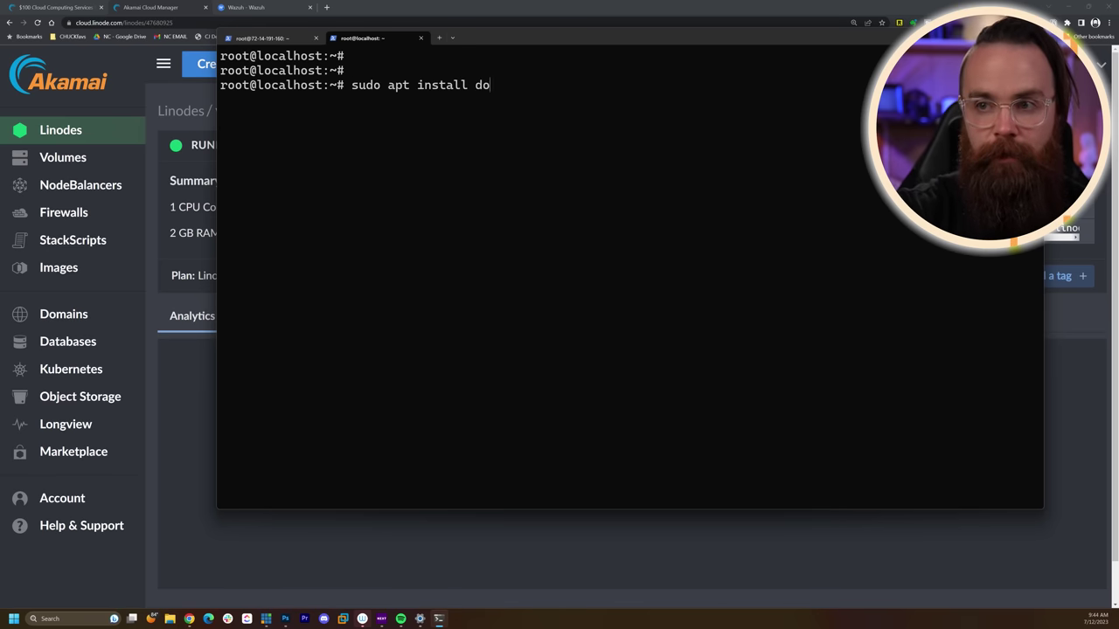
pyautogui.press('BackSpace')
pyautogui.press('BackSpace')
pyautogui.press('BackSpace')
pyautogui.press('BackSpace')
pyautogui.write('cker.io docker-')
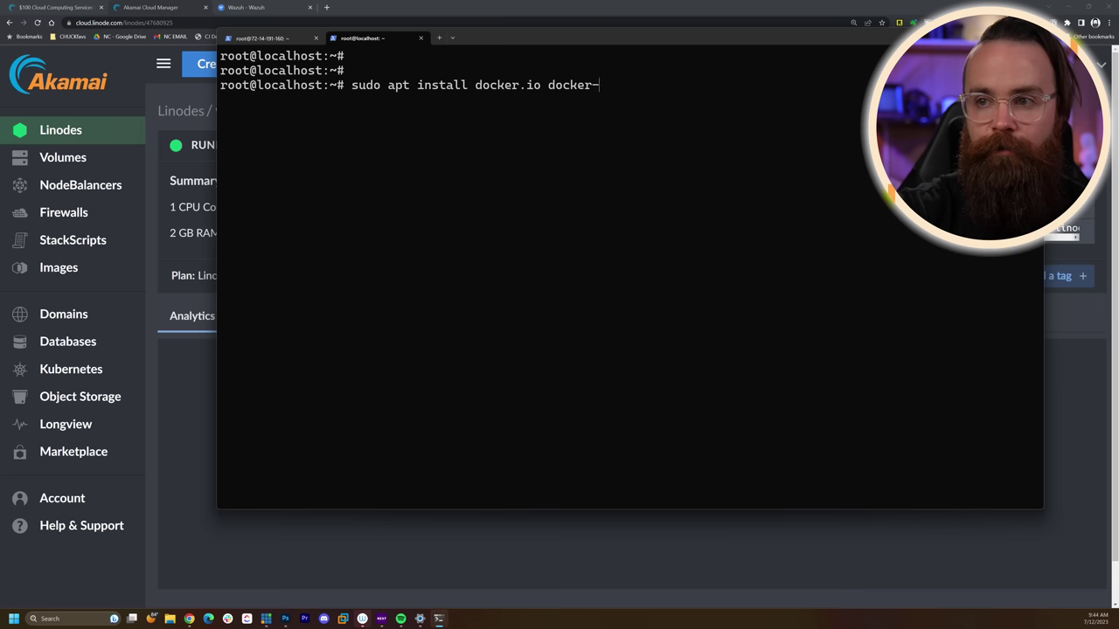
pyautogui.write('compose -y')
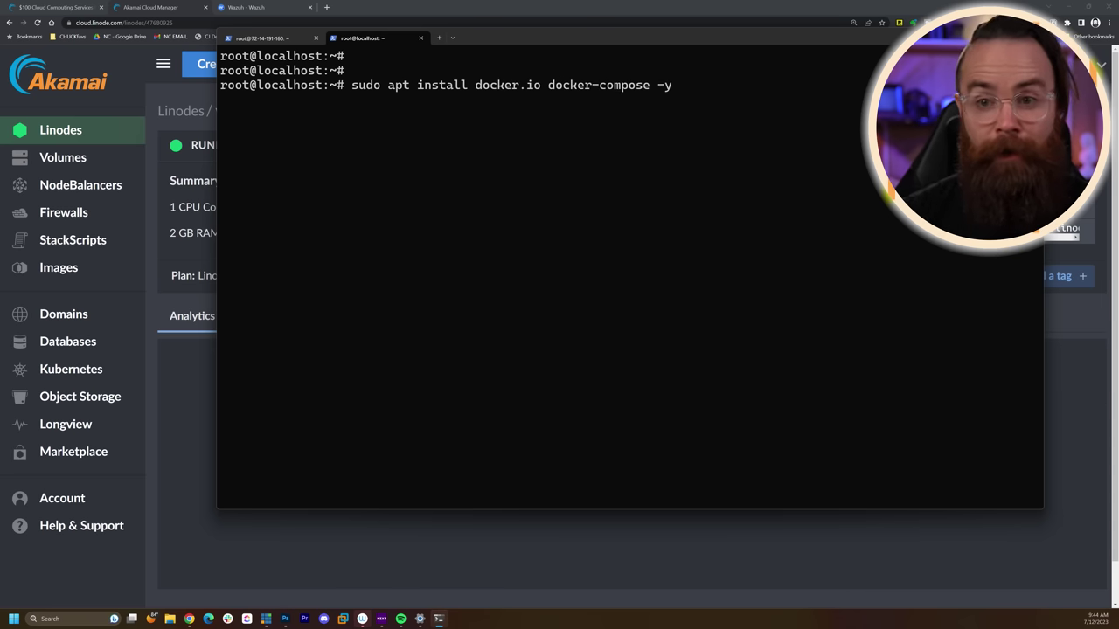
pyautogui.press('Return')
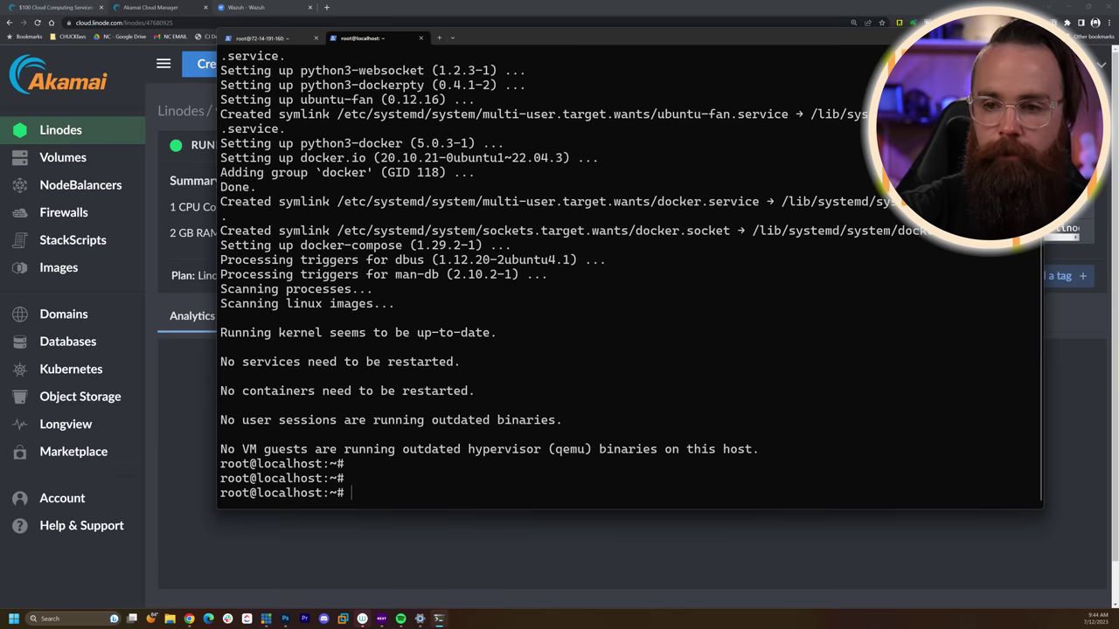
pyautogui.write('clear')
pyautogui.press('Return')
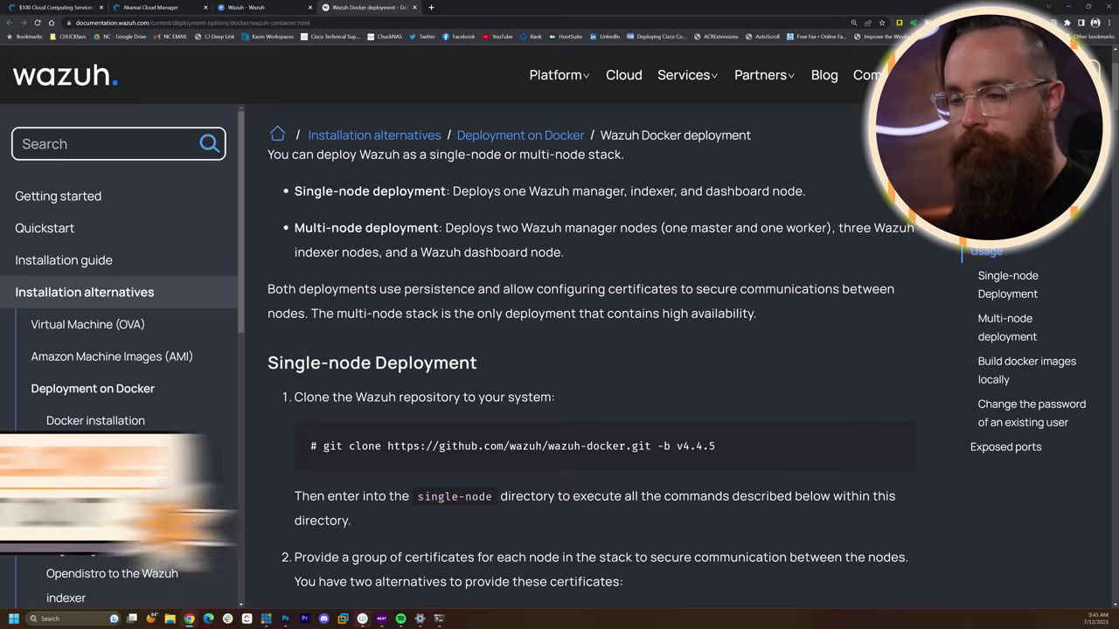
# - Scroll the docs to Single-node Deployment and mark the git clone command
pyautogui.scroll(-2, 594, 350)
pyautogui.moveTo(267, 188); pyautogui.dragTo(476, 188)
pyautogui.click(595, 350)
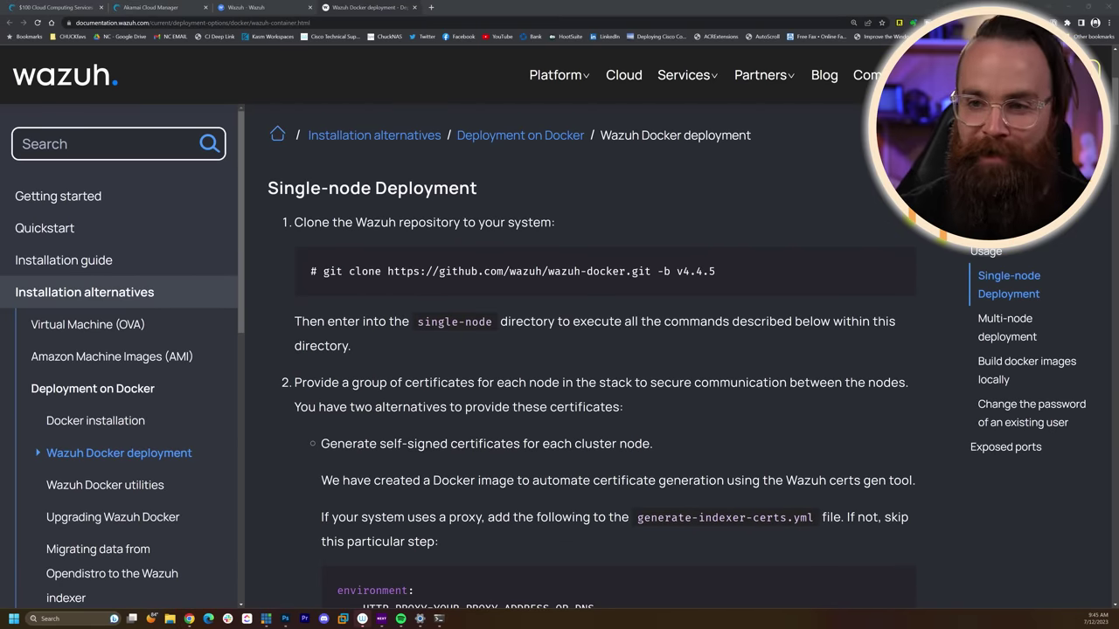
pyautogui.moveTo(699, 194); pyautogui.dragTo(642, 236)
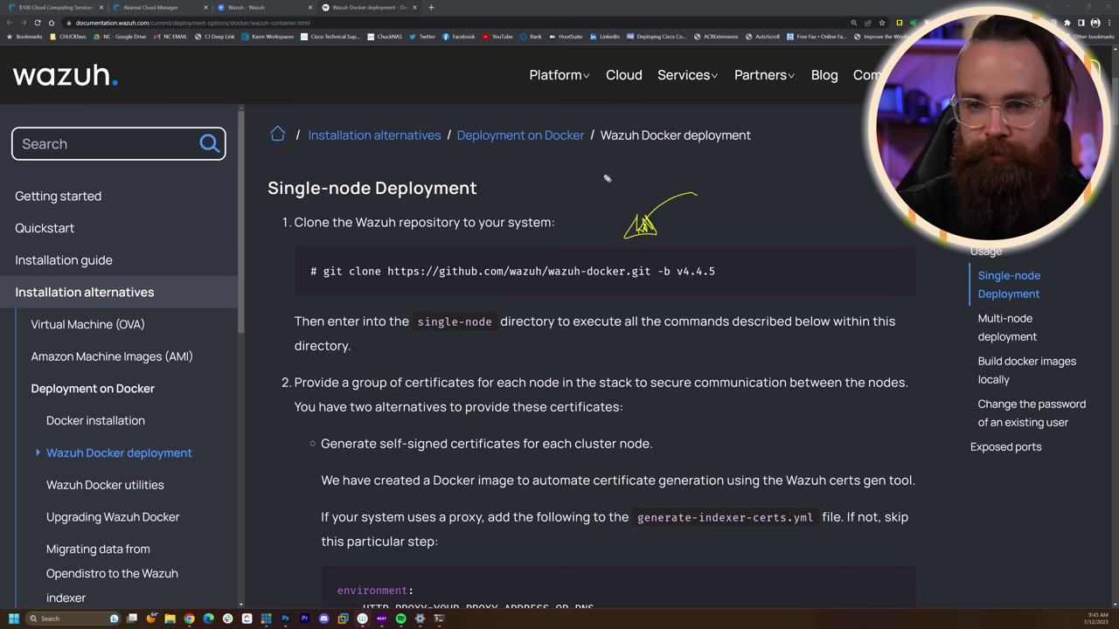
pyautogui.hotkey('alt', 'Tab')
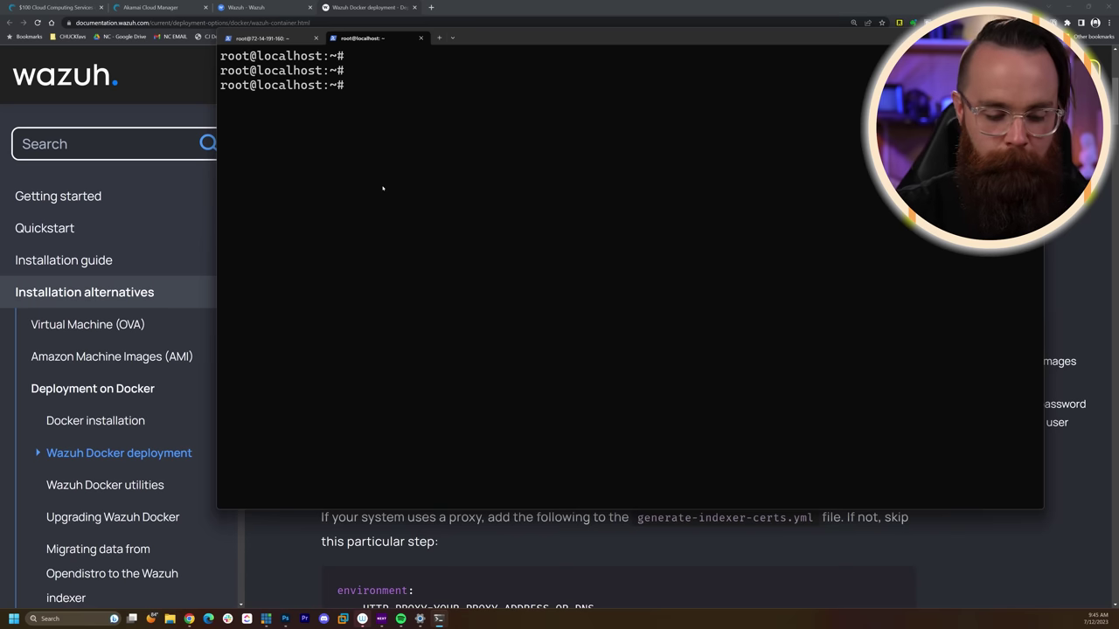
# - Clone wazuh-docker at v4.4.5 and list the home directory
pyautogui.write('git clone https://github.com/wazuh/wazuh-docker.git -b v4.4.5')
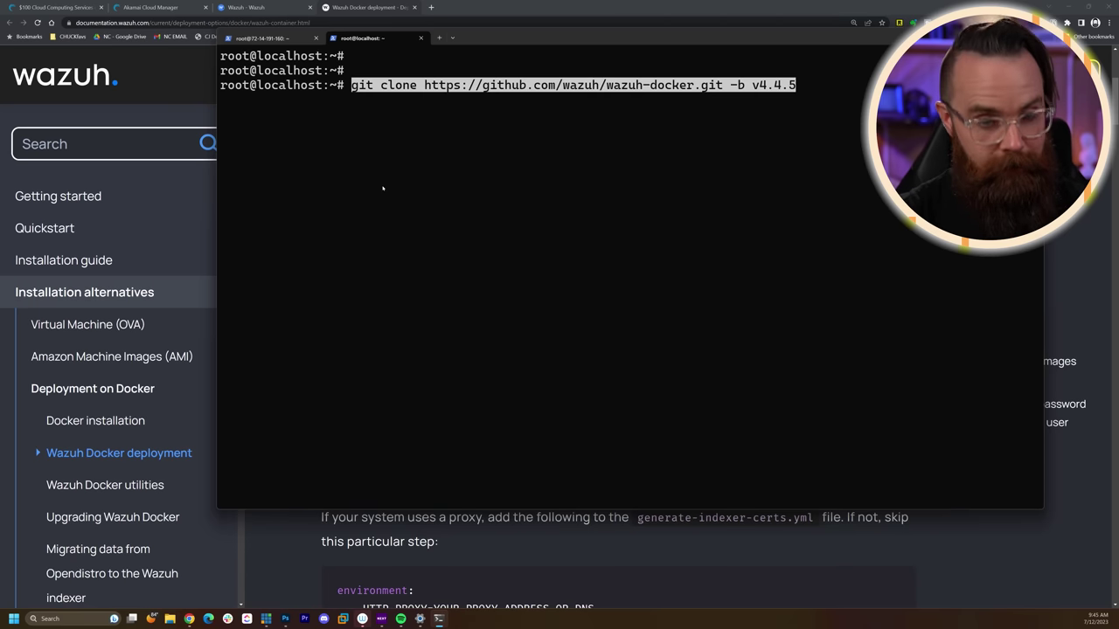
pyautogui.press('Return')
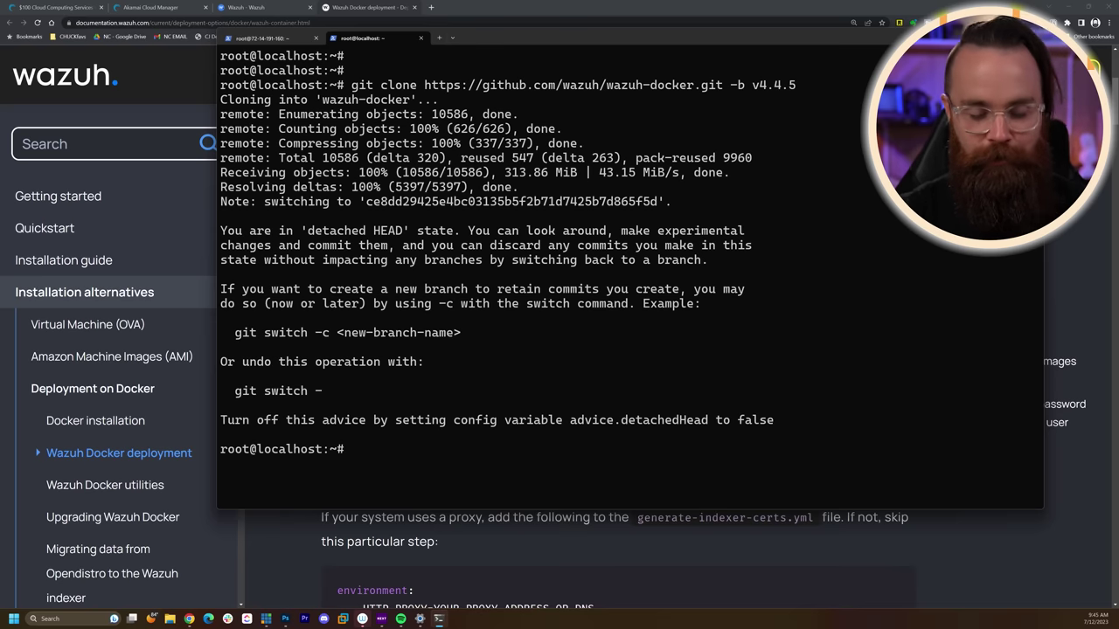
pyautogui.write('ls')
pyautogui.press('Return')
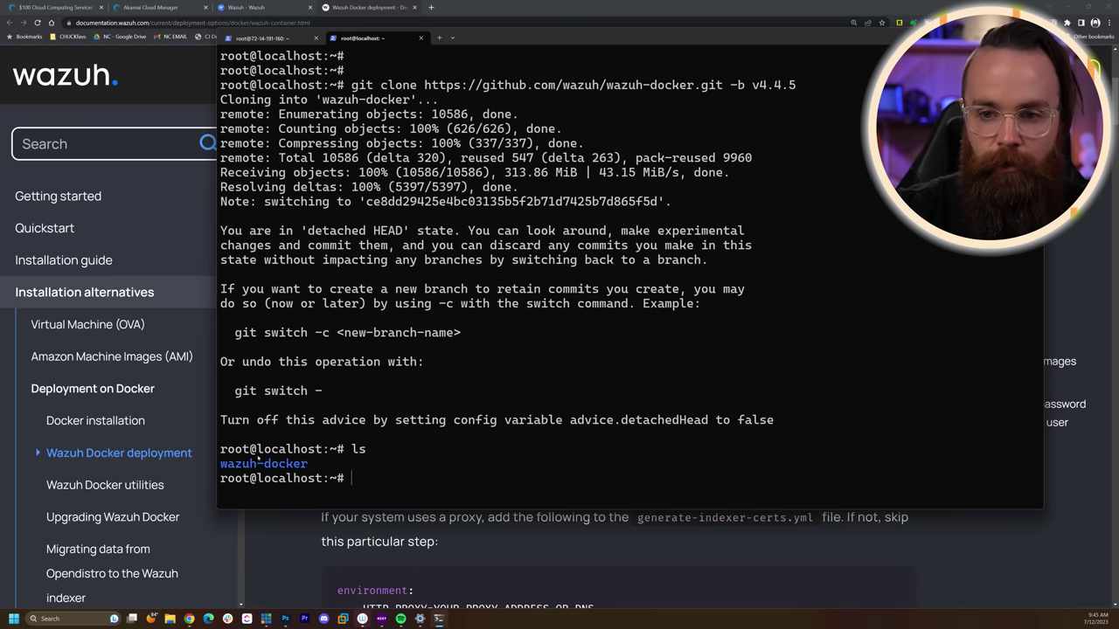
# - Change into wazuh-docker and then its single-node directory
pyautogui.write('cd wa')
pyautogui.press('Tab')
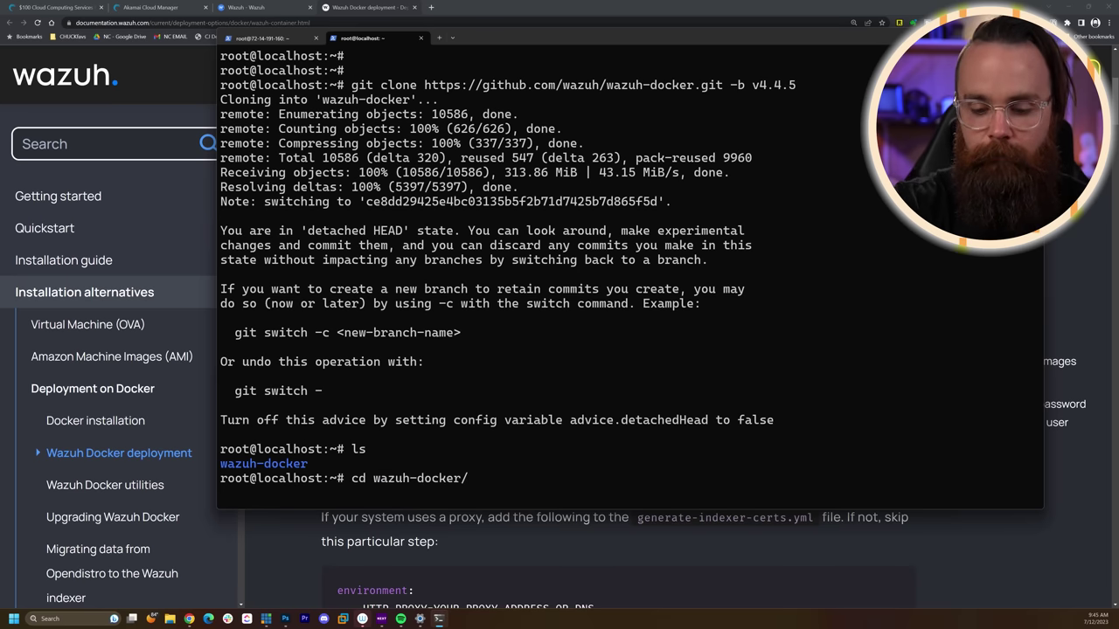
pyautogui.press('Return')
pyautogui.write('ls')
pyautogui.press('Return')
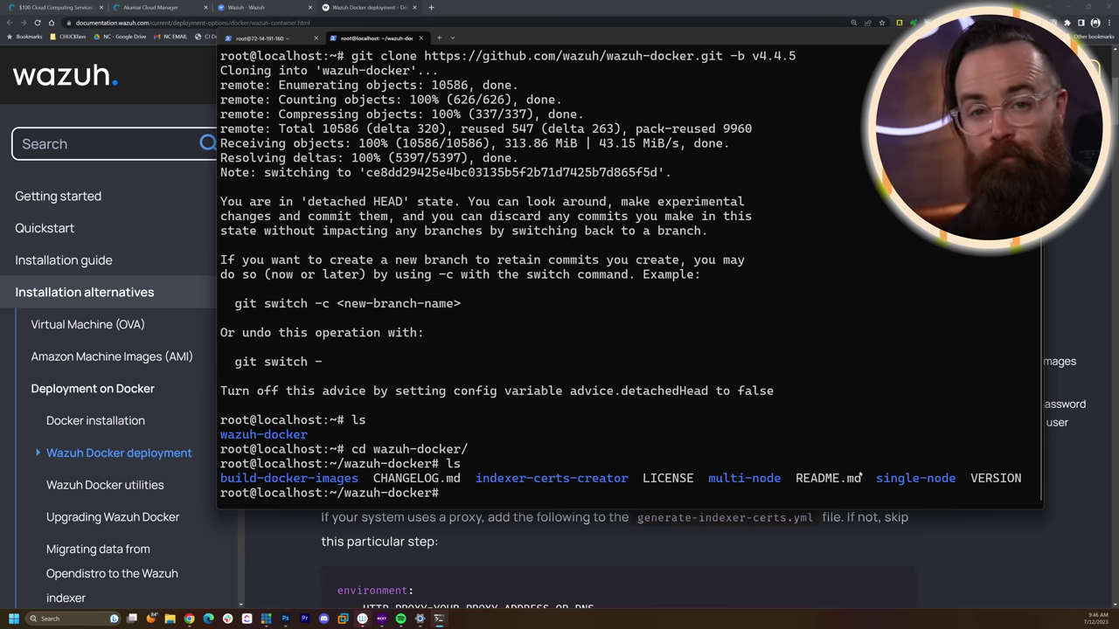
pyautogui.moveTo(877, 482); pyautogui.dragTo(958, 483)
pyautogui.rightClick(951, 491)
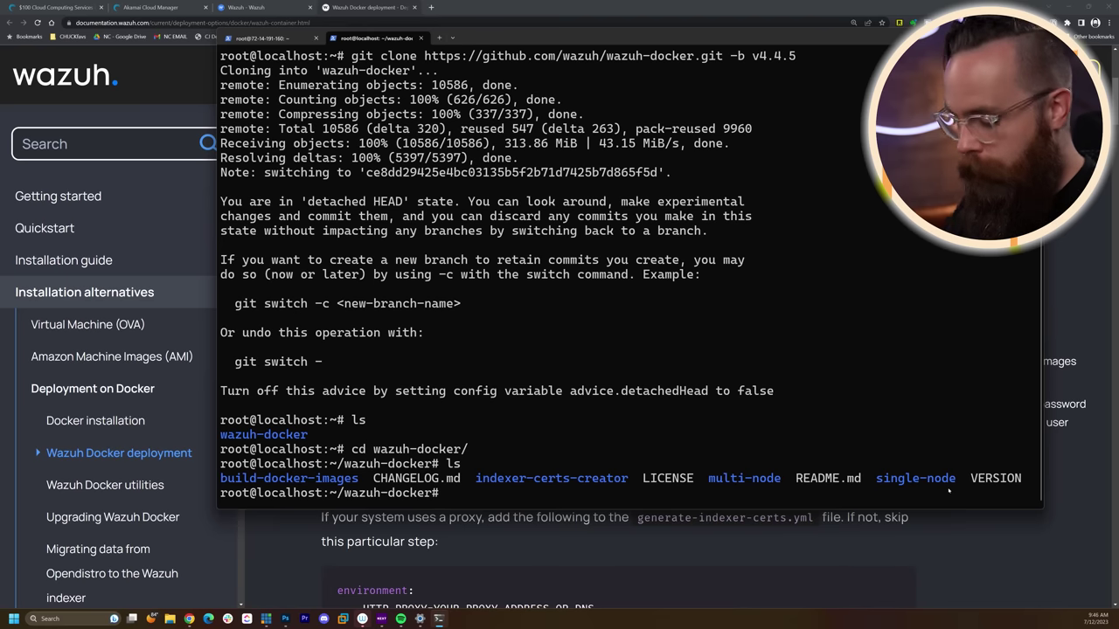
pyautogui.write('cd sin')
pyautogui.press('Tab')
pyautogui.press('Return')
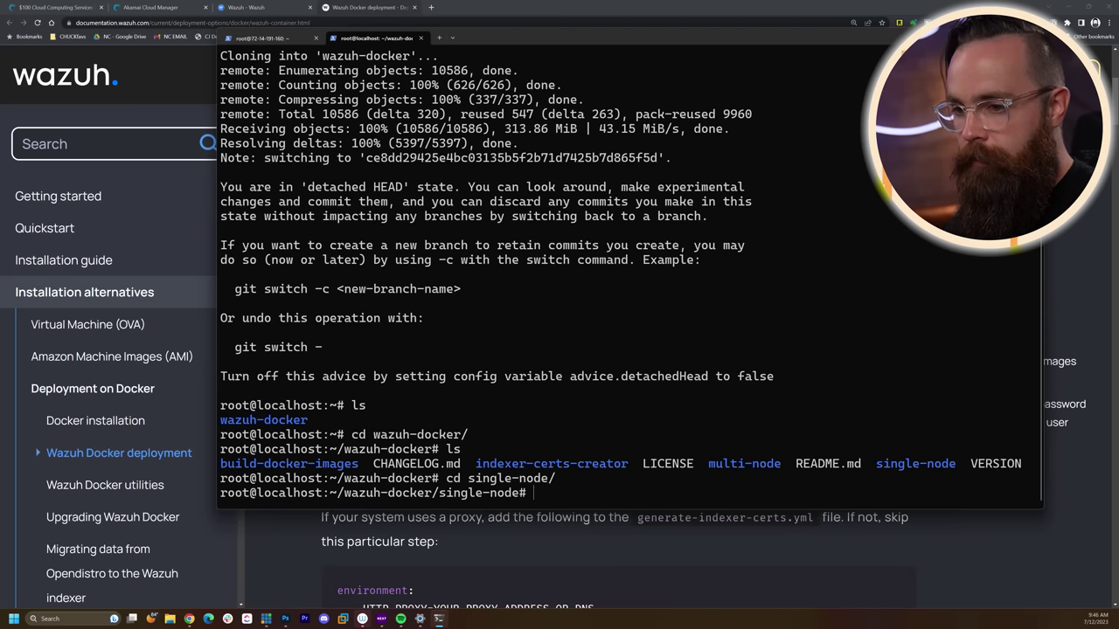
pyautogui.hotkey('alt', 'Tab')
# - Scroll to the generate-indexer-certs.yml docker-compose command, mark it and copy it
pyautogui.scroll(-5, 496, 345)
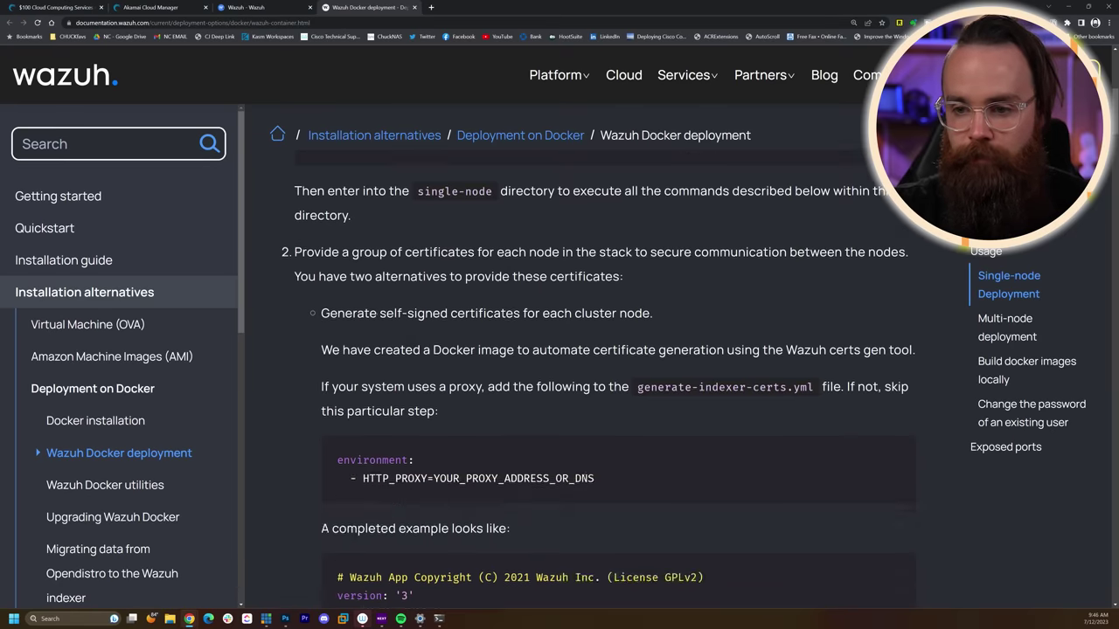
pyautogui.scroll(-1, 497, 342)
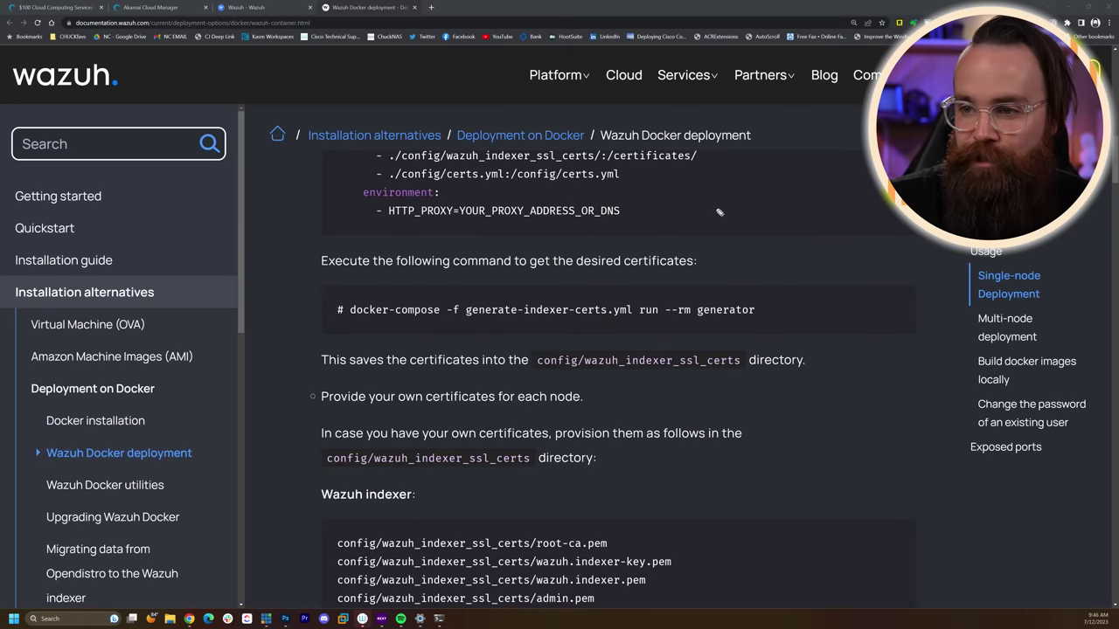
pyautogui.moveTo(810, 238); pyautogui.dragTo(733, 276)
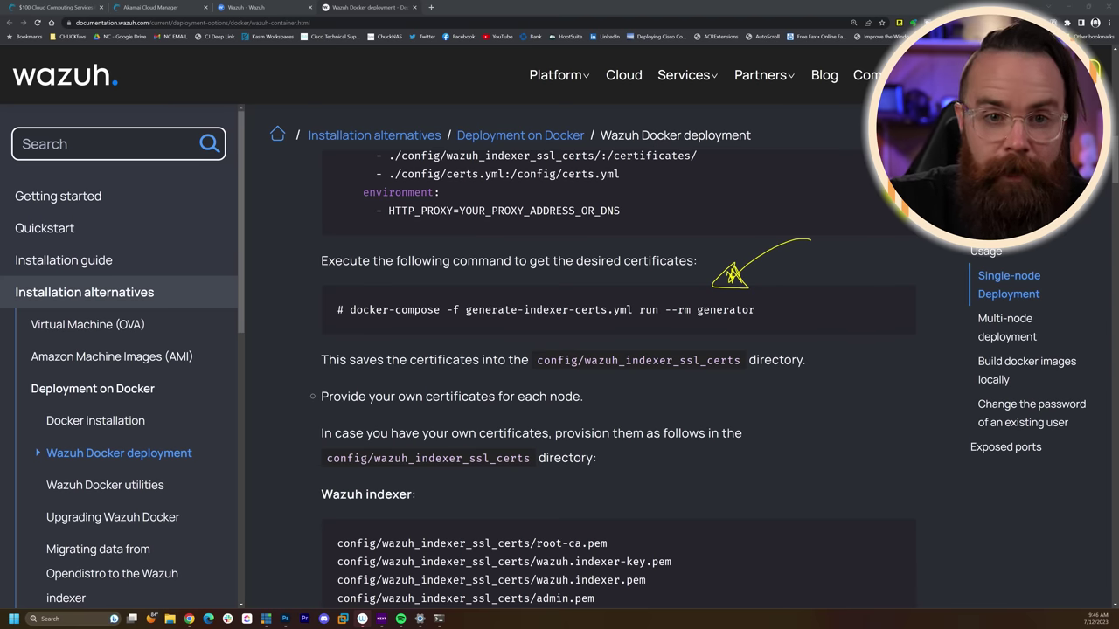
pyautogui.click(900, 303)
# - Generate the indexer certificates, then start the Wazuh containers with docker-compose up -d
pyautogui.hotkey('alt', 'Tab')
pyautogui.hotkey('ctrl', 'v')
pyautogui.press('Return')
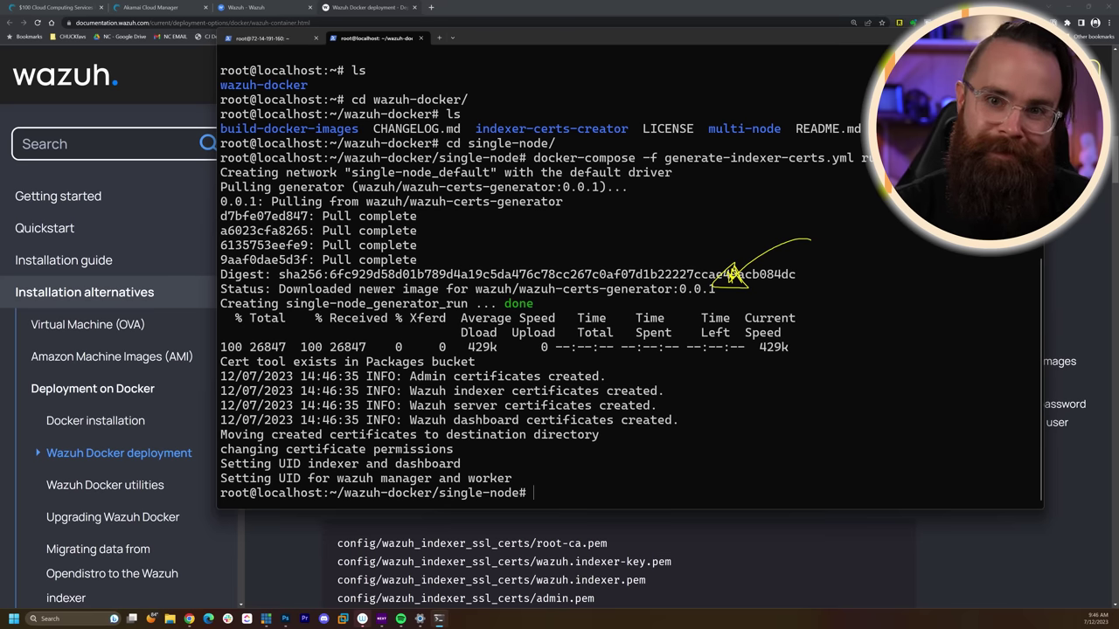
pyautogui.hotkey('alt', 'Tab')
pyautogui.hotkey('alt', 'Tab')
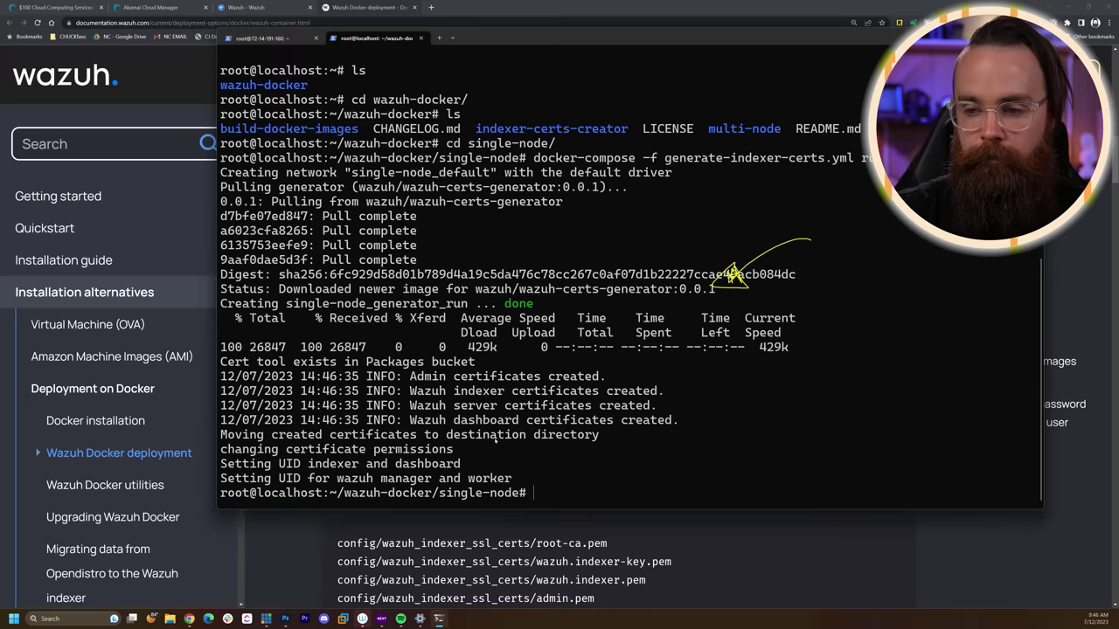
pyautogui.write('docker/single-node# docker-compose up -')
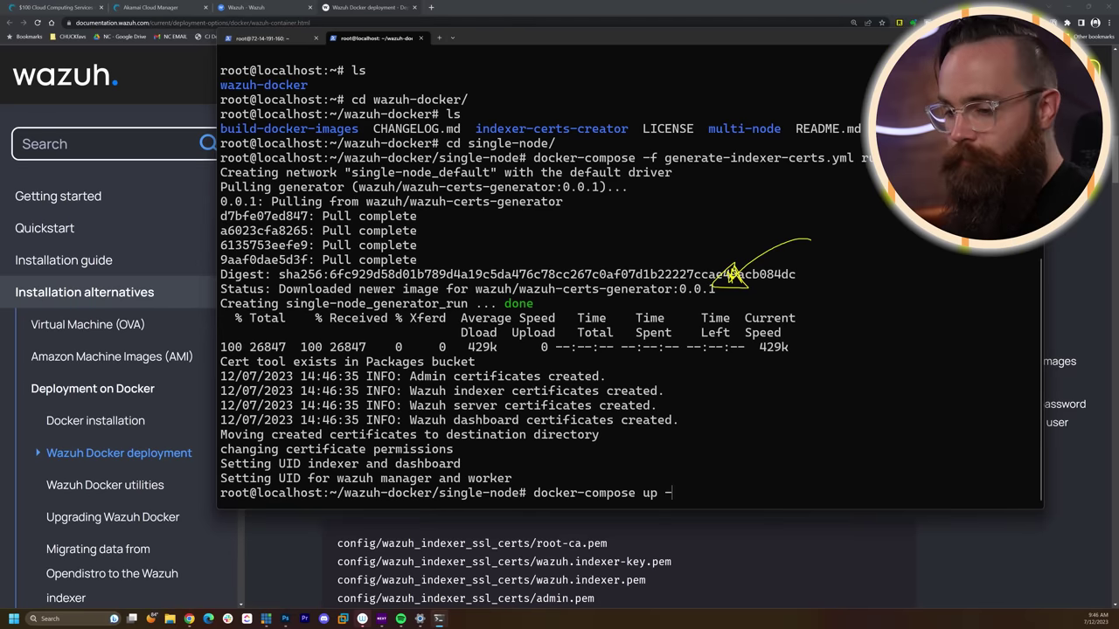
pyautogui.write('d')
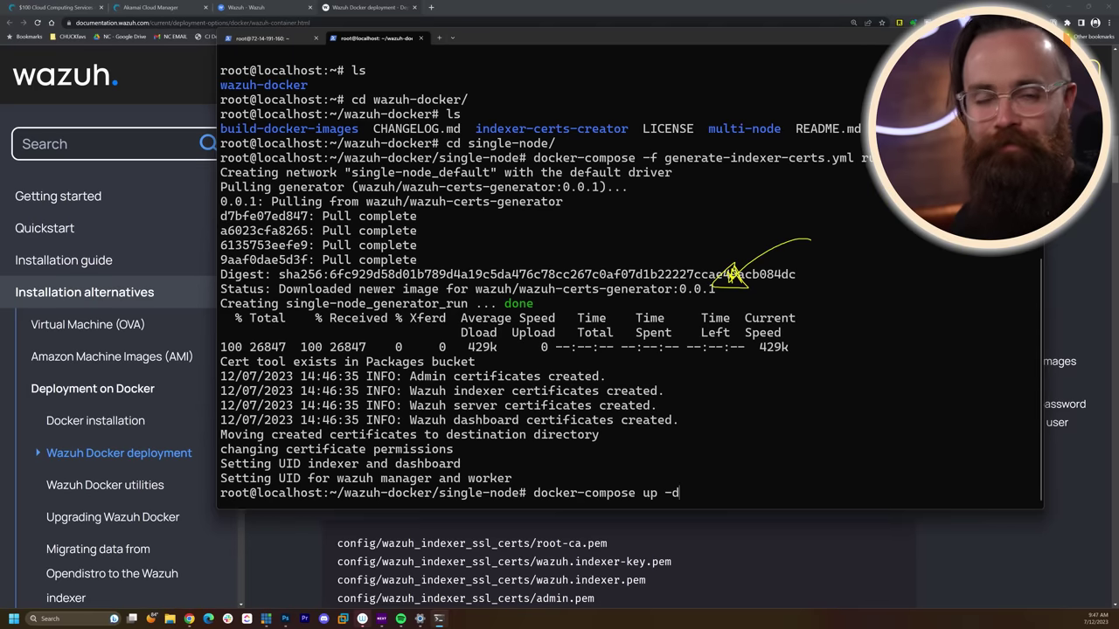
pyautogui.press('Return')
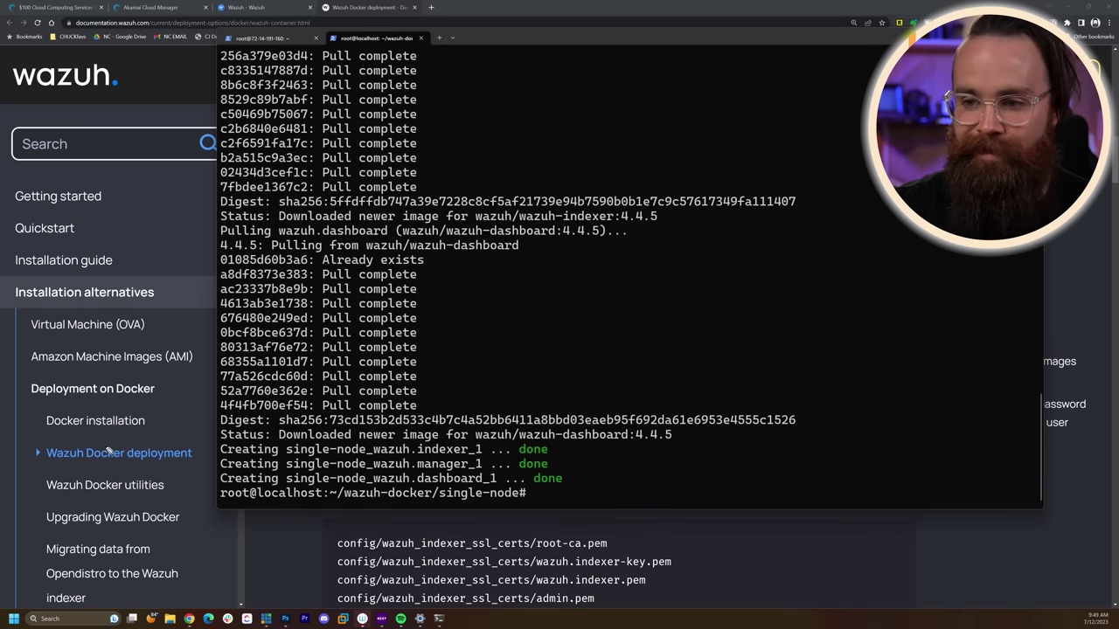
# - Check the running containers' resource usage with docker stats
pyautogui.moveTo(568, 449); pyautogui.dragTo(610, 451)
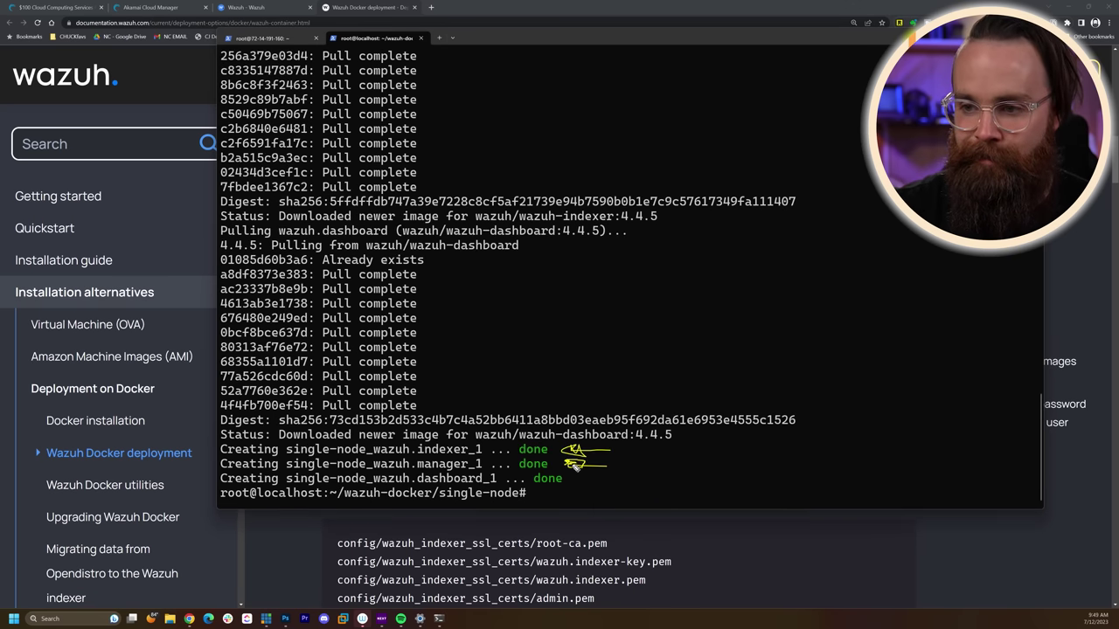
pyautogui.write('docker stats')
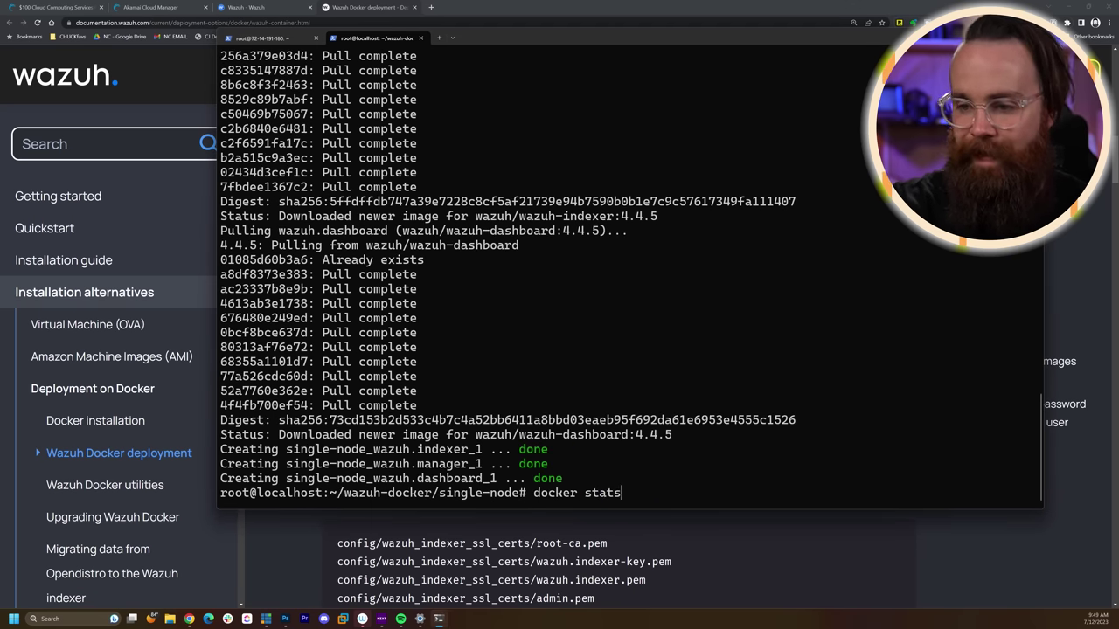
pyautogui.press('Return')
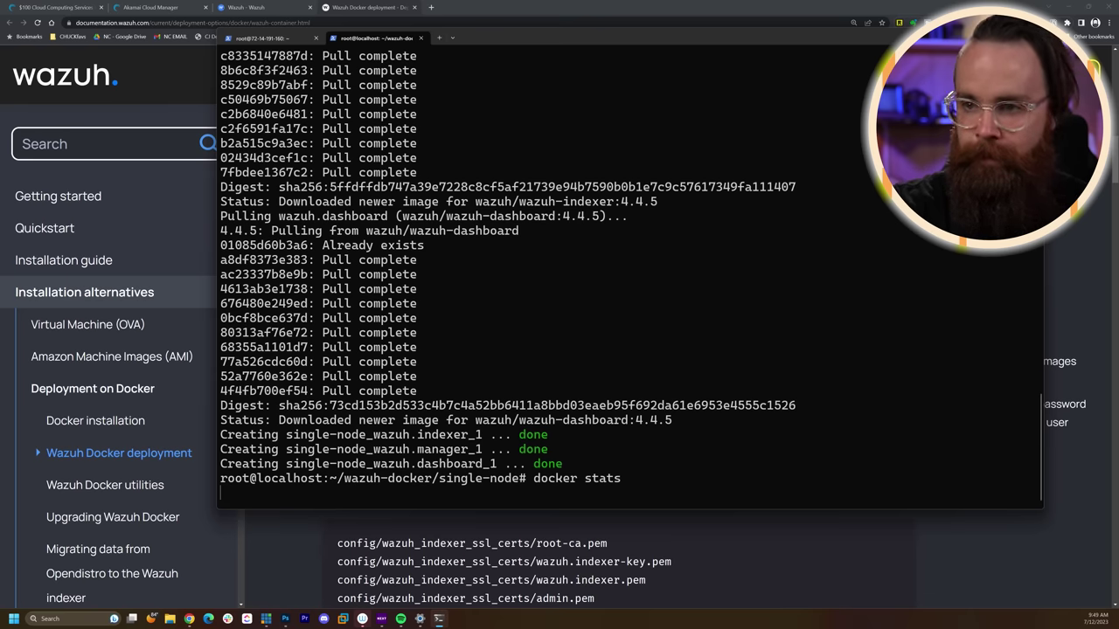
pyautogui.moveTo(496, 297)
pyautogui.mouseDown()
pyautogui.moveTo(493, 170)
pyautogui.moveTo(477, 183)
pyautogui.moveTo(509, 183)
pyautogui.mouseUp()
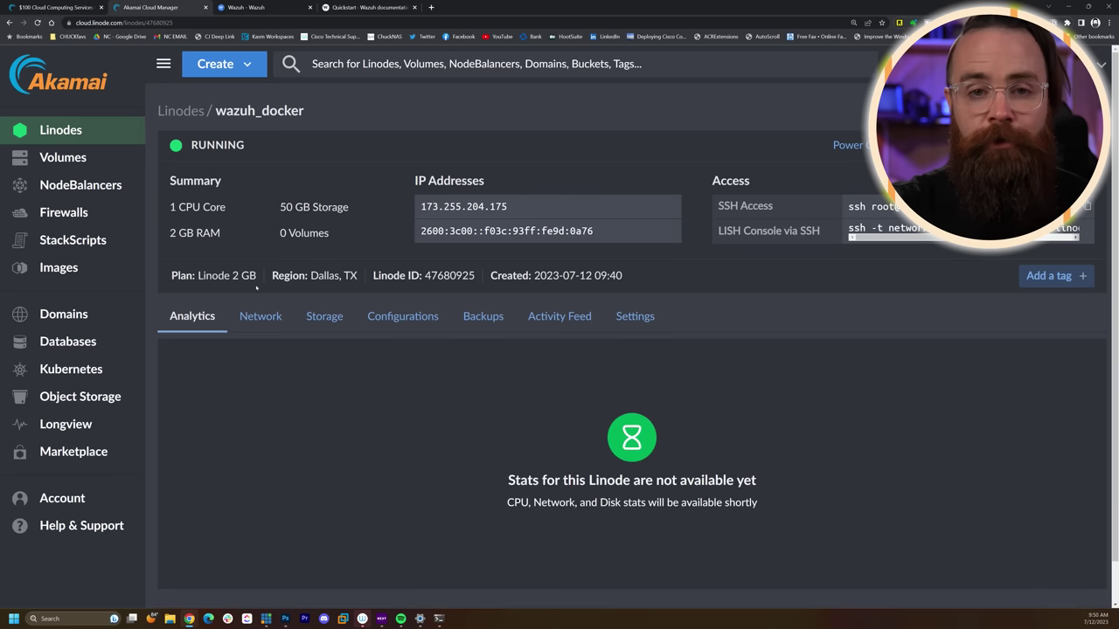
# - Select the server's Reverse DNS hostname in the Linode's Network tab
pyautogui.click(260, 316)
pyautogui.scroll(-2, 446, 405)
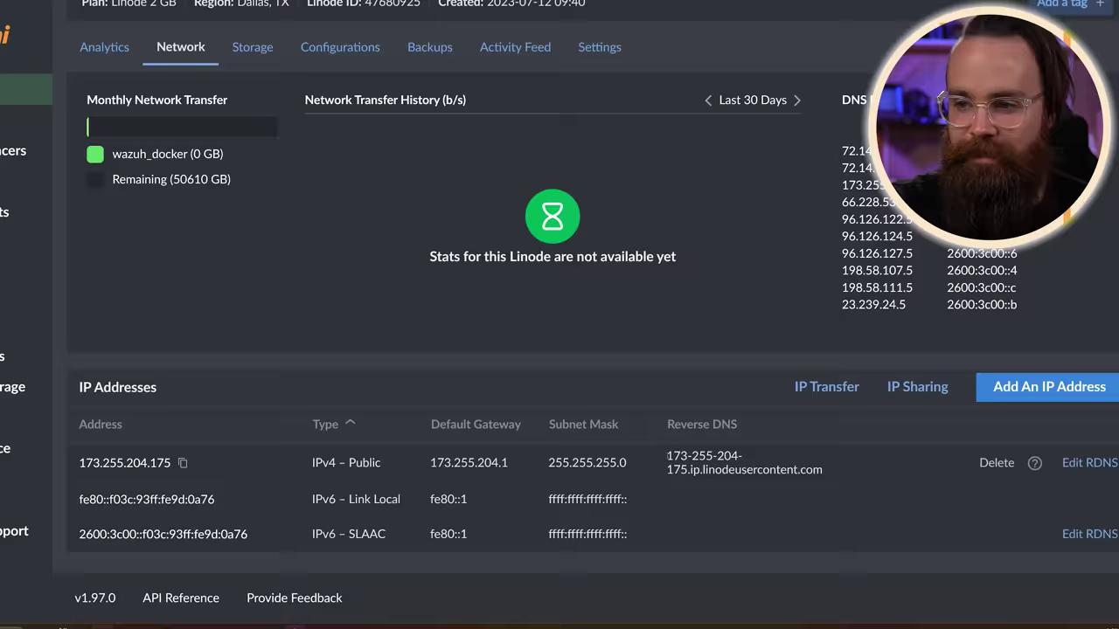
pyautogui.moveTo(694, 460); pyautogui.dragTo(824, 472)
pyautogui.moveTo(741, 469); pyautogui.dragTo(759, 466)
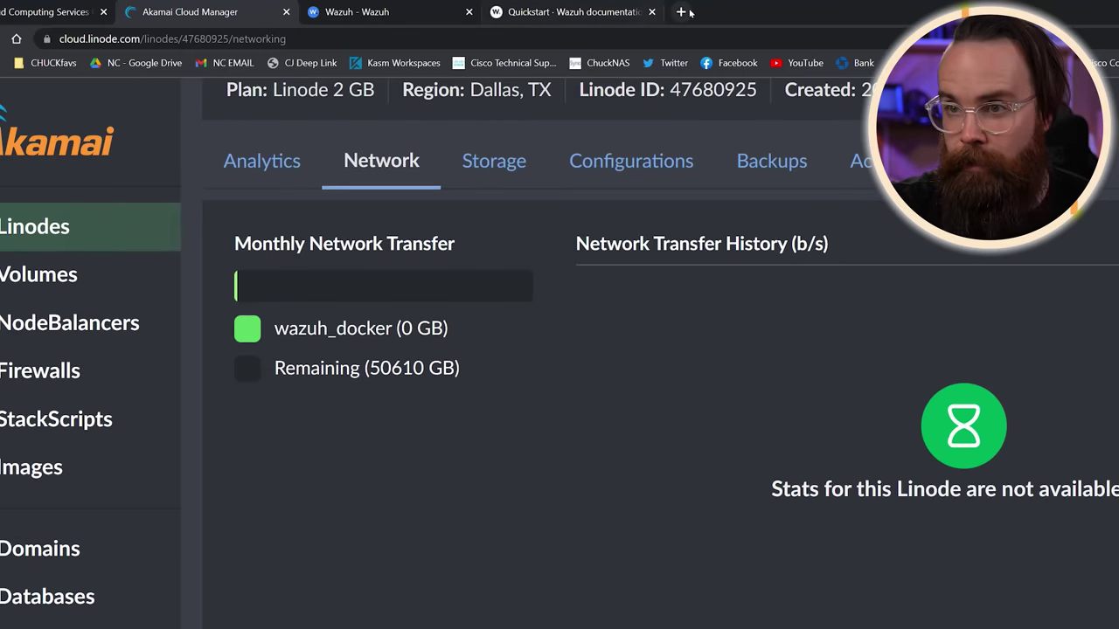
pyautogui.click(687, 11)
pyautogui.write('https://')
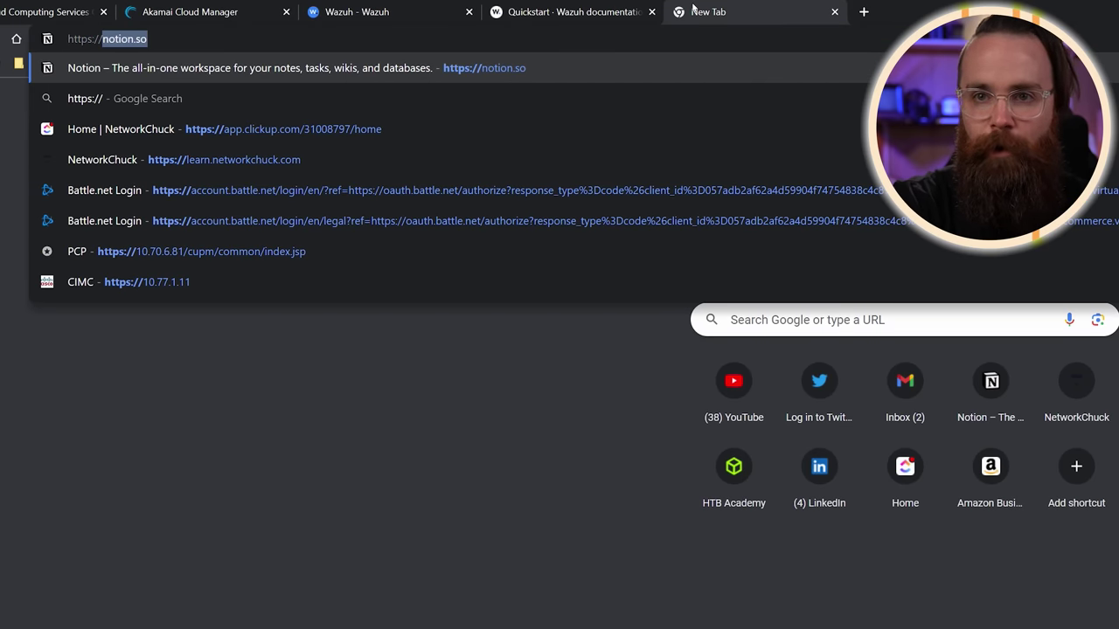
pyautogui.hotkey('ctrl', 'v')
pyautogui.press('Return')
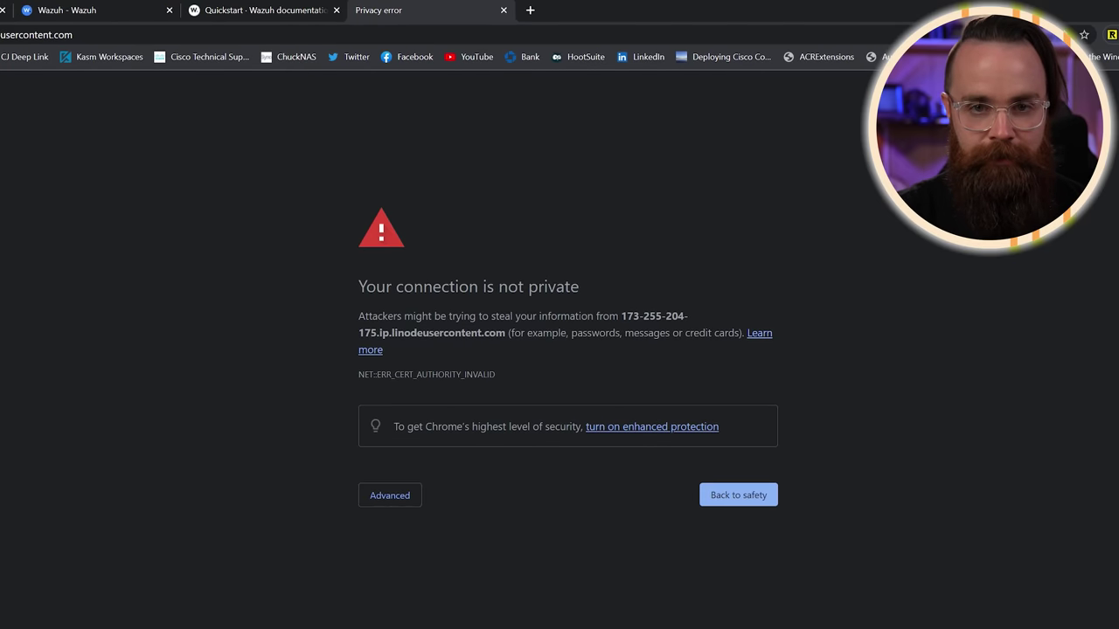
pyautogui.click(391, 496)
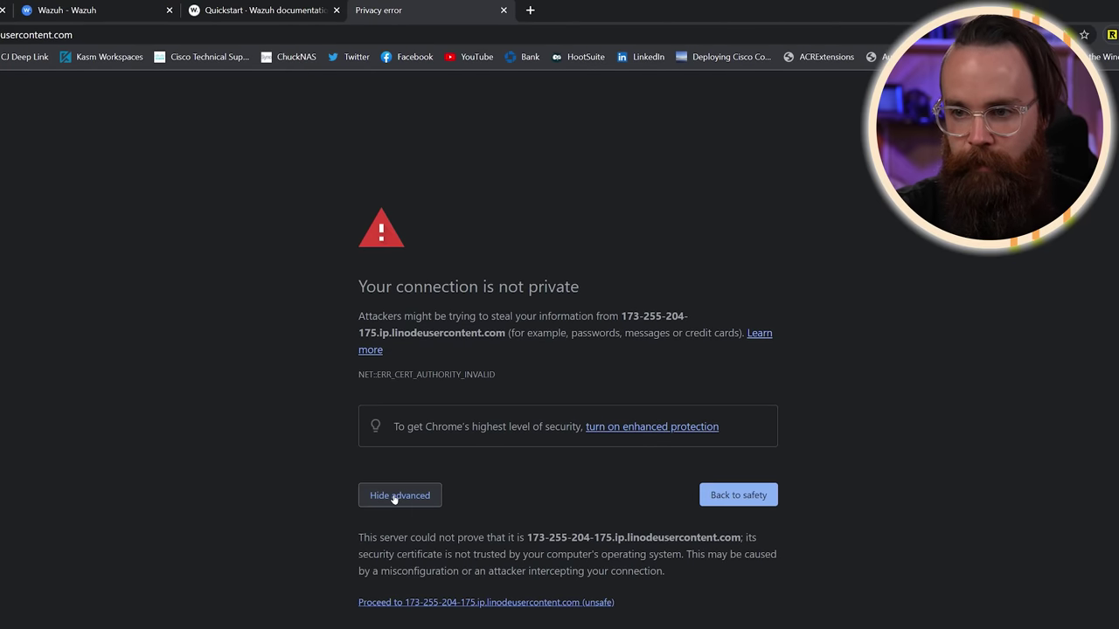
pyautogui.click(399, 602)
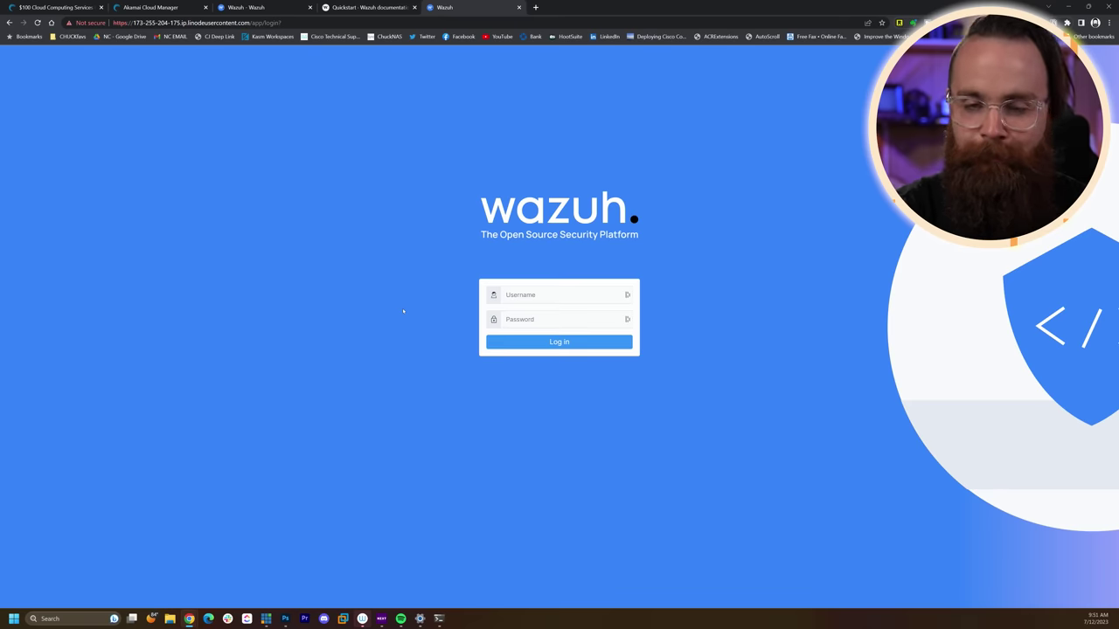
# - Enter admin as the login username
pyautogui.click(535, 365)
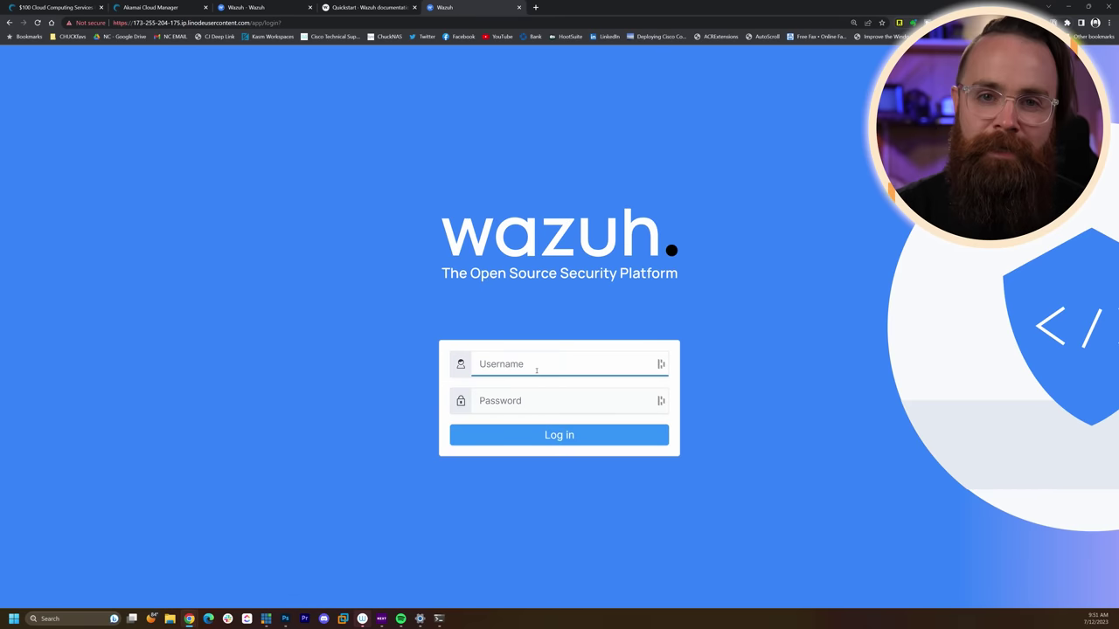
pyautogui.write('admin')
pyautogui.press('Tab')
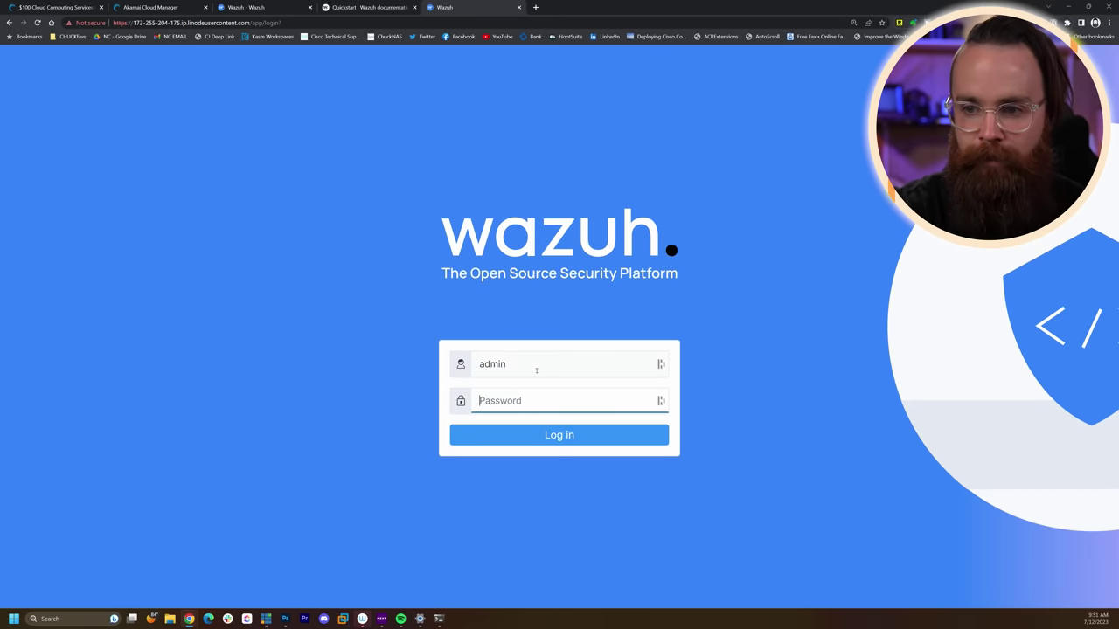
pyautogui.click(262, 8)
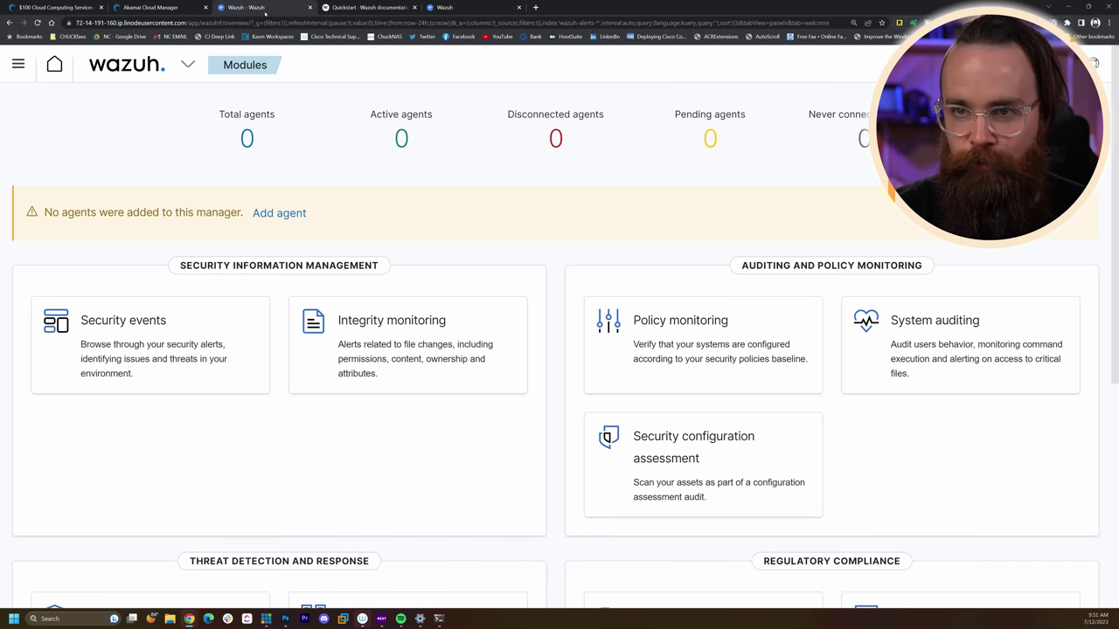
# - Log in using the default dashboard password from the Docker docs
pyautogui.click(148, 7)
pyautogui.click(368, 8)
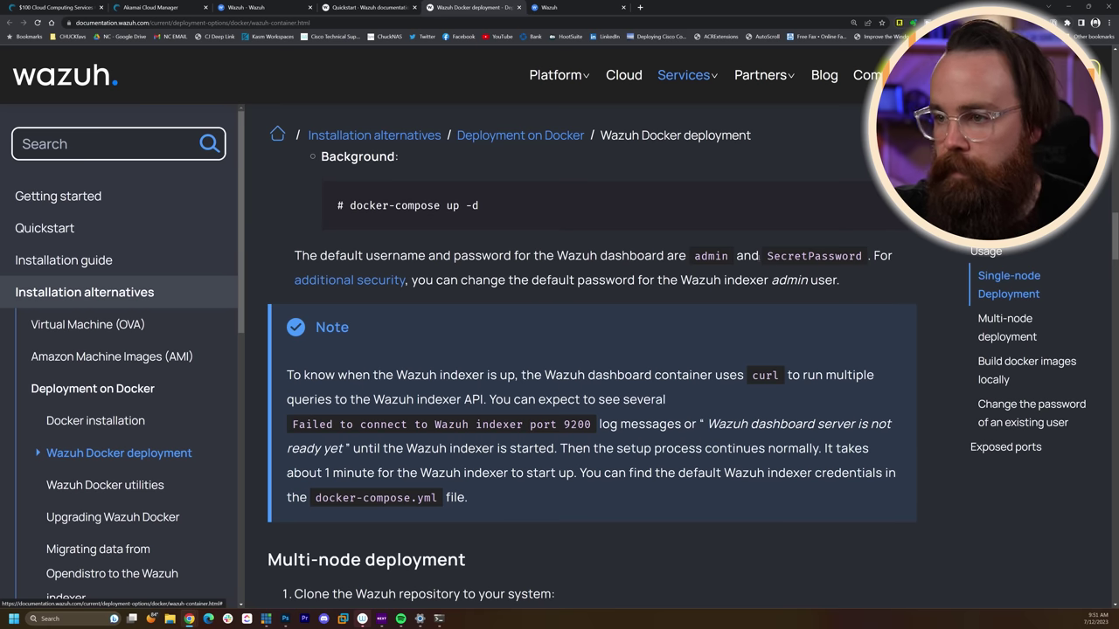
pyautogui.moveTo(767, 256); pyautogui.dragTo(863, 257)
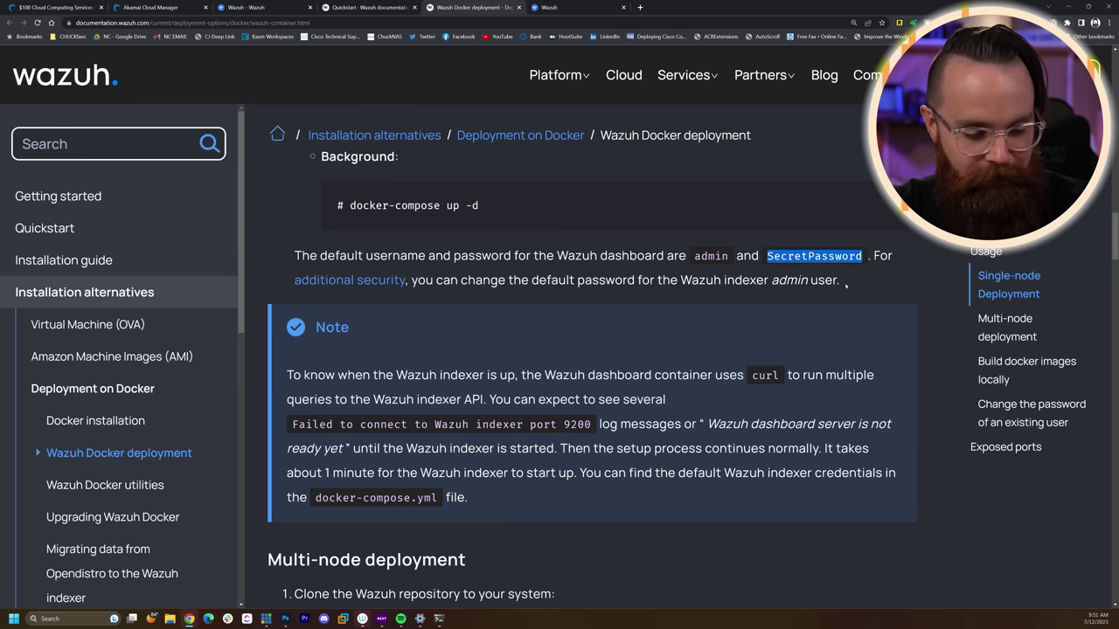
pyautogui.click(560, 7)
pyautogui.hotkey('ctrl', 'v')
pyautogui.press('Return')
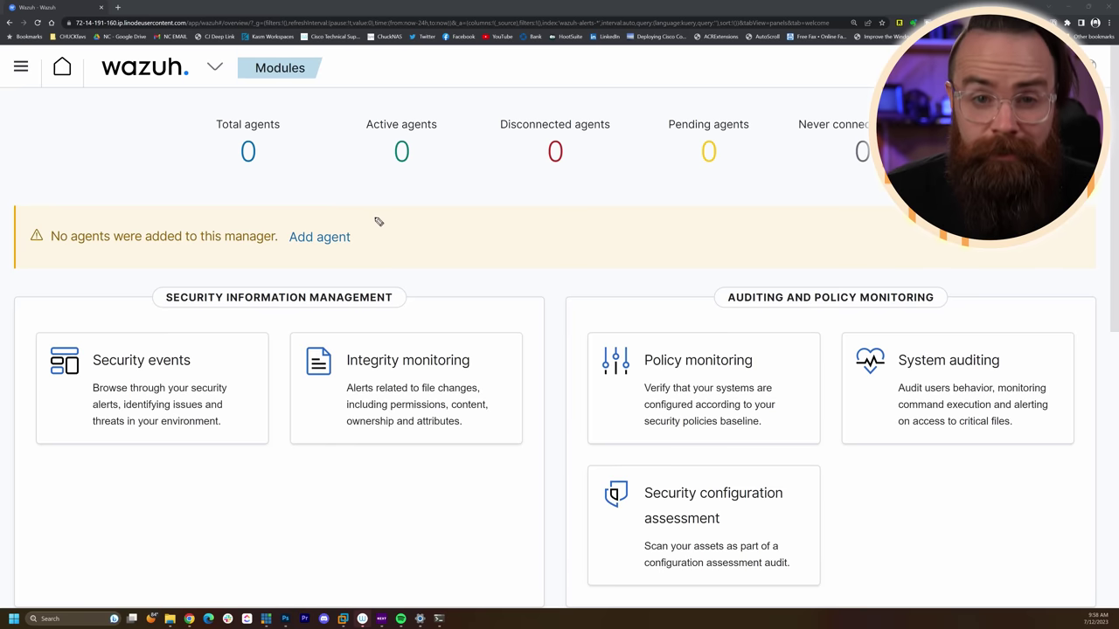
# - Open the Agents page from the Add agent link in the warning banner
pyautogui.moveTo(402, 190); pyautogui.dragTo(329, 209)
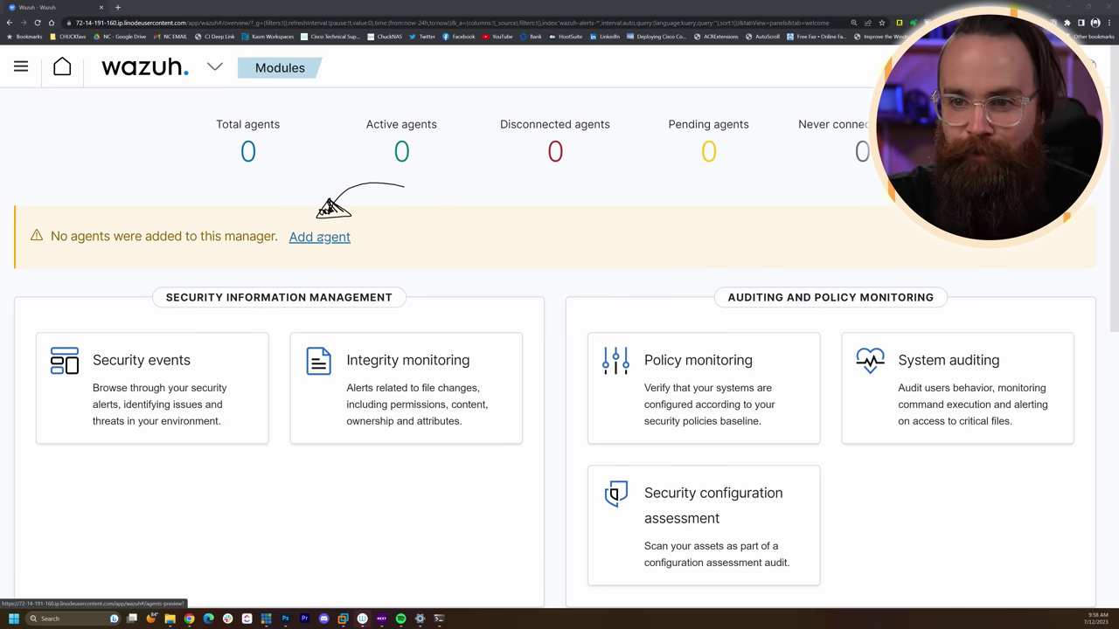
pyautogui.click(319, 237)
pyautogui.moveTo(684, 341)
pyautogui.mouseDown()
pyautogui.moveTo(732, 337)
pyautogui.moveTo(796, 357)
pyautogui.moveTo(787, 367)
pyautogui.mouseUp()
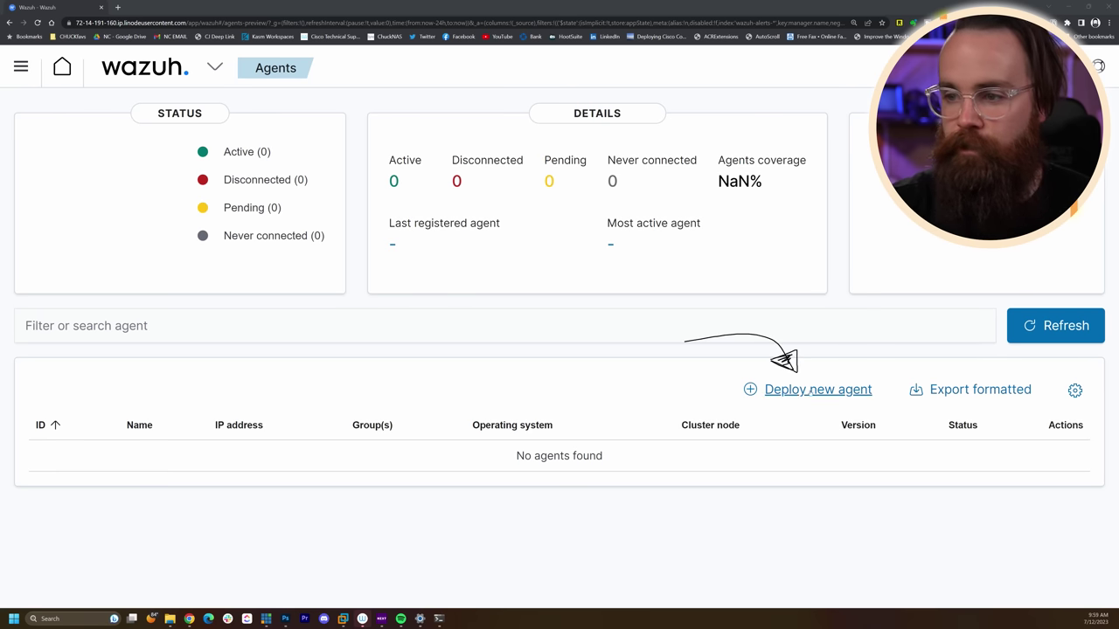
# - Start deploying a new agent with Ubuntu as its operating system
pyautogui.click(803, 390)
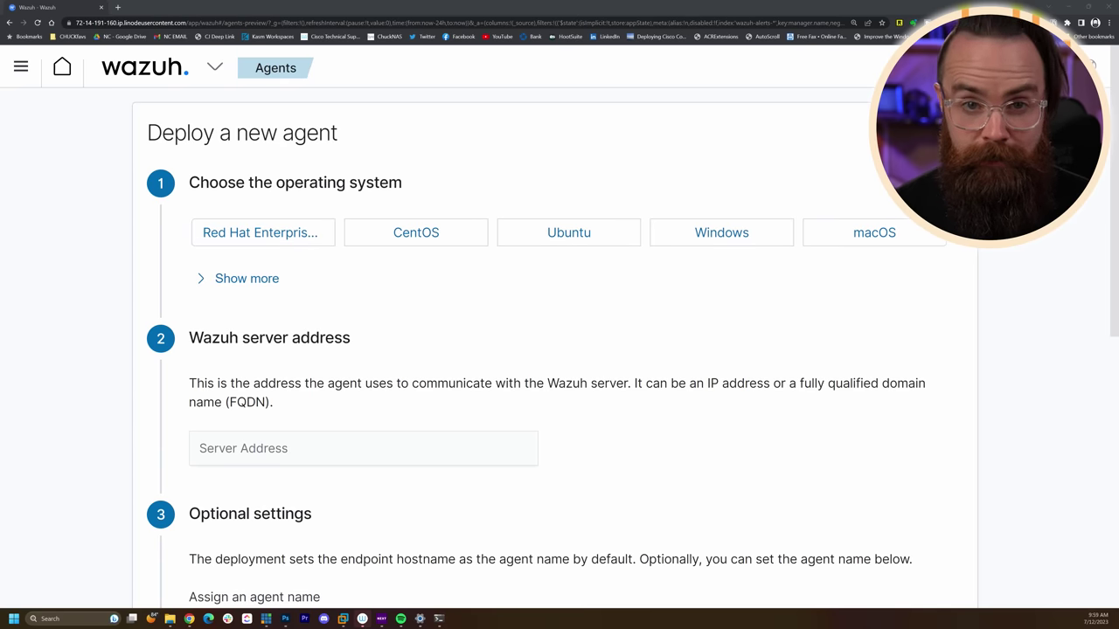
pyautogui.moveTo(665, 161); pyautogui.dragTo(622, 201)
pyautogui.click(592, 231)
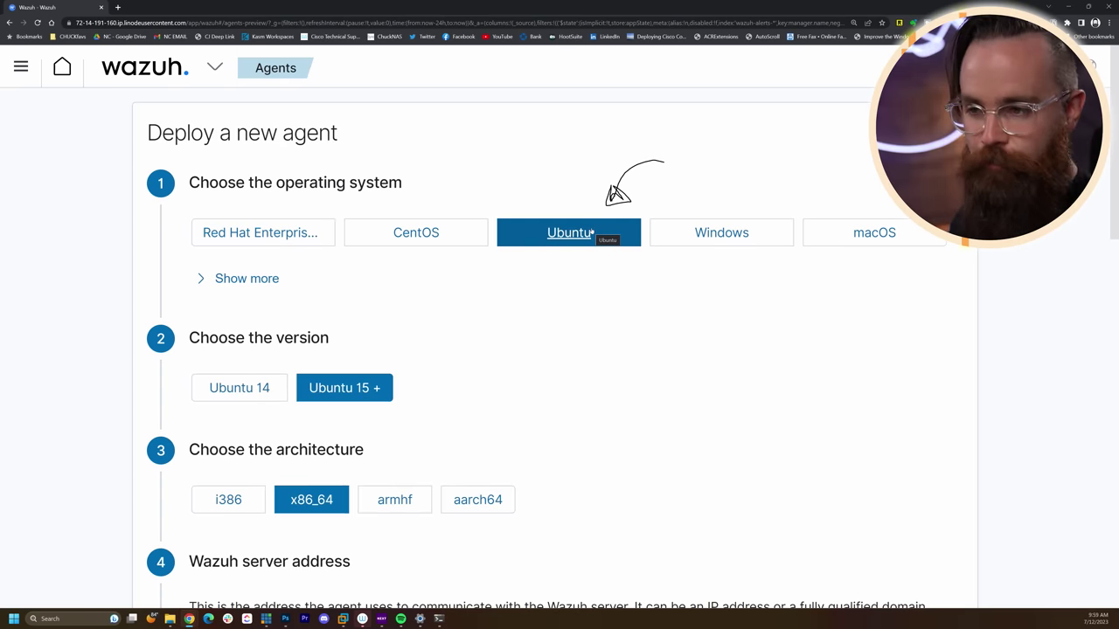
pyautogui.scroll(-1, 502, 362)
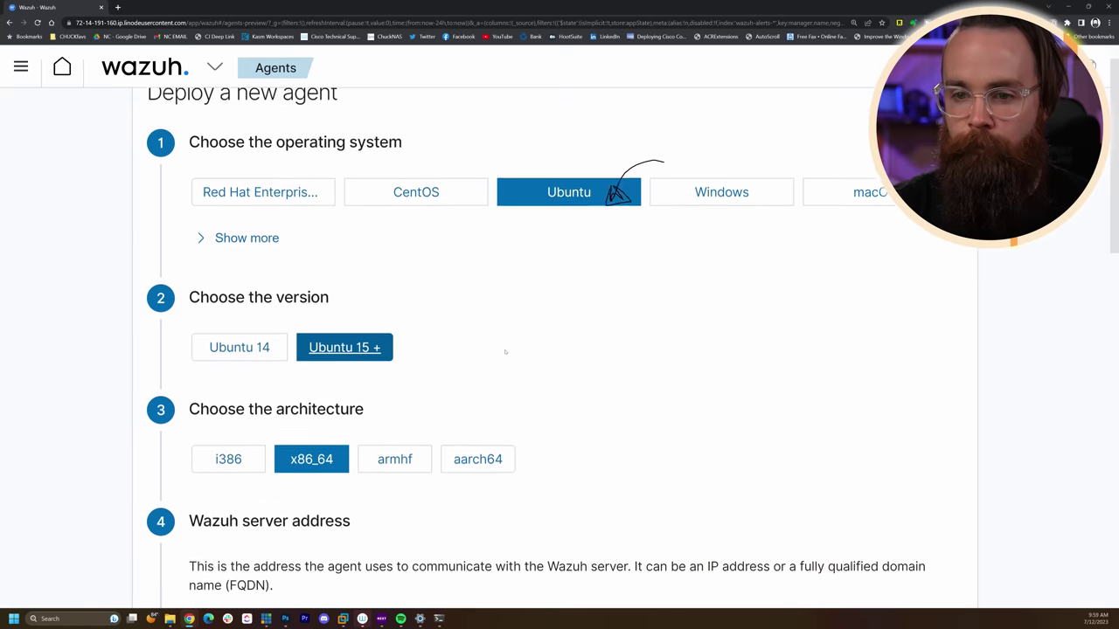
pyautogui.scroll(-2, 504, 351)
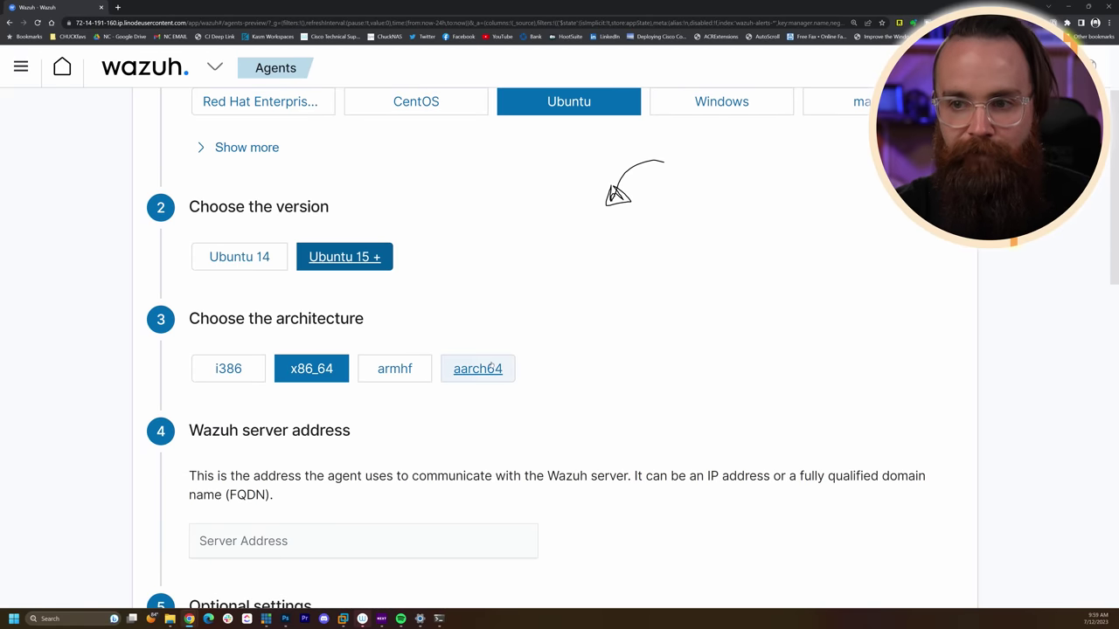
# - Set the Wazuh server address to the dashboard's hostname
pyautogui.press('Tab')
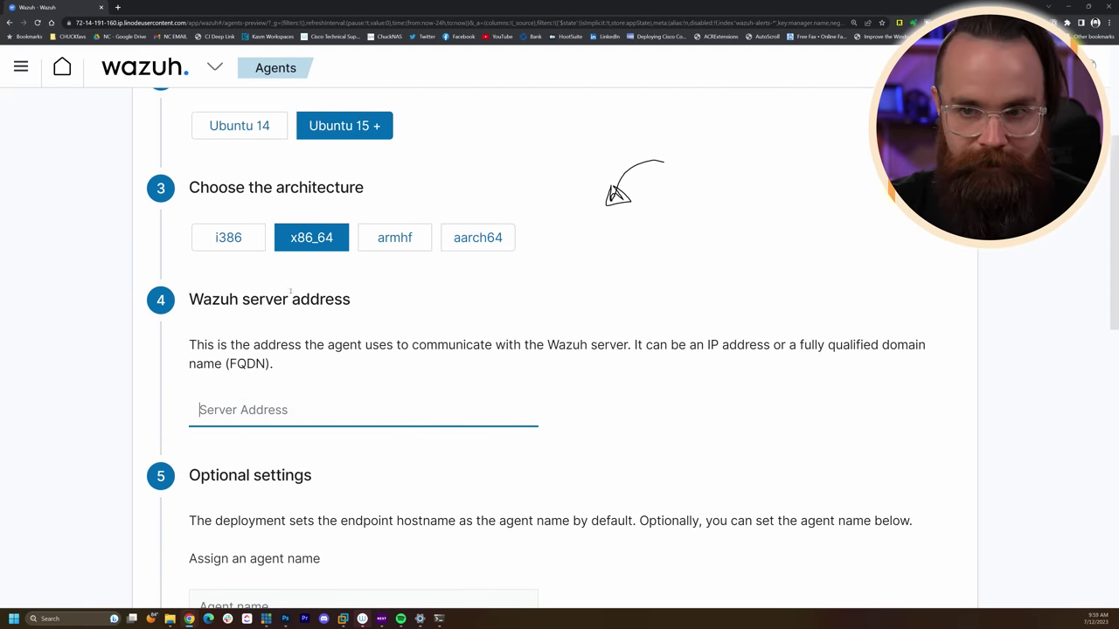
pyautogui.click(159, 23)
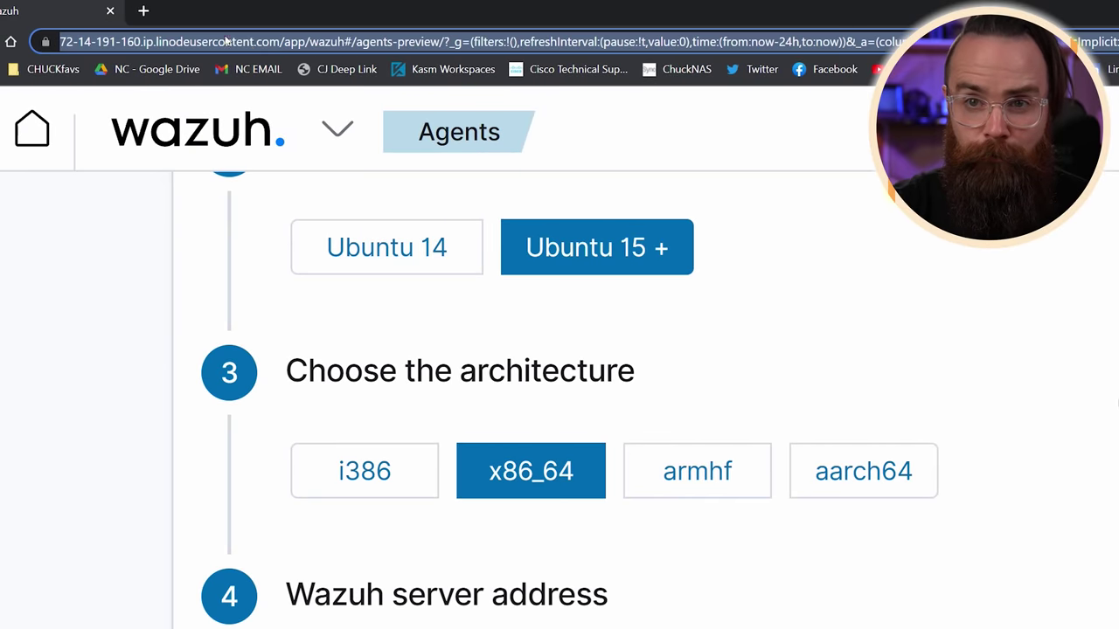
pyautogui.click(226, 41)
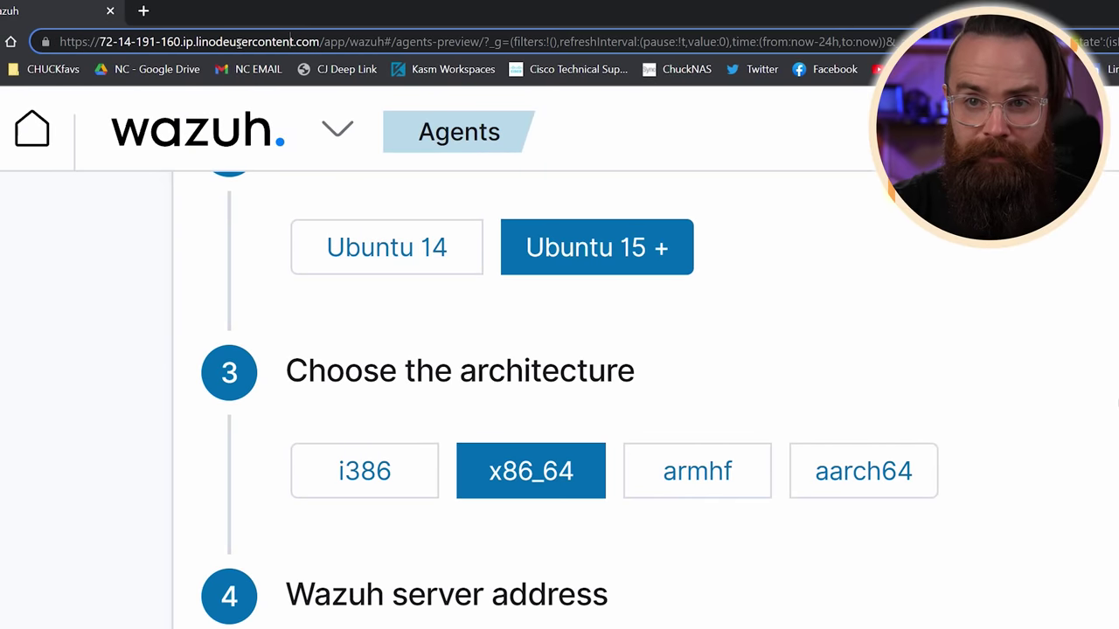
pyautogui.moveTo(99, 41); pyautogui.dragTo(323, 47)
pyautogui.hotkey('ctrl', 'c')
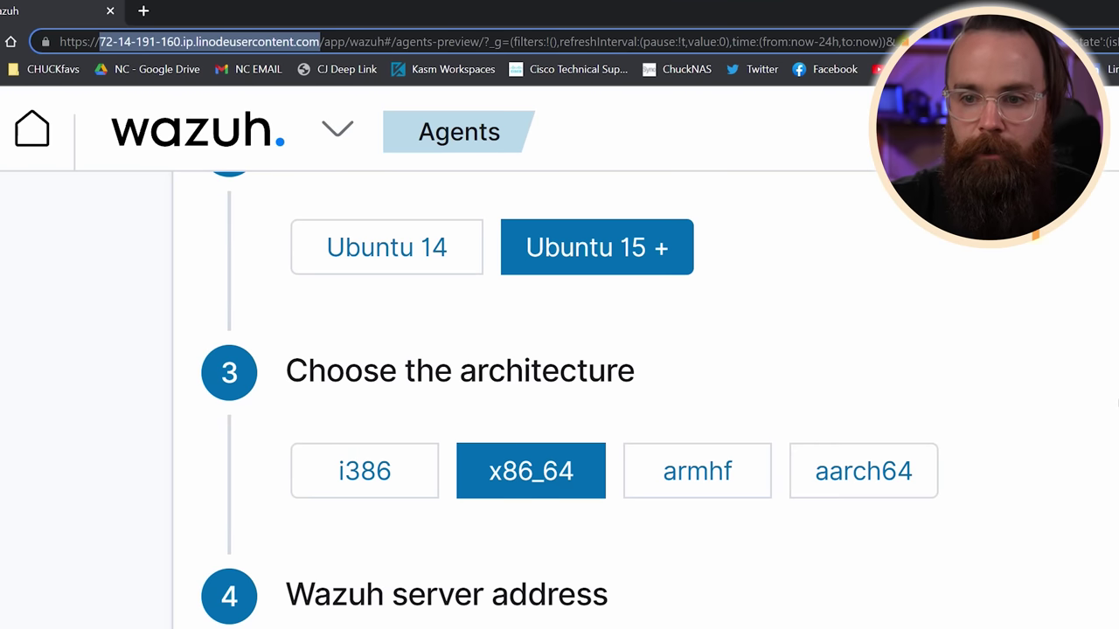
pyautogui.click(372, 411)
pyautogui.hotkey('ctrl', 'v')
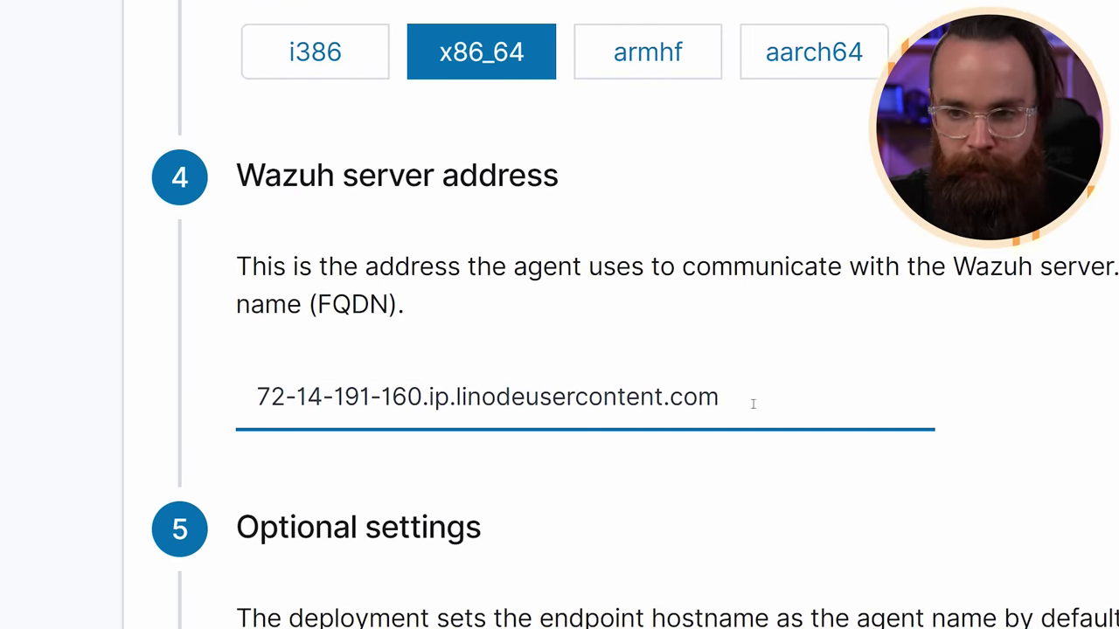
pyautogui.moveTo(496, 397); pyautogui.dragTo(323, 397)
pyautogui.click(778, 507)
# - Name the agent kali_linux, assign the default group, and copy the install command
pyautogui.click(300, 395)
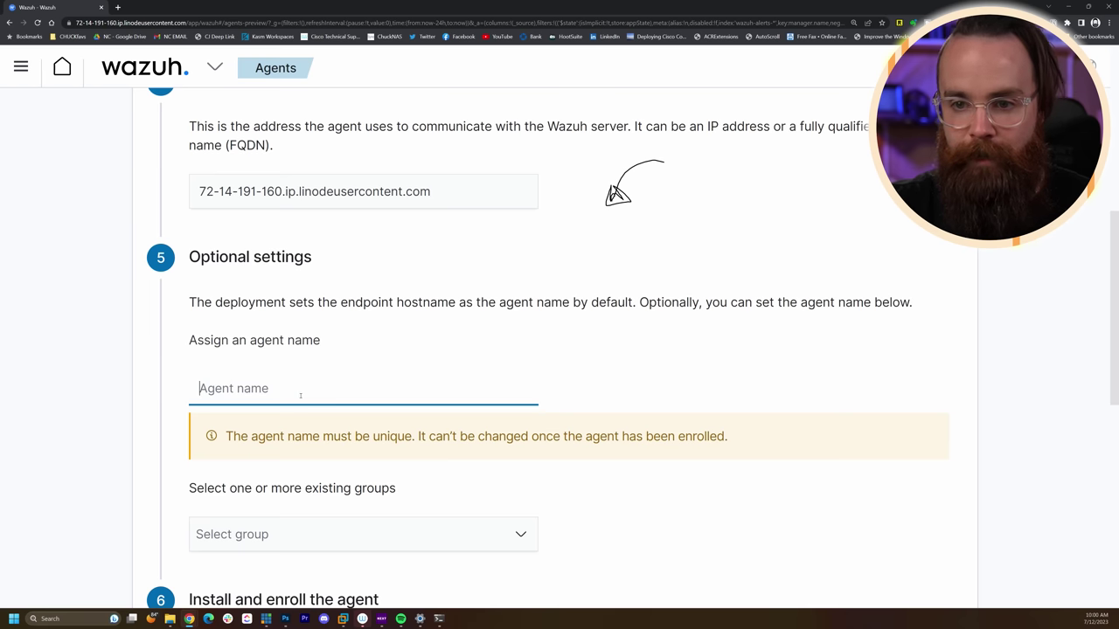
pyautogui.write('ka')
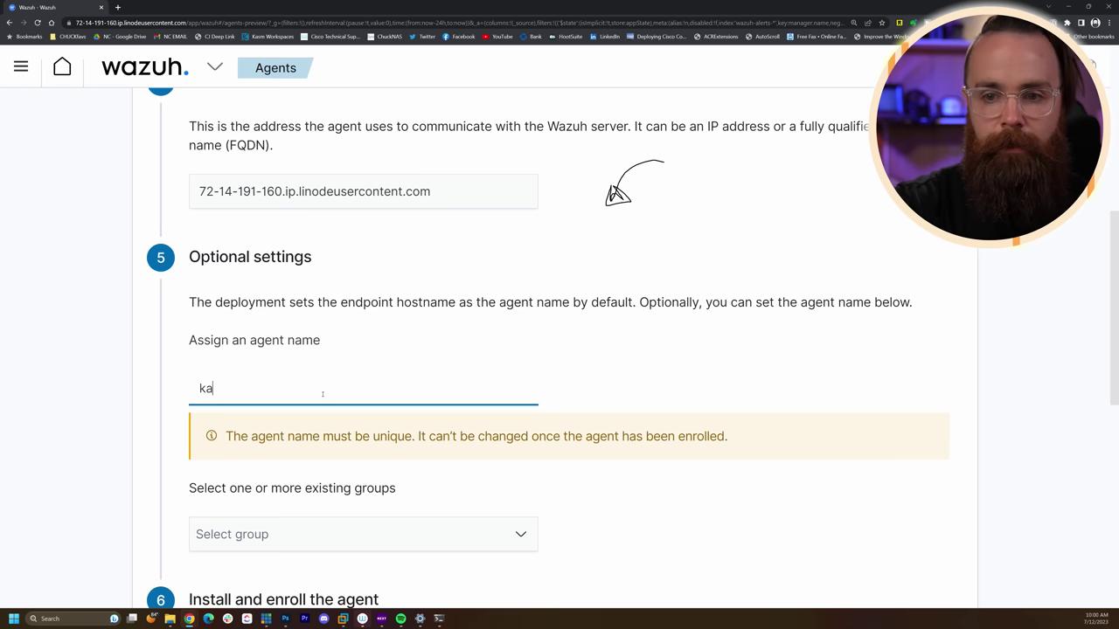
pyautogui.write('li_linux')
pyautogui.click(231, 374)
pyautogui.scroll(-2, 230, 374)
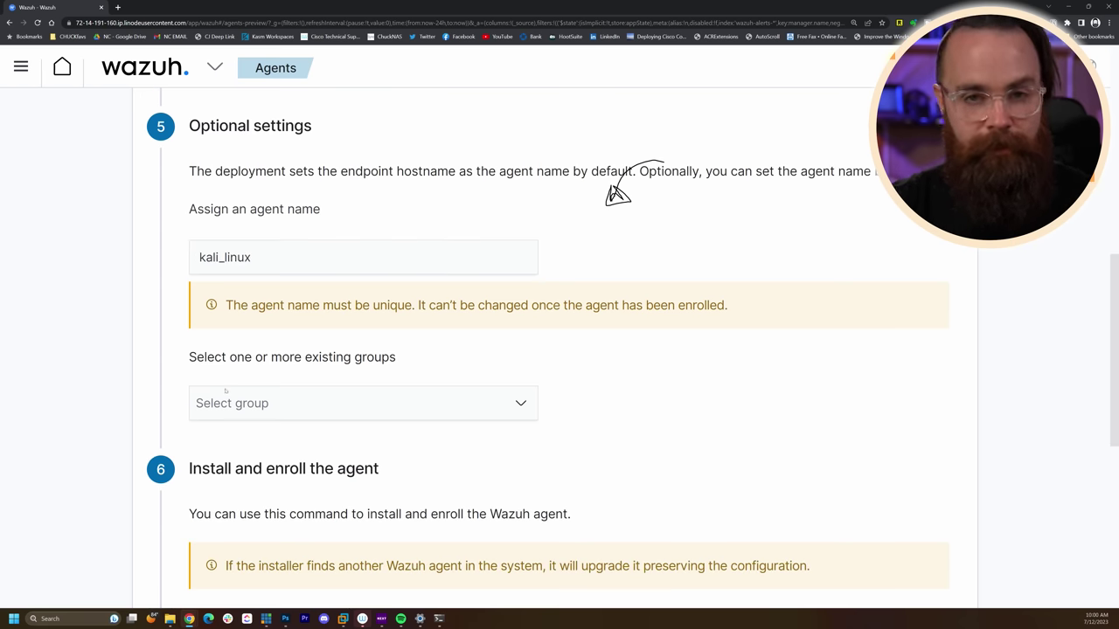
pyautogui.click(261, 402)
pyautogui.click(212, 432)
pyautogui.scroll(-4, 213, 431)
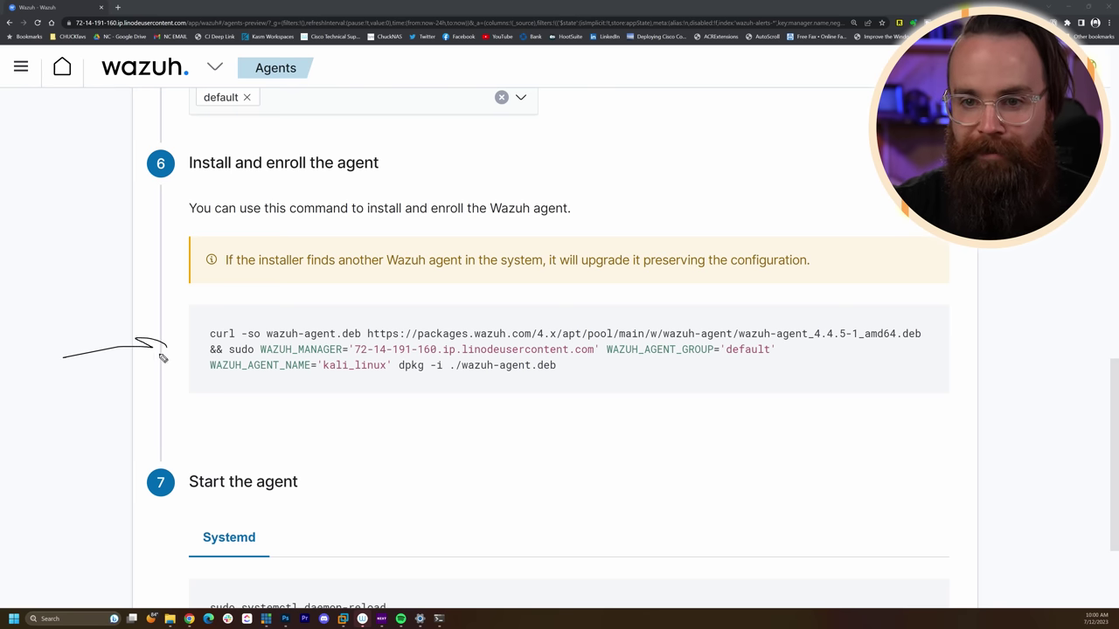
pyautogui.moveTo(65, 357); pyautogui.dragTo(163, 347)
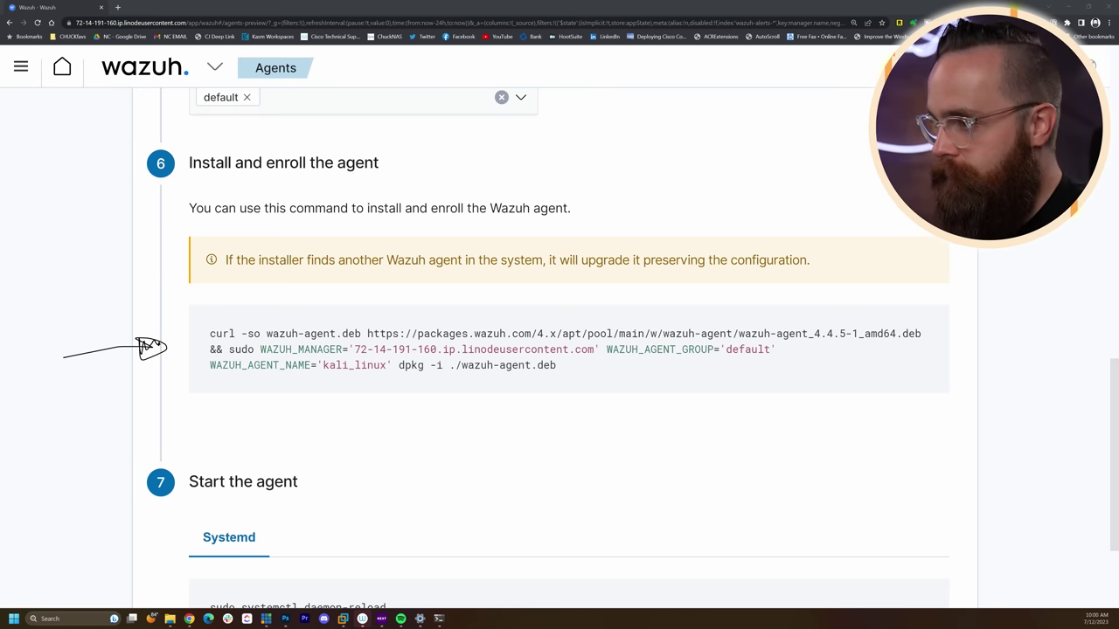
pyautogui.click(512, 350)
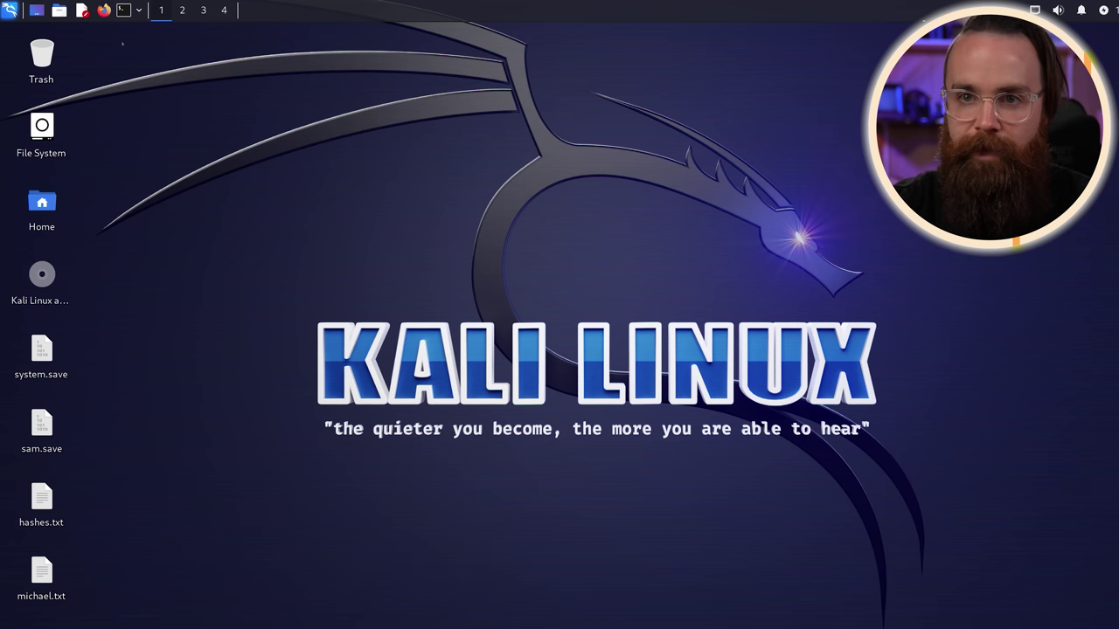
# - Install the Wazuh agent package in a Kali terminal, authorising with the sudo password
pyautogui.hotkey('ctrl', 'alt', 't')
pyautogui.write("curl -so wazuh-agent.deb https://packages.wazuh.com/4.x/apt/pool/main/w/wazuh-agent/wazuh-agent_4.4.5-1_amd64.deb && sudo WAZUH_MANAGER='72-14-191-160.ip.linodeusercontent.com' WAZUH_AGENT_GROUP='default' WAZUH_AGENT_NAME='kali_linux' dpkg -i ./wazuh-agent.deb")
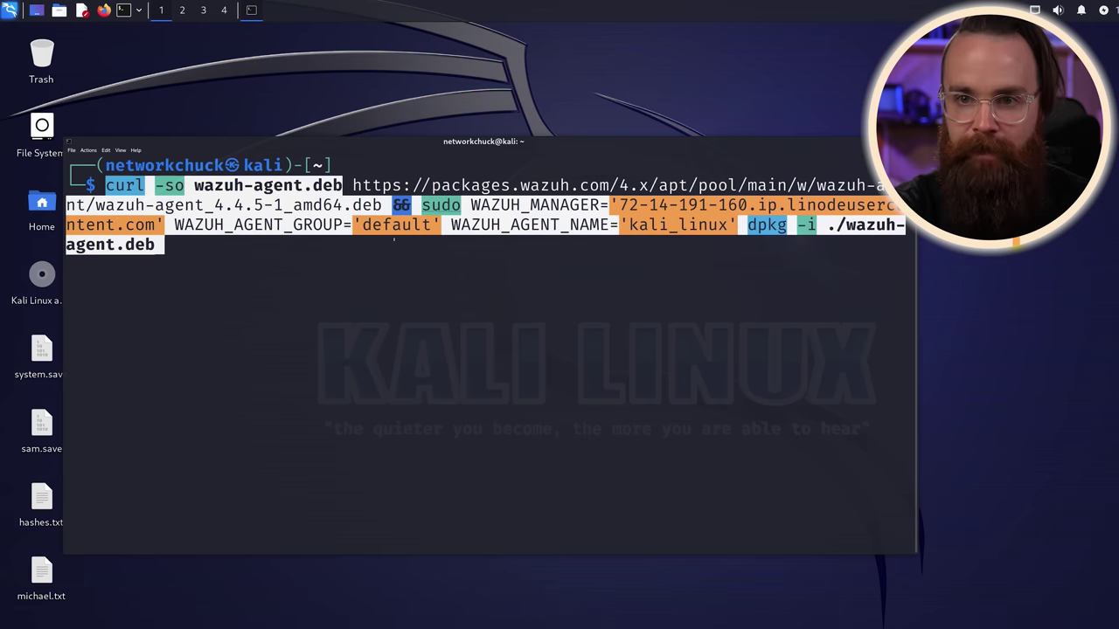
pyautogui.press('Return')
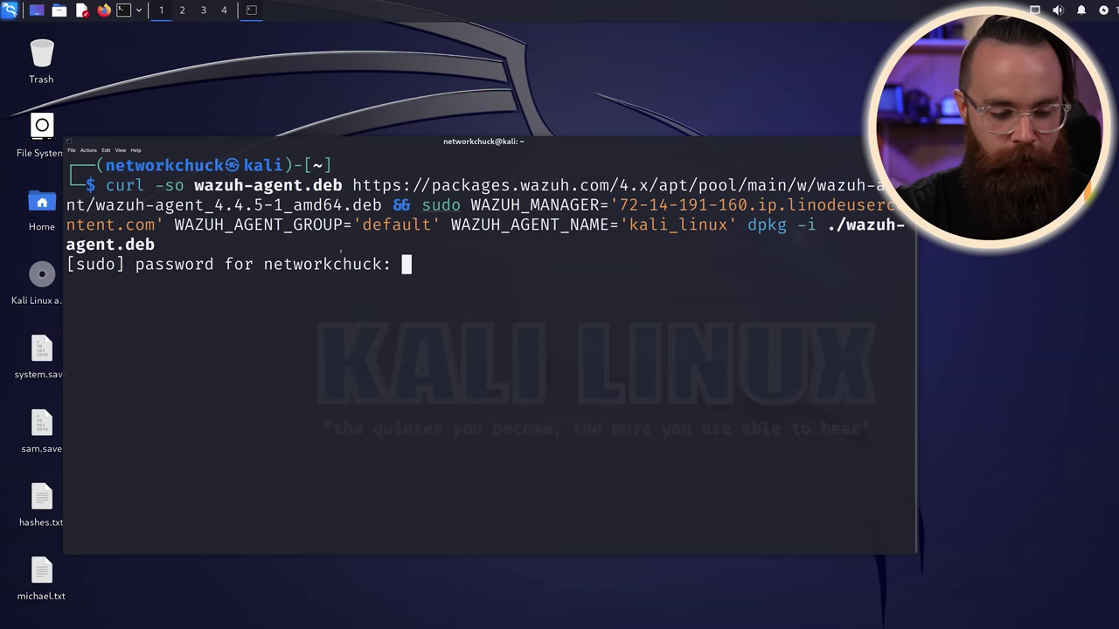
pyautogui.press('Return')
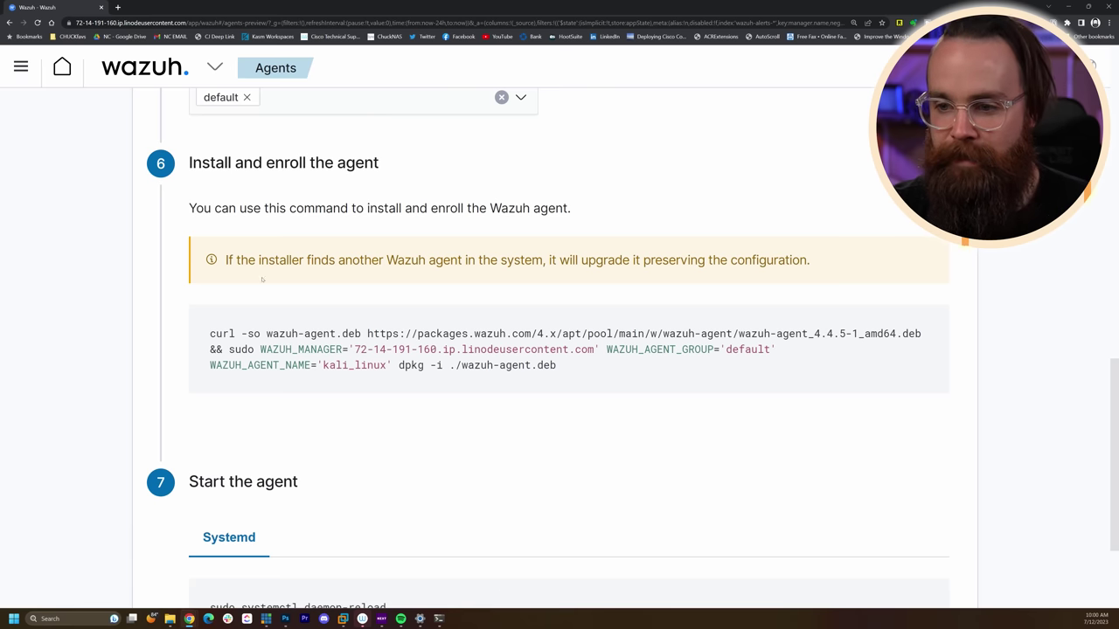
pyautogui.scroll(-2, 290, 449)
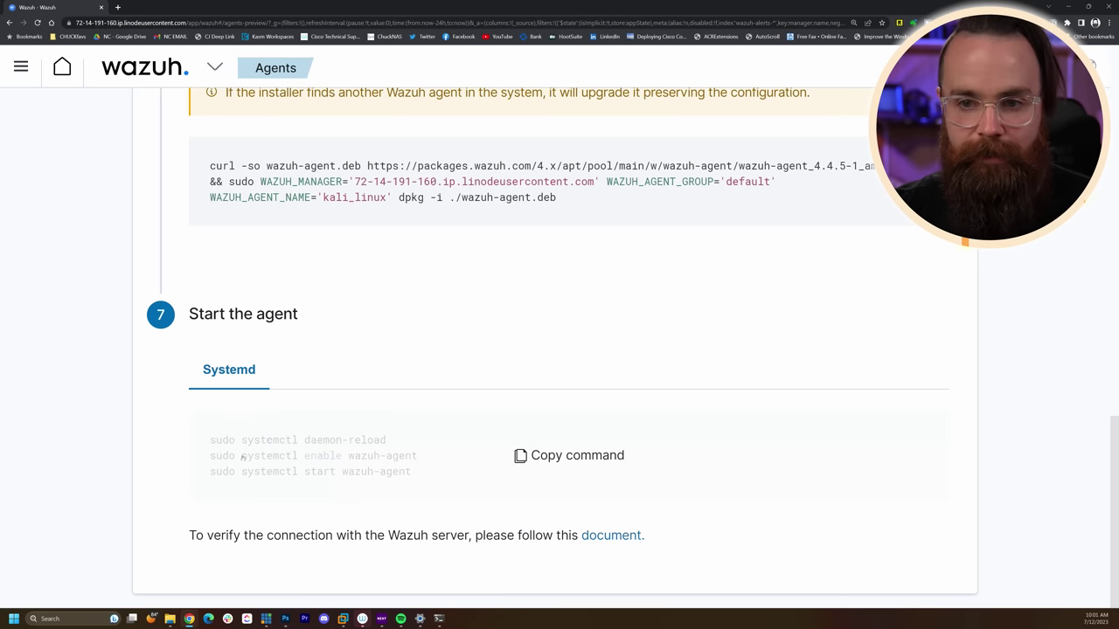
# - Run the systemctl commands to enable and start the wazuh-agent service
pyautogui.click(522, 460)
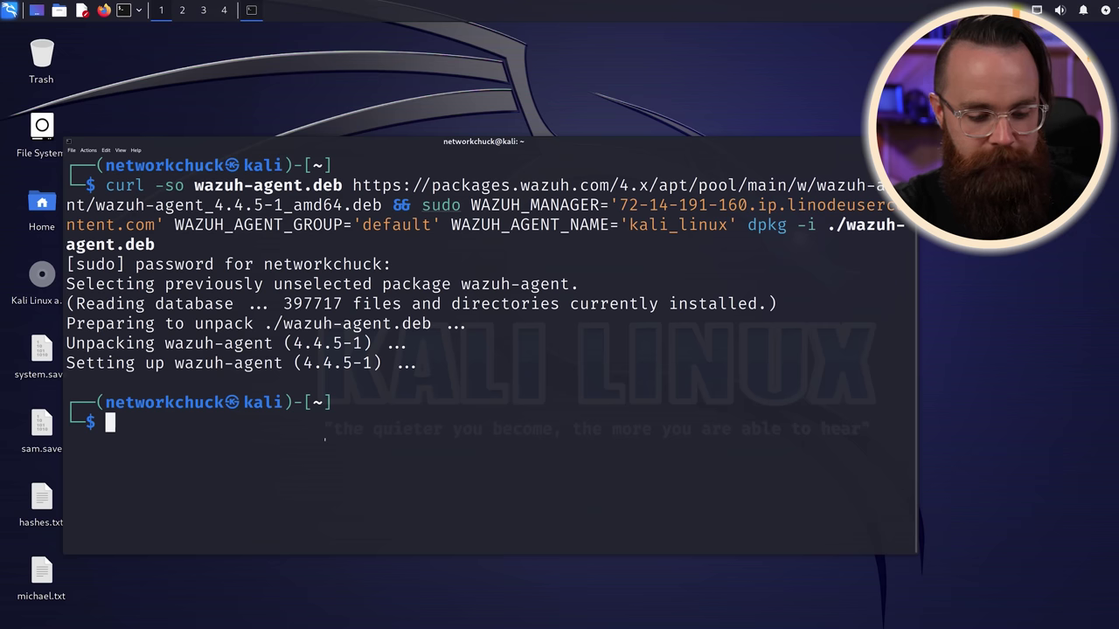
pyautogui.write('sudo systemctl daemon-reload sudo systemctl enable wazuh-agent sudo systemctl start wazuh-agent')
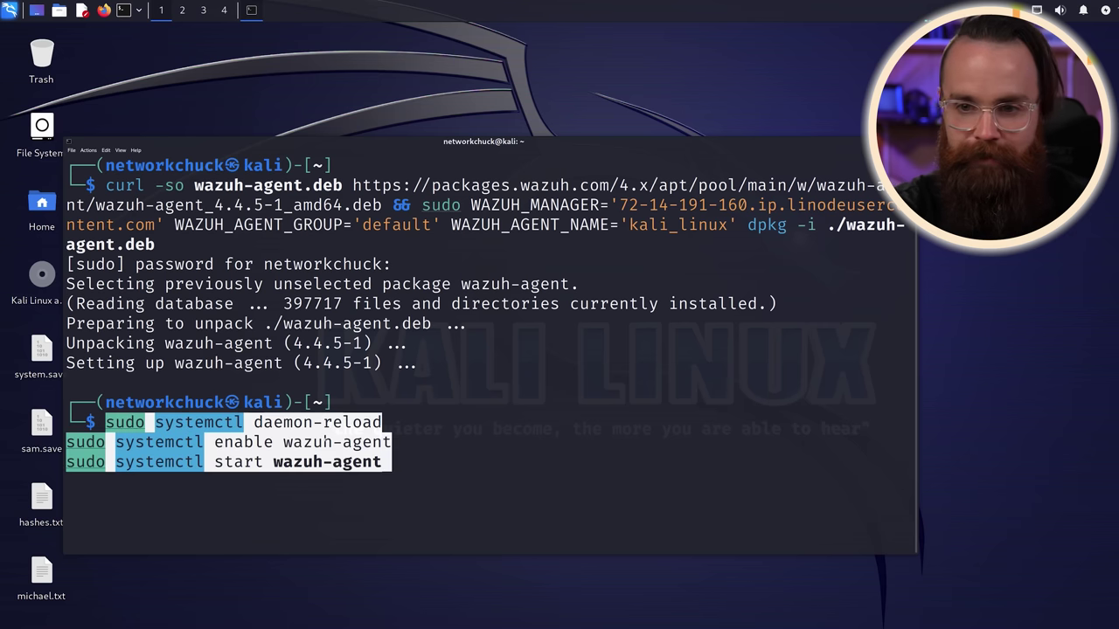
pyautogui.press('Return')
pyautogui.press('Down')
pyautogui.press('Down')
pyautogui.press('Down')
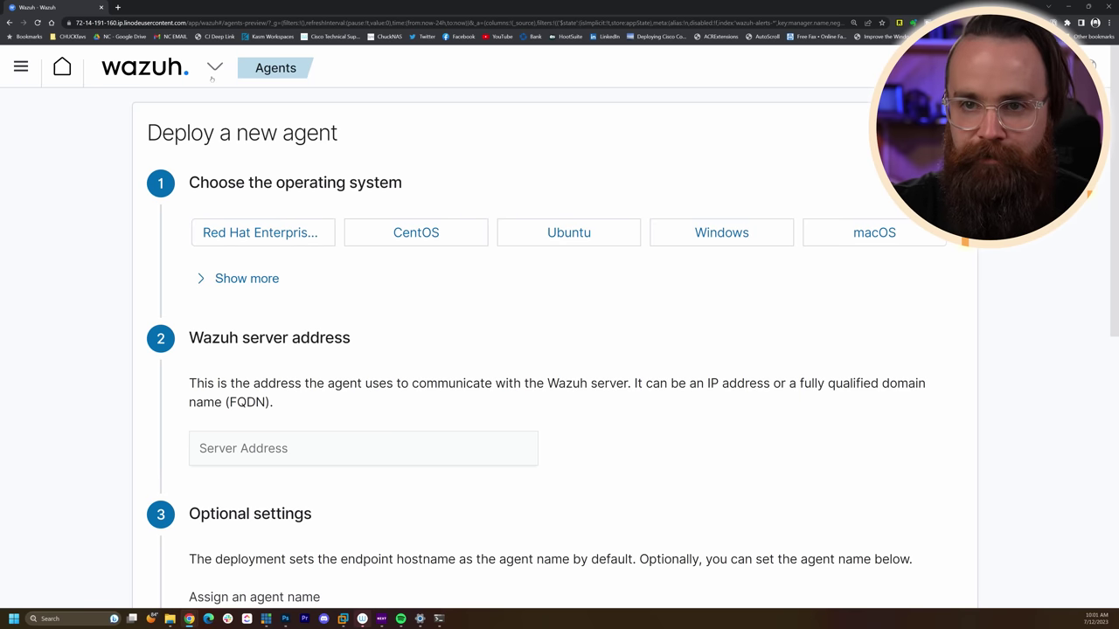
# - Check that kali_linux is listed as an active agent, then start deploying a new agent
pyautogui.click(213, 74)
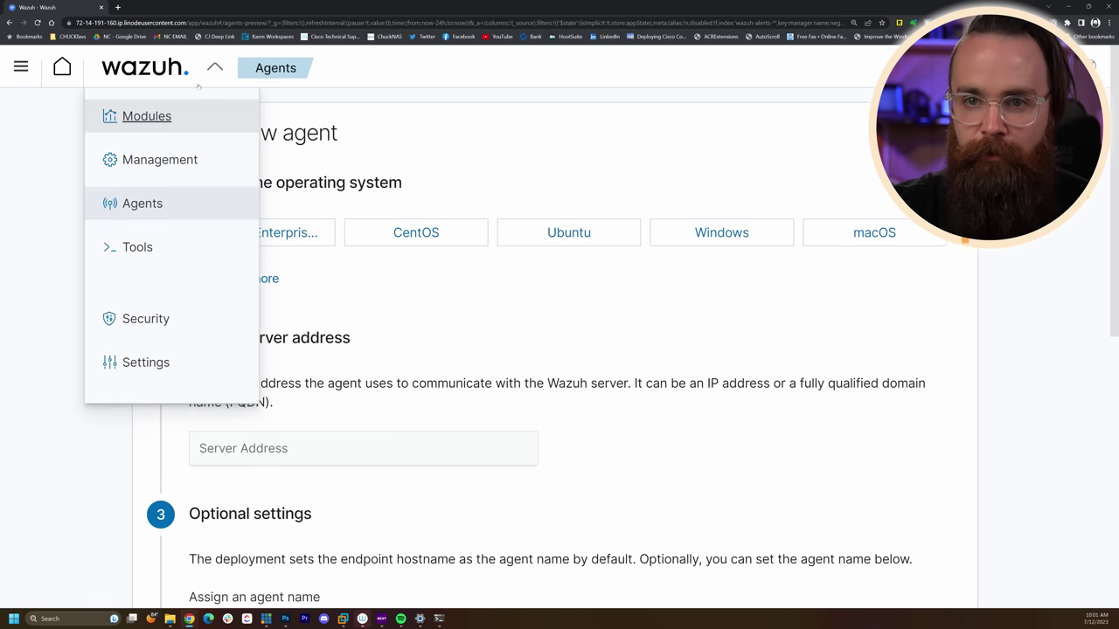
pyautogui.click(143, 203)
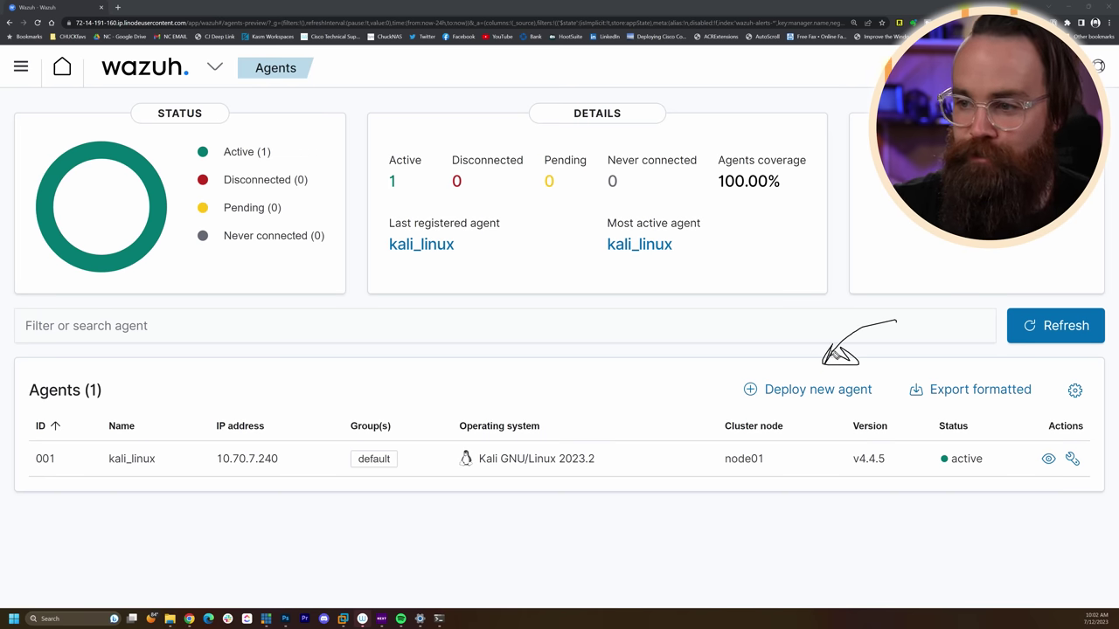
pyautogui.click(807, 389)
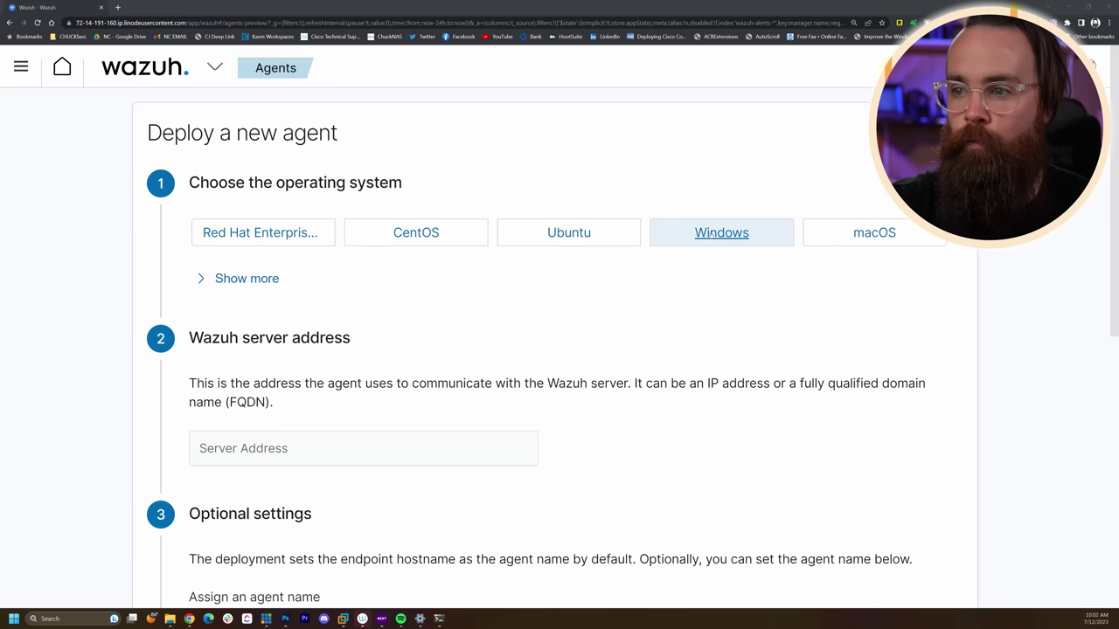
# - Choose Windows as the agent's operating system and copy the server hostname from the page address
pyautogui.click(715, 234)
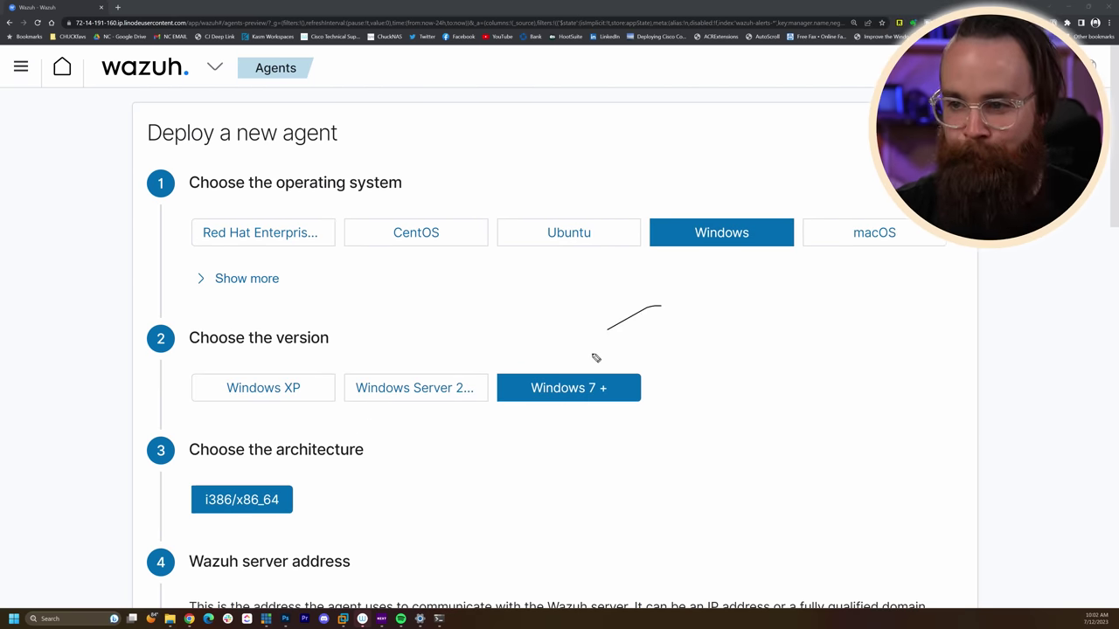
pyautogui.scroll(-1, 600, 345)
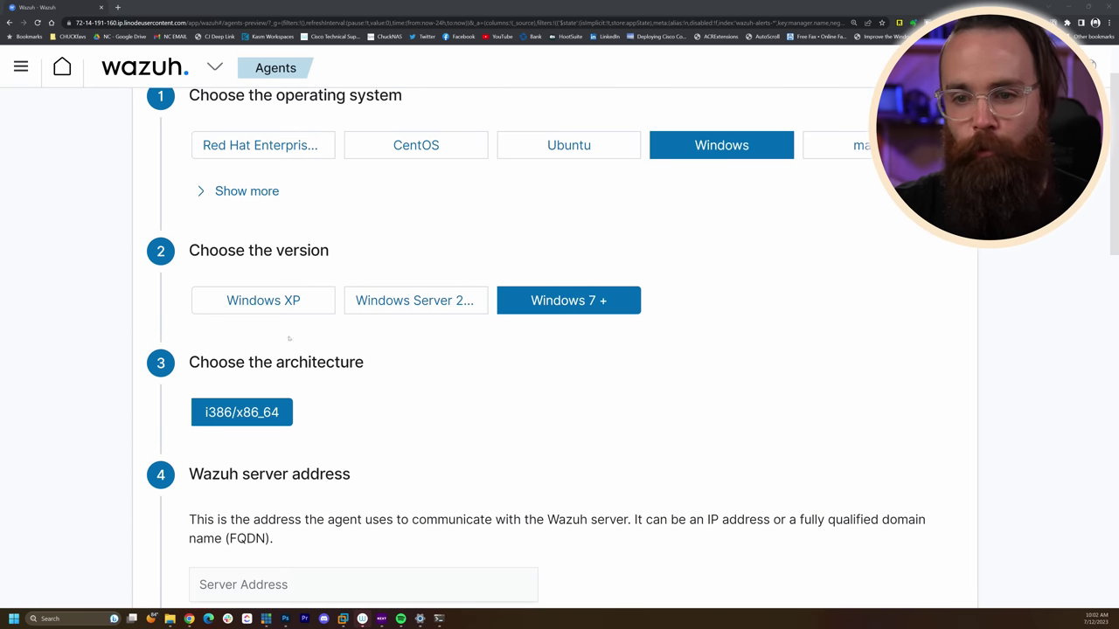
pyautogui.scroll(-2, 288, 338)
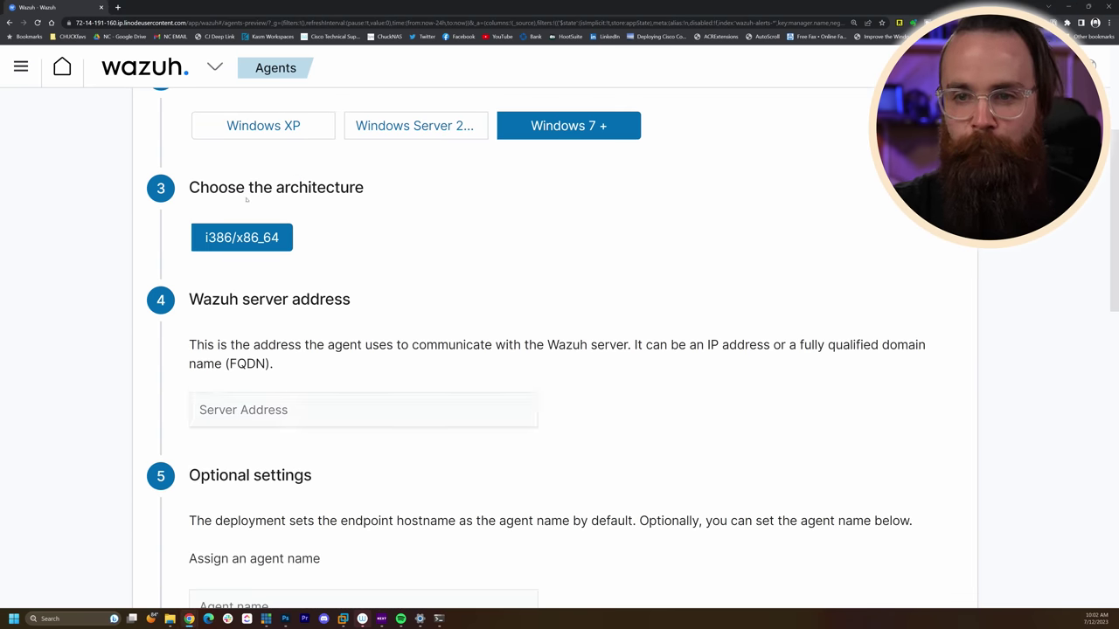
pyautogui.doubleClick(156, 22)
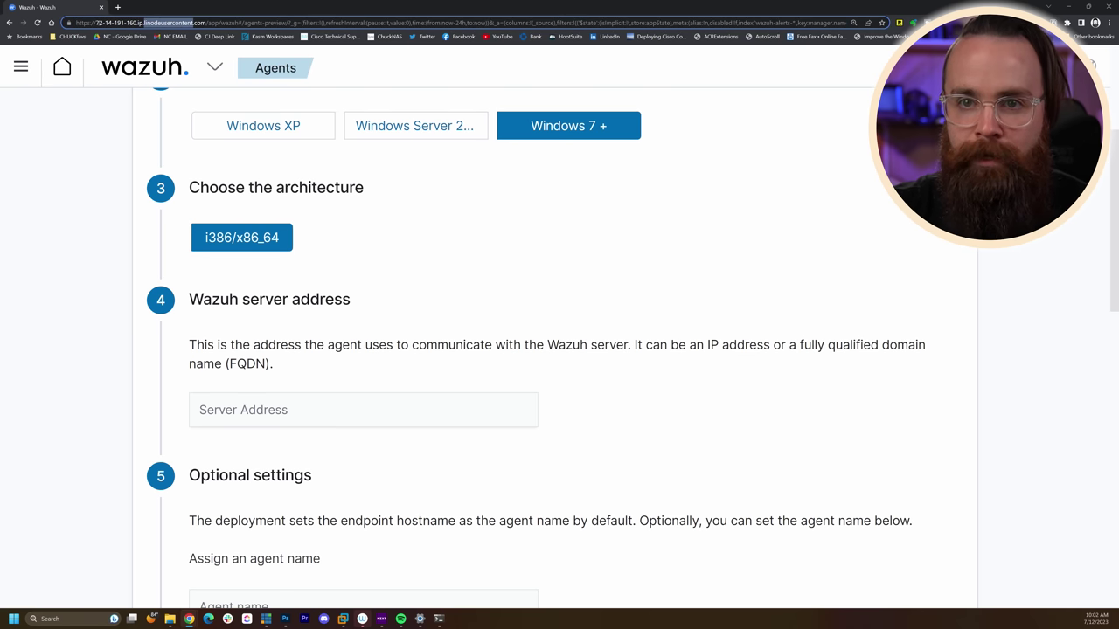
pyautogui.moveTo(96, 22); pyautogui.dragTo(203, 24)
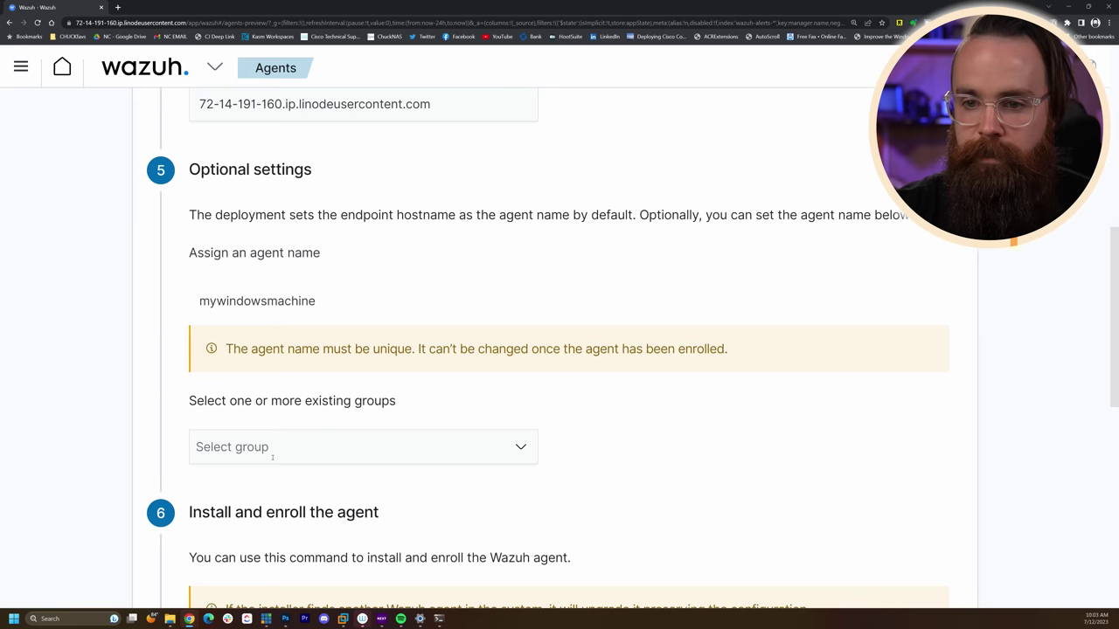
# - Assign agent mywindowsmachine to the default group and select the generated PowerShell install command
pyautogui.click(272, 455)
pyautogui.click(228, 477)
pyautogui.scroll(-5, 279, 420)
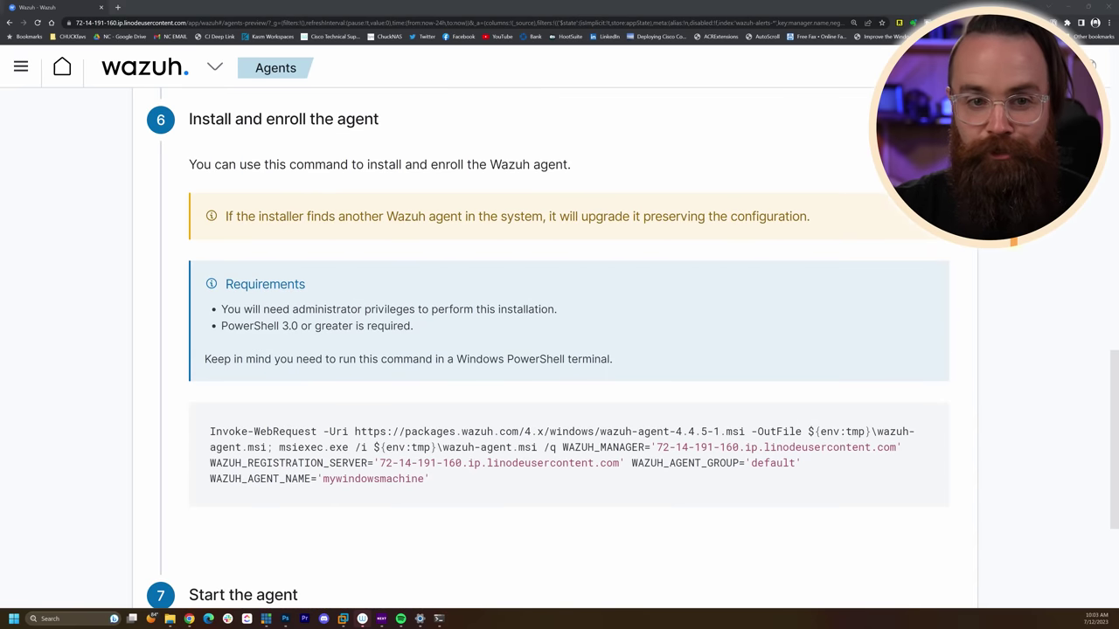
pyautogui.moveTo(92, 411); pyautogui.dragTo(160, 463)
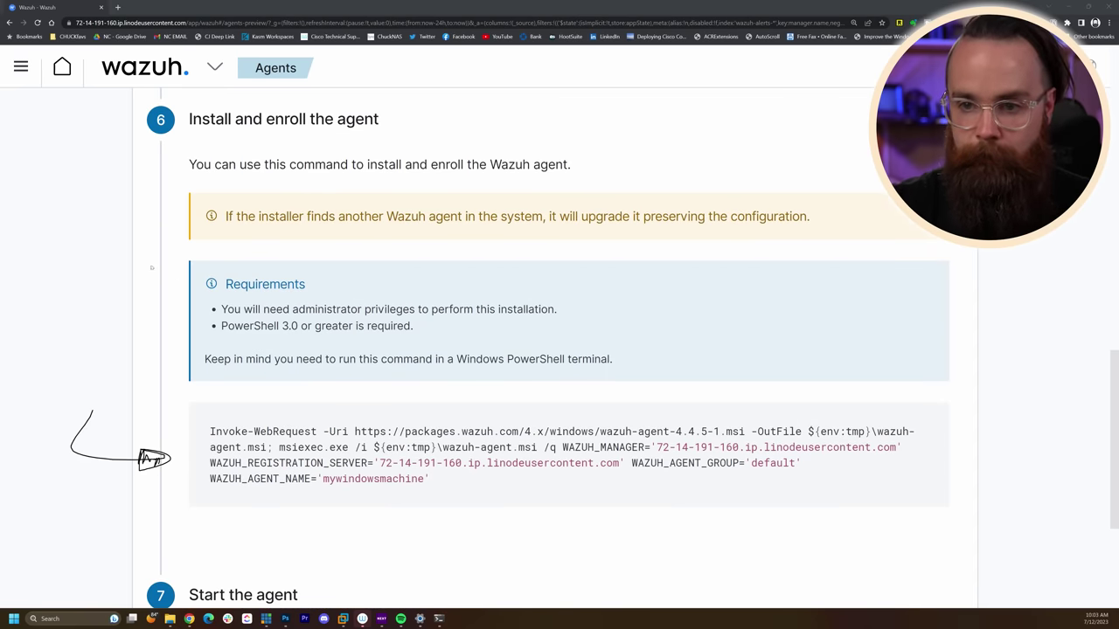
pyautogui.moveTo(482, 267)
pyautogui.mouseDown()
pyautogui.moveTo(399, 293)
pyautogui.moveTo(428, 297)
pyautogui.moveTo(407, 288)
pyautogui.moveTo(418, 285)
pyautogui.mouseUp()
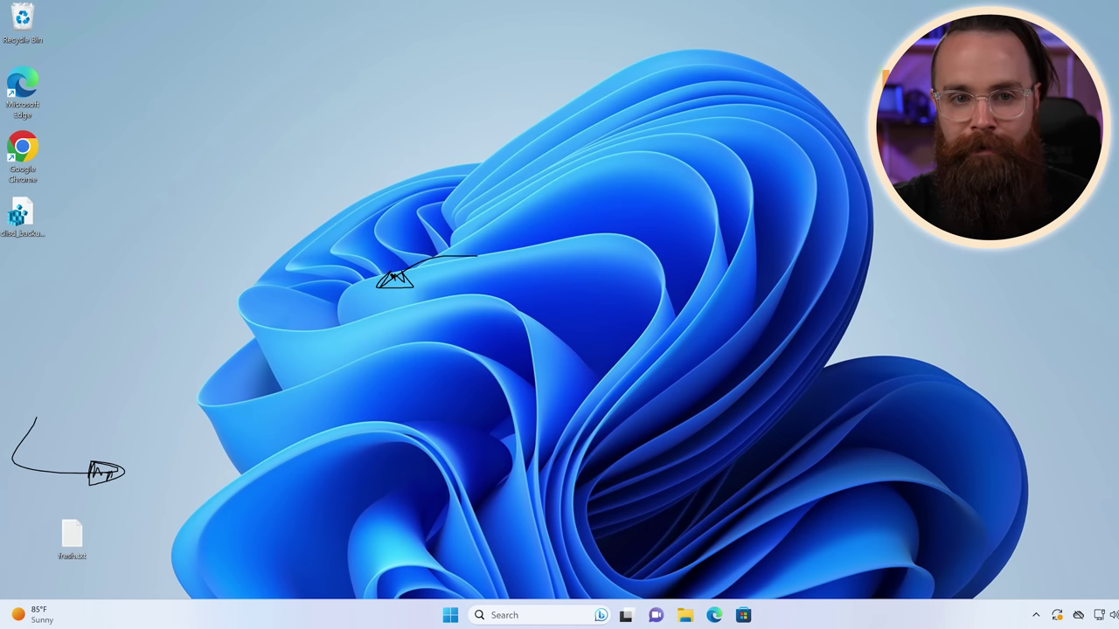
# - In an administrator Terminal, run the pasted Wazuh agent install command, then NET START WazuhSvc
pyautogui.click(525, 615)
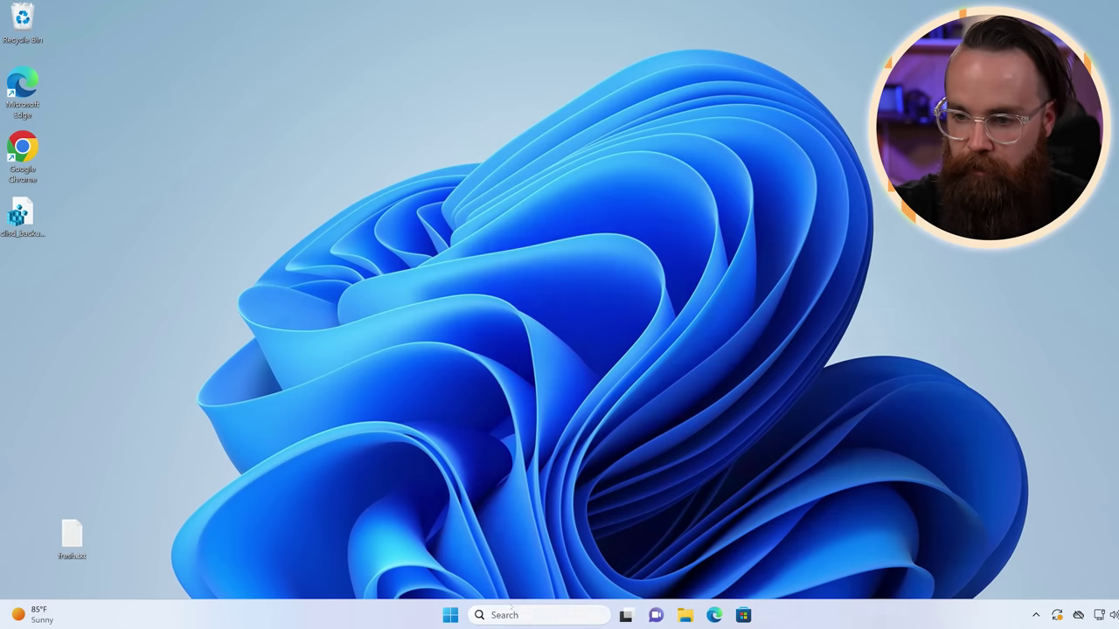
pyautogui.write('term')
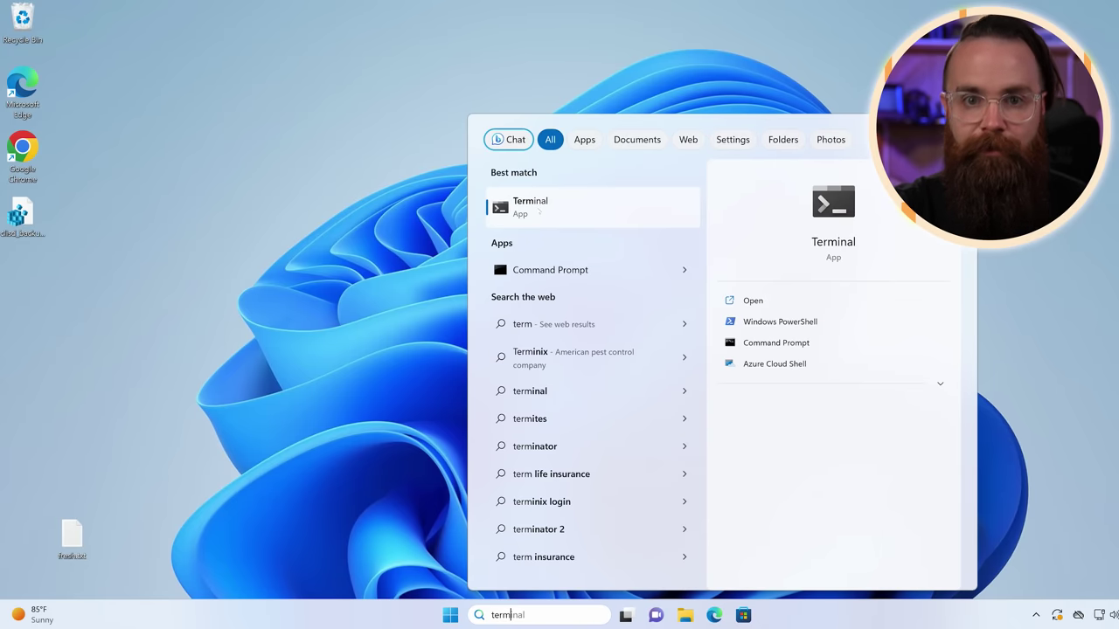
pyautogui.rightClick(537, 208)
pyautogui.click(603, 222)
pyautogui.write("Invoke-WebRequest -Uri https://packages.wazuh.com/4.x/windows/wazuh-agent-4.4.5-1.msi -OutFile ${env:tmp}\\wazuh-agent.msi; msiexec.exe /i ${env:tmp}\\wazuh-agent.msi /q WAZUH_MANAGER='72-14-191-160.ip.linodeusercontent.com' WAZUH_REGISTRATION_SERVER='72-14-191-160.ip.linodeusercontent.com' WAZUH_AGENT_GROUP='default' WAZUH_AGENT_NAME='mywindowsmachine'")
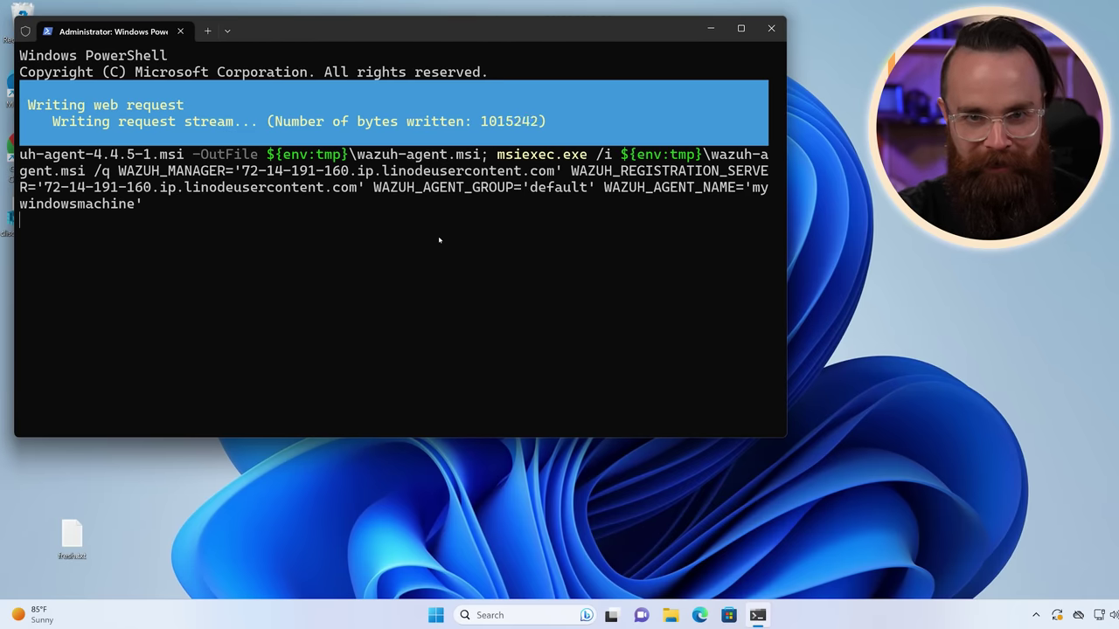
pyautogui.write('NET START WazuhSvc')
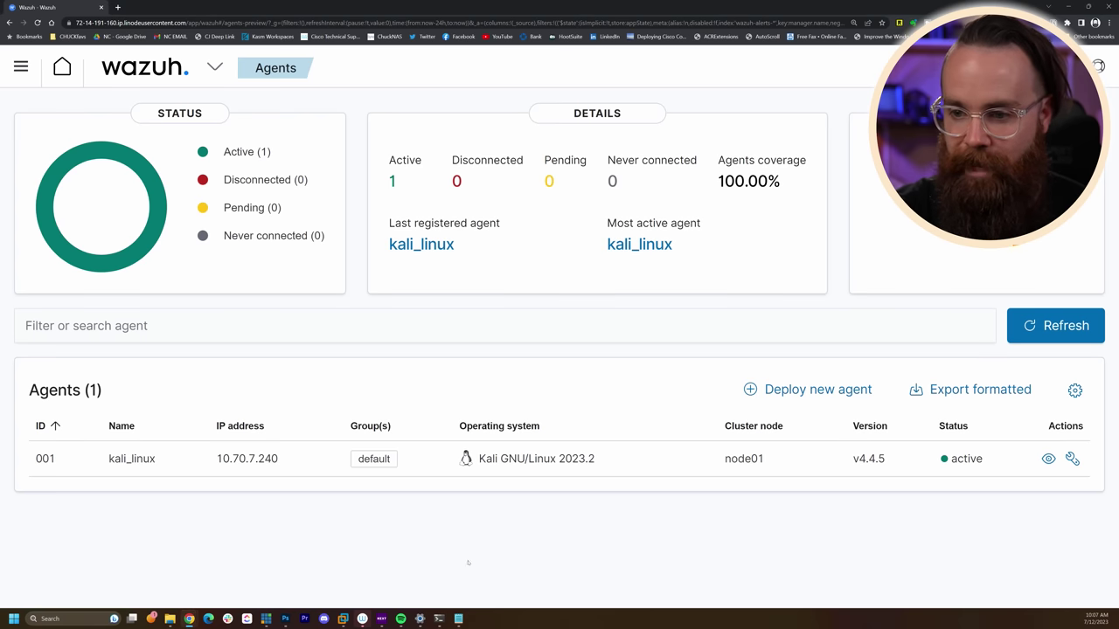
# - Refresh the Agents list until agent 003 searx-networkchuck shows active, then open its overview
pyautogui.click(215, 67)
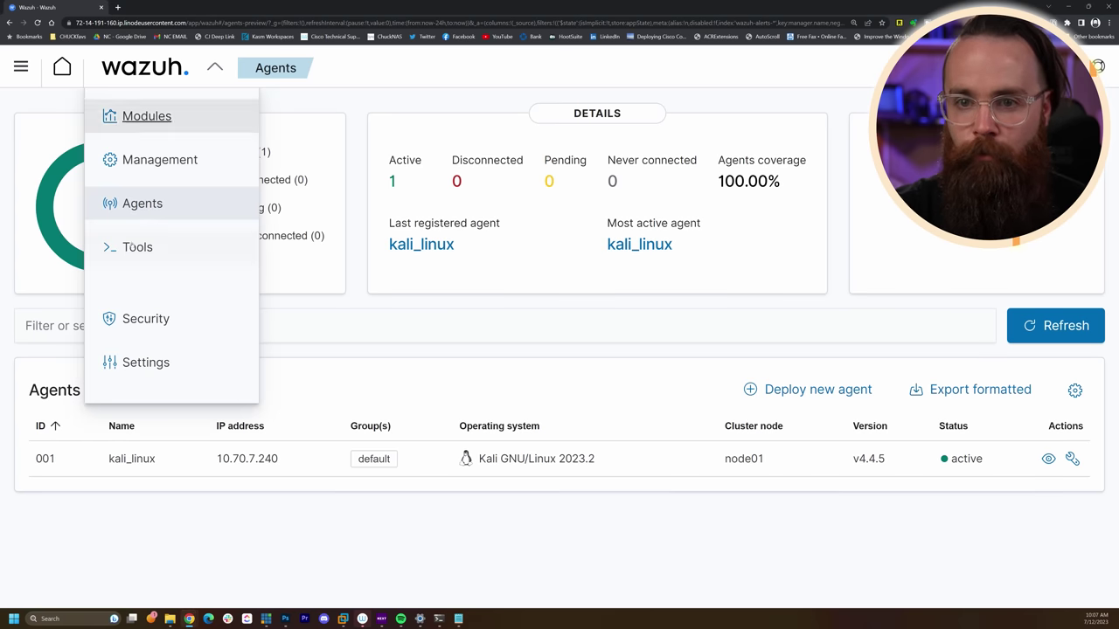
pyautogui.click(140, 203)
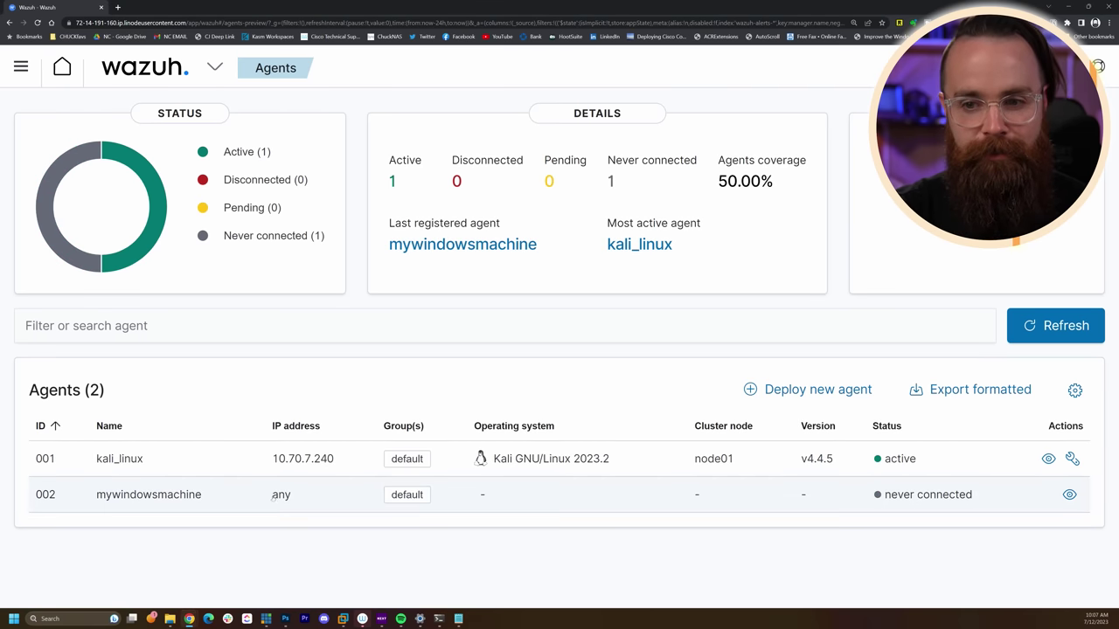
pyautogui.click(1046, 325)
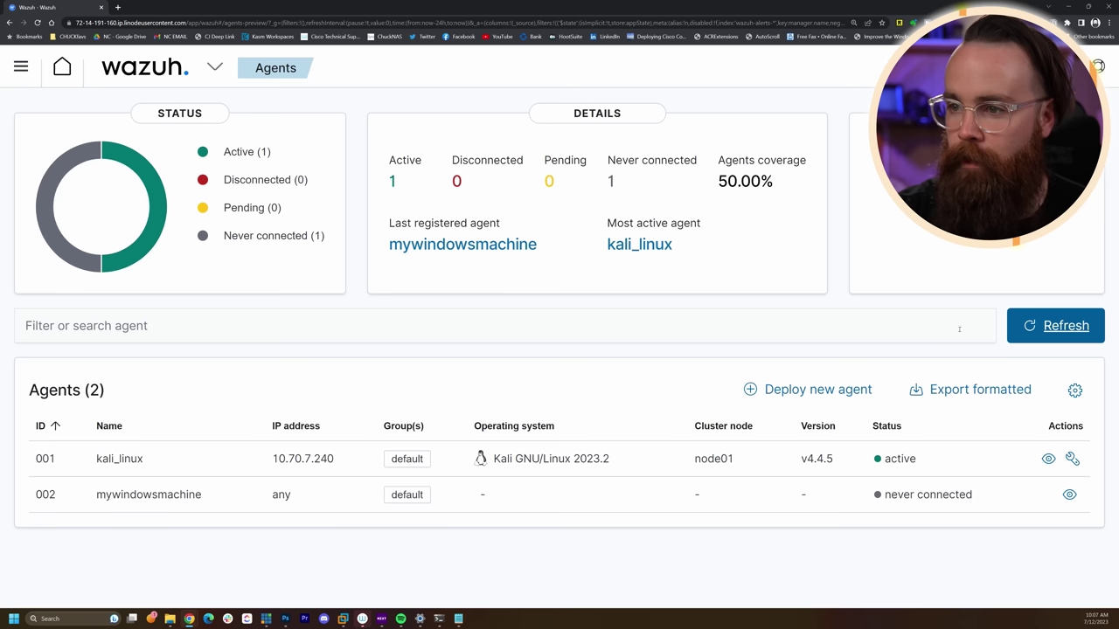
pyautogui.click(1061, 325)
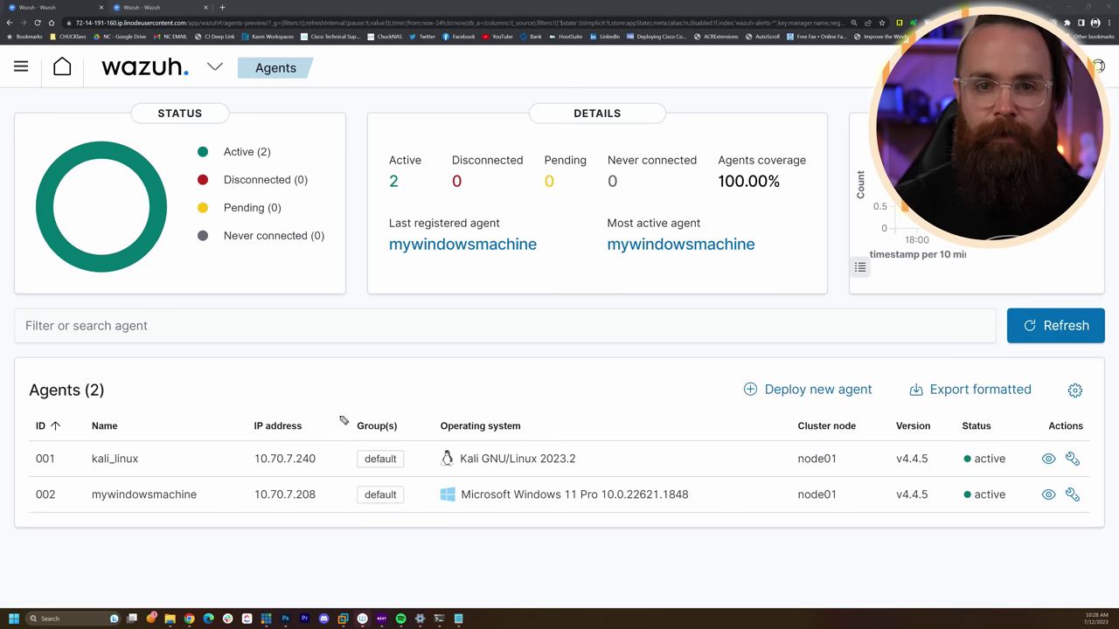
pyautogui.moveTo(275, 362)
pyautogui.mouseDown()
pyautogui.moveTo(219, 380)
pyautogui.moveTo(195, 412)
pyautogui.moveTo(212, 419)
pyautogui.moveTo(189, 412)
pyautogui.mouseUp()
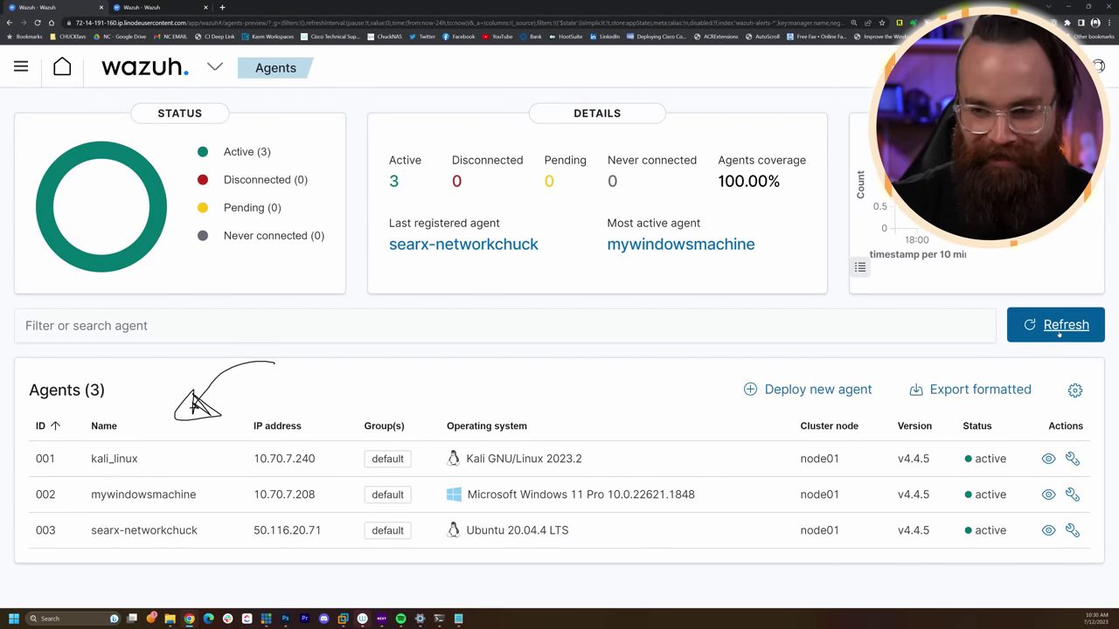
pyautogui.moveTo(243, 365)
pyautogui.mouseDown()
pyautogui.moveTo(185, 404)
pyautogui.moveTo(186, 396)
pyautogui.mouseUp()
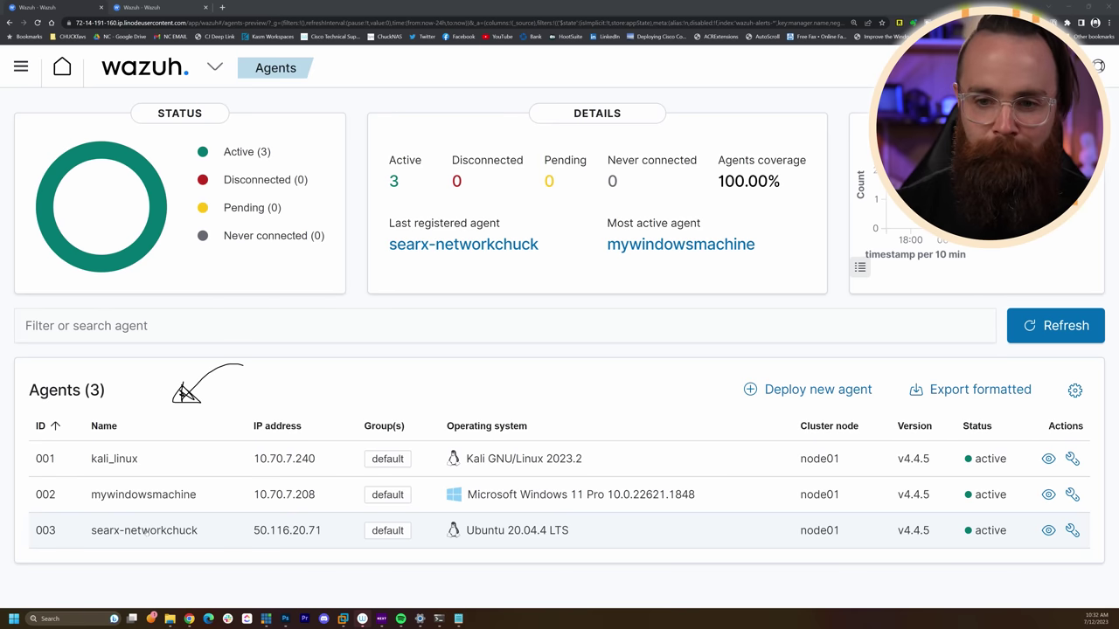
pyautogui.click(194, 530)
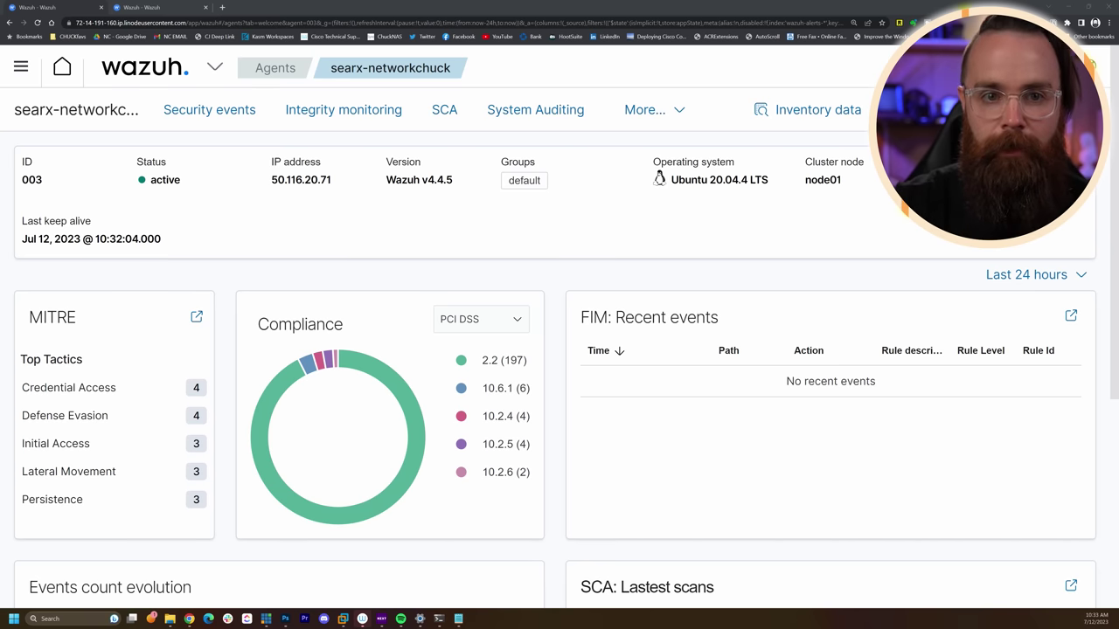
# - Change the Compliance chart from PCI DSS to GDPR, then to HIPAA
pyautogui.moveTo(455, 262)
pyautogui.mouseDown()
pyautogui.moveTo(393, 318)
pyautogui.moveTo(425, 321)
pyautogui.mouseUp()
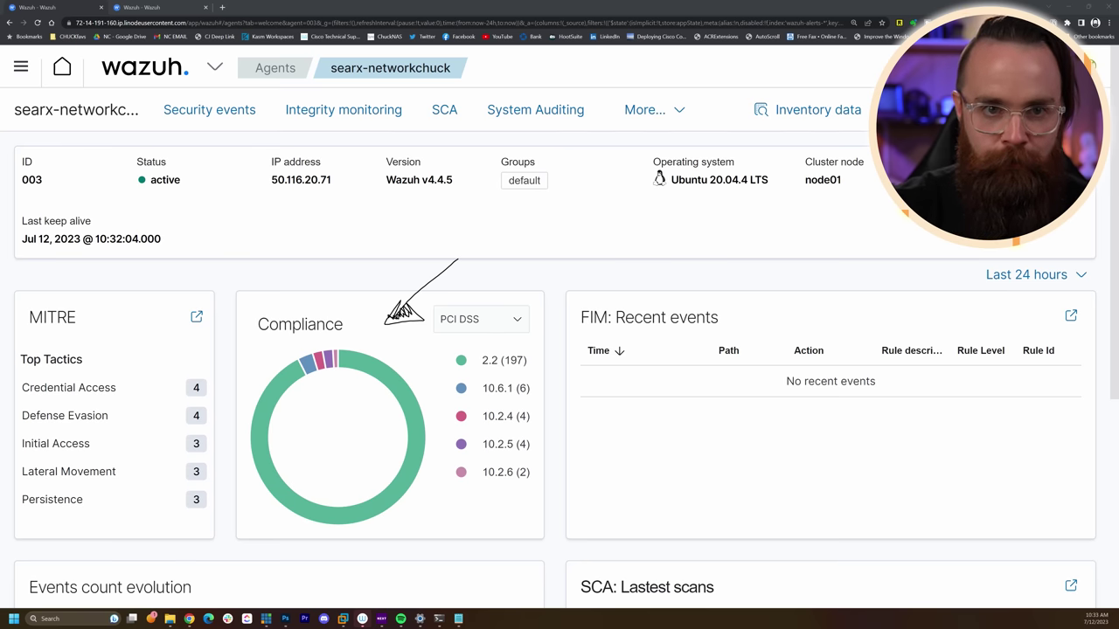
pyautogui.click(479, 319)
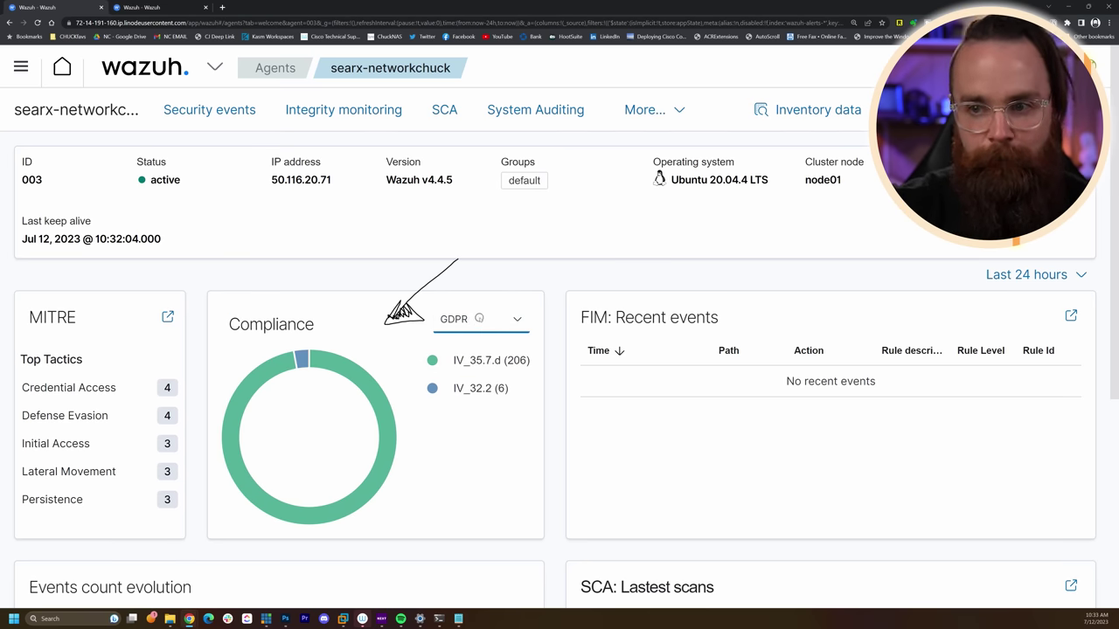
pyautogui.click(474, 362)
pyautogui.click(479, 319)
pyautogui.click(458, 381)
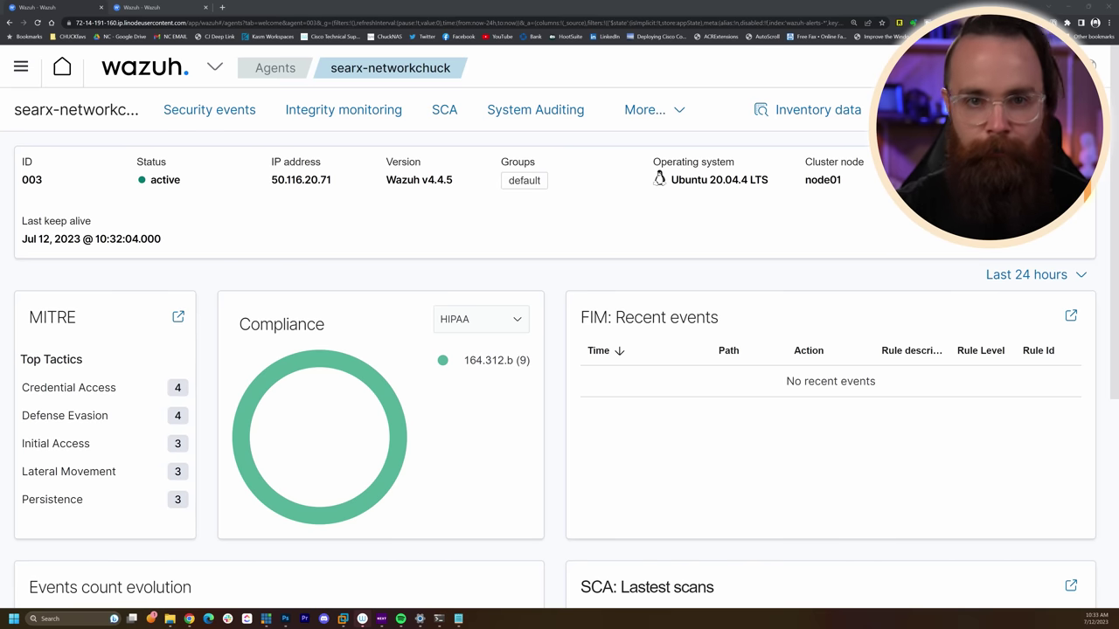
# - Scroll to SCA latest scans and open the CIS Ubuntu Linux 20.04 LTS Benchmark v1.1.0 policy
pyautogui.scroll(-4, 555, 388)
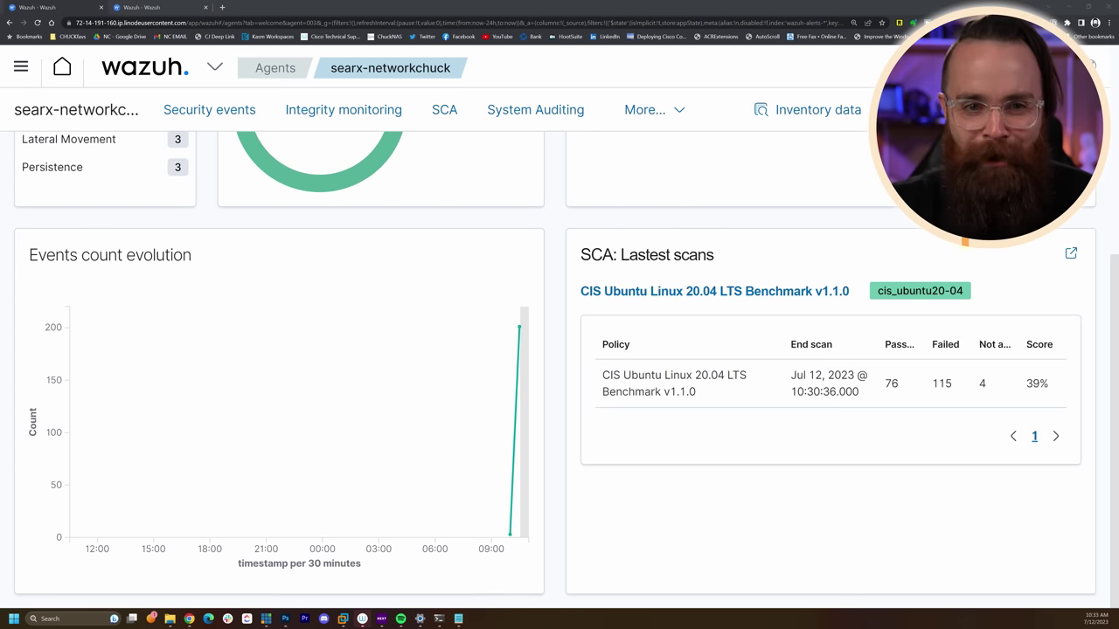
pyautogui.moveTo(708, 188)
pyautogui.mouseDown()
pyautogui.moveTo(649, 198)
pyautogui.moveTo(612, 219)
pyautogui.moveTo(631, 229)
pyautogui.moveTo(603, 227)
pyautogui.mouseUp()
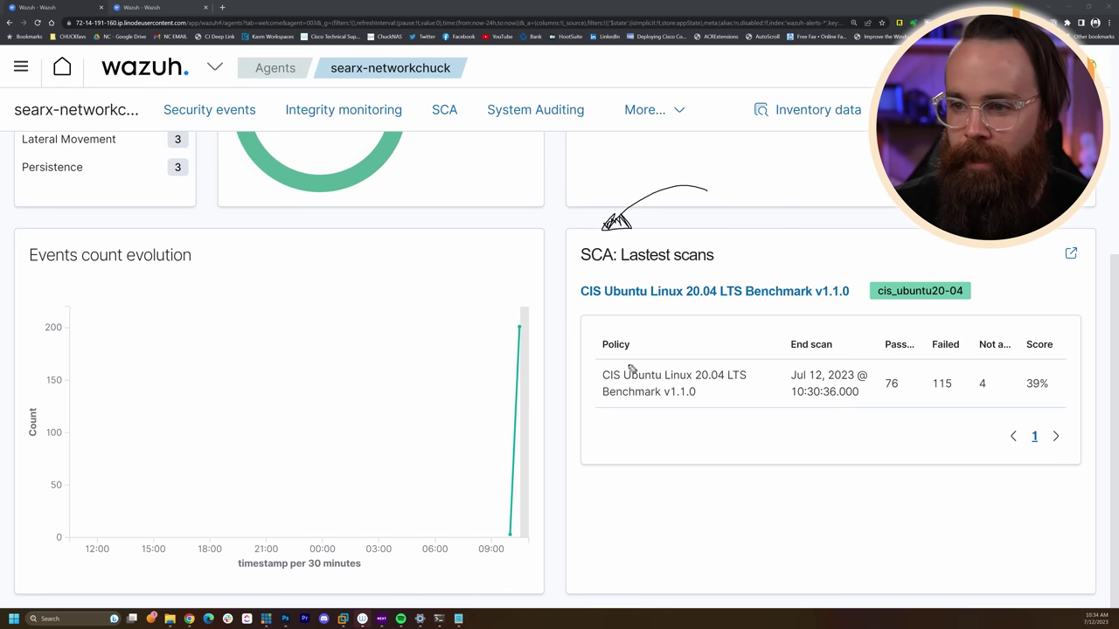
pyautogui.moveTo(669, 500)
pyautogui.mouseDown()
pyautogui.moveTo(654, 454)
pyautogui.moveTo(663, 423)
pyautogui.mouseUp()
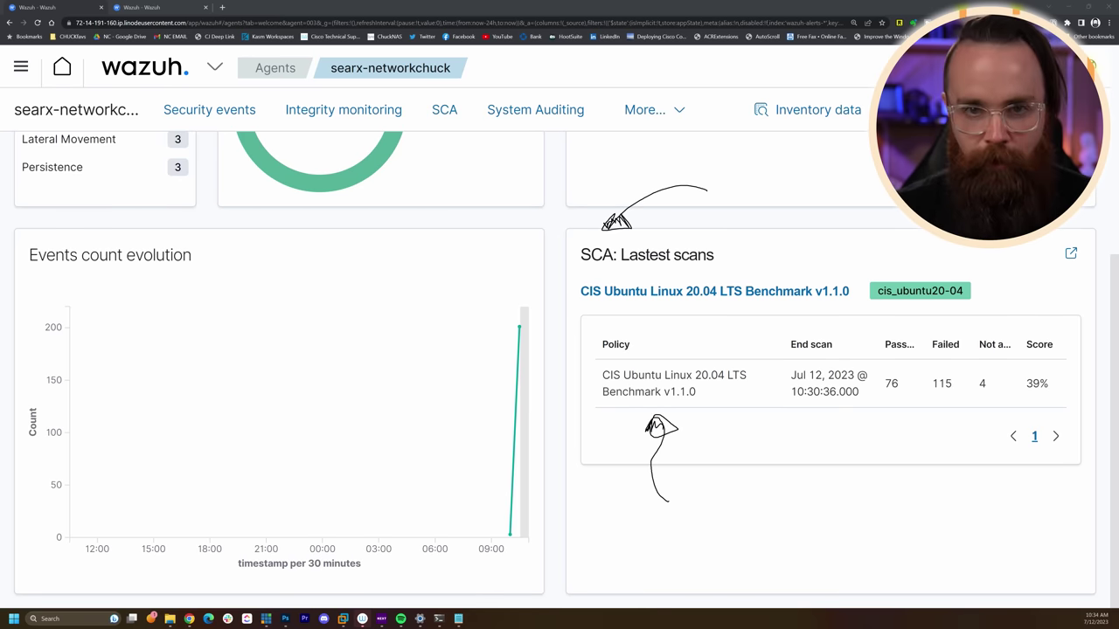
pyautogui.moveTo(1029, 374)
pyautogui.mouseDown()
pyautogui.moveTo(1010, 400)
pyautogui.moveTo(1064, 418)
pyautogui.mouseUp()
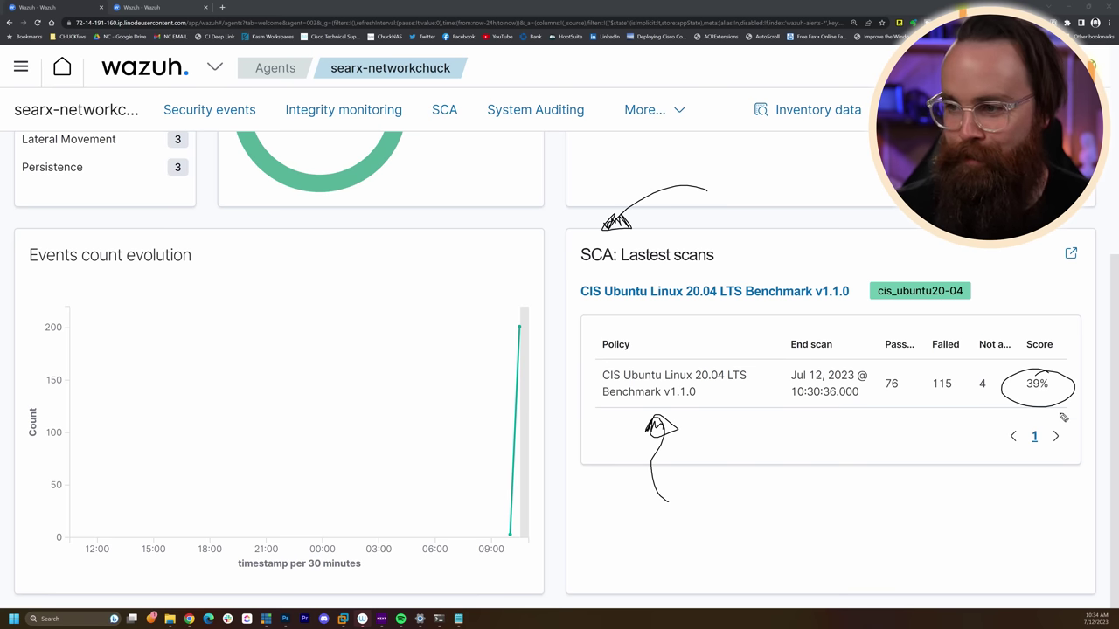
pyautogui.moveTo(962, 461)
pyautogui.mouseDown()
pyautogui.moveTo(952, 402)
pyautogui.moveTo(940, 416)
pyautogui.moveTo(965, 414)
pyautogui.mouseUp()
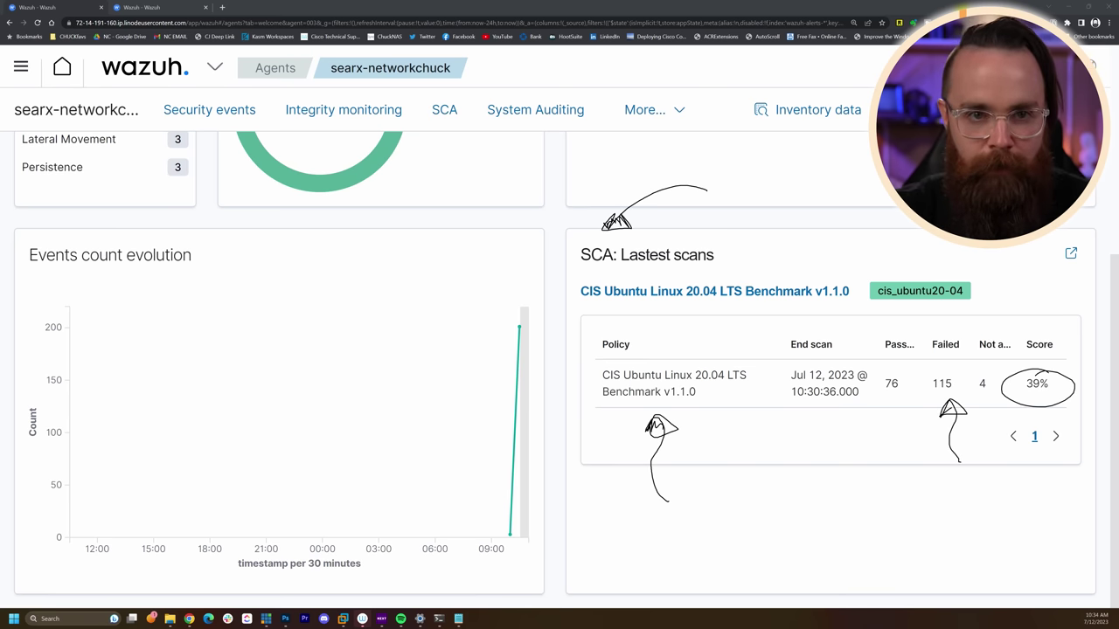
pyautogui.click(657, 376)
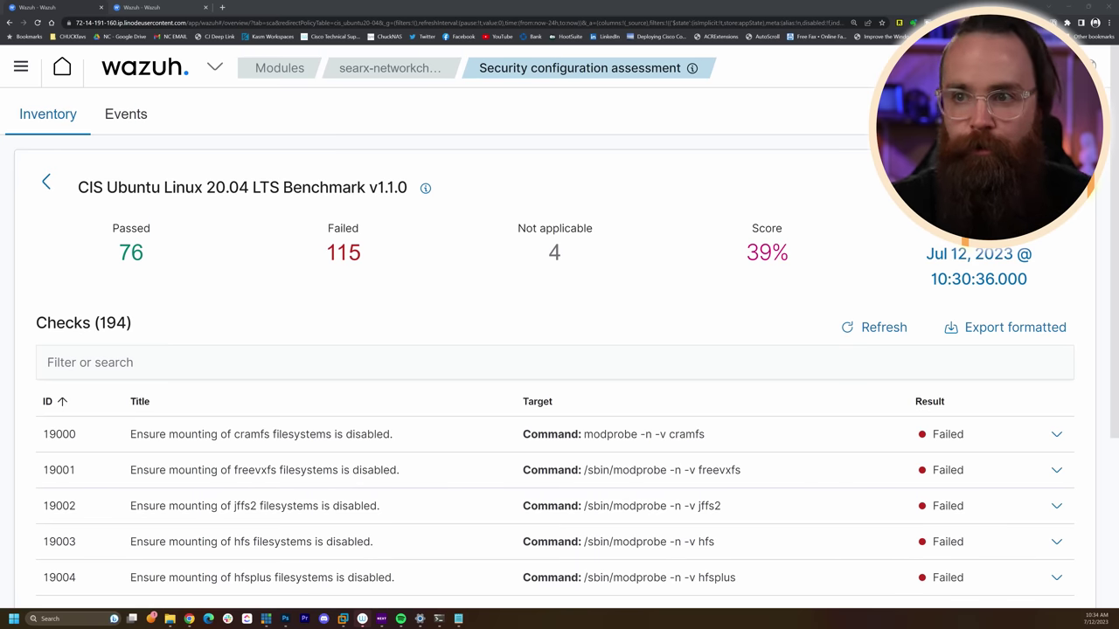
# - Browse the benchmark check pages and filter the checks by the search term ssh
pyautogui.moveTo(490, 191)
pyautogui.mouseDown()
pyautogui.moveTo(520, 145)
pyautogui.moveTo(520, 98)
pyautogui.moveTo(535, 112)
pyautogui.mouseUp()
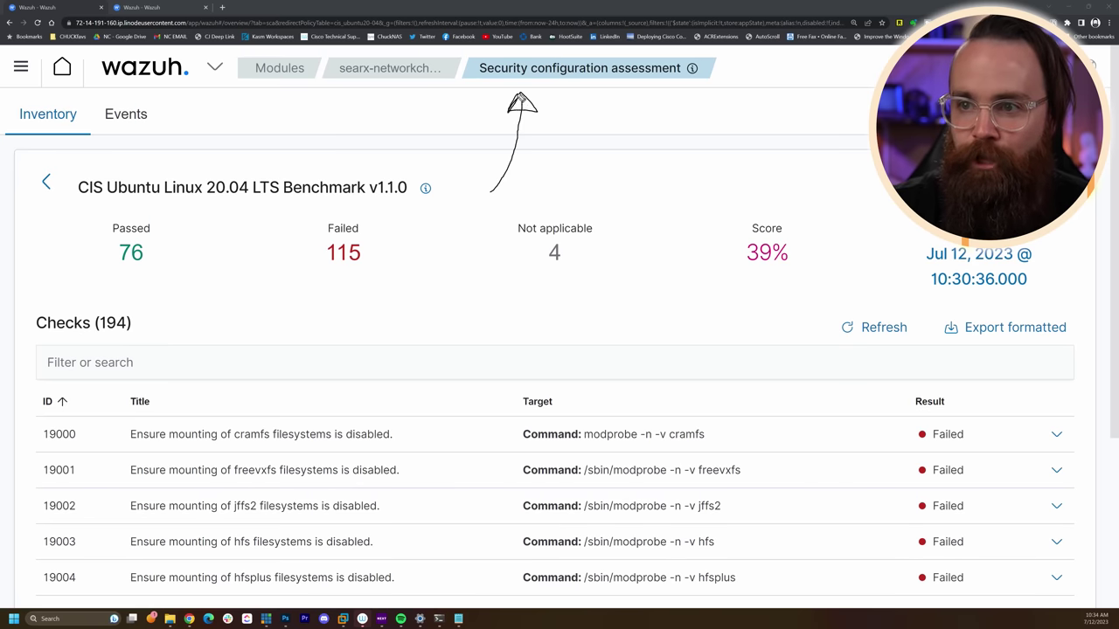
pyautogui.scroll(-3, 441, 318)
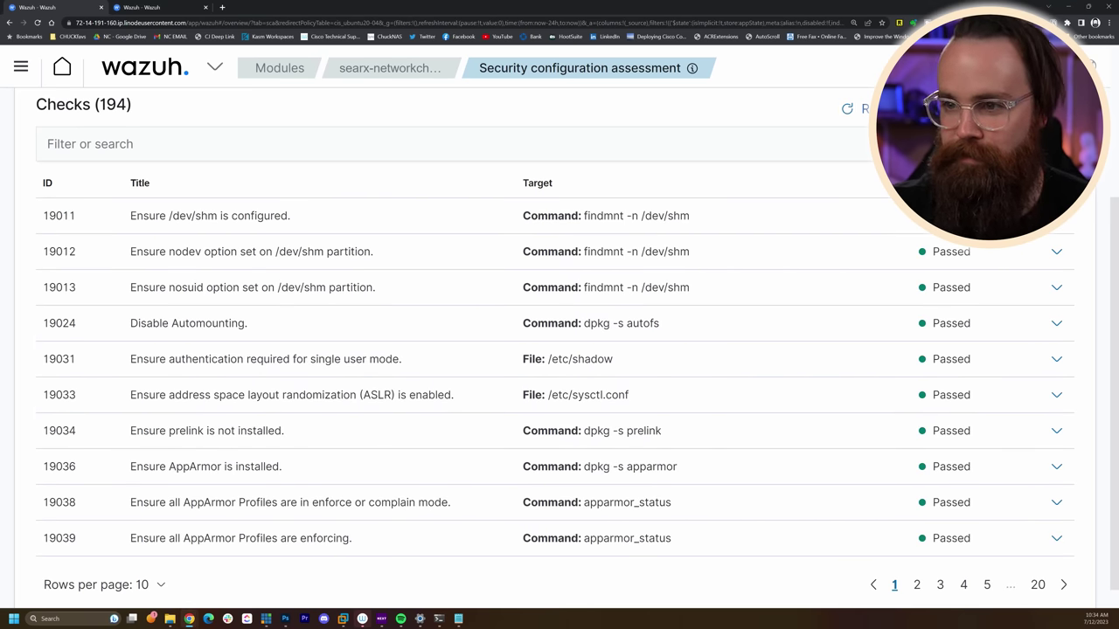
pyautogui.moveTo(200, 443)
pyautogui.mouseDown()
pyautogui.moveTo(202, 491)
pyautogui.moveTo(171, 450)
pyautogui.mouseUp()
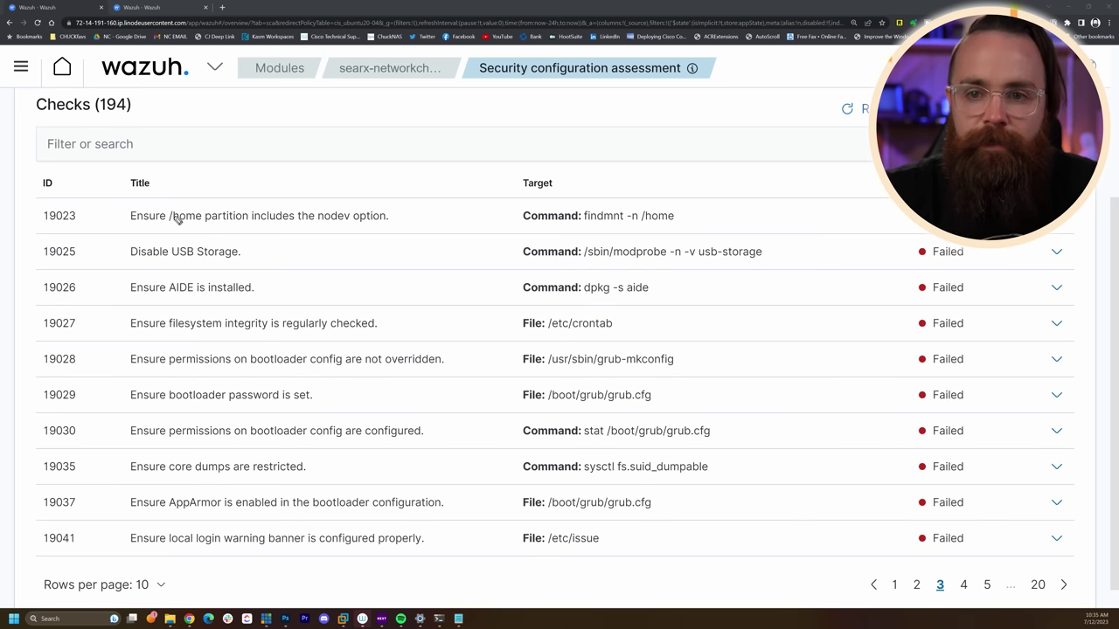
pyautogui.moveTo(175, 234)
pyautogui.mouseDown()
pyautogui.moveTo(192, 277)
pyautogui.moveTo(190, 262)
pyautogui.mouseUp()
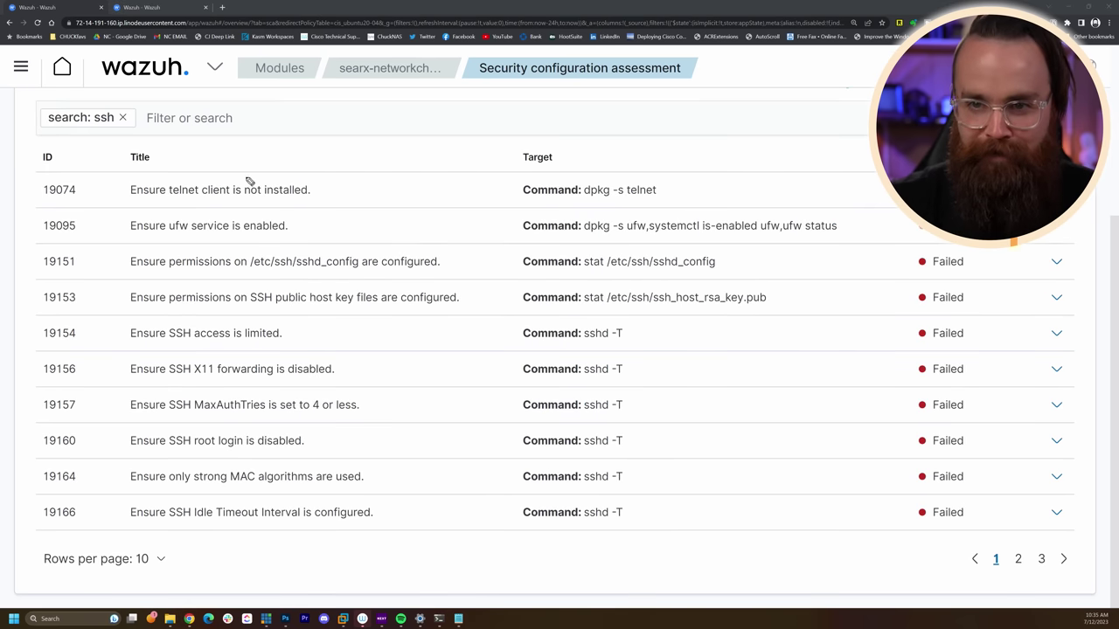
# - Expand the failed SSH root login check 19160 to show its details
pyautogui.moveTo(340, 130)
pyautogui.mouseDown()
pyautogui.moveTo(285, 159)
pyautogui.moveTo(303, 176)
pyautogui.mouseUp()
pyautogui.moveTo(406, 211)
pyautogui.mouseDown()
pyautogui.moveTo(330, 226)
pyautogui.moveTo(345, 234)
pyautogui.mouseUp()
pyautogui.moveTo(384, 429)
pyautogui.mouseDown()
pyautogui.moveTo(311, 440)
pyautogui.moveTo(324, 450)
pyautogui.mouseUp()
pyautogui.press('Escape')
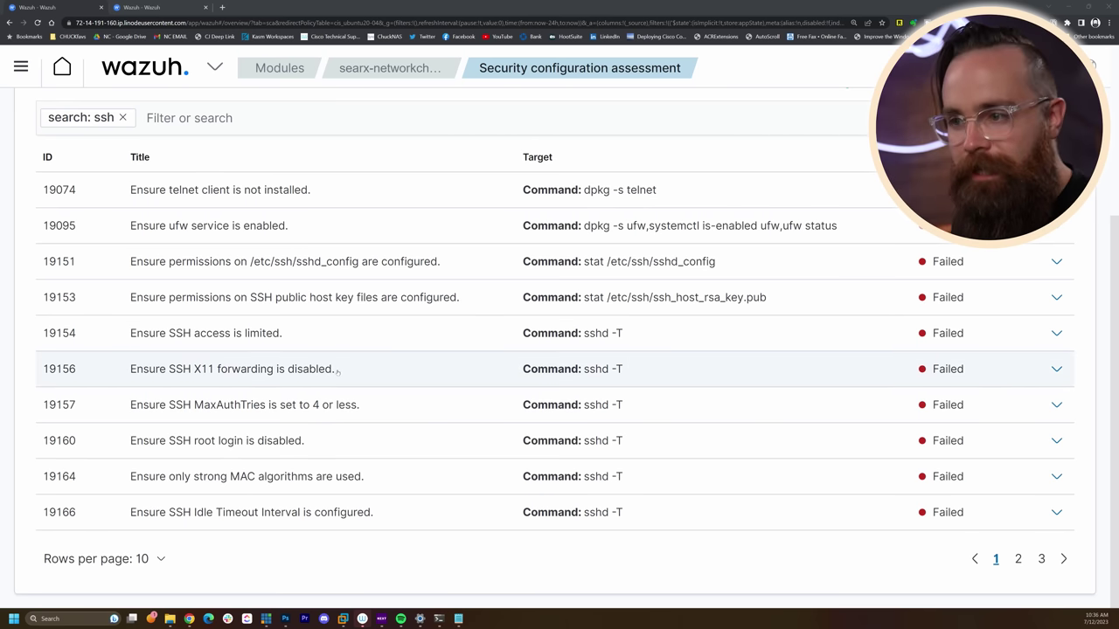
pyautogui.click(175, 440)
pyautogui.scroll(-2, 151, 325)
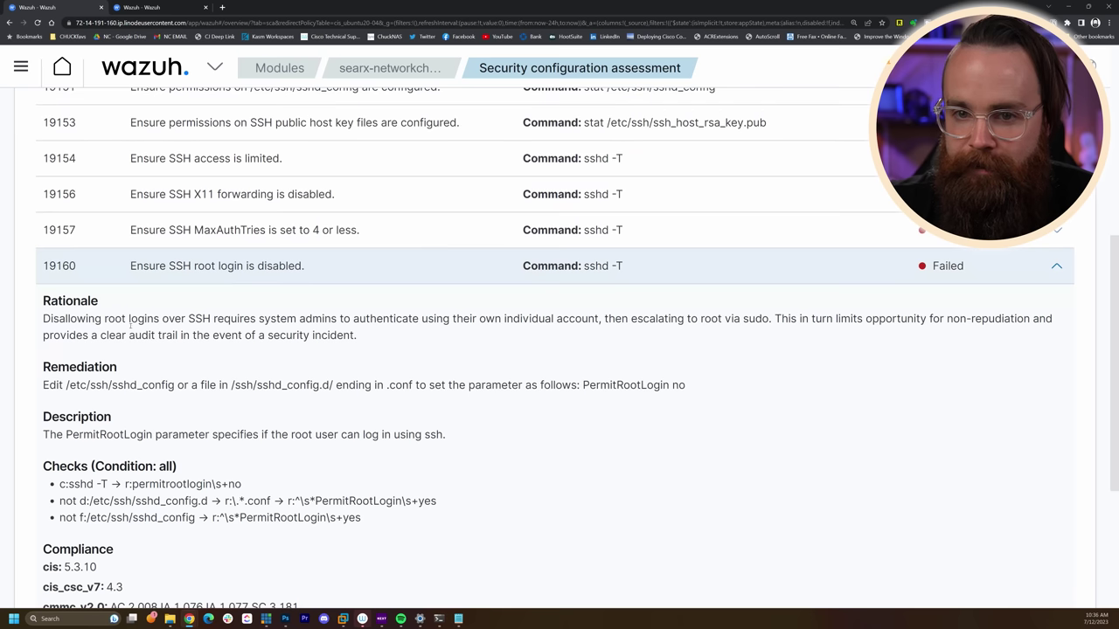
# - Highlight its Rationale and mitre_techniques, then return to the searx-networkchuck agent overview
pyautogui.moveTo(51, 300); pyautogui.dragTo(118, 300)
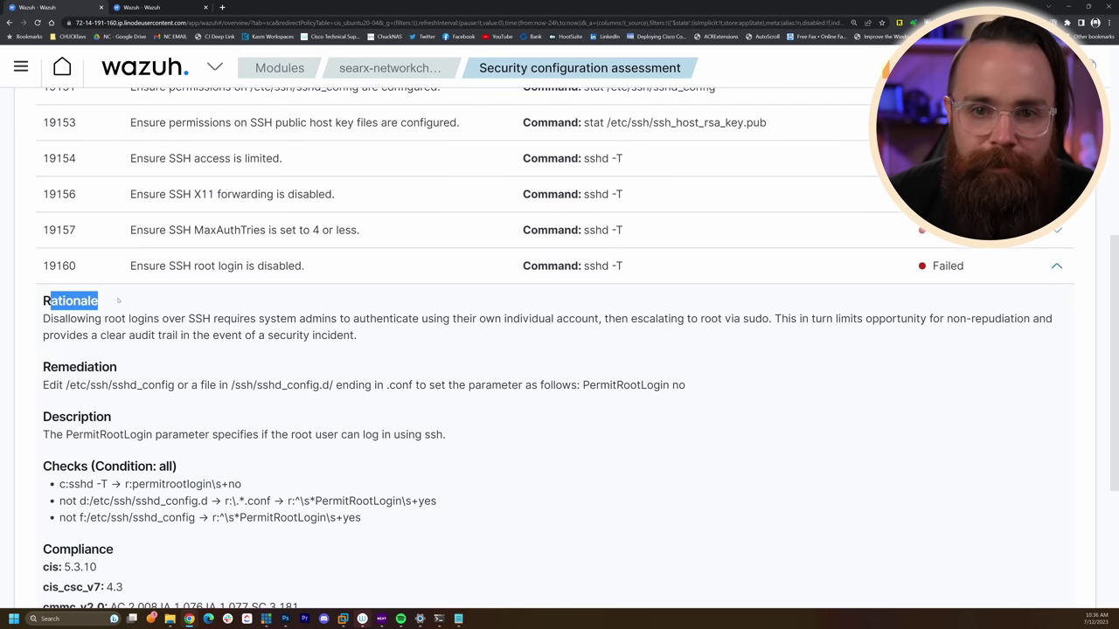
pyautogui.moveTo(102, 384); pyautogui.dragTo(365, 385)
pyautogui.scroll(-2, 366, 385)
pyautogui.click(294, 372)
pyautogui.scroll(-1, 219, 399)
pyautogui.moveTo(42, 395); pyautogui.dragTo(437, 424)
pyautogui.click(444, 417)
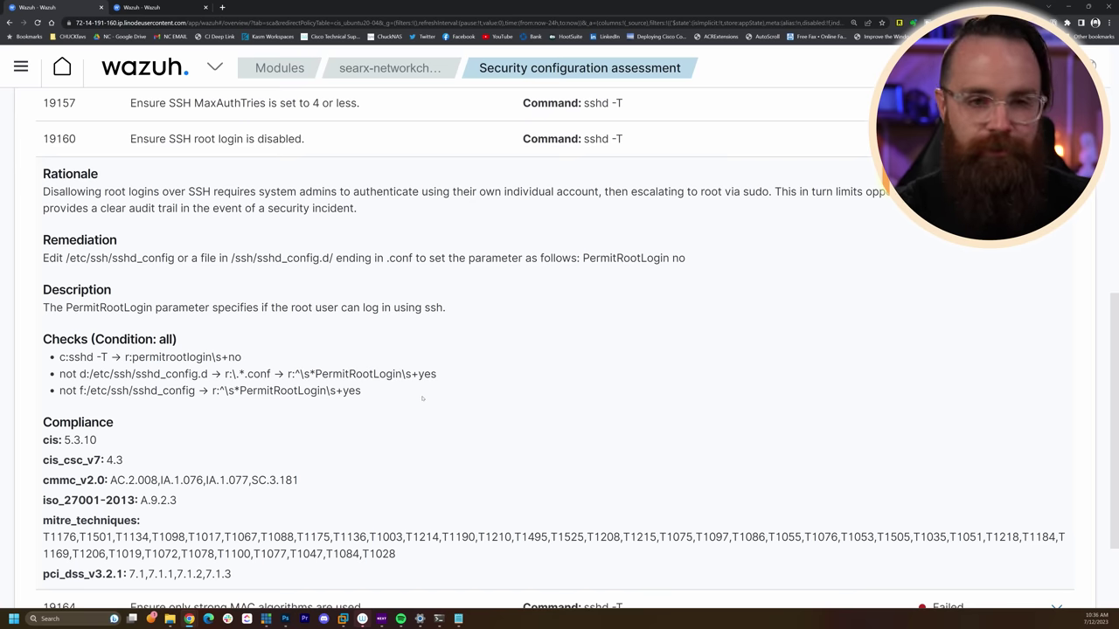
pyautogui.click(398, 70)
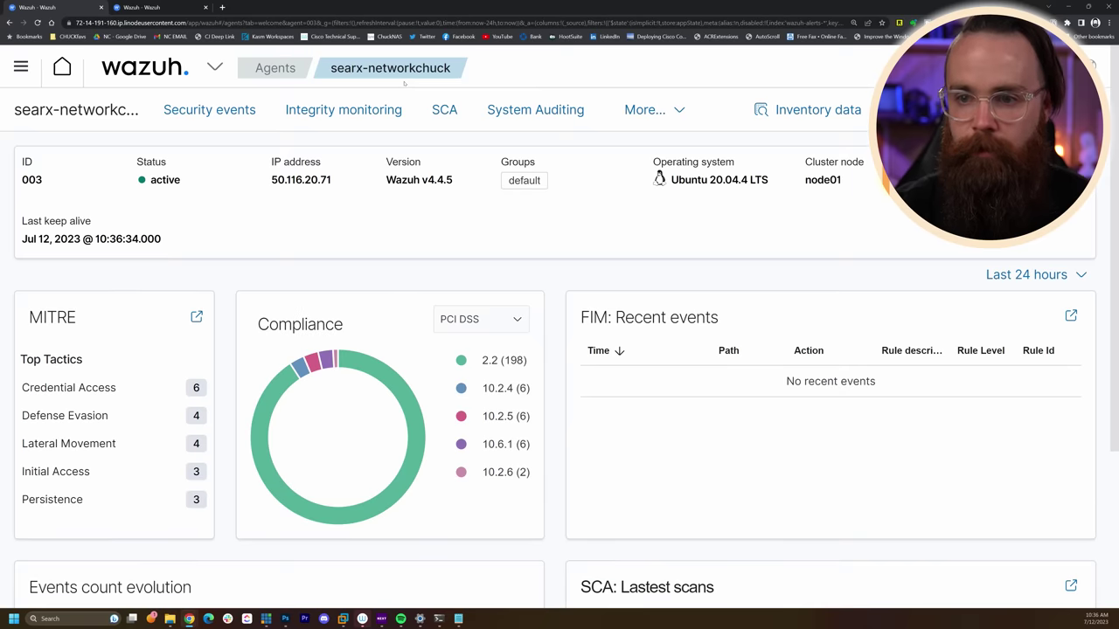
# - Review the searx-networkchuck agent's security events
pyautogui.click(210, 111)
pyautogui.moveTo(651, 210)
pyautogui.mouseDown()
pyautogui.moveTo(566, 222)
pyautogui.moveTo(649, 208)
pyautogui.mouseUp()
pyautogui.scroll(-5, 616, 270)
pyautogui.moveTo(256, 194)
pyautogui.mouseDown()
pyautogui.moveTo(170, 238)
pyautogui.moveTo(205, 229)
pyautogui.mouseUp()
pyautogui.moveTo(333, 399); pyautogui.dragTo(353, 421)
pyautogui.moveTo(354, 465)
pyautogui.mouseDown()
pyautogui.moveTo(294, 500)
pyautogui.moveTo(320, 500)
pyautogui.mouseUp()
# - Open the agent's Vulnerabilities module from the More... menu, showing 0 vulnerabilities
pyautogui.scroll(6, 516, 394)
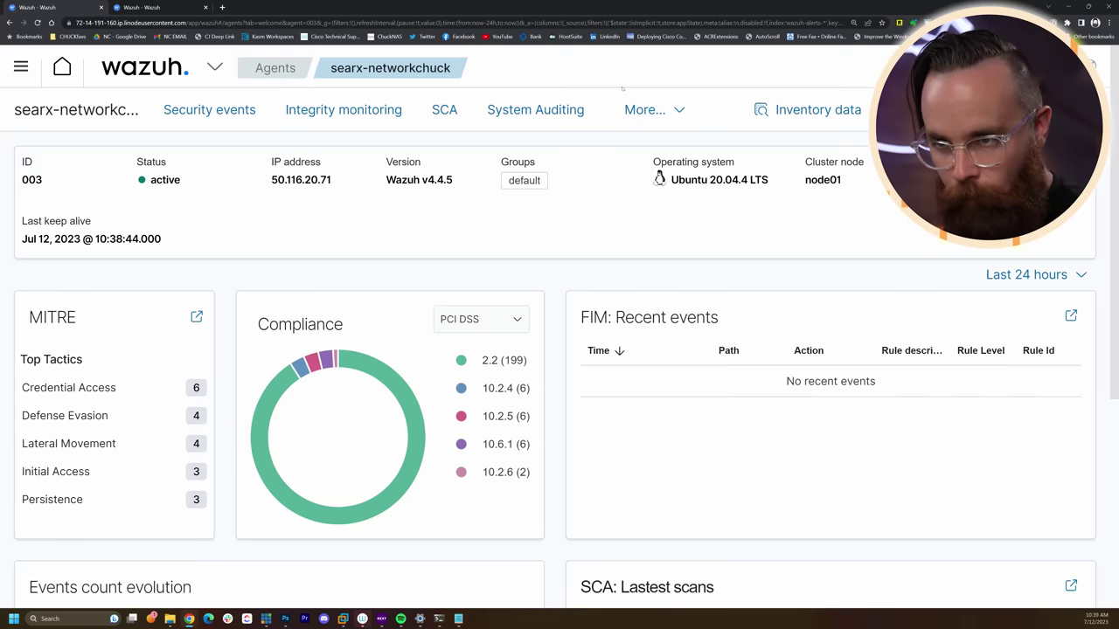
pyautogui.click(680, 114)
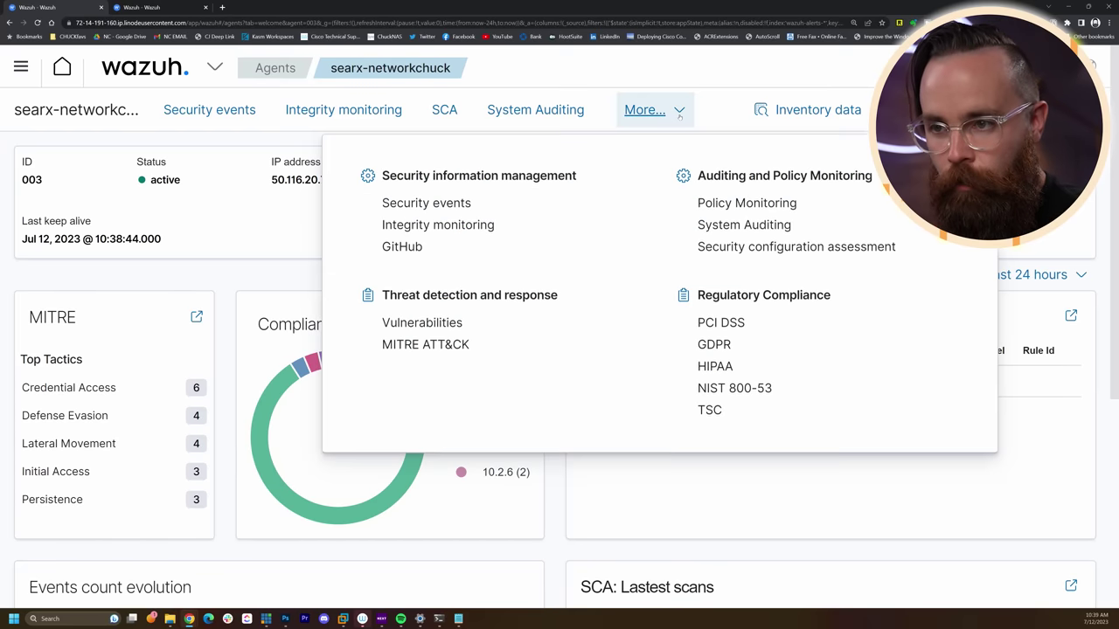
pyautogui.click(427, 325)
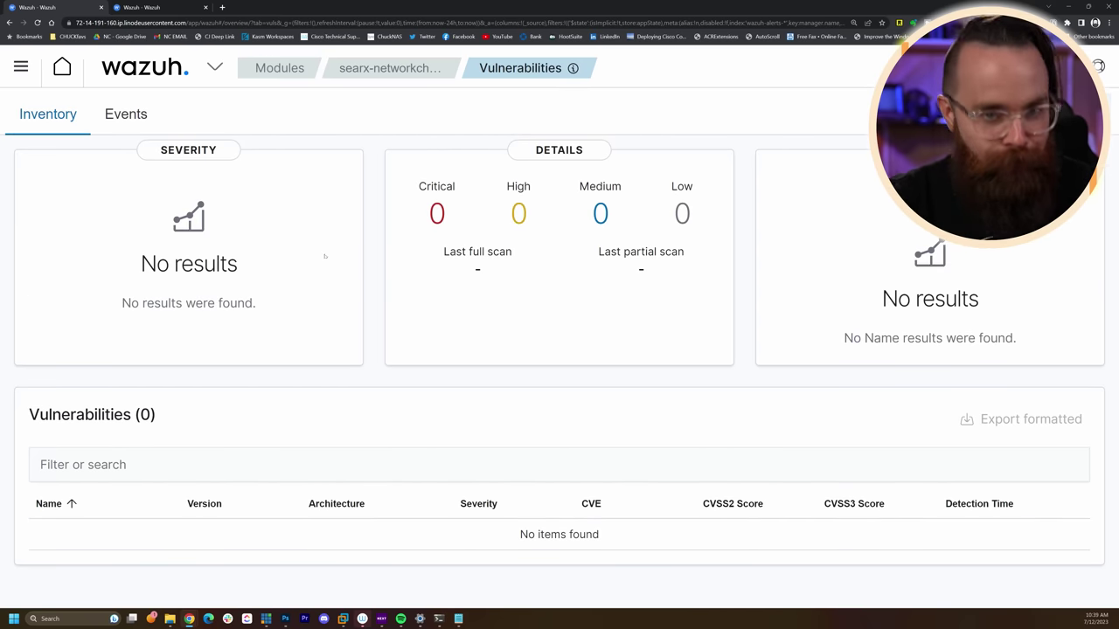
# - In the other Wazuh instance, open agent letsplay's vulnerabilities and page through the 2029 entries
pyautogui.click(162, 8)
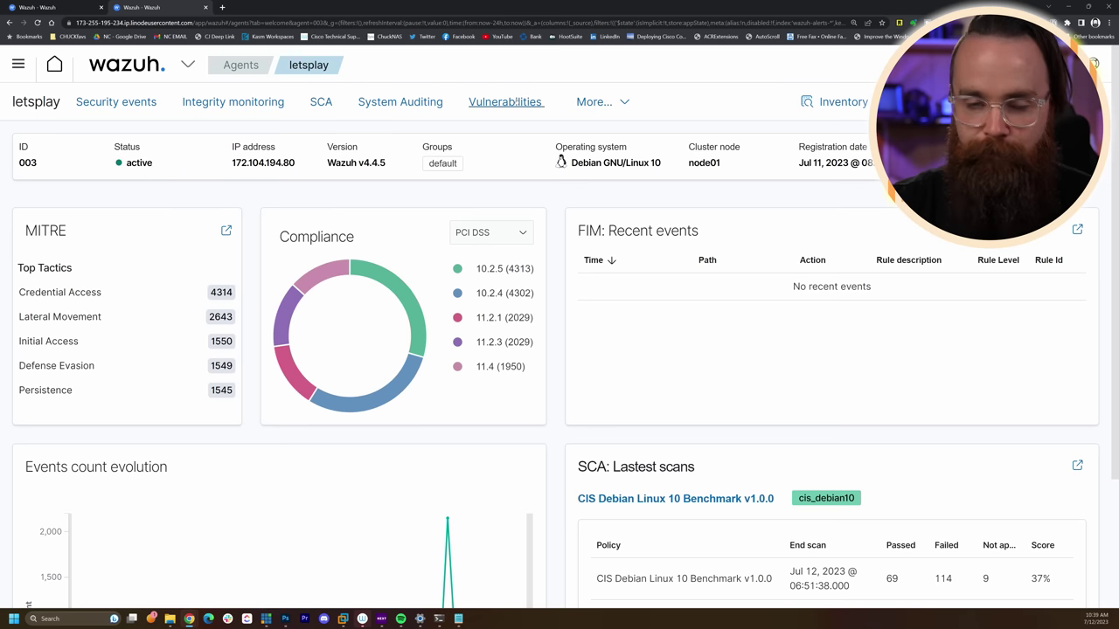
pyautogui.click(514, 102)
pyautogui.scroll(-3, 419, 253)
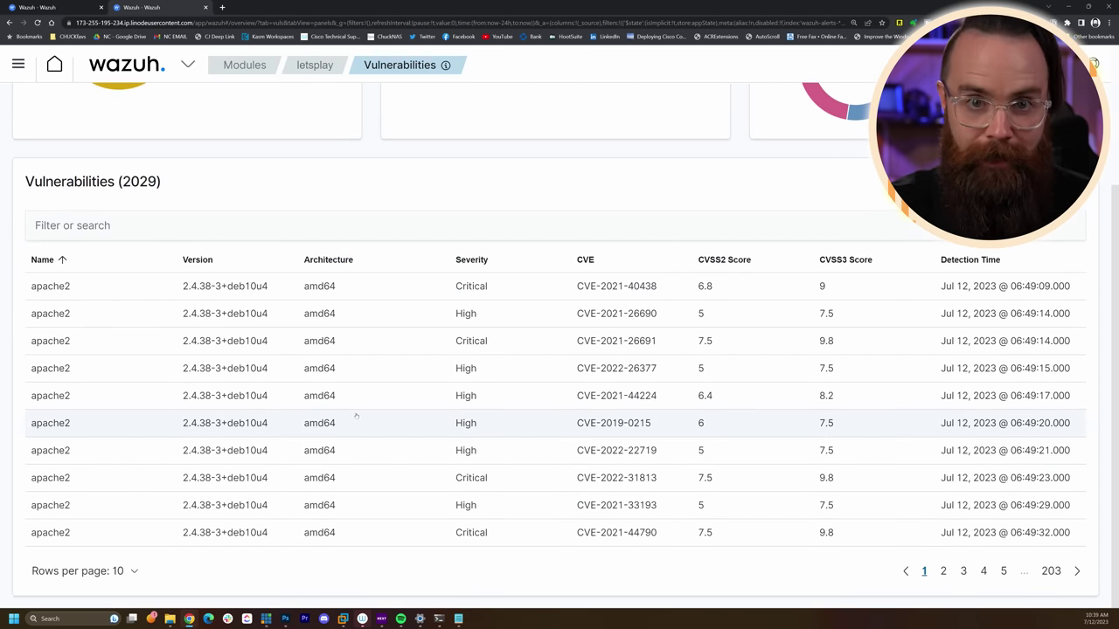
pyautogui.click(984, 571)
pyautogui.click(1004, 570)
# - Filter the list to the 170 Critical vulnerabilities, then open the main Wazuh navigation
pyautogui.scroll(2, 764, 443)
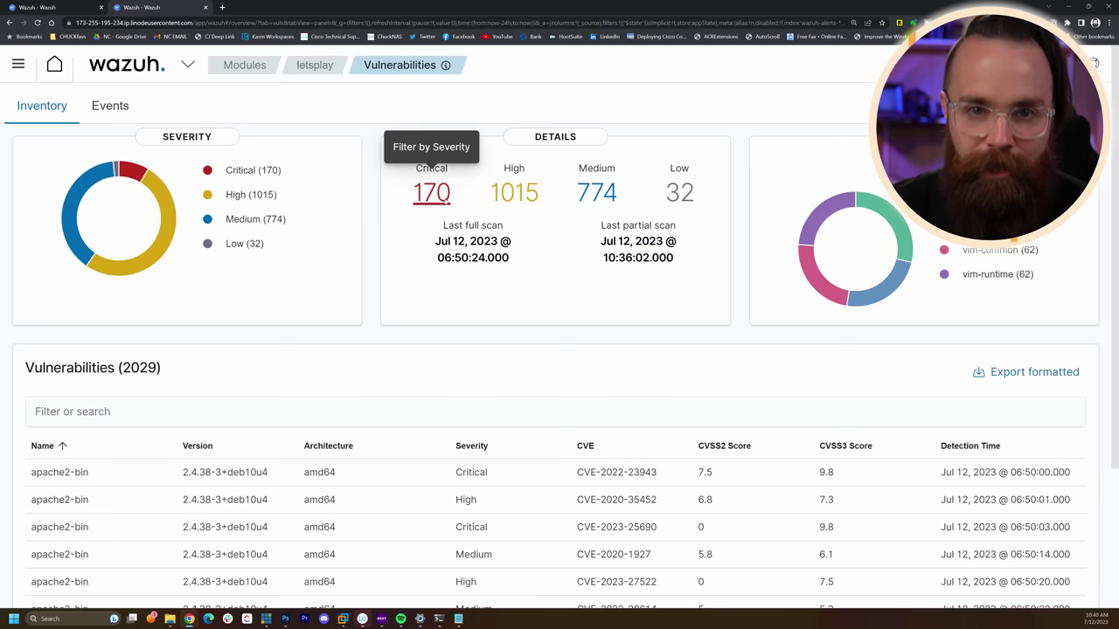
pyautogui.click(431, 192)
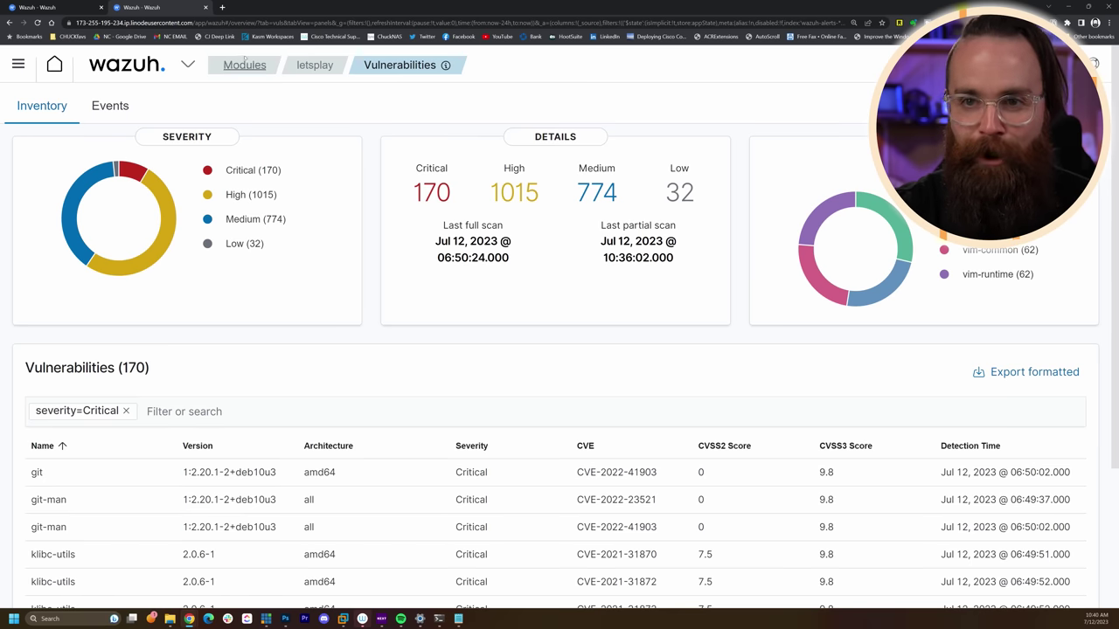
pyautogui.click(146, 75)
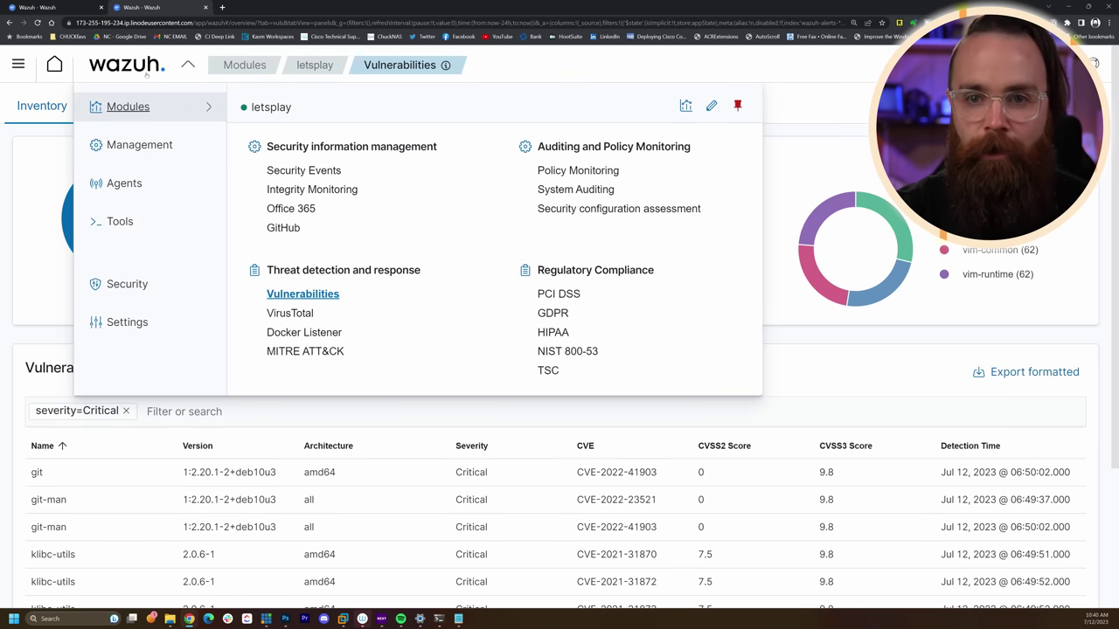
# - Open agent 006 from the Agents list and go to its Integrity monitoring page
pyautogui.click(124, 183)
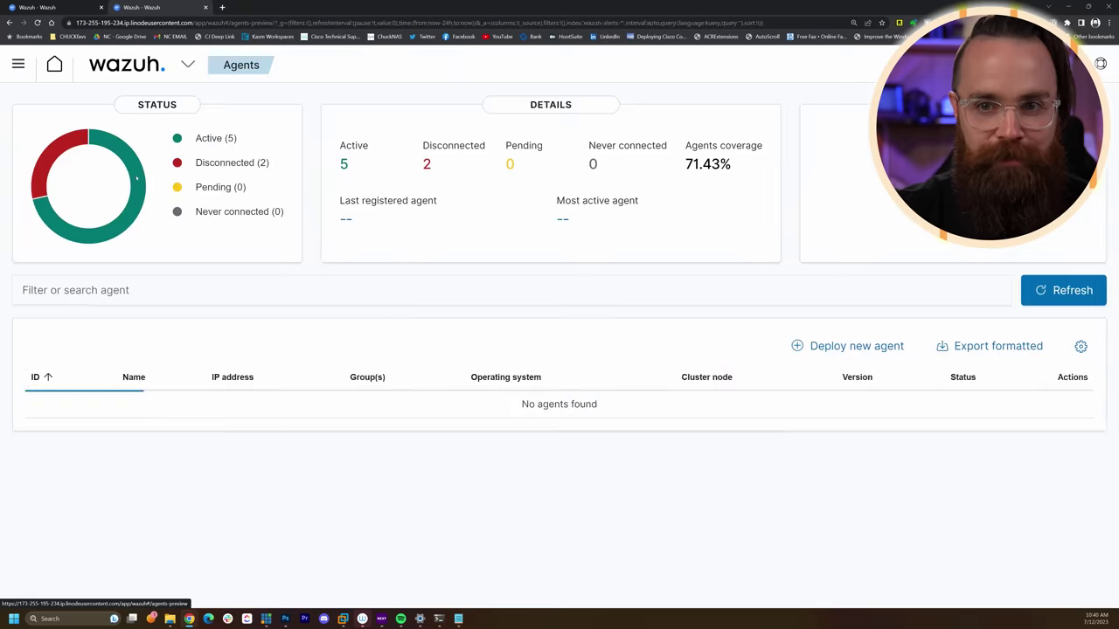
pyautogui.scroll(-1, 374, 298)
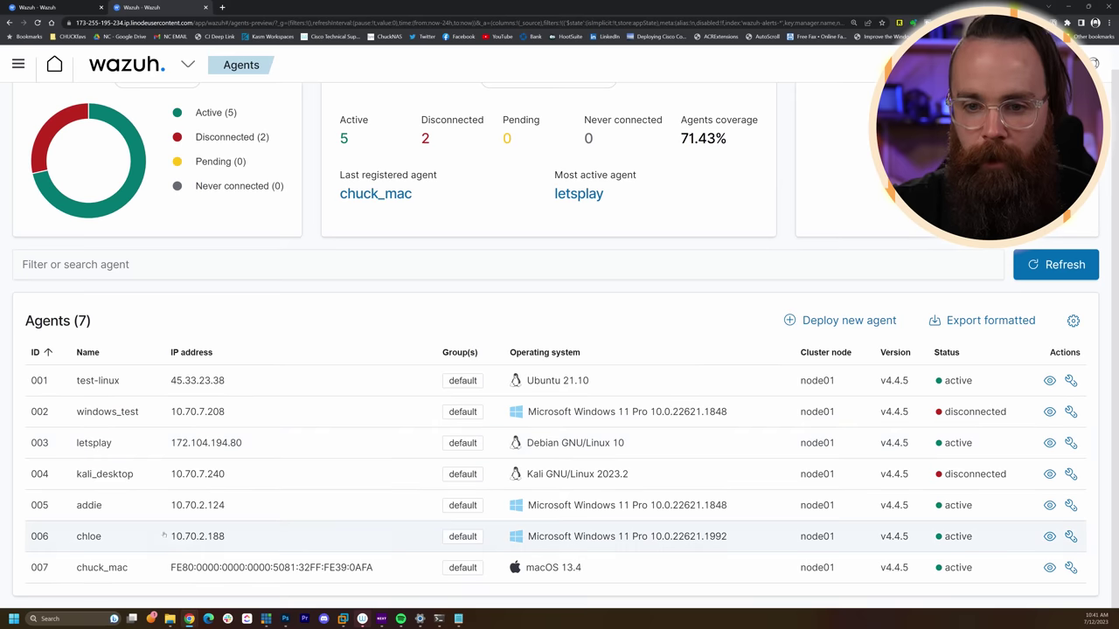
pyautogui.click(192, 536)
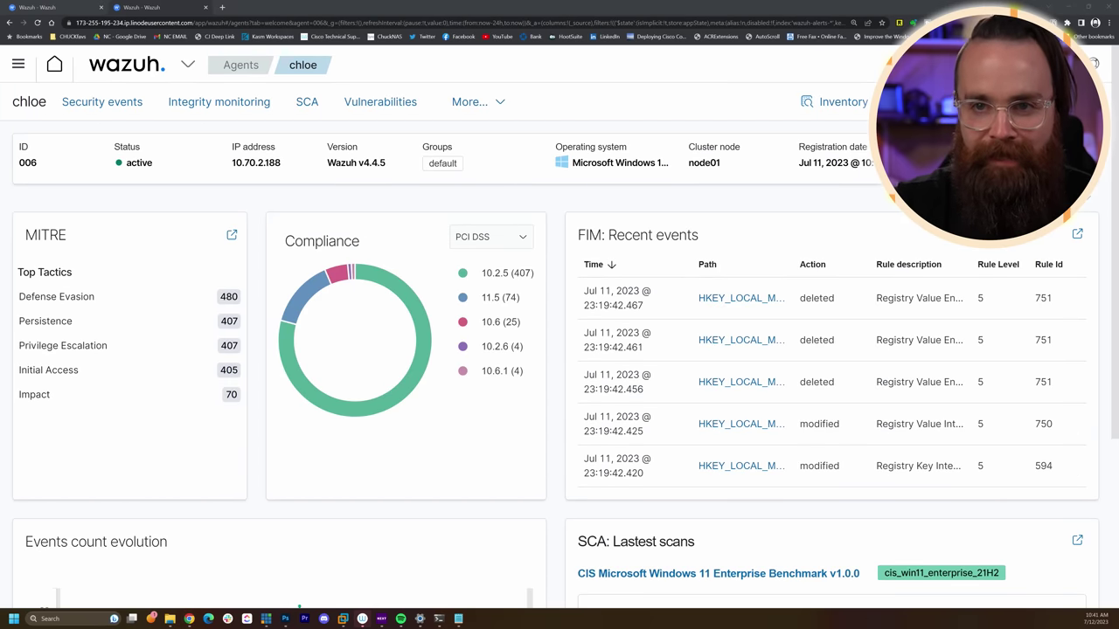
pyautogui.moveTo(219, 84)
pyautogui.mouseDown()
pyautogui.moveTo(187, 86)
pyautogui.moveTo(220, 82)
pyautogui.mouseUp()
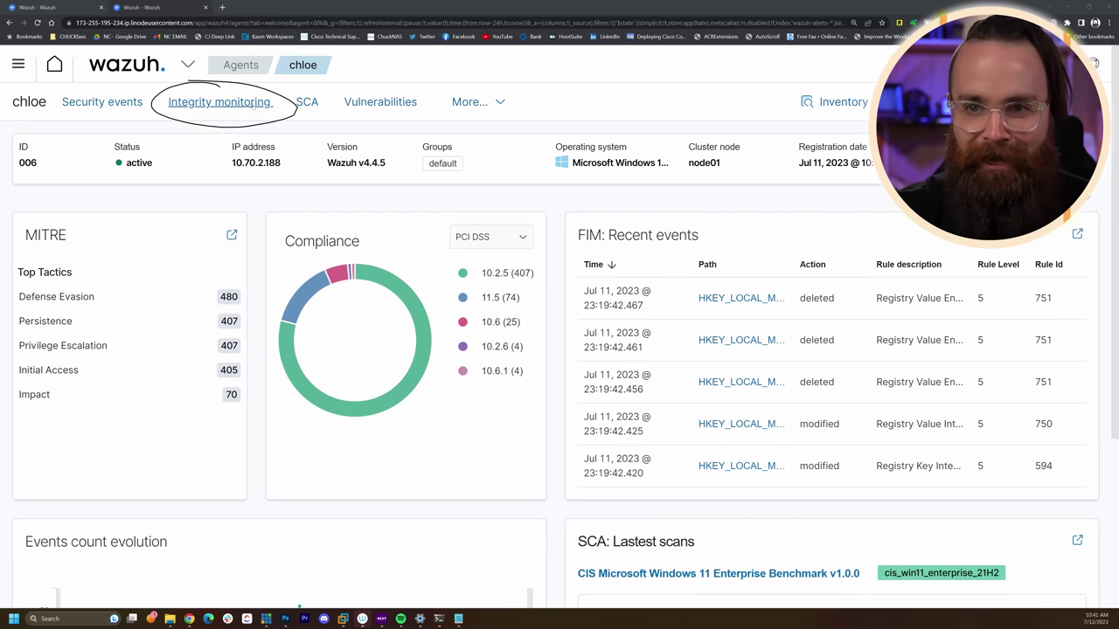
pyautogui.click(219, 104)
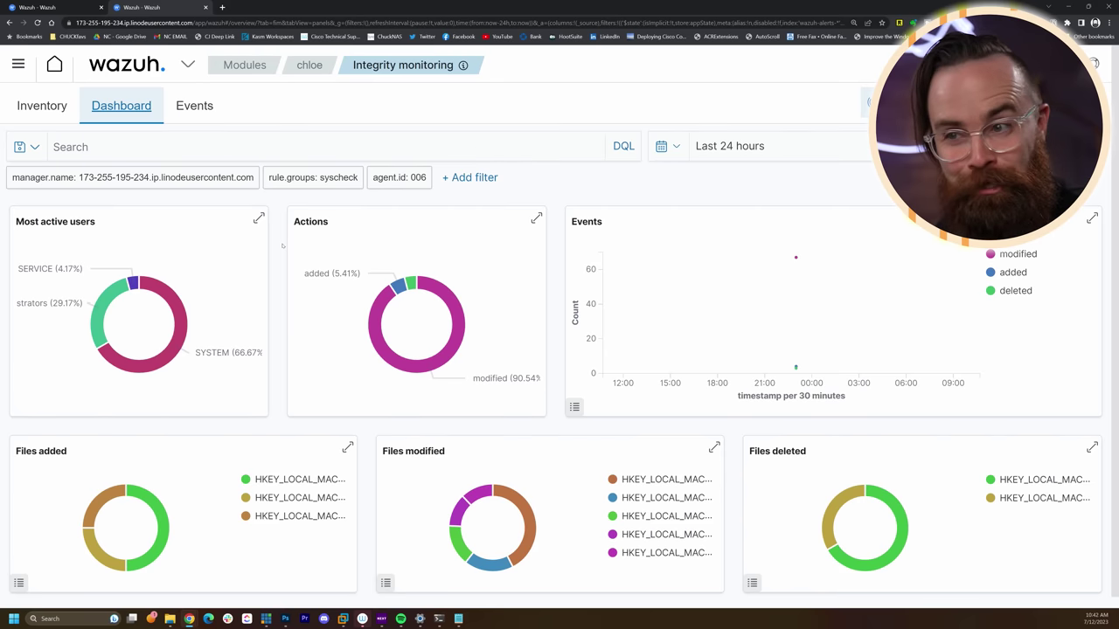
# - Browse the list of integrity monitoring events for agent 006
pyautogui.click(194, 105)
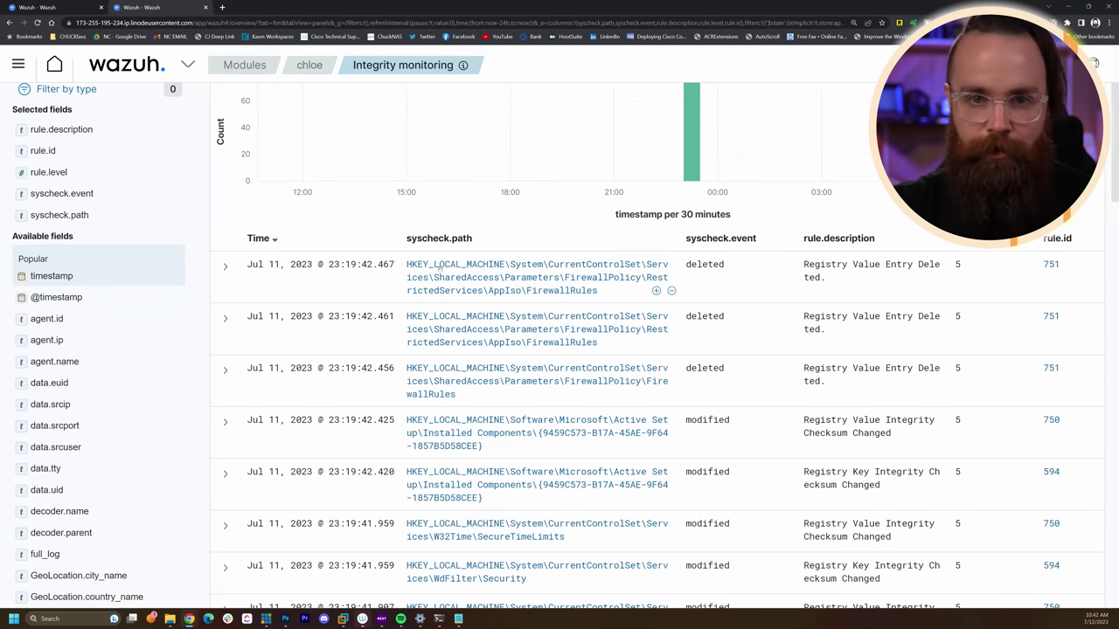
pyautogui.moveTo(725, 264); pyautogui.dragTo(701, 264)
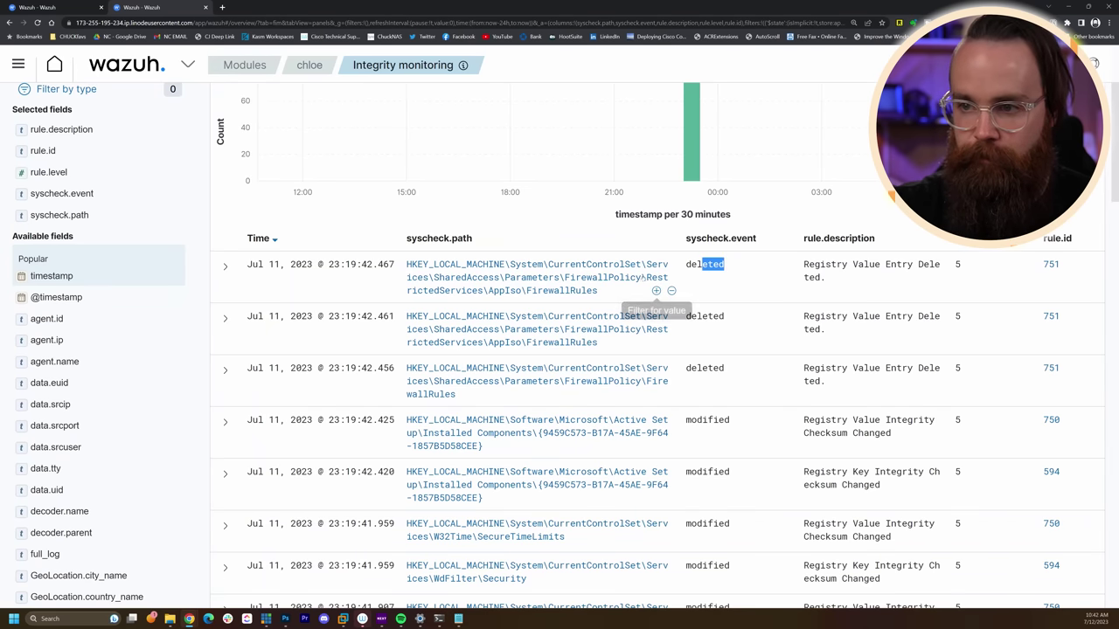
pyautogui.scroll(-2, 629, 321)
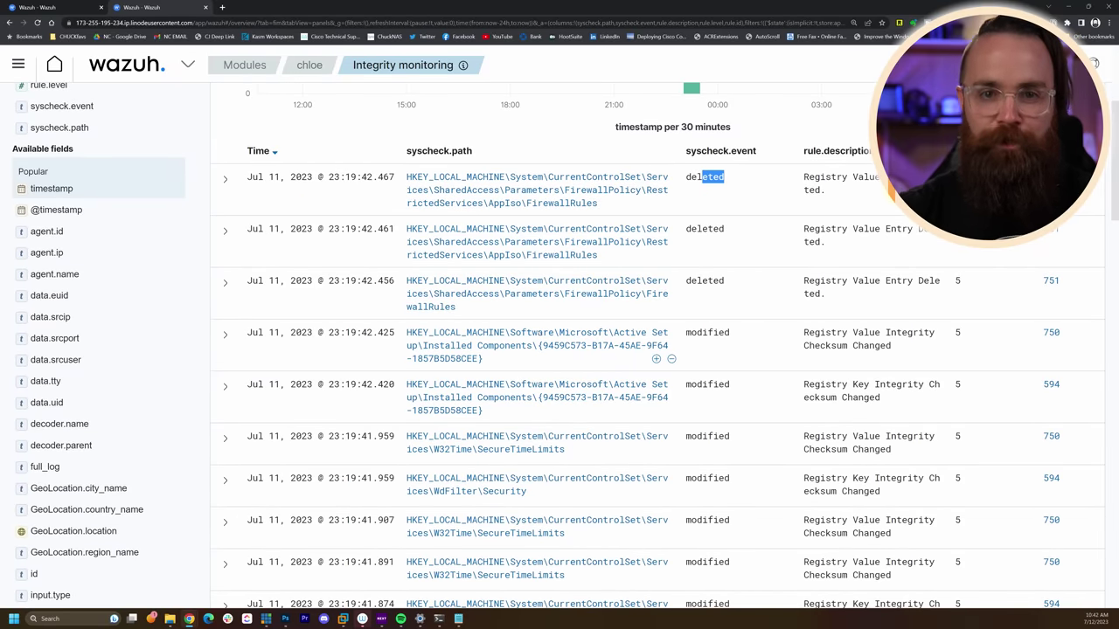
pyautogui.scroll(-3, 551, 327)
pyautogui.scroll(5, 551, 328)
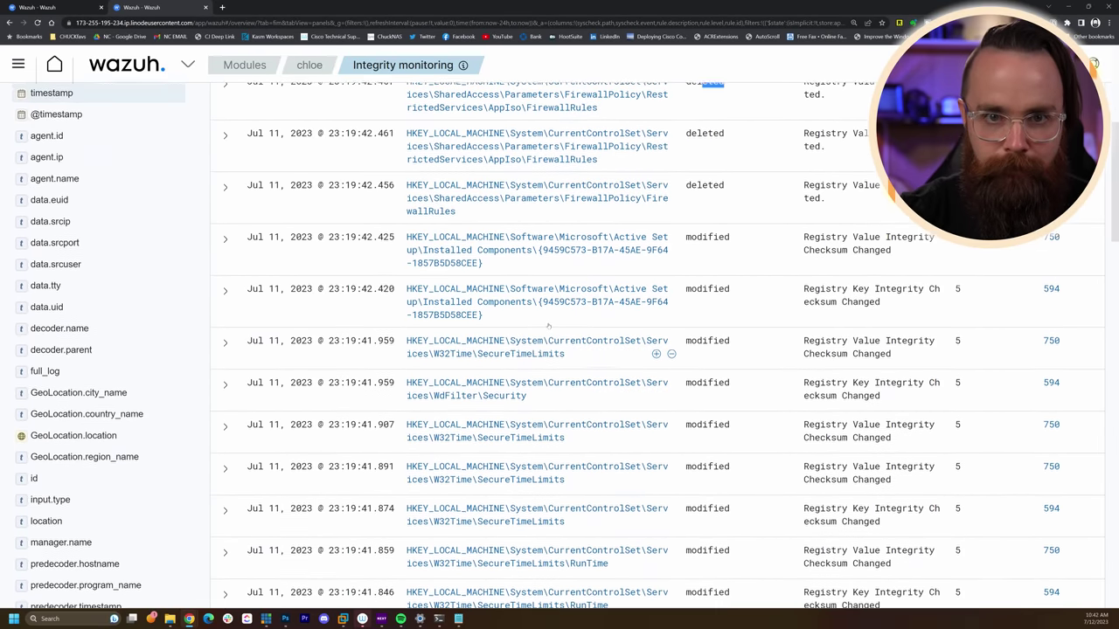
pyautogui.scroll(4, 524, 324)
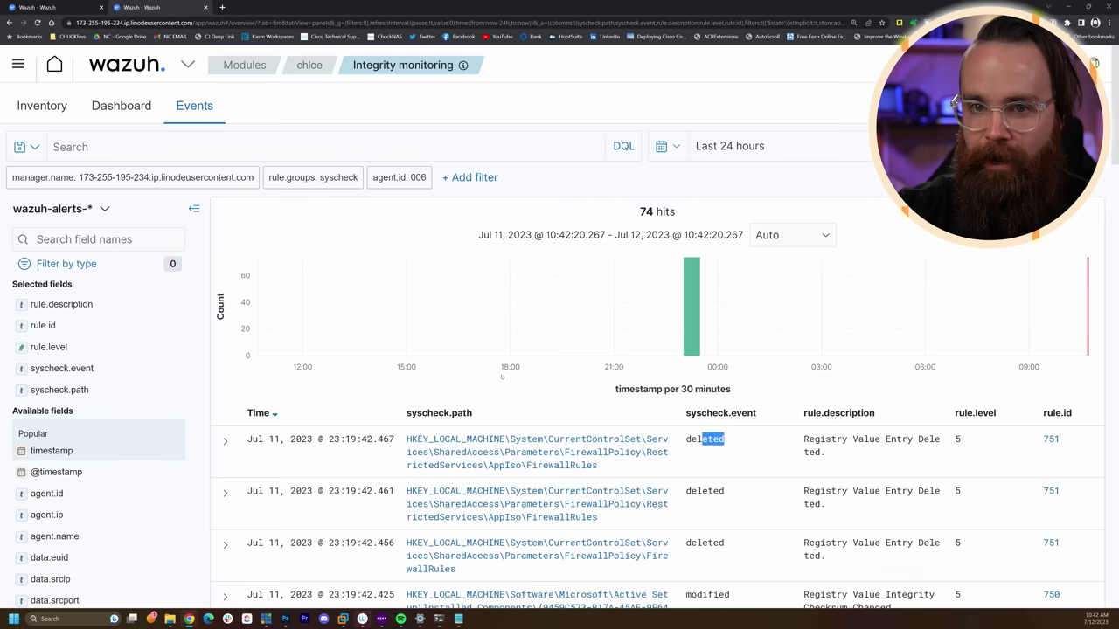
# - Review the Inventory's Windows Registry keys, including S-1-5-19, then go back to the Dashboard tab
pyautogui.click(41, 106)
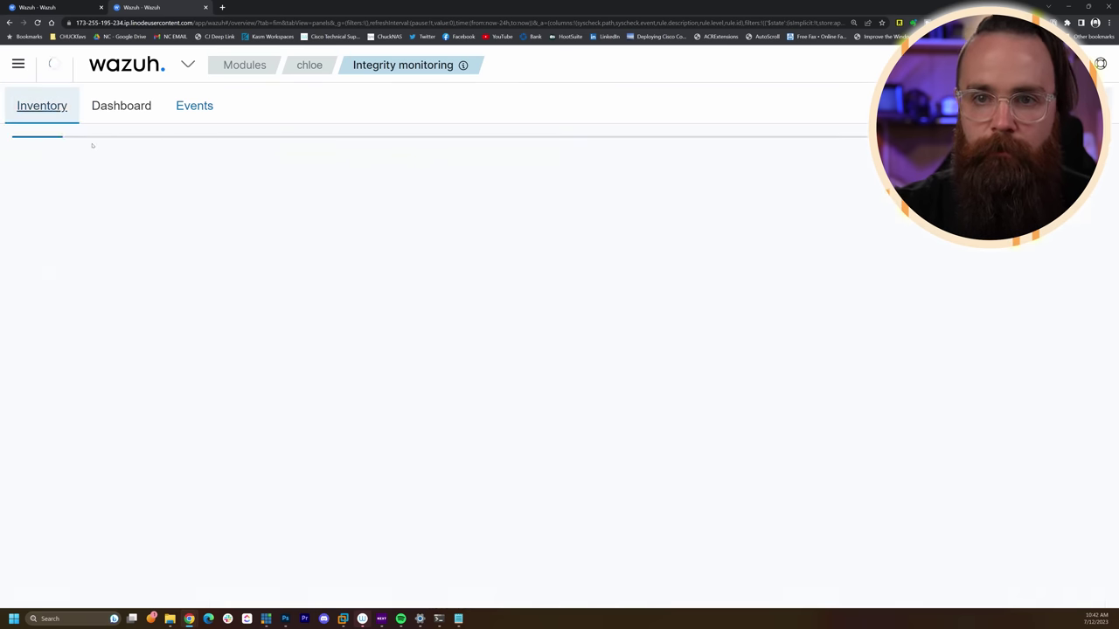
pyautogui.scroll(-3, 185, 394)
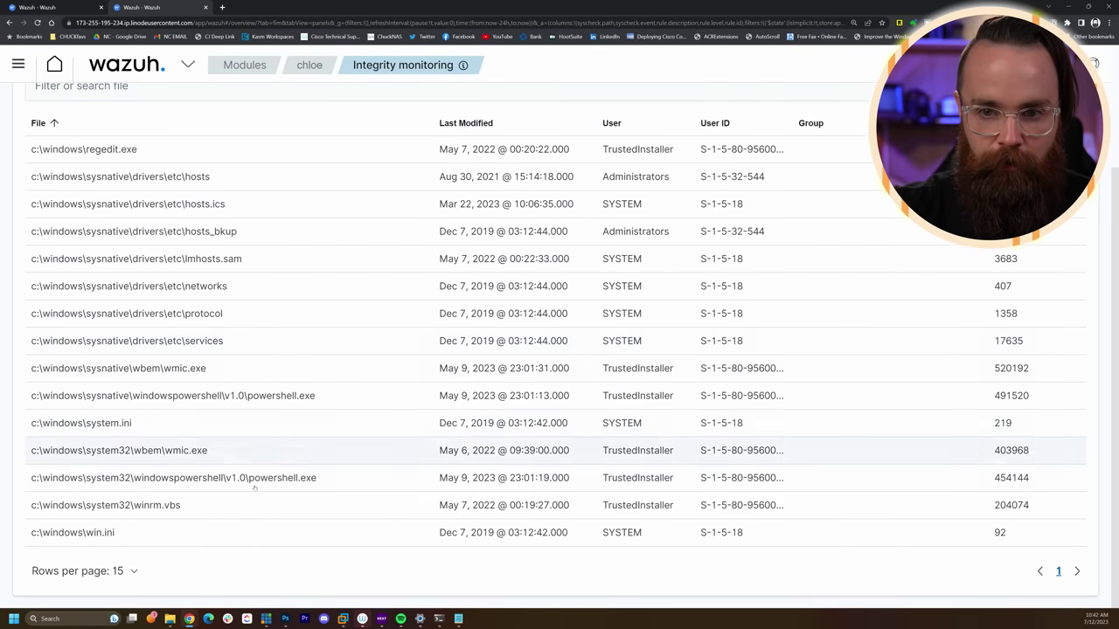
pyautogui.scroll(2, 166, 149)
pyautogui.click(166, 144)
pyautogui.scroll(-3, 492, 408)
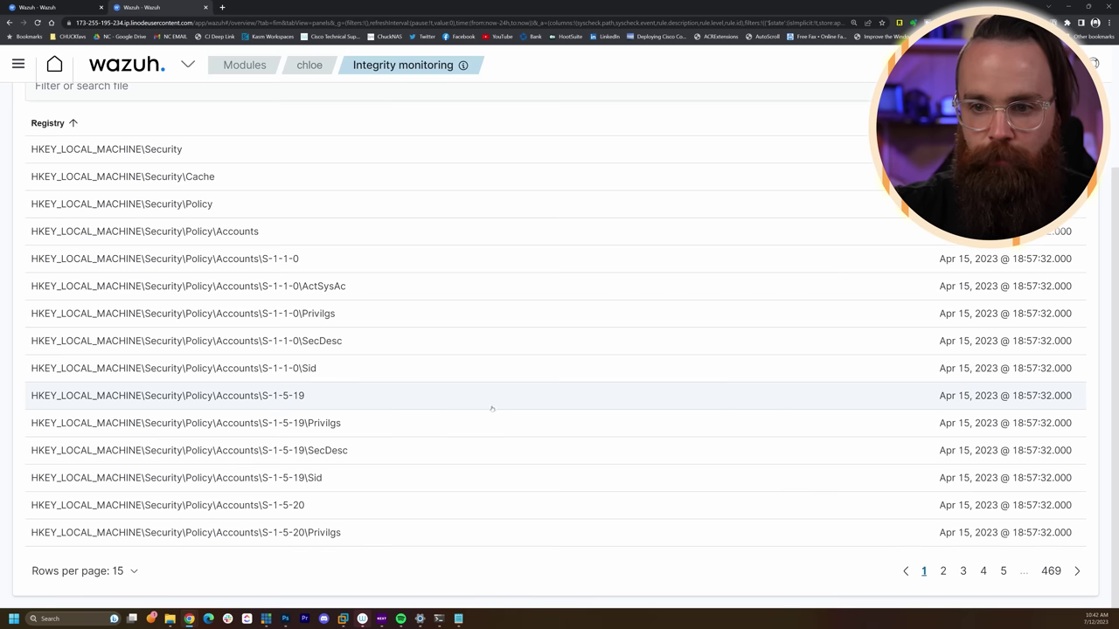
pyautogui.click(93, 393)
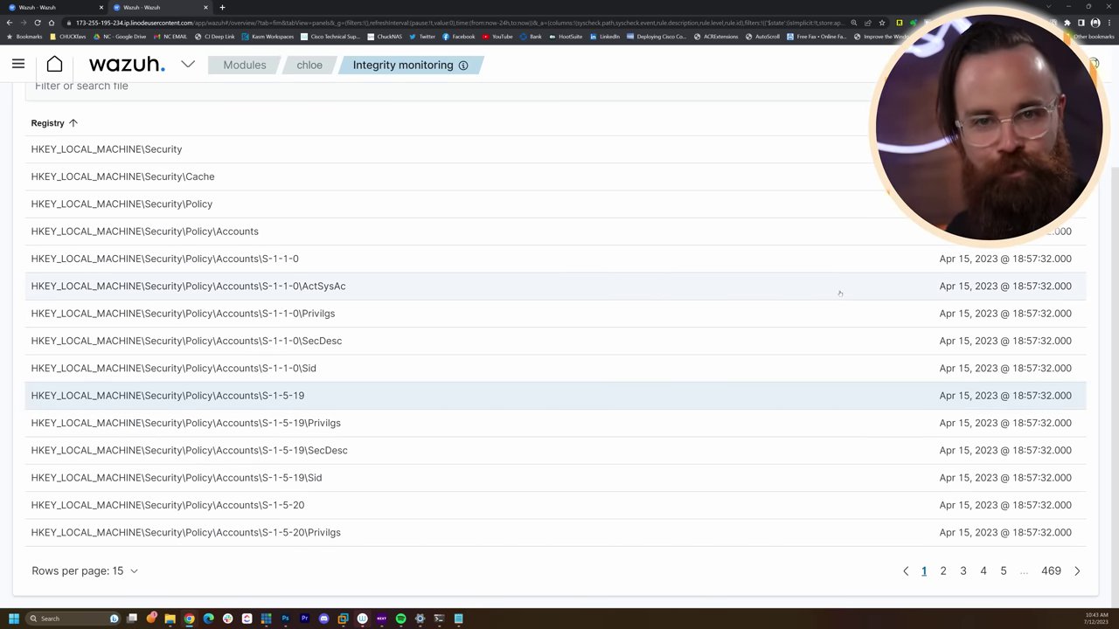
pyautogui.scroll(3, 839, 294)
pyautogui.click(122, 105)
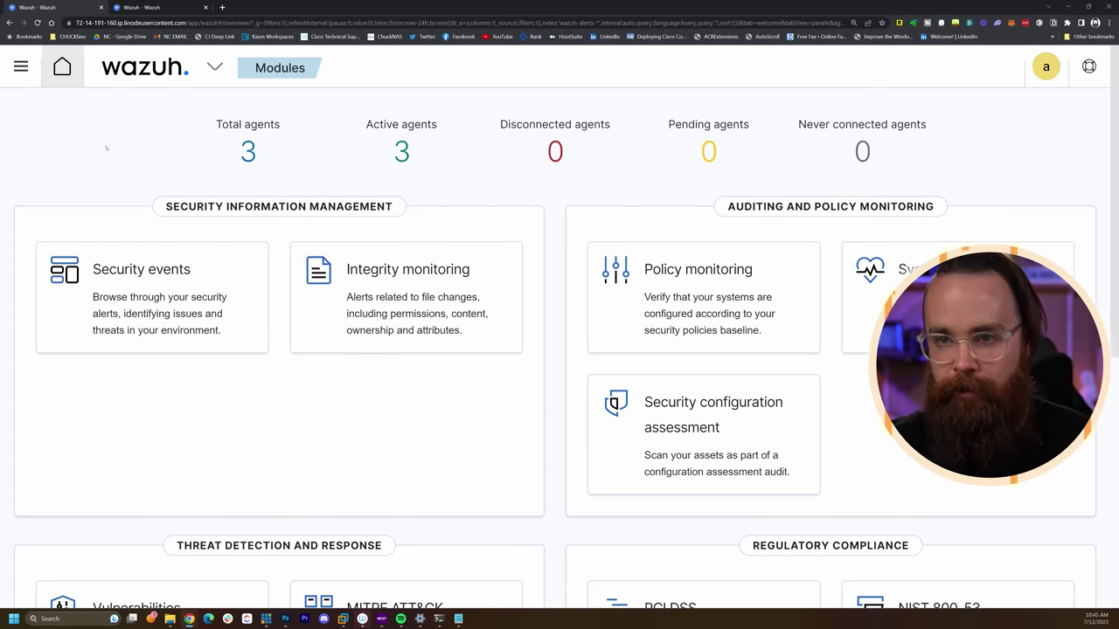
pyautogui.scroll(-1, 105, 148)
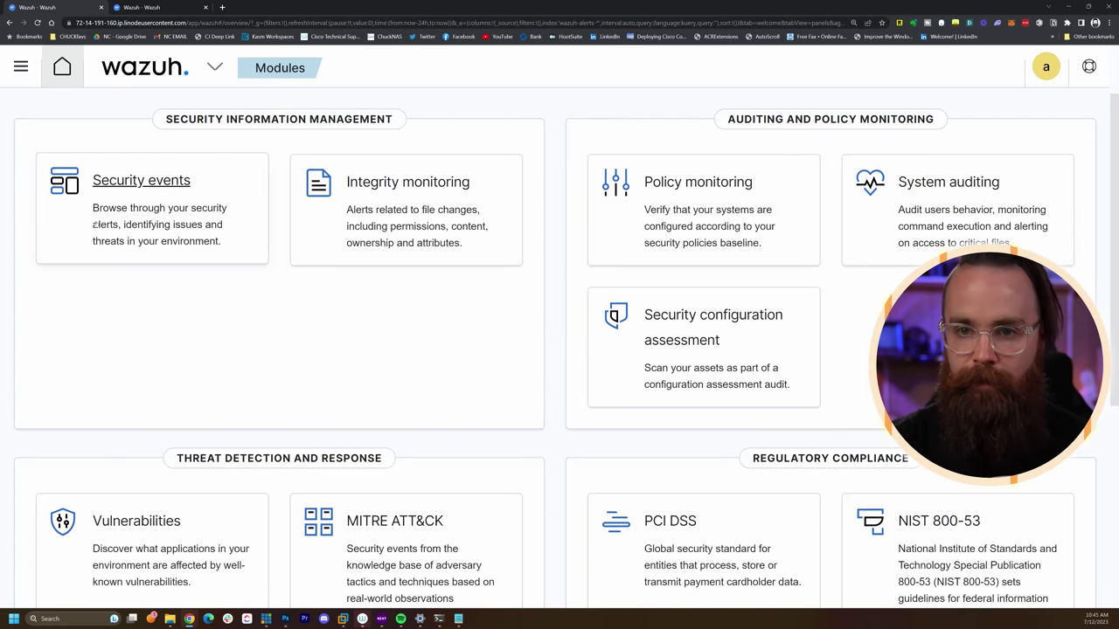
pyautogui.scroll(1, 457, 315)
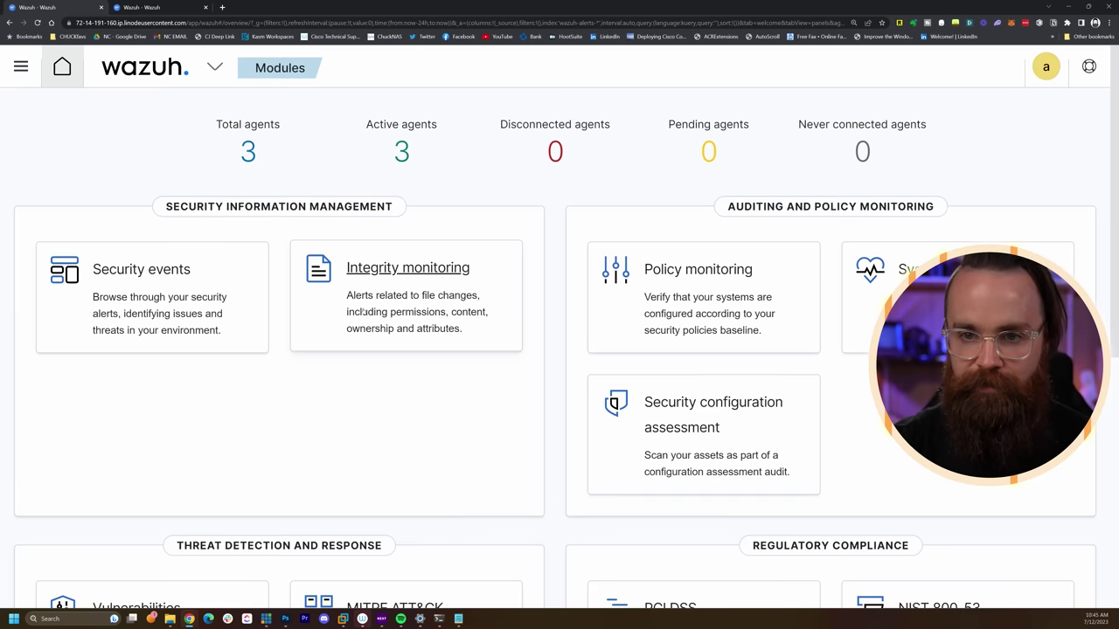
pyautogui.click(157, 298)
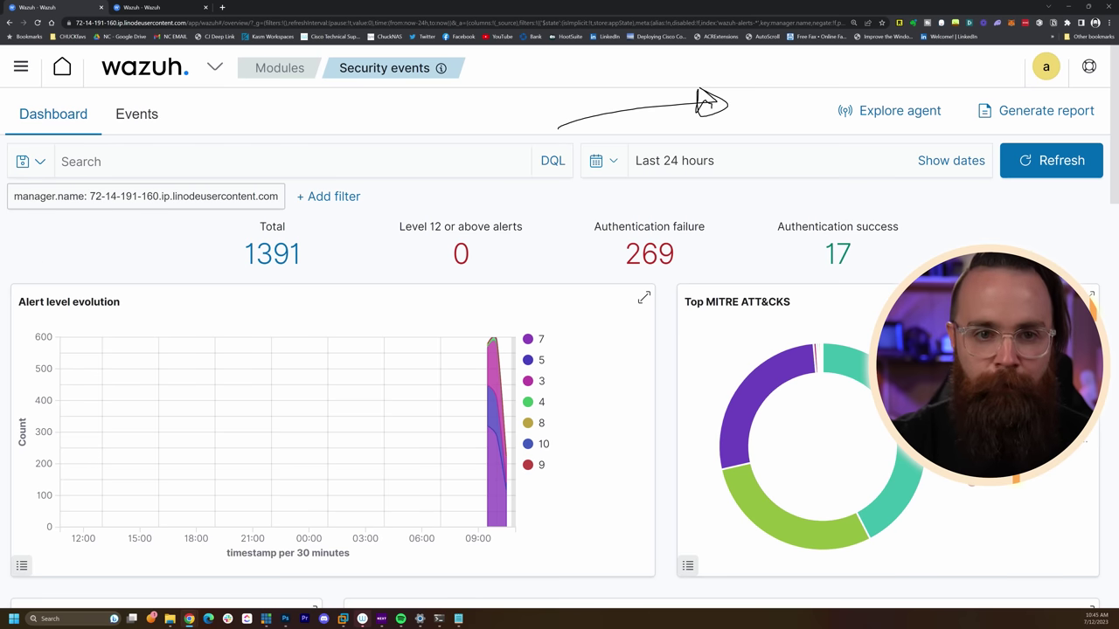
pyautogui.scroll(-1, 547, 205)
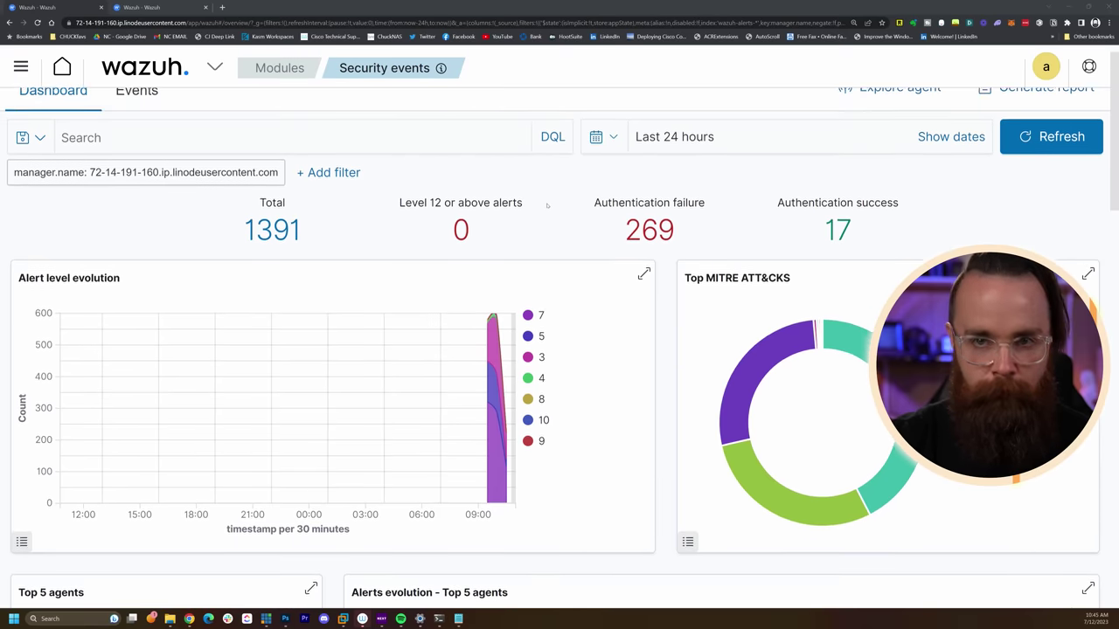
pyautogui.scroll(1, 547, 206)
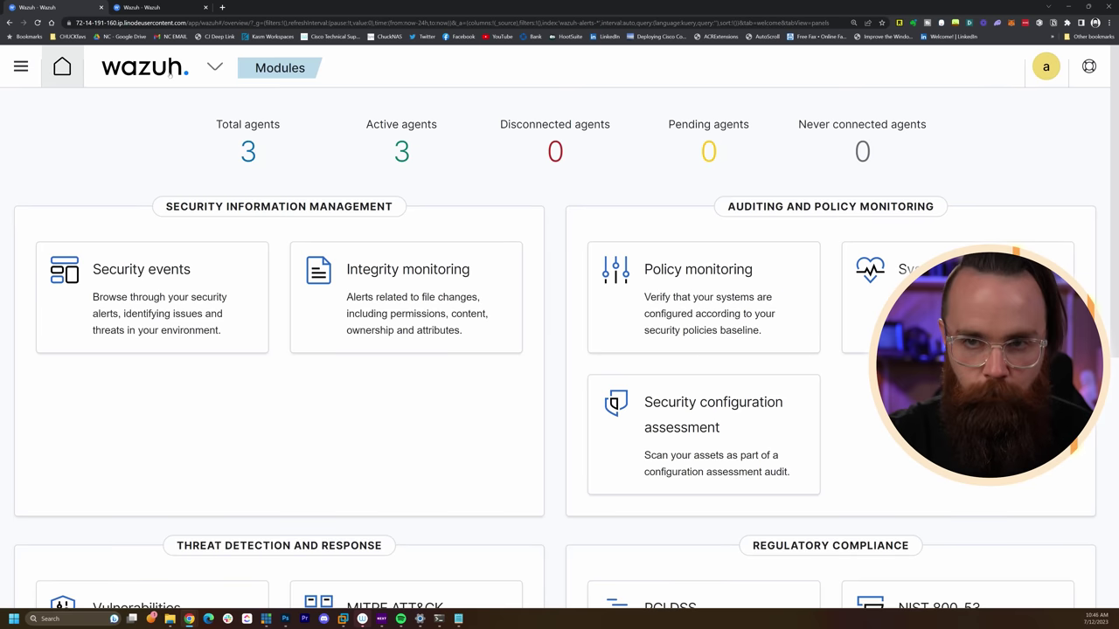
pyautogui.click(215, 69)
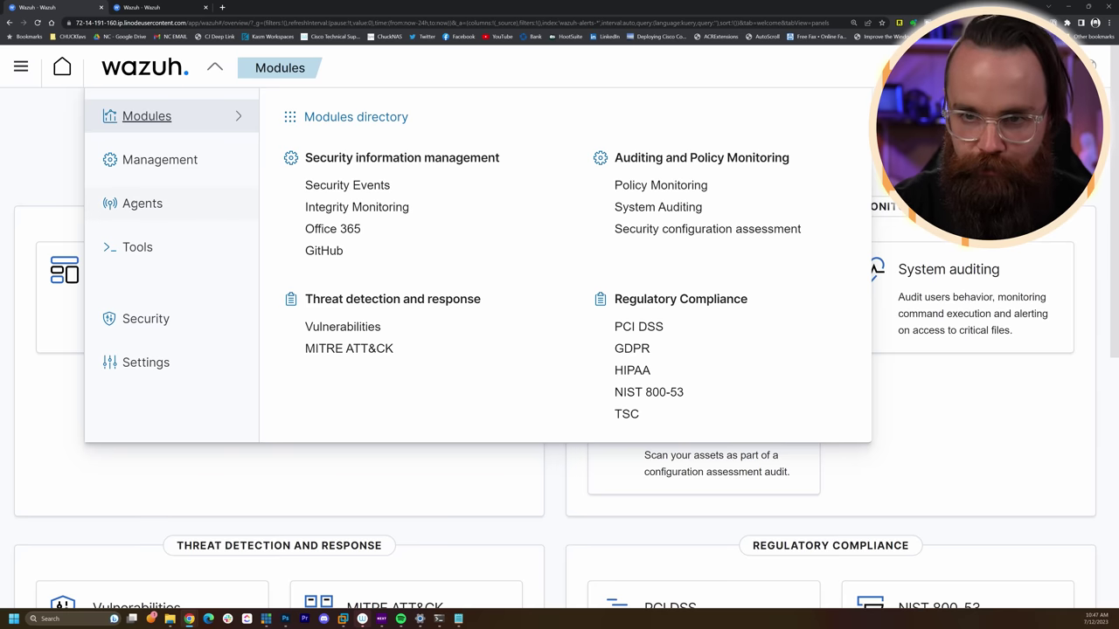
# - Open the mywindowsmachine agent's Integrity monitoring page from the Agents list
pyautogui.click(141, 202)
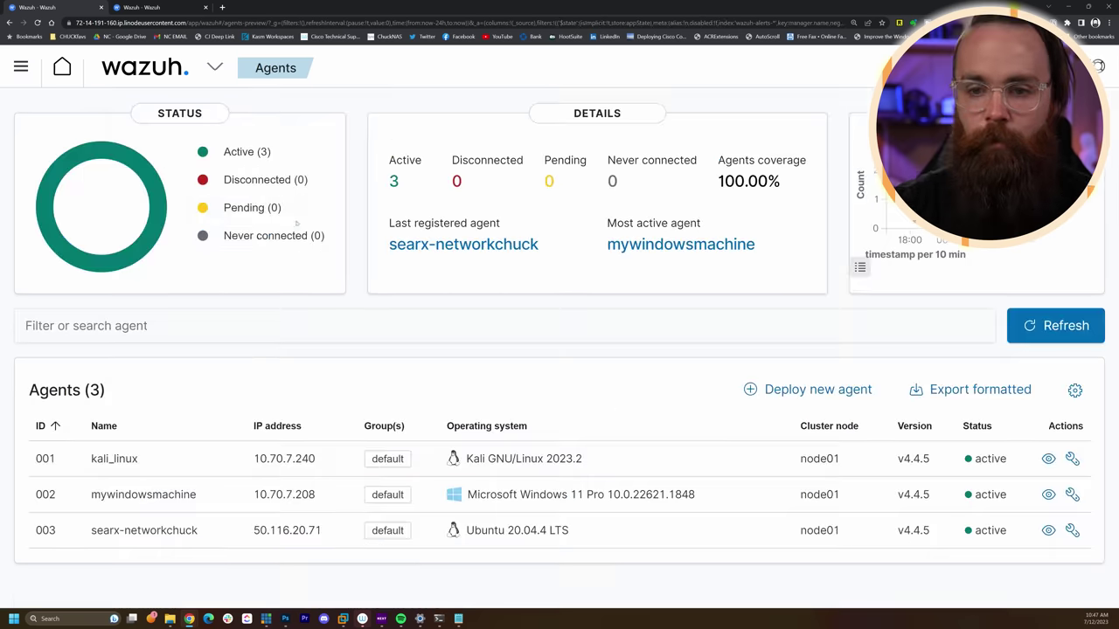
pyautogui.click(171, 492)
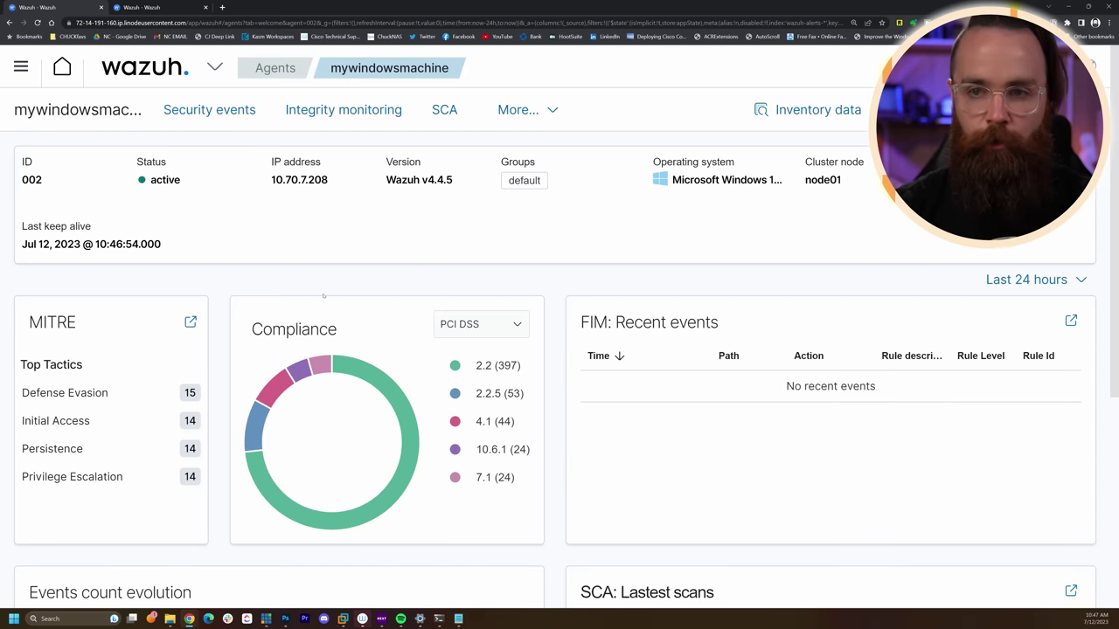
pyautogui.click(361, 111)
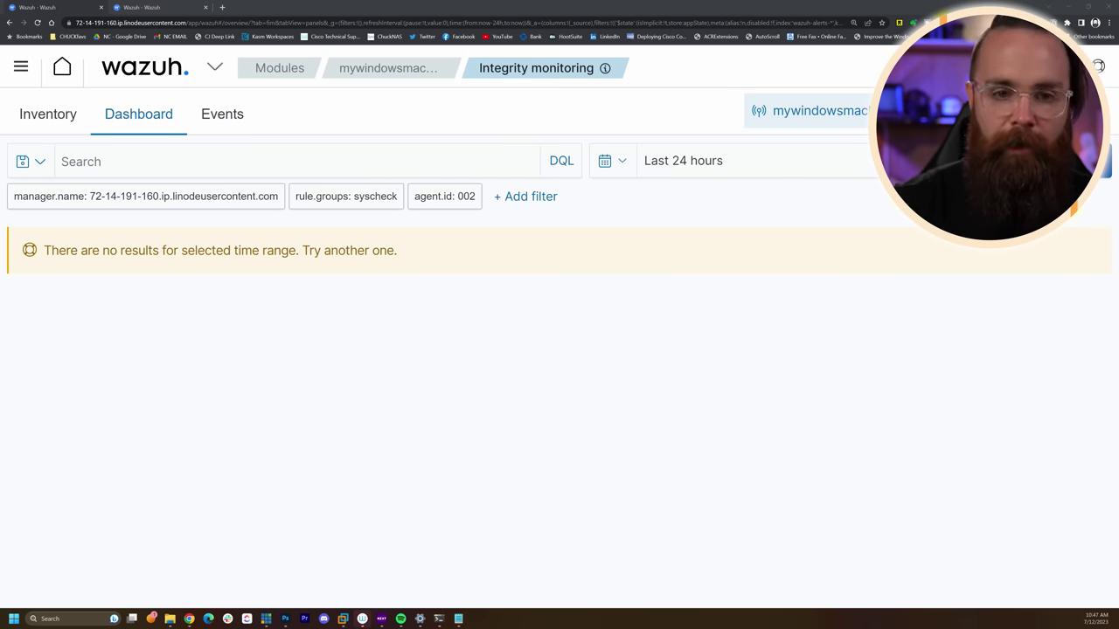
pyautogui.moveTo(716, 85)
pyautogui.mouseDown()
pyautogui.moveTo(685, 130)
pyautogui.moveTo(677, 115)
pyautogui.moveTo(705, 127)
pyautogui.mouseUp()
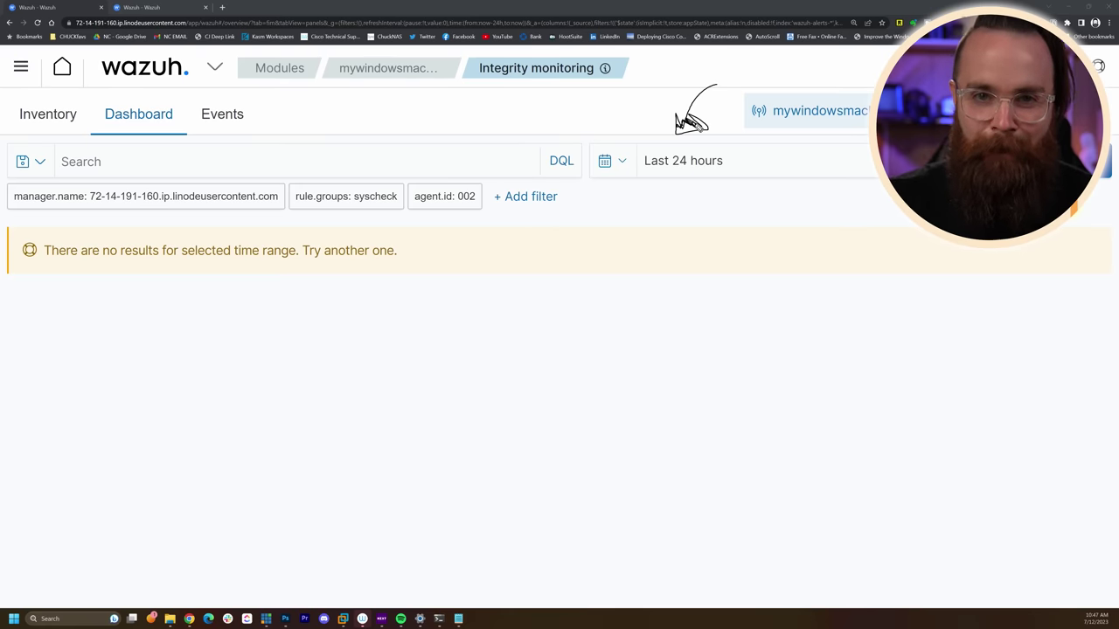
pyautogui.press('Escape')
# - Check the Inventory's Windows Registry list (4559 keys), then return to Files (13)
pyautogui.click(49, 115)
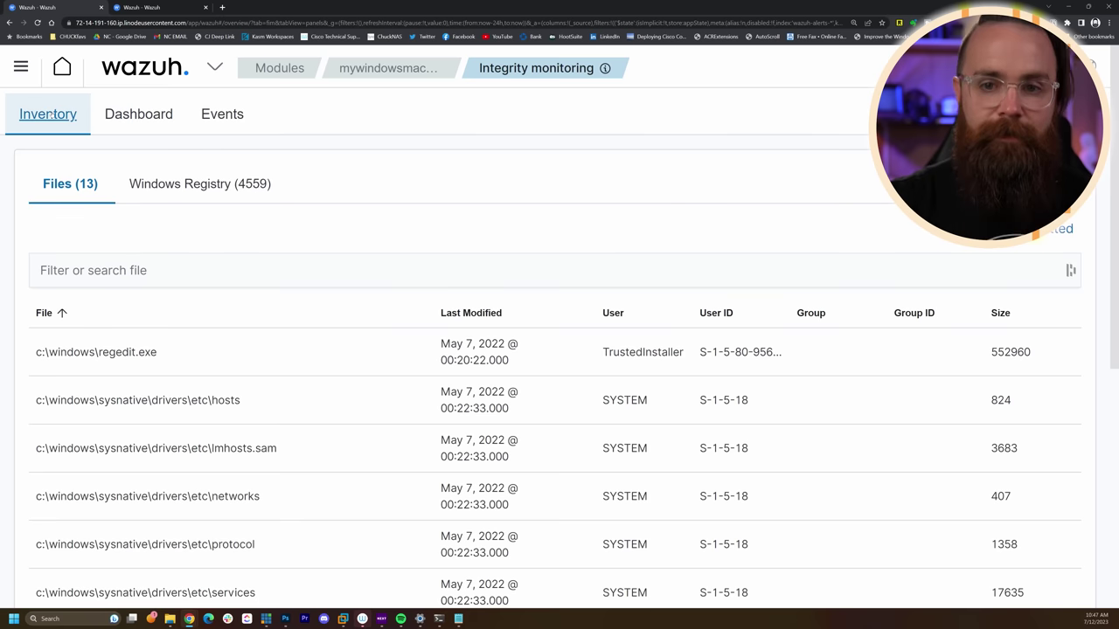
pyautogui.scroll(-5, 333, 258)
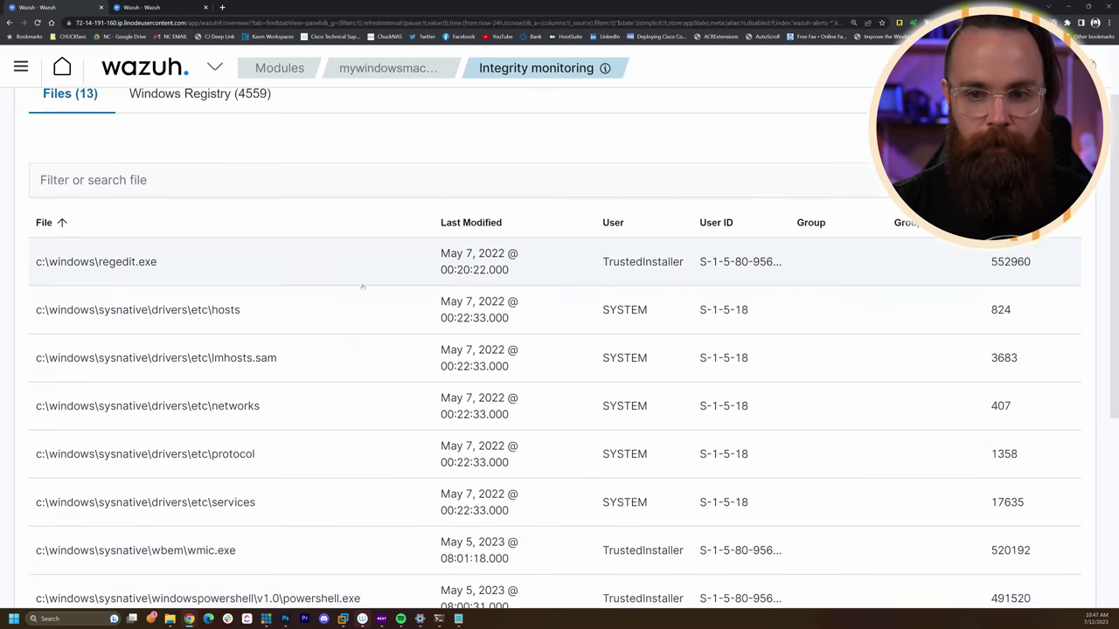
pyautogui.scroll(5, 389, 297)
pyautogui.click(194, 180)
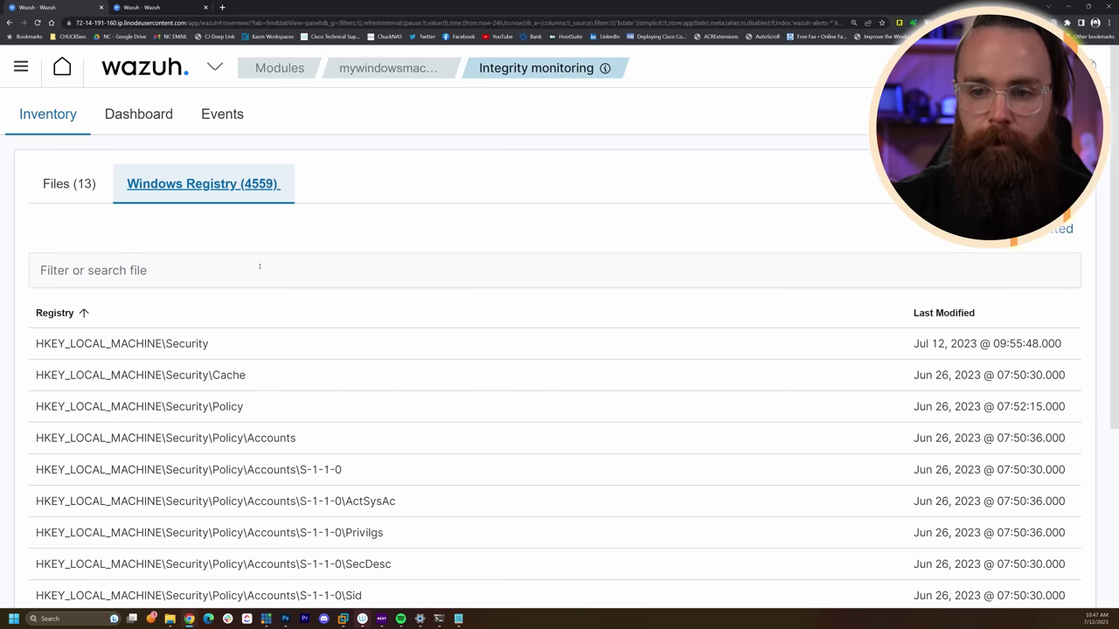
pyautogui.click(99, 185)
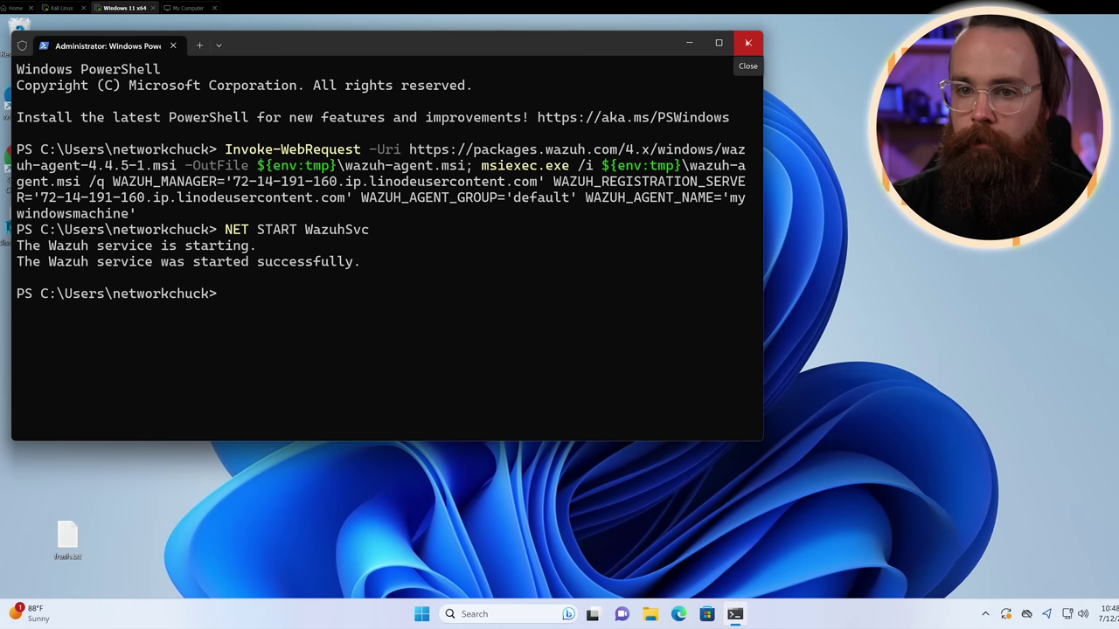
# - Close PowerShell and browse File Explorer to C:\Program Files (x86)\ossec-agent, granting folder access
pyautogui.click(747, 42)
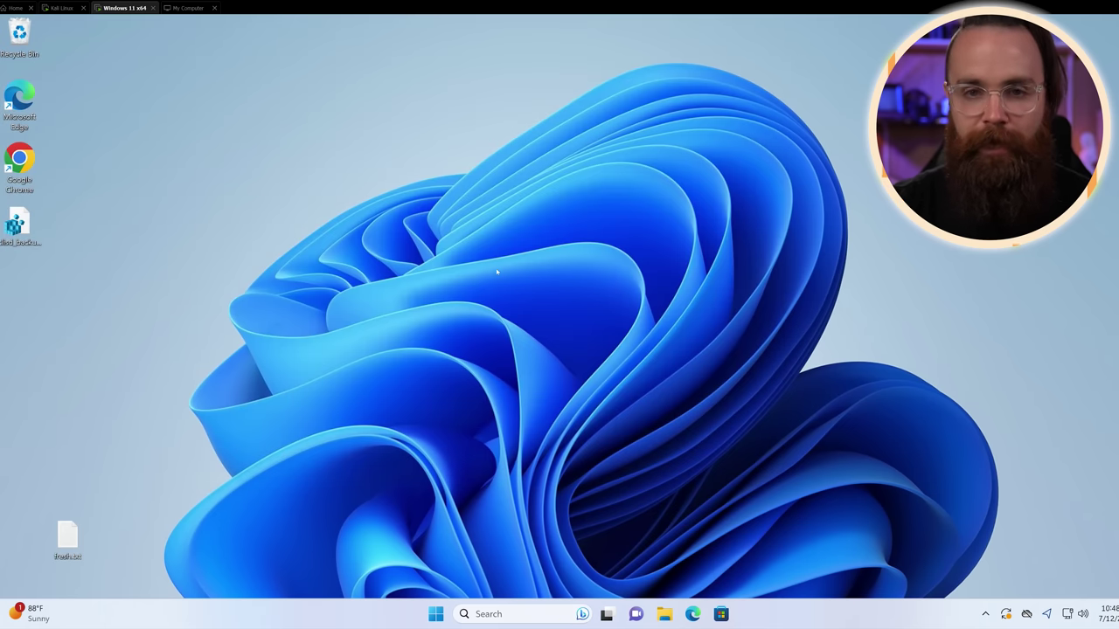
pyautogui.click(664, 614)
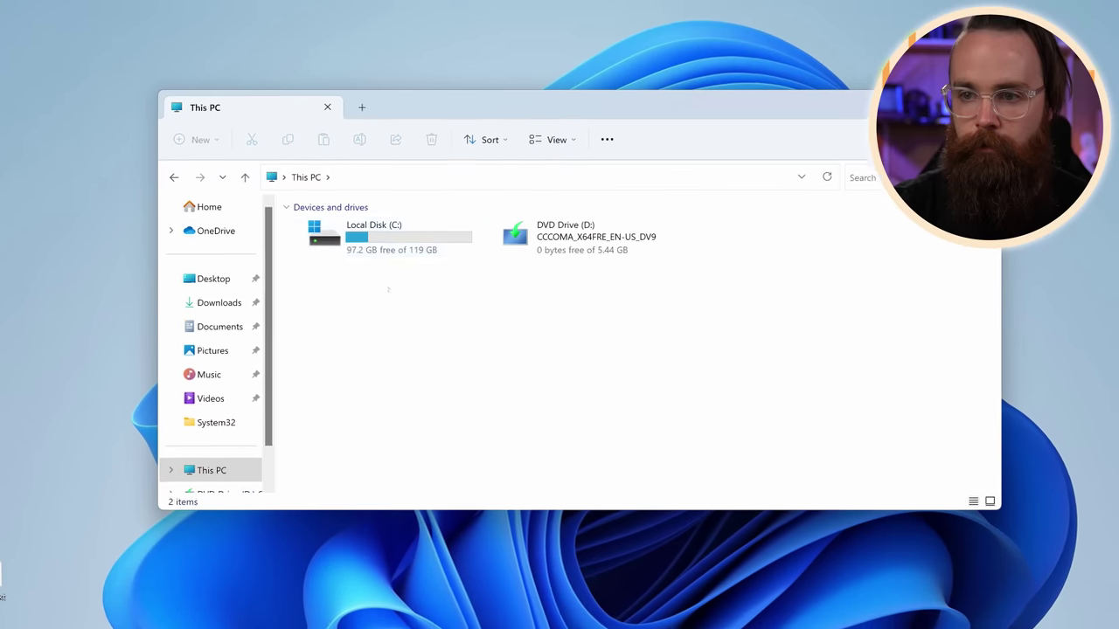
pyautogui.doubleClick(373, 231)
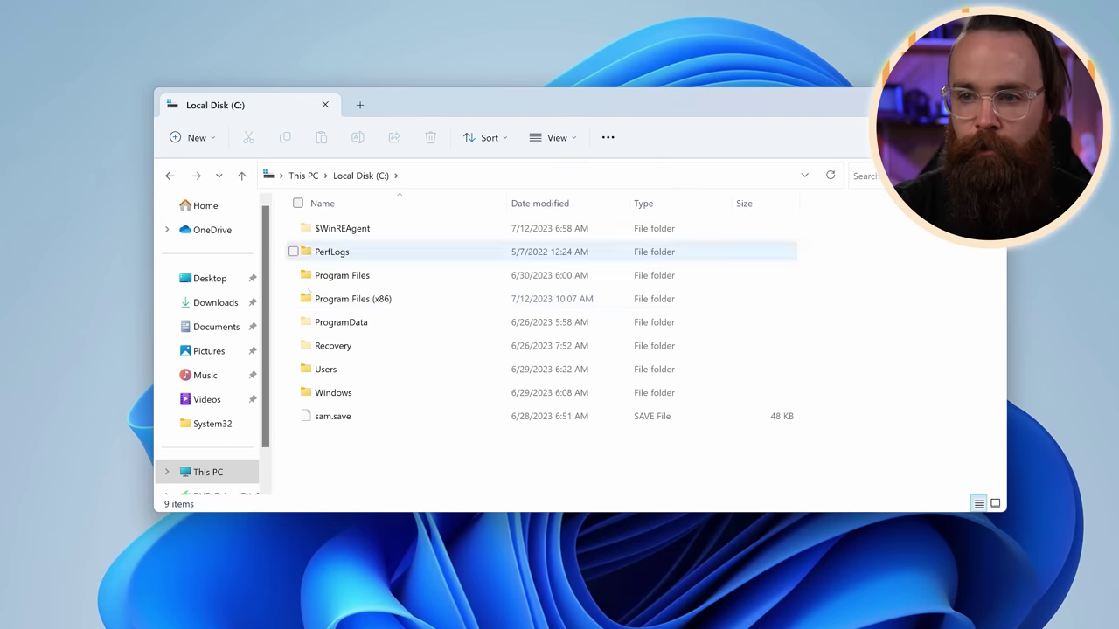
pyautogui.click(355, 299)
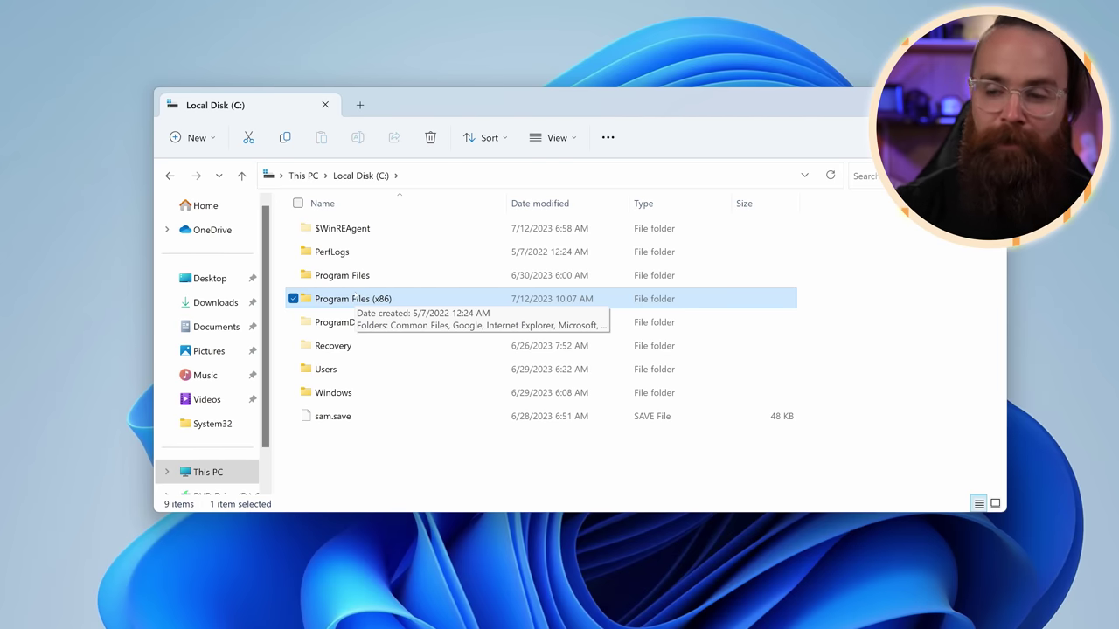
pyautogui.doubleClick(363, 299)
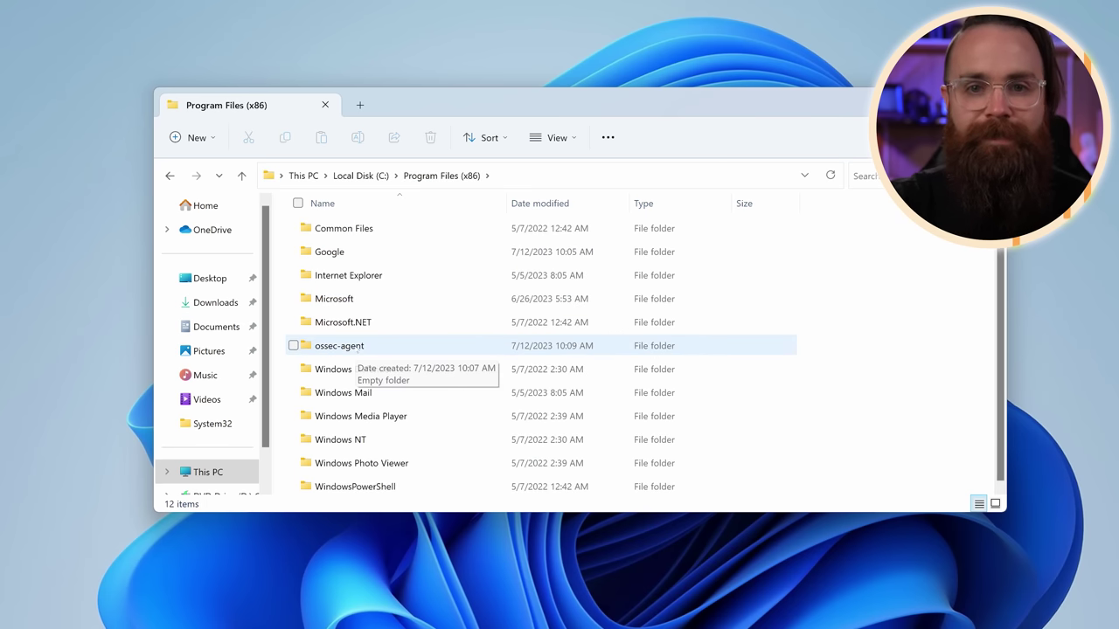
pyautogui.doubleClick(361, 347)
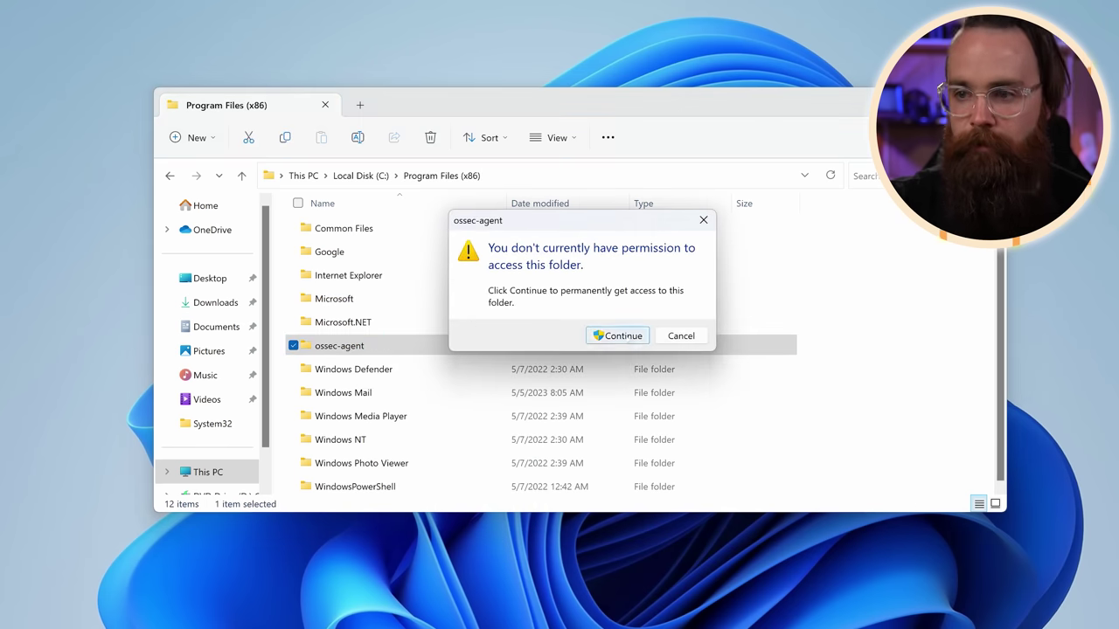
pyautogui.click(617, 332)
# - Select ossec.conf and bring up its Open with app choices
pyautogui.scroll(-3, 986, 289)
pyautogui.scroll(-4, 985, 288)
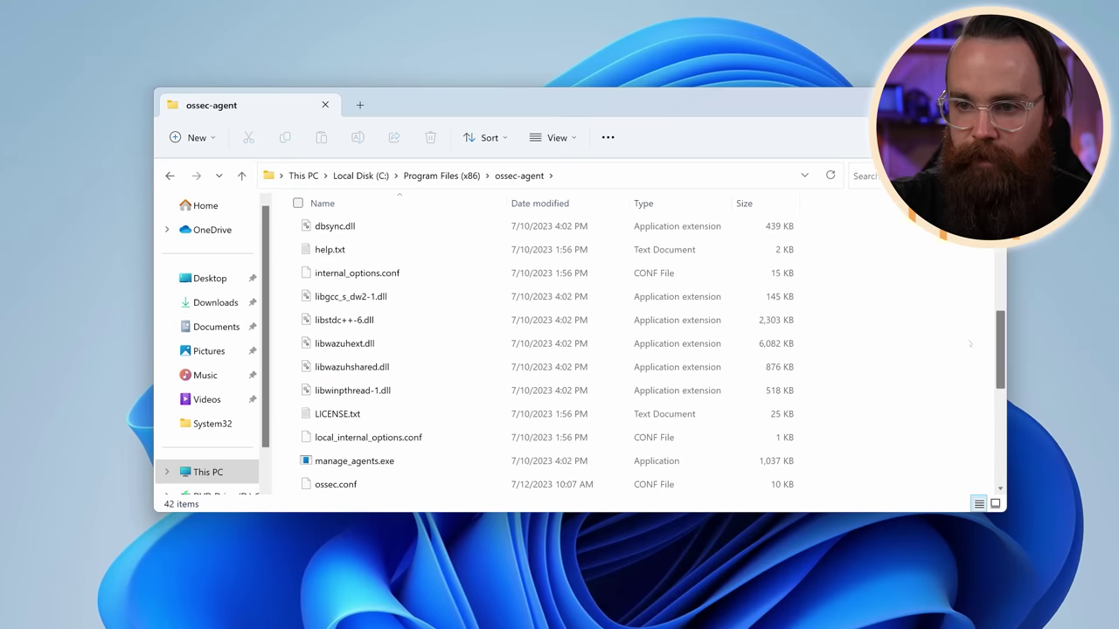
pyautogui.click(385, 398)
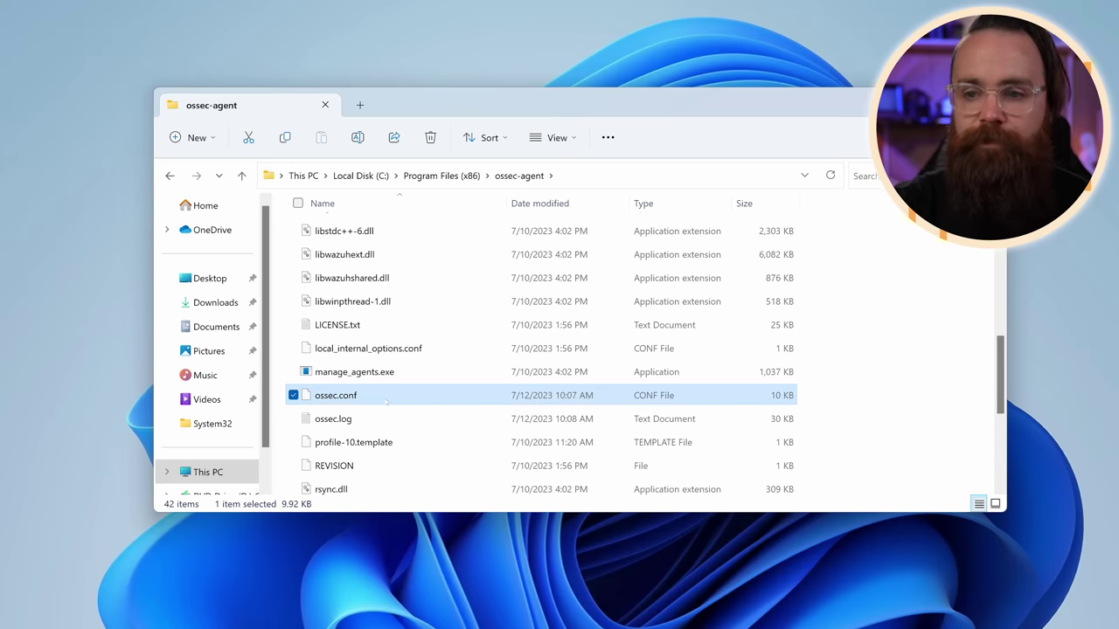
pyautogui.rightClick(367, 405)
pyautogui.click(400, 413)
# - Open ossec.conf in Notepad and search it for 'syscheck'
pyautogui.press('Return')
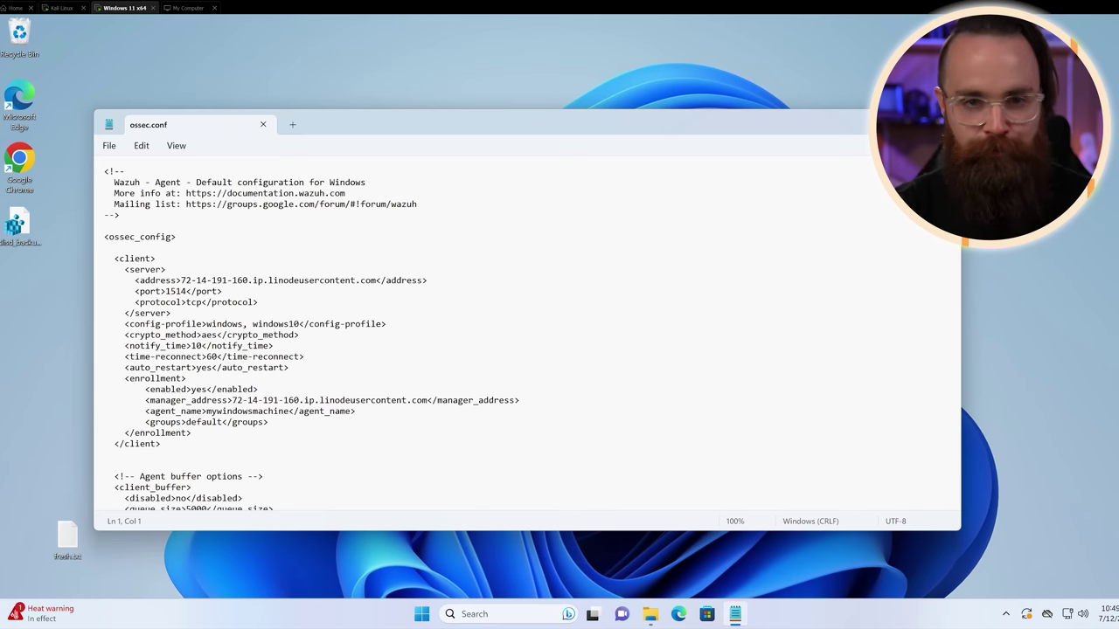
pyautogui.click(694, 261)
pyautogui.hotkey('ctrl', 'f')
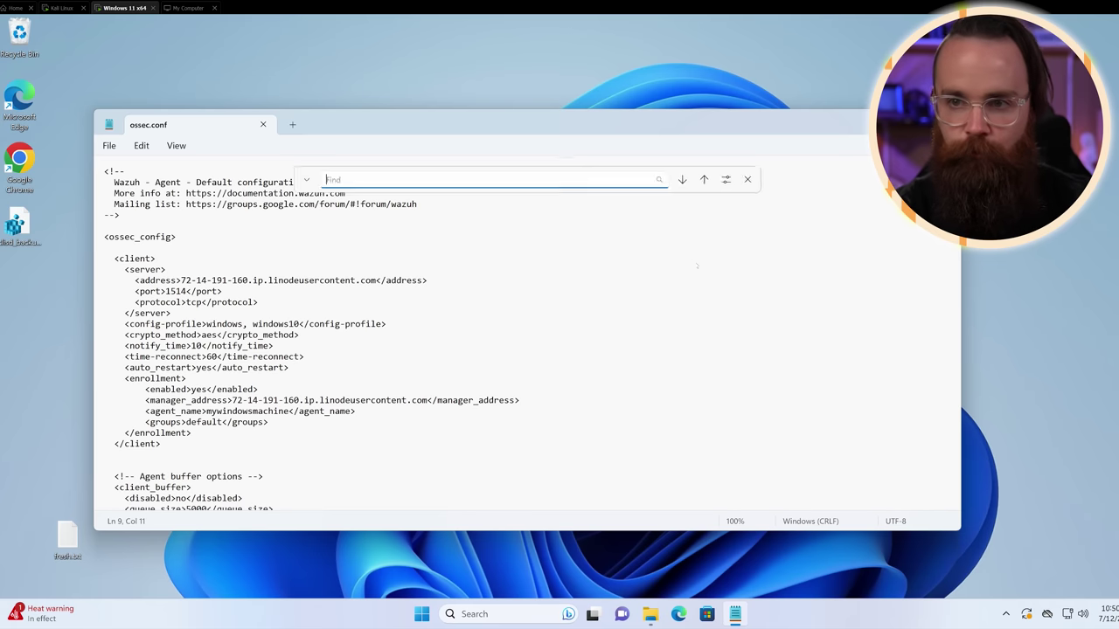
pyautogui.write('syscheck')
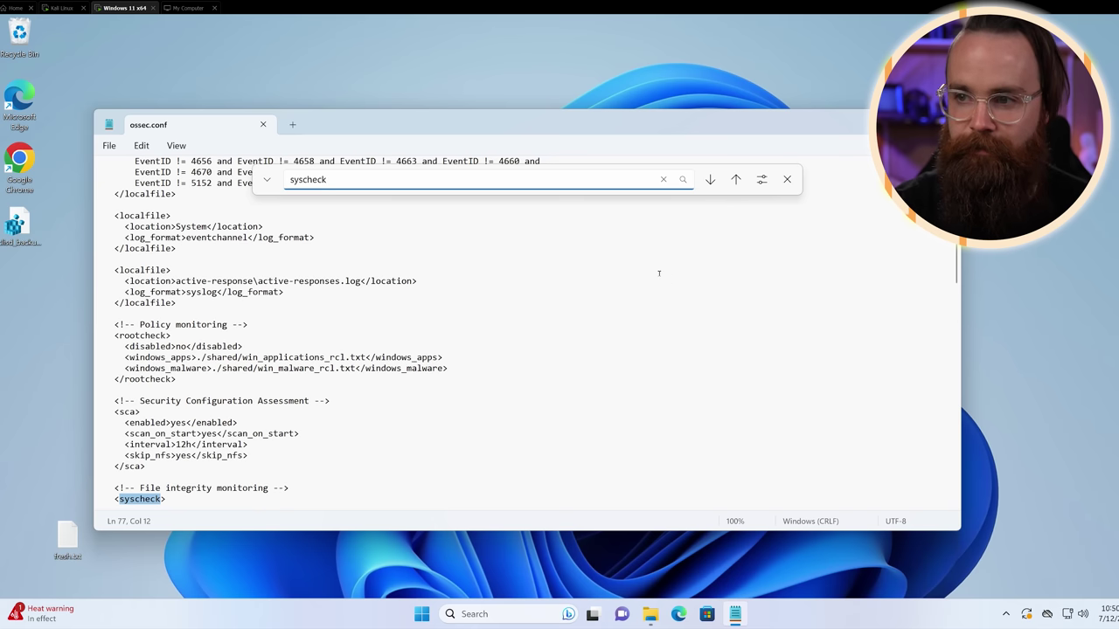
pyautogui.click(786, 179)
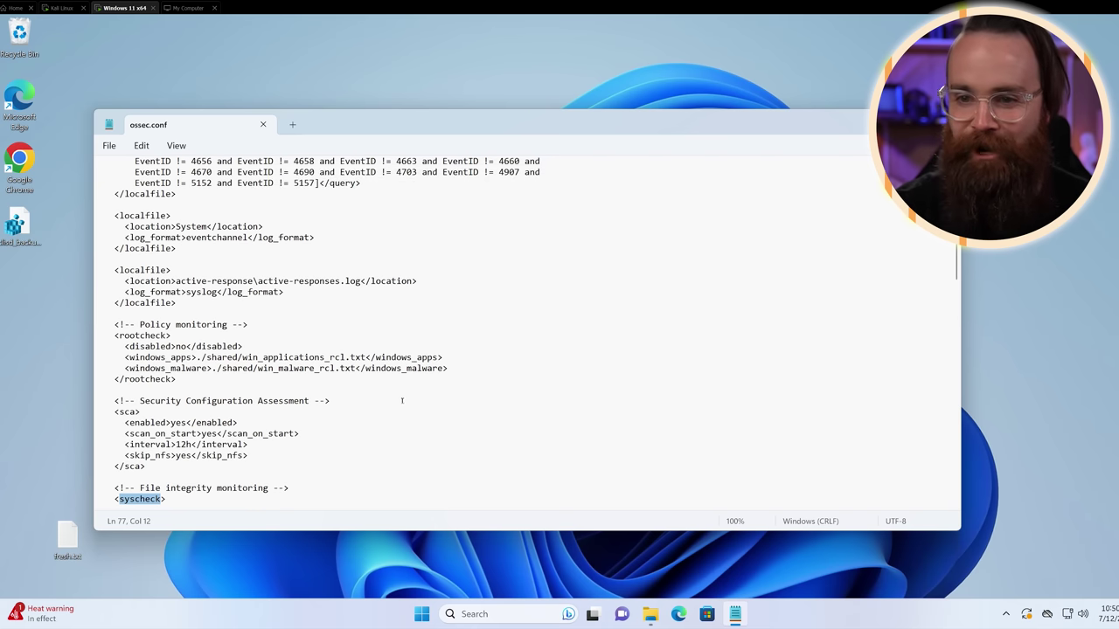
# - Scroll through the syscheck section to the default monitored directories entries
pyautogui.scroll(-6, 253, 306)
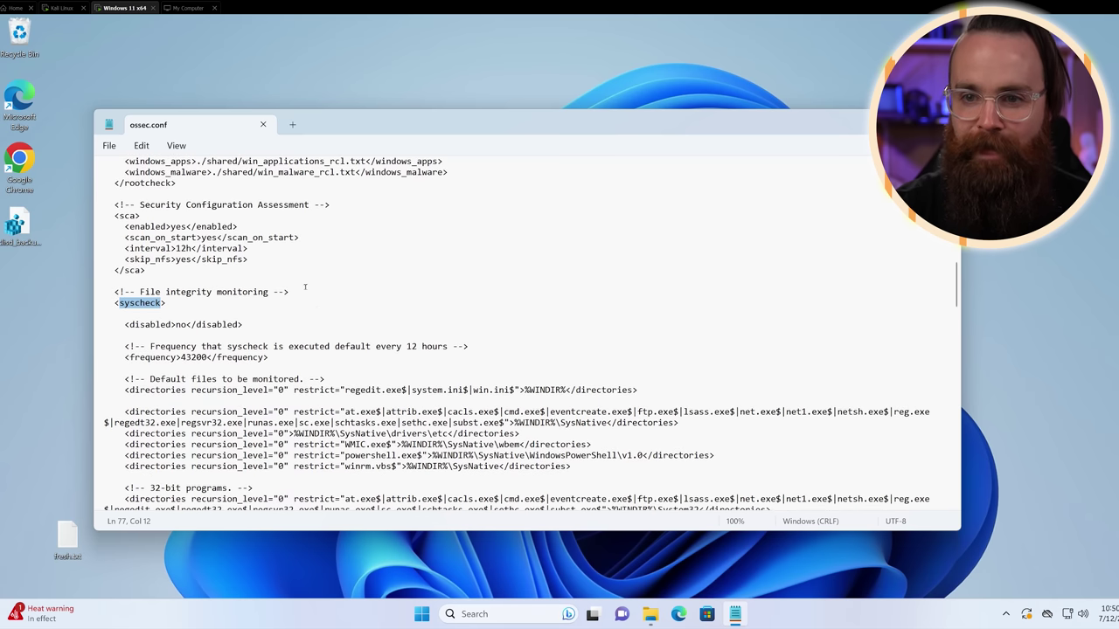
pyautogui.moveTo(172, 292); pyautogui.dragTo(275, 292)
pyautogui.click(222, 335)
pyautogui.scroll(-2, 222, 336)
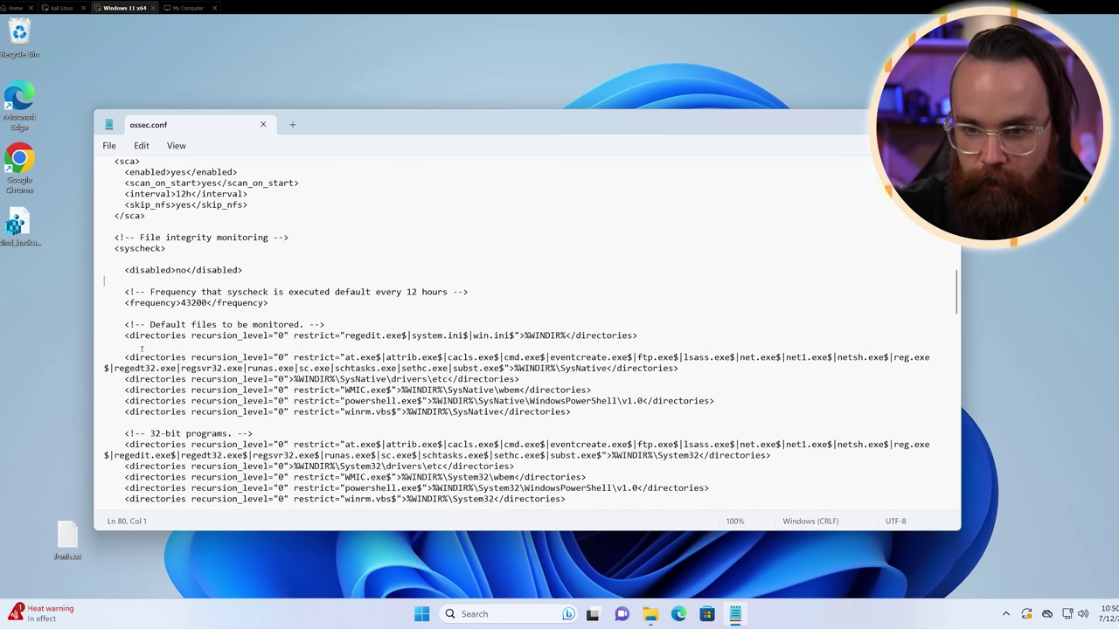
pyautogui.moveTo(130, 356); pyautogui.dragTo(379, 455)
pyautogui.scroll(-5, 181, 330)
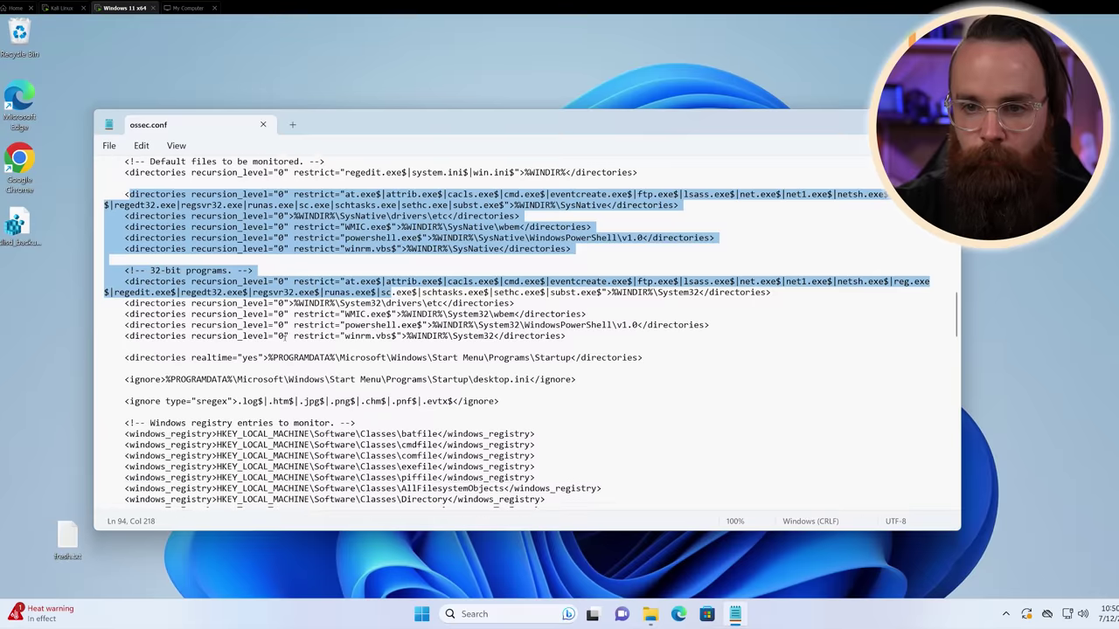
# - Add a <directories realtime report_changes check_all> entry for the user's Desktop folder on line 99
pyautogui.click(138, 344)
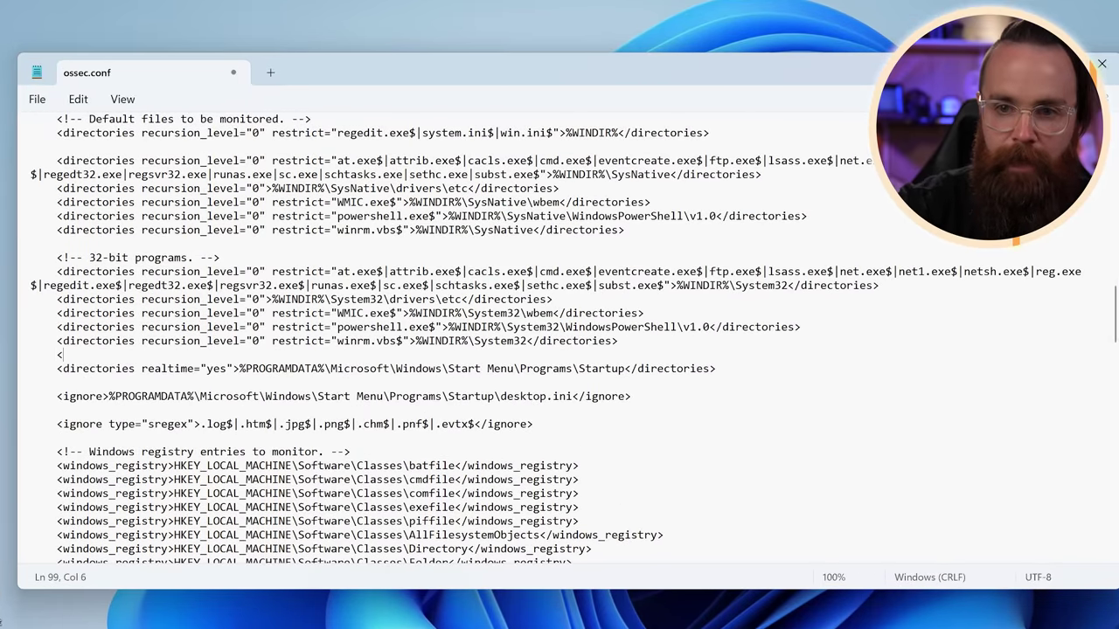
pyautogui.write('<directories ')
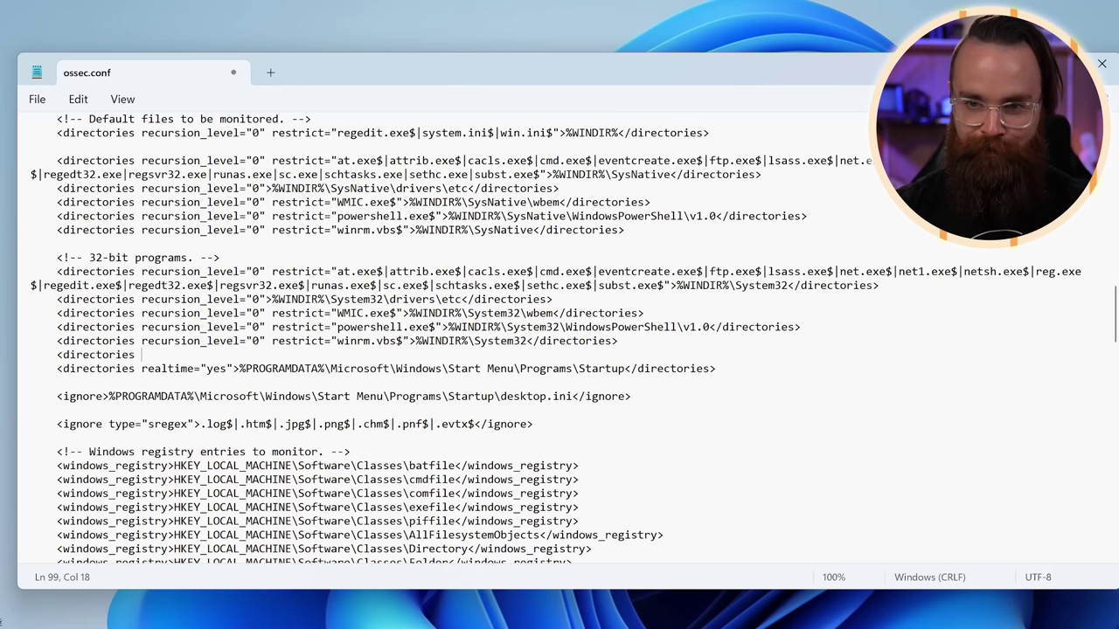
pyautogui.write('realtime="yes"')
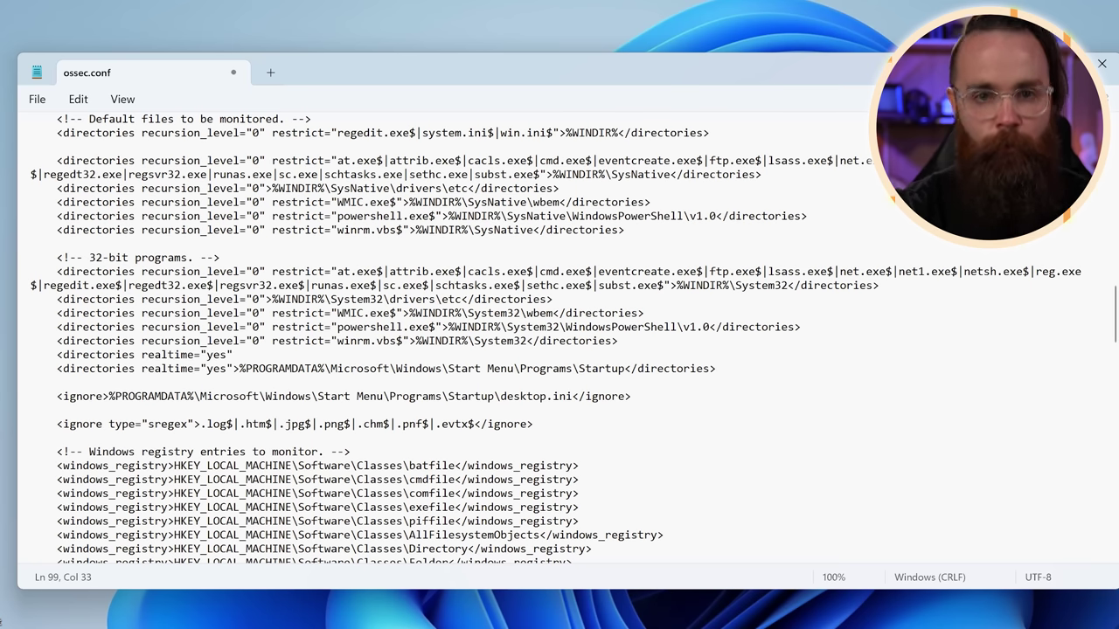
pyautogui.write(' report_')
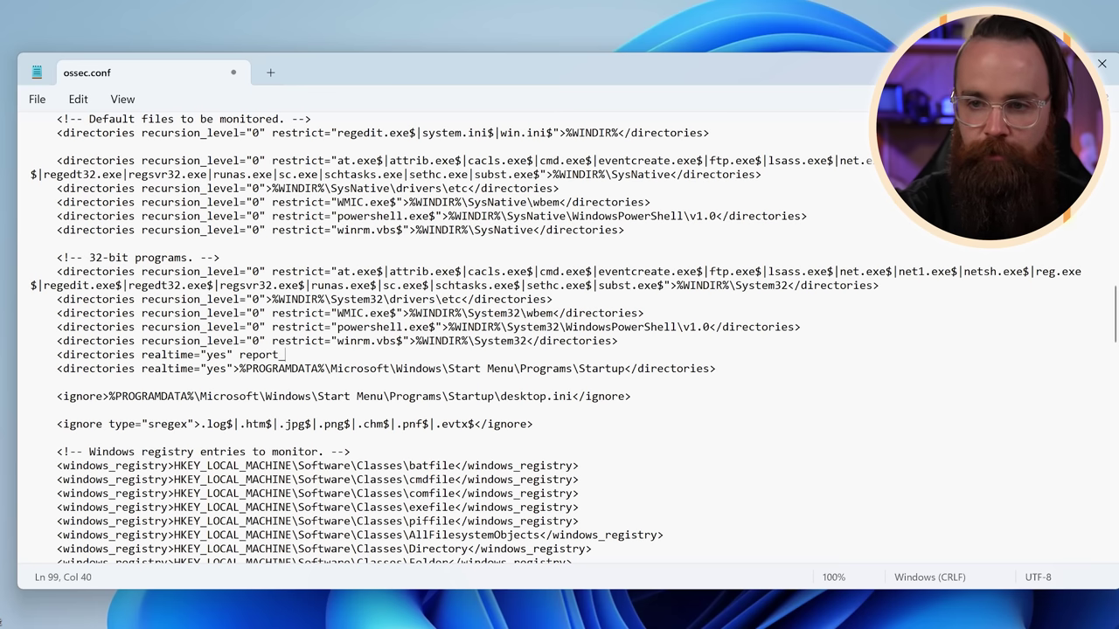
pyautogui.write('changes="yes')
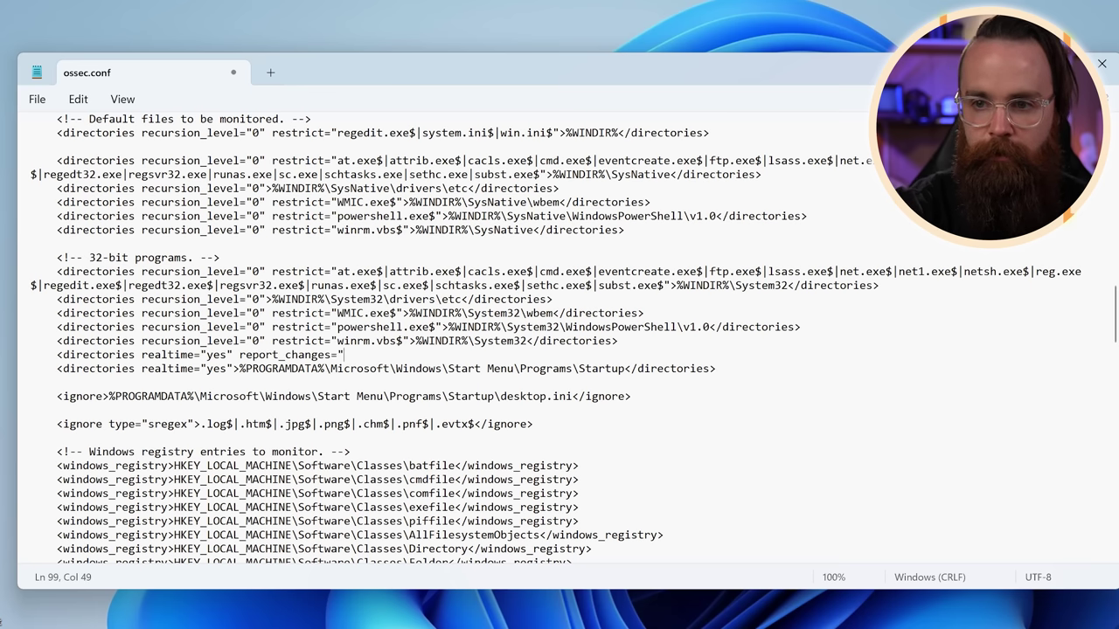
pyautogui.write('" check_all="yes">')
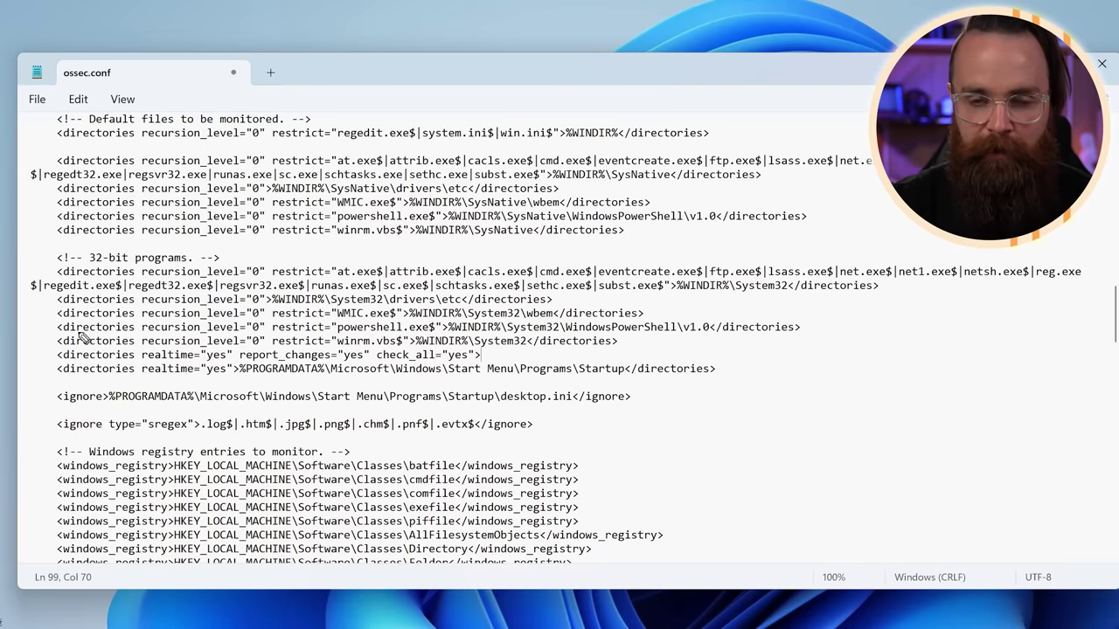
pyautogui.moveTo(147, 363)
pyautogui.mouseDown()
pyautogui.moveTo(218, 367)
pyautogui.moveTo(238, 351)
pyautogui.moveTo(144, 353)
pyautogui.mouseUp()
pyautogui.moveTo(235, 358)
pyautogui.mouseDown()
pyautogui.moveTo(379, 367)
pyautogui.moveTo(374, 346)
pyautogui.moveTo(376, 368)
pyautogui.moveTo(490, 371)
pyautogui.mouseUp()
pyautogui.press('Escape')
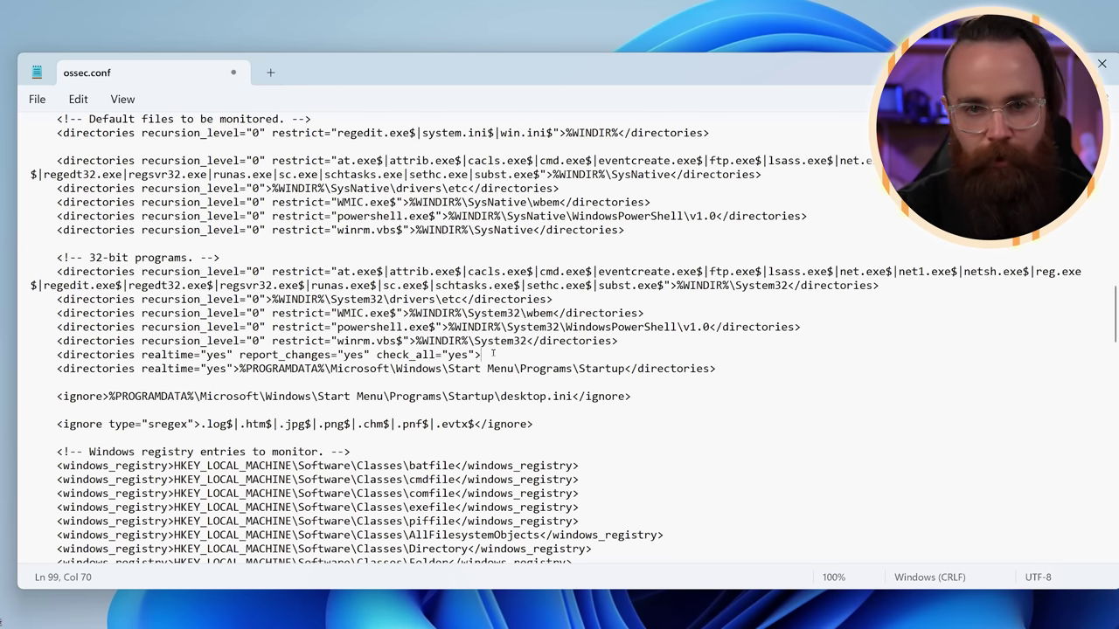
pyautogui.write('C:\\')
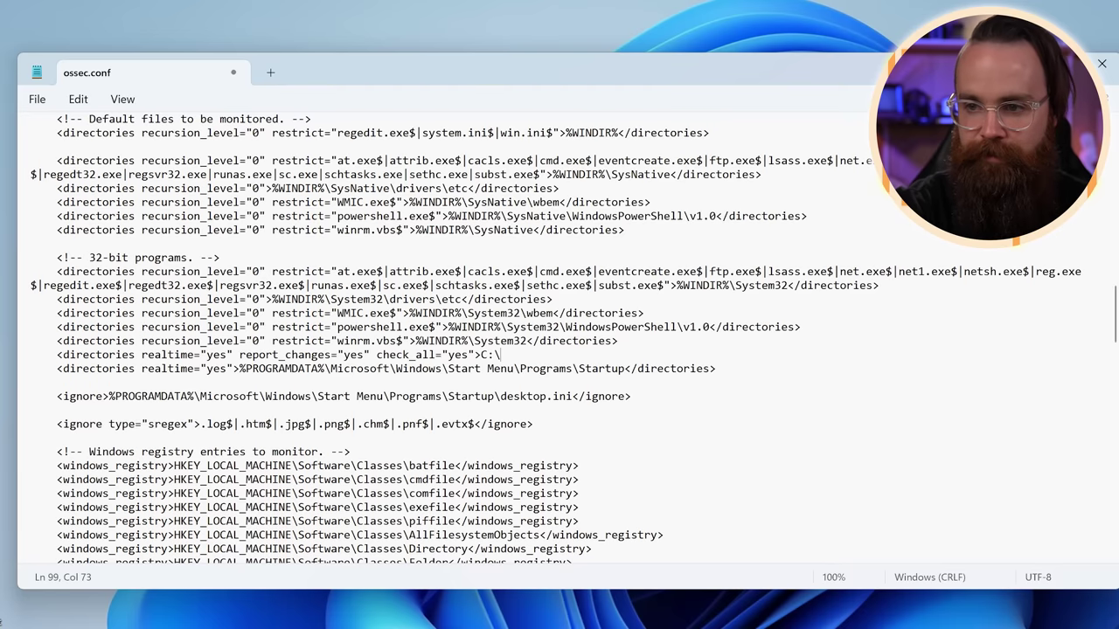
pyautogui.write('Users\\')
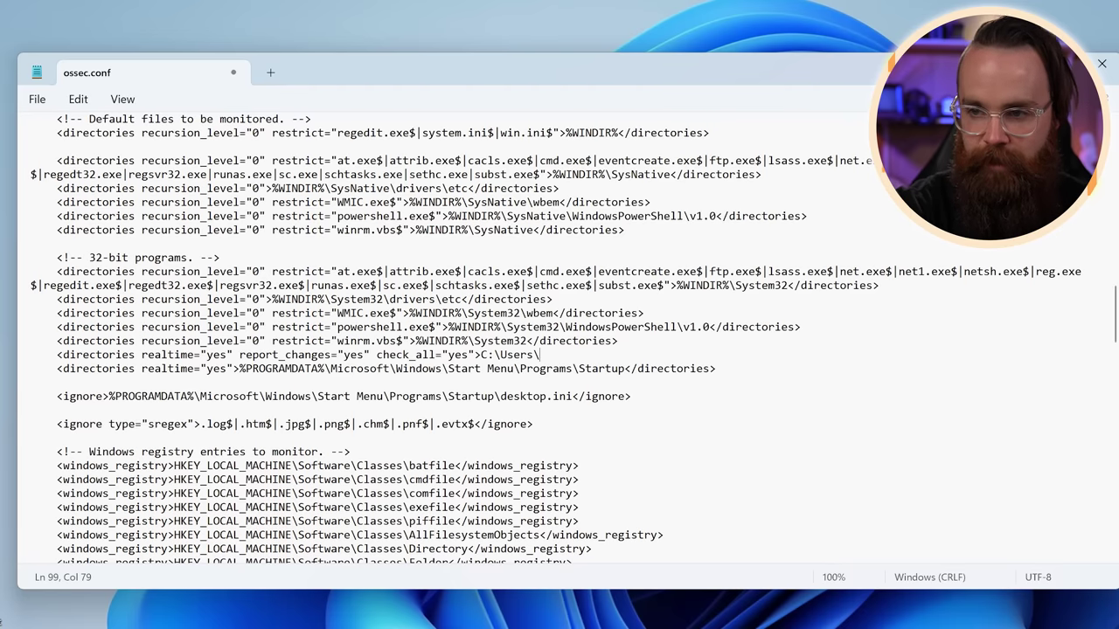
pyautogui.write('networkchu')
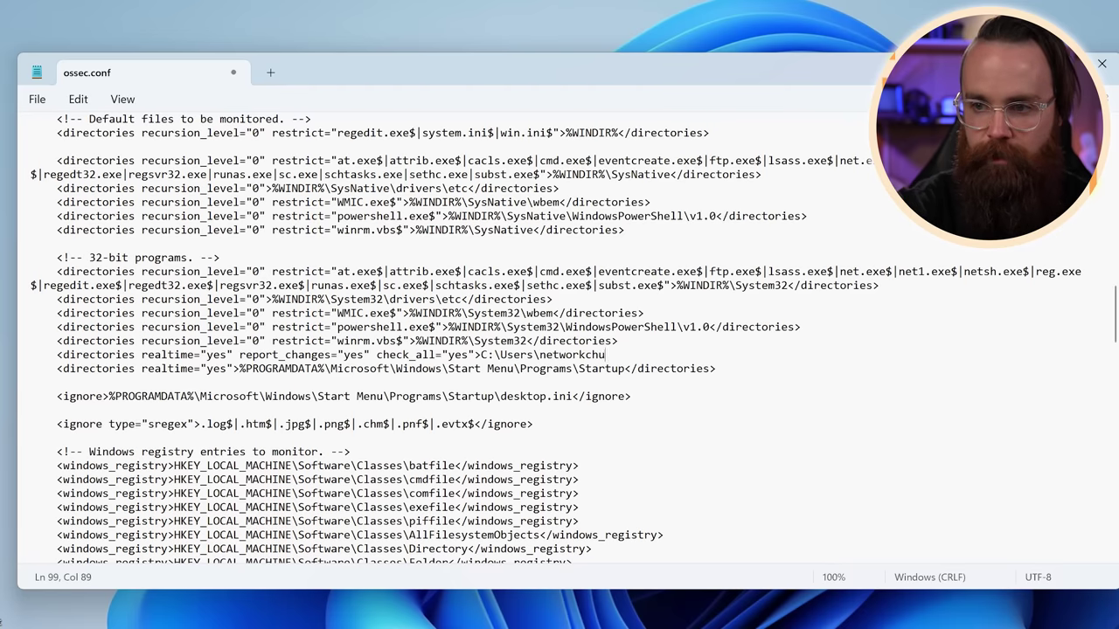
pyautogui.write('ck\\Desktop')
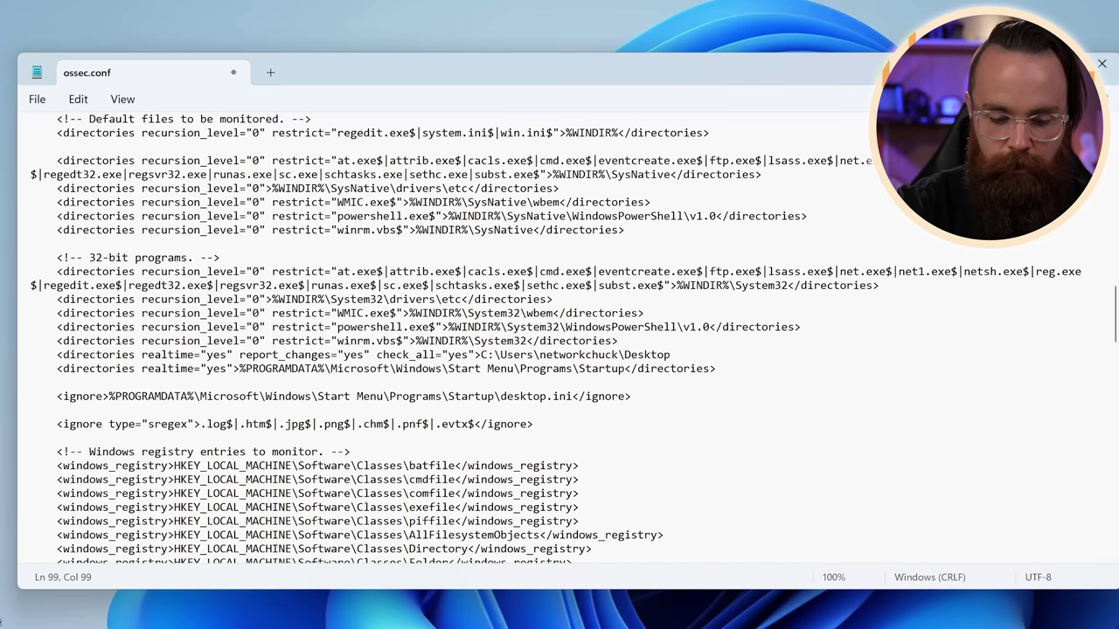
pyautogui.write('</direct')
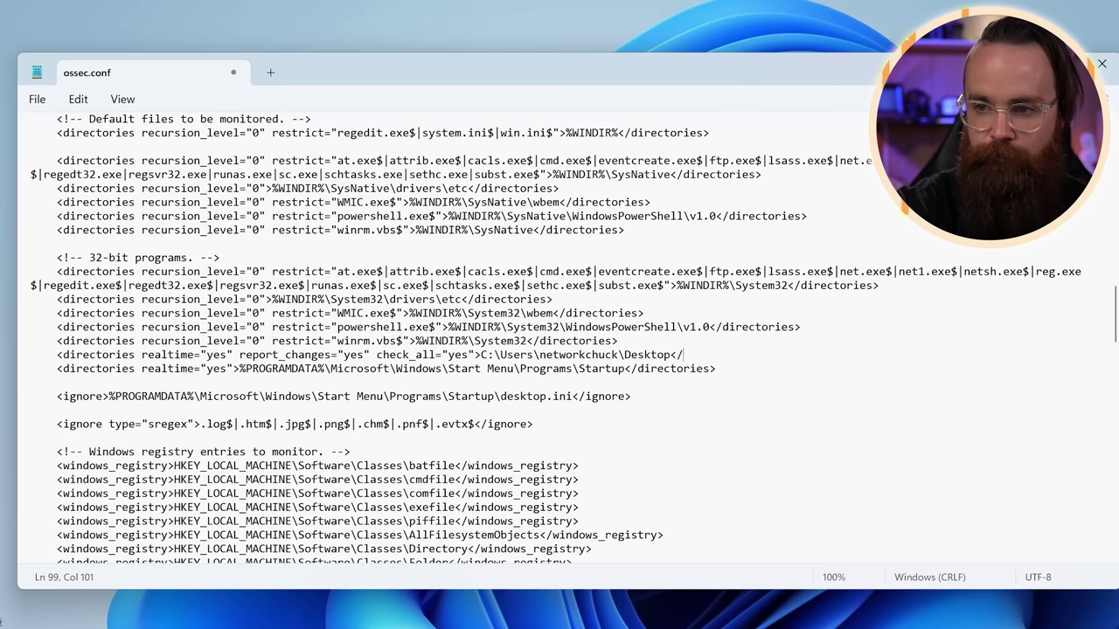
pyautogui.write('ories>')
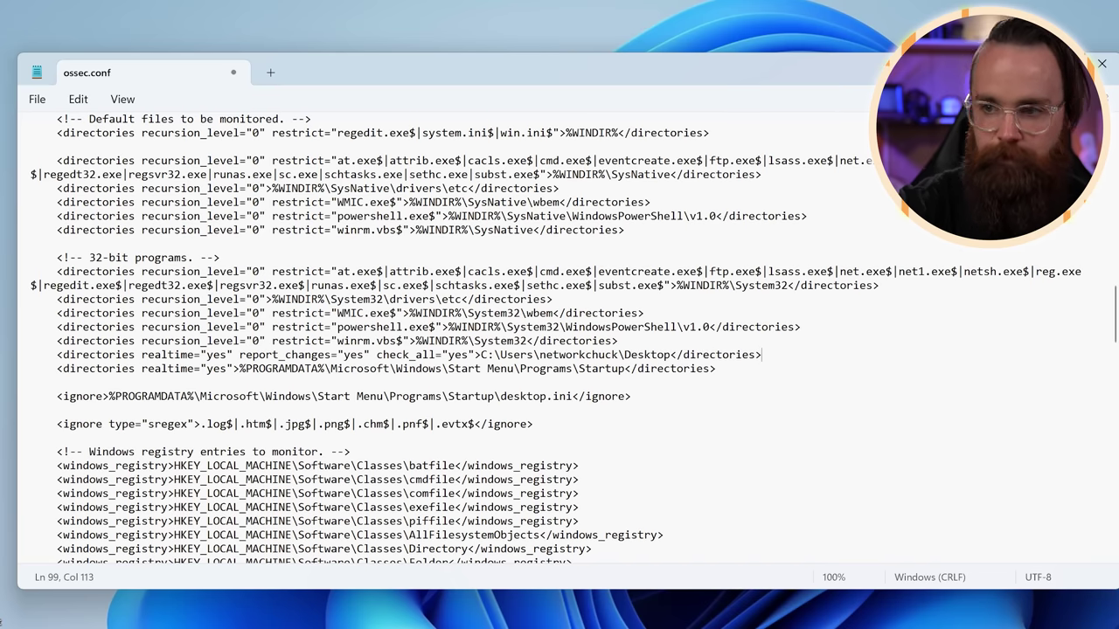
# - Check Notepad's File menu and close it without choosing an option
pyautogui.scroll(1, 560, 341)
pyautogui.click(37, 99)
pyautogui.click(50, 210)
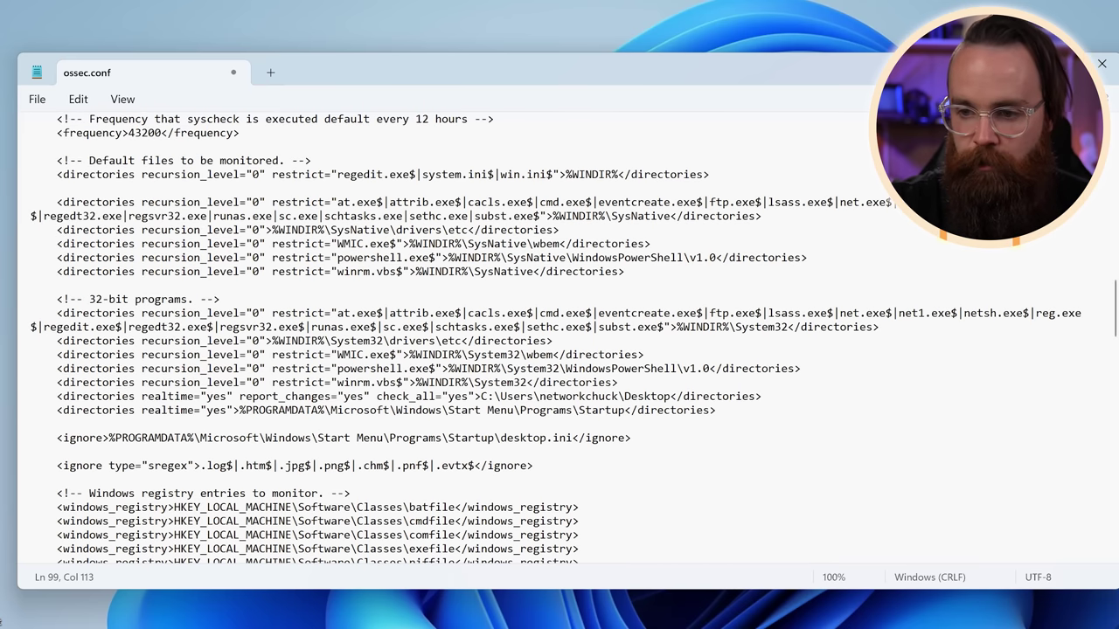
pyautogui.press('super')
# - Run restart-service -name wazuh in a Terminal launched as administrator
pyautogui.write('term')
pyautogui.rightClick(627, 191)
pyautogui.click(661, 223)
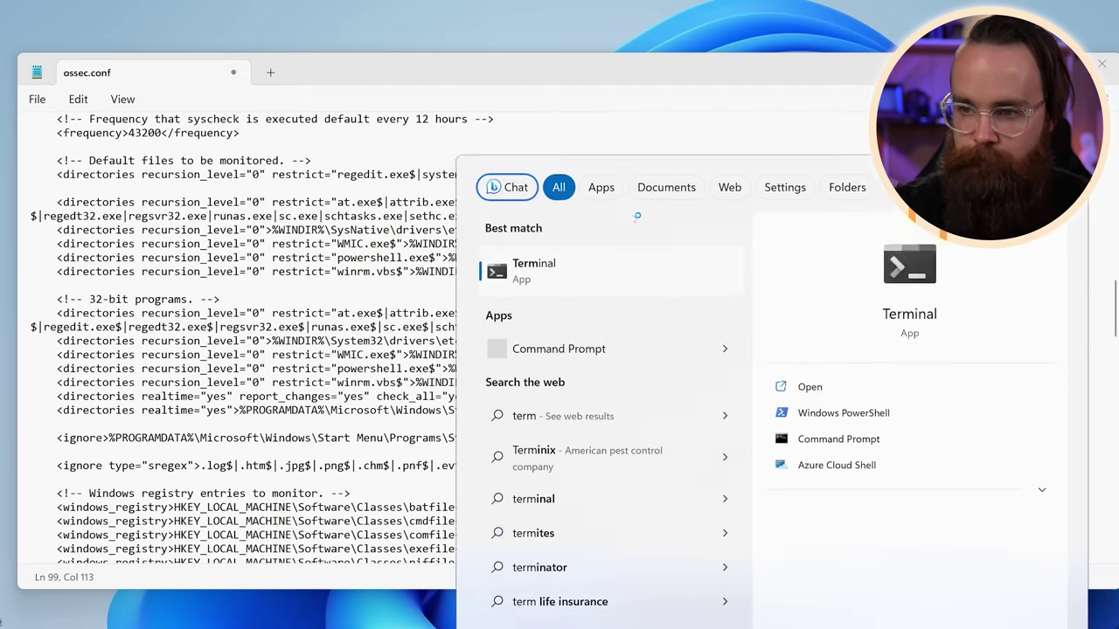
pyautogui.write('r')
pyautogui.write('estart-service ')
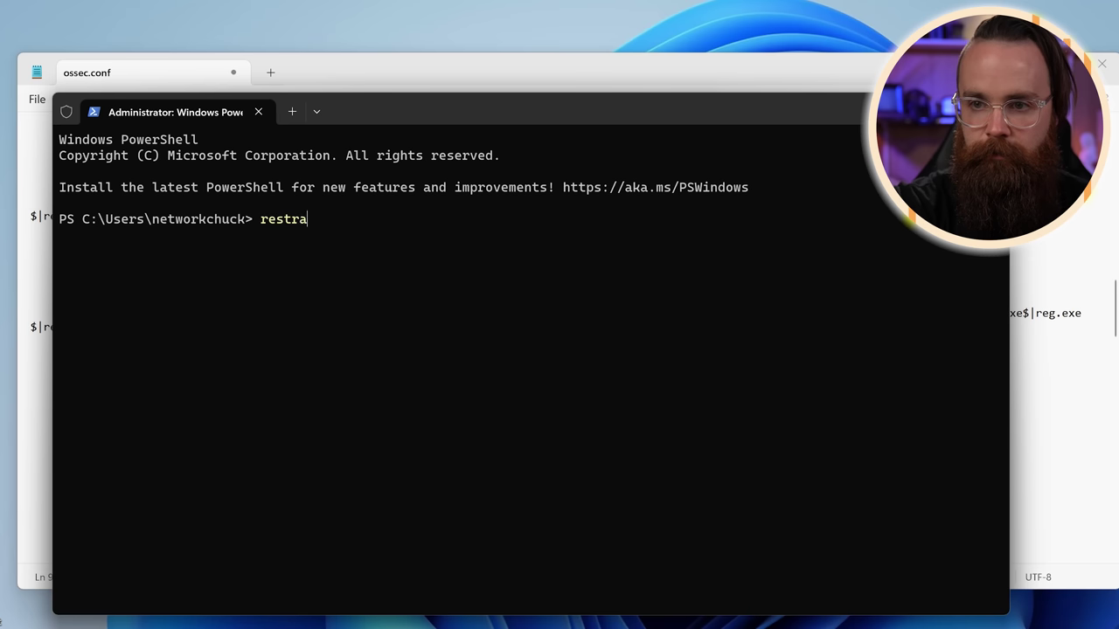
pyautogui.write('-name wazuh')
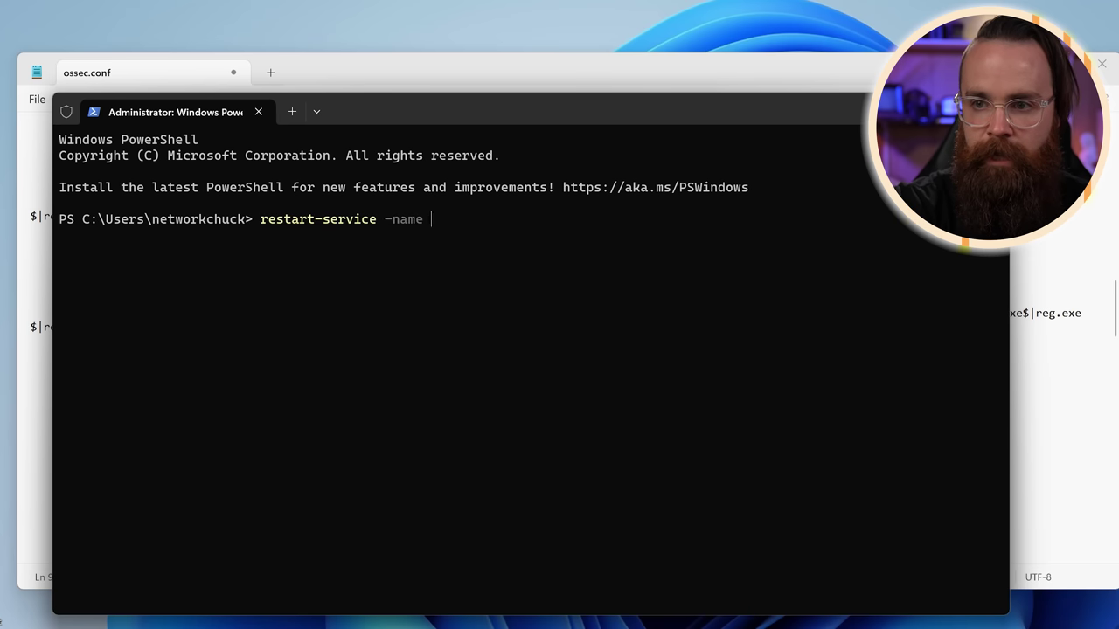
pyautogui.press('Return')
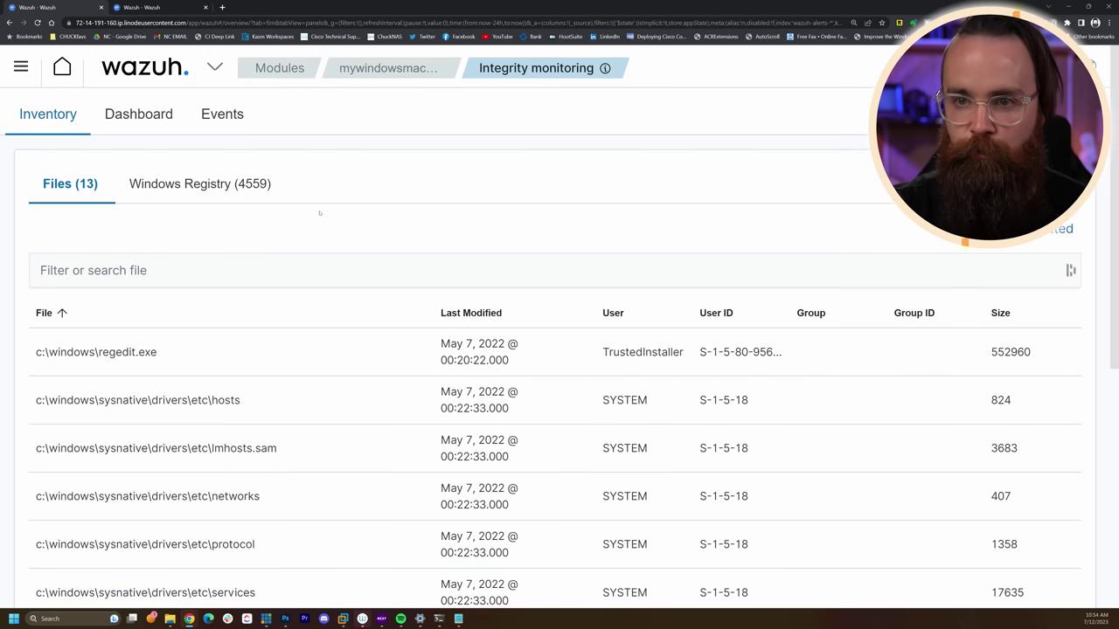
# - View the Integrity monitoring Events tab, which shows no results, then return to the Windows VM
pyautogui.click(222, 117)
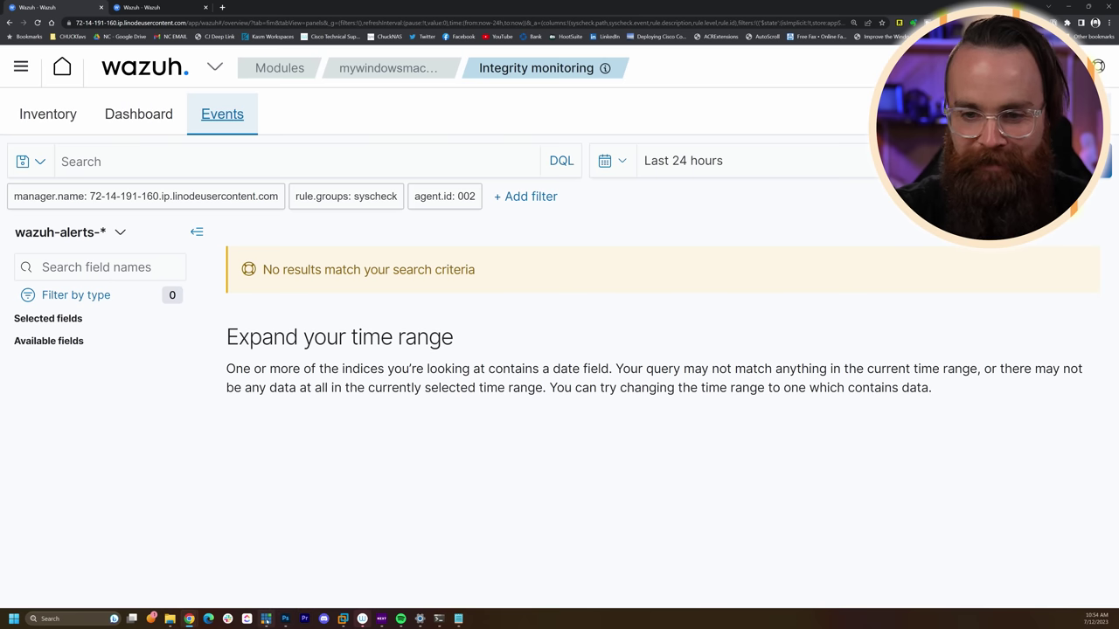
pyautogui.click(343, 618)
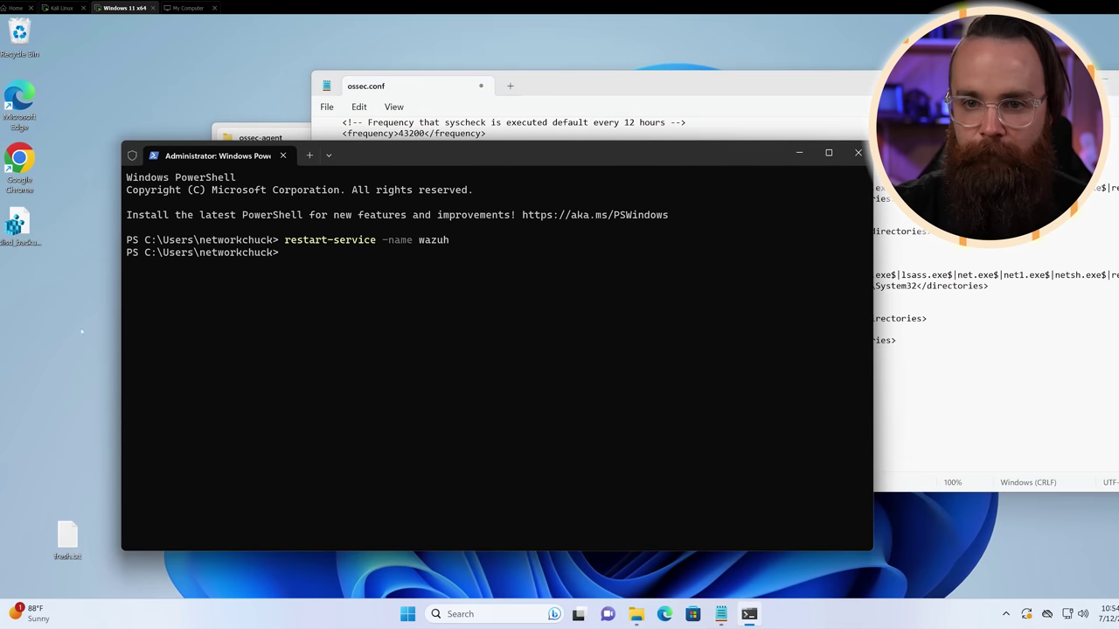
# - Add a desktop text document via New > Text Document and name it canyouseethis
pyautogui.rightClick(64, 309)
pyautogui.moveTo(113, 396)
pyautogui.click(228, 443)
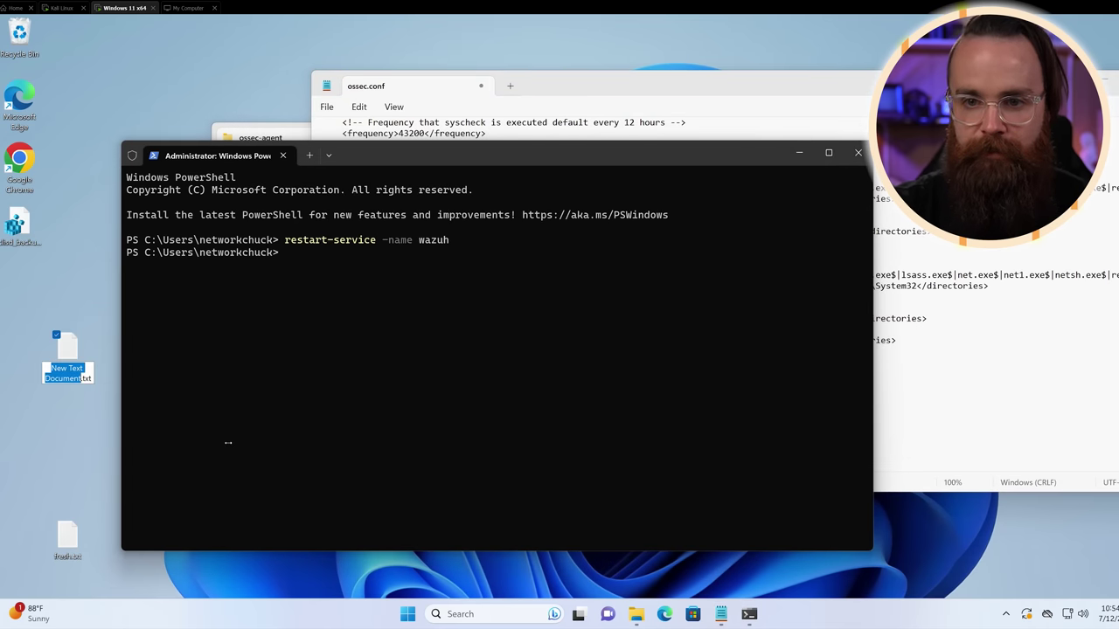
pyautogui.write('canyouseethis')
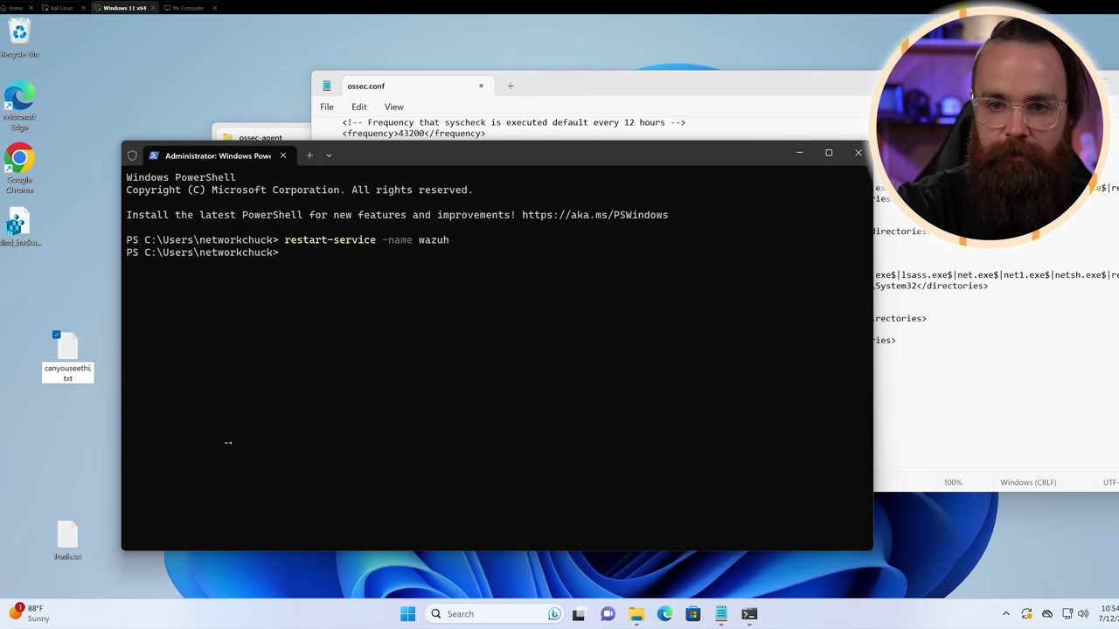
pyautogui.click(66, 419)
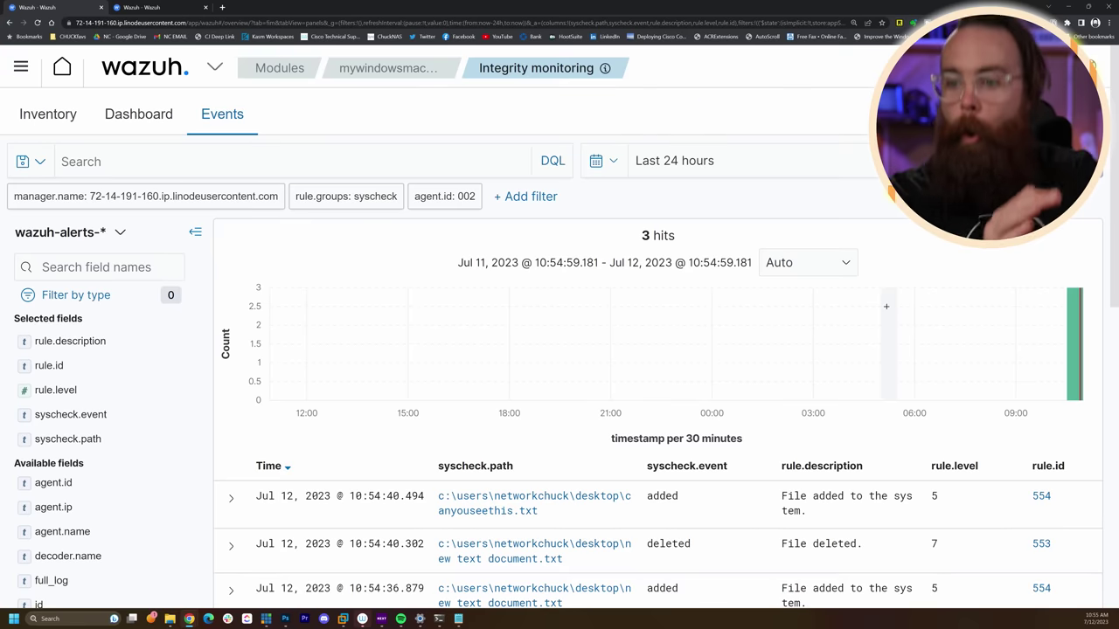
# - Expand and collapse the 'added' event for canyouseethis.txt in the integrity events list
pyautogui.scroll(-3, 870, 394)
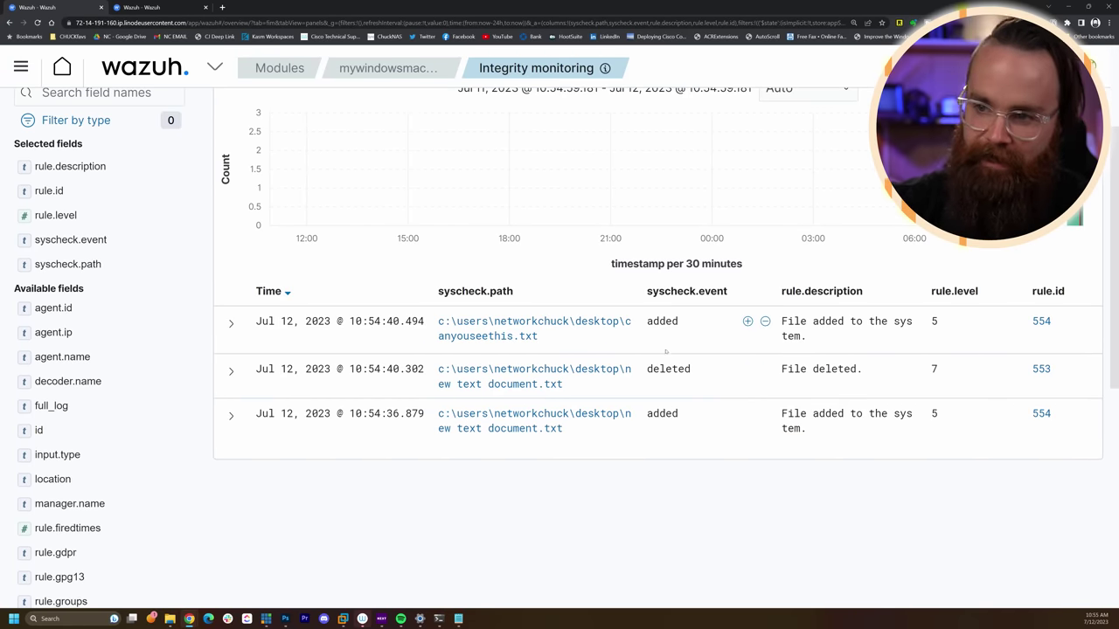
pyautogui.click(231, 370)
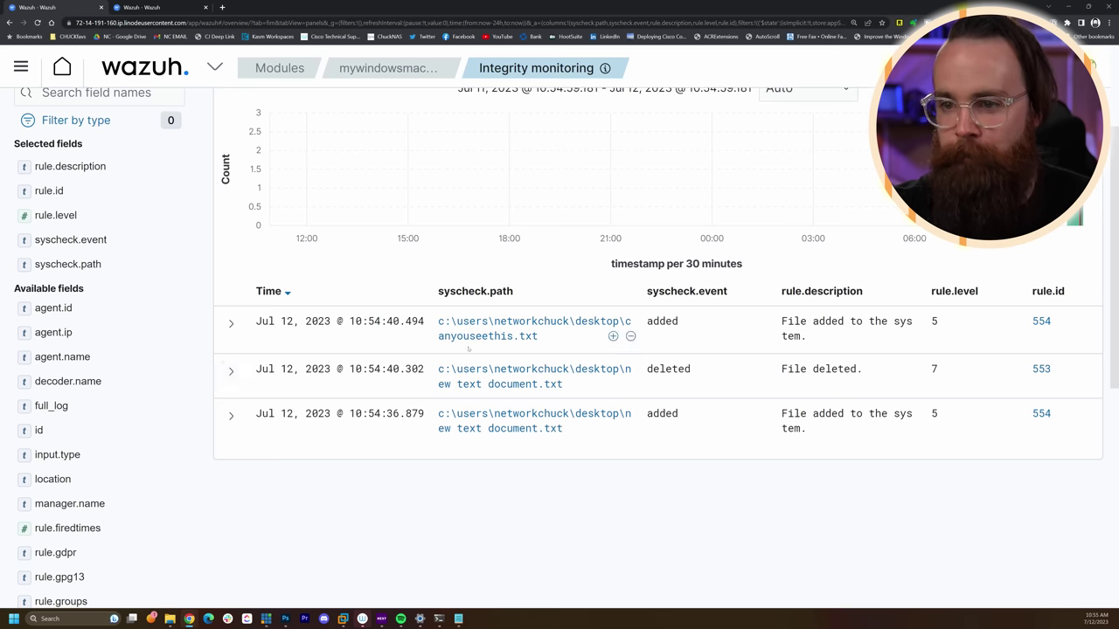
pyautogui.scroll(-2, 412, 354)
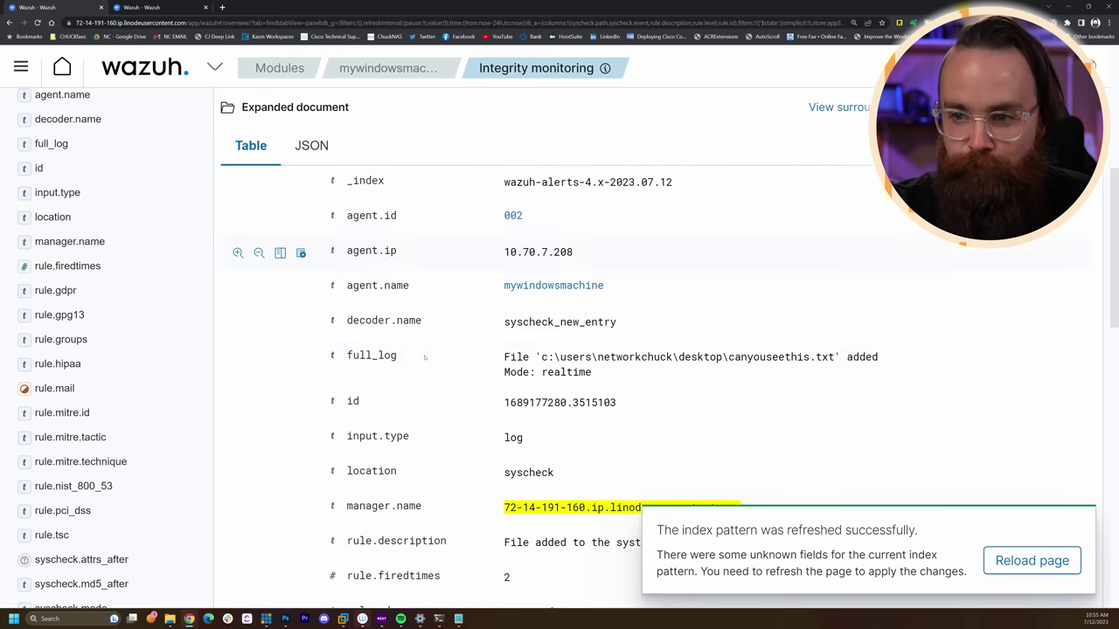
pyautogui.scroll(2, 328, 305)
pyautogui.click(228, 235)
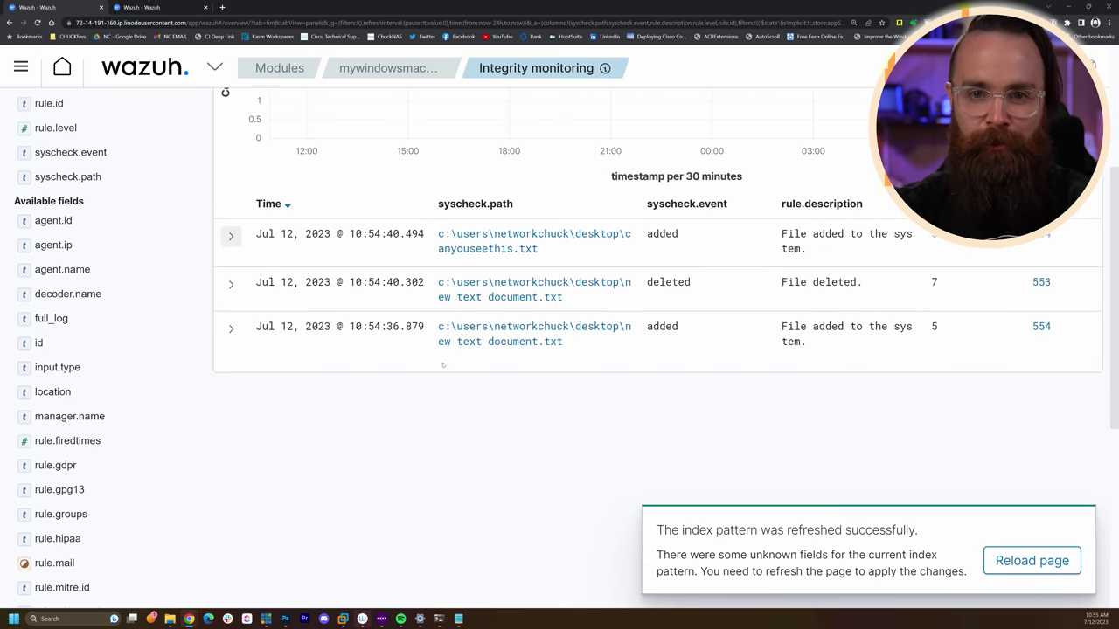
# - Open canyouseethis.txt on the VM and type 'Hey, I'm changing it up.'
pyautogui.click(393, 576)
pyautogui.doubleClick(122, 344)
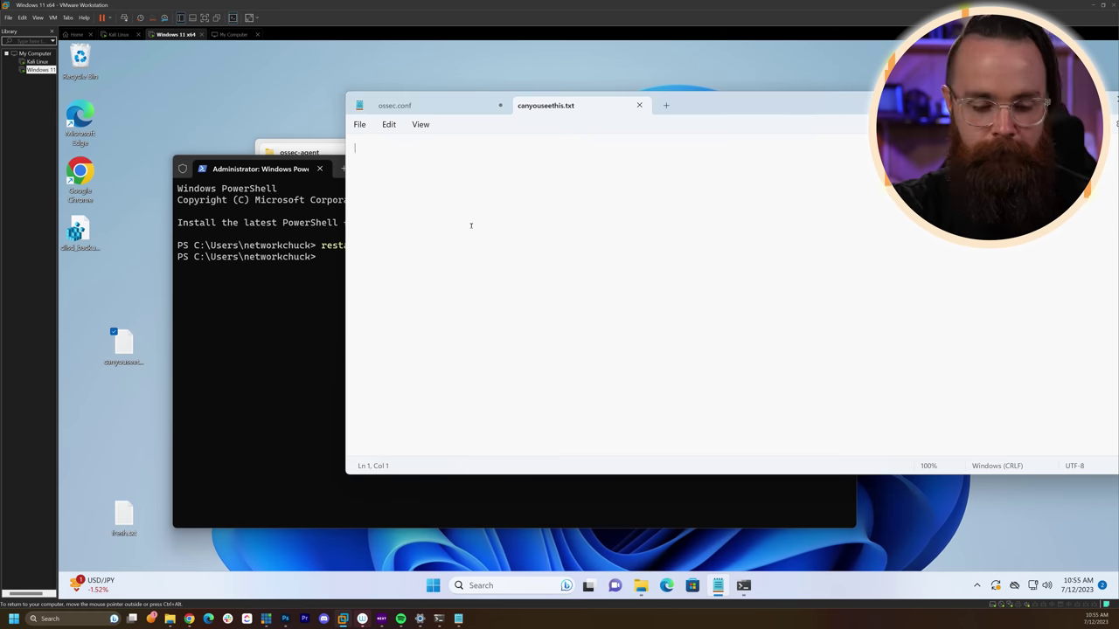
pyautogui.write("Hey, I'm changing it up.")
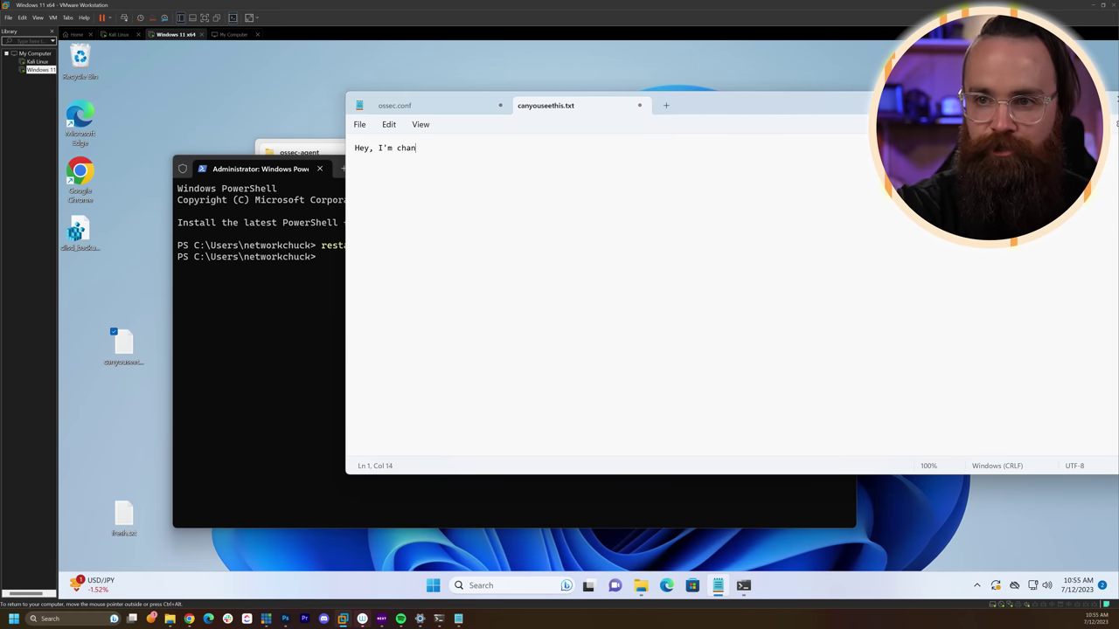
pyautogui.click(359, 124)
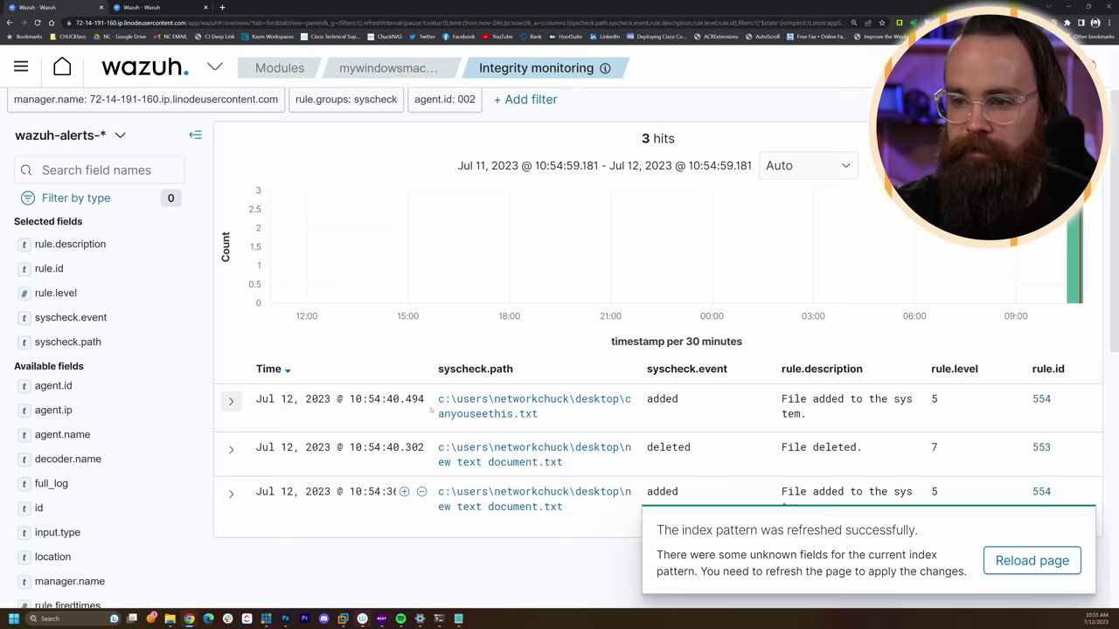
# - Expand the newest 'modified' event for canyouseethis.txt
pyautogui.scroll(-1, 559, 350)
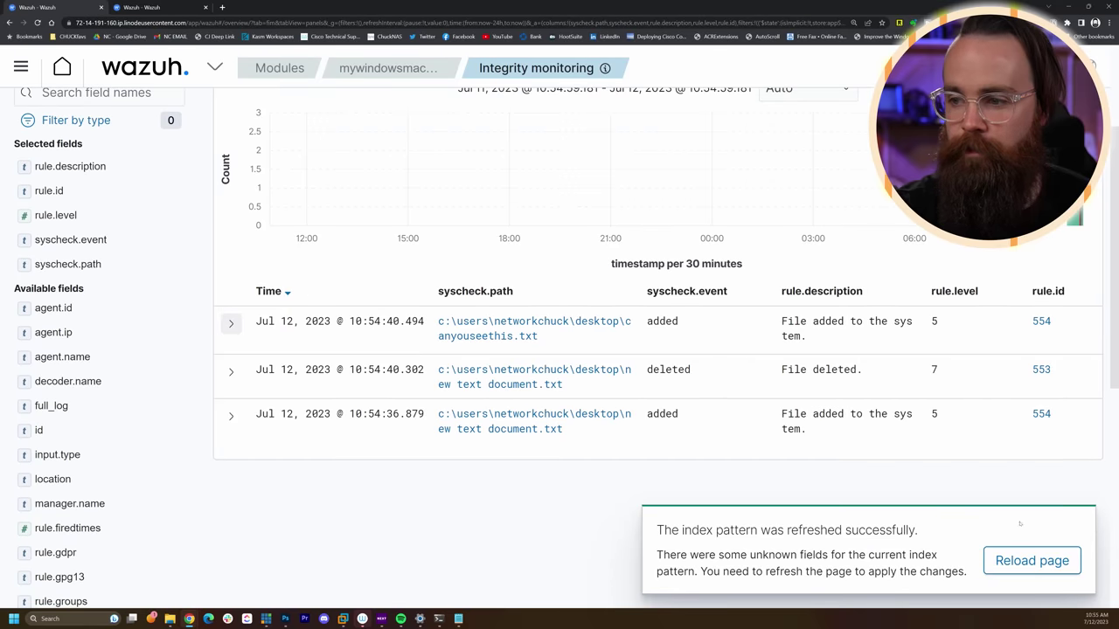
pyautogui.scroll(2, 559, 350)
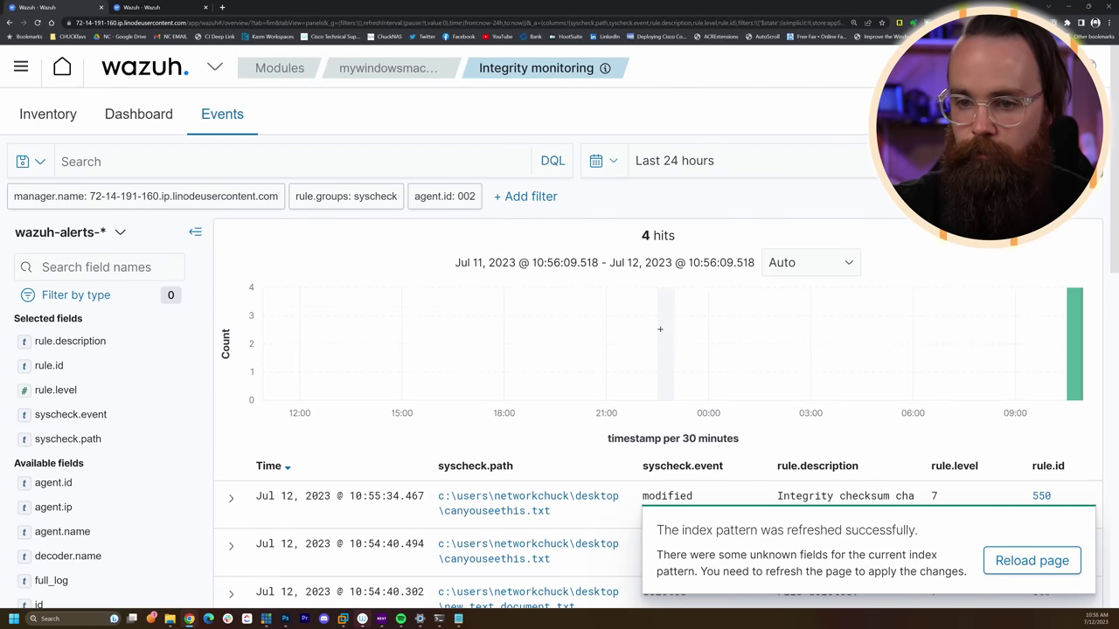
pyautogui.scroll(-2, 710, 373)
pyautogui.moveTo(645, 322); pyautogui.dragTo(685, 332)
pyautogui.click(656, 335)
# - Scroll to the syscheck.diff field and highlight the changed text, then move Notepad left
pyautogui.scroll(-2, 631, 450)
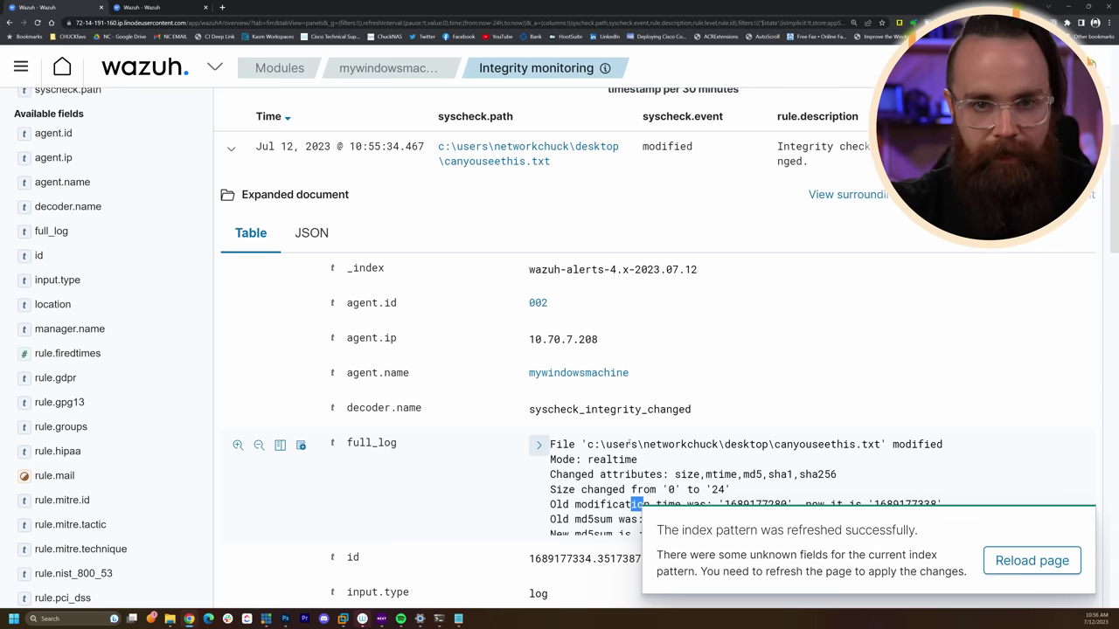
pyautogui.scroll(-2, 629, 444)
pyautogui.click(636, 373)
pyautogui.scroll(-9, 614, 358)
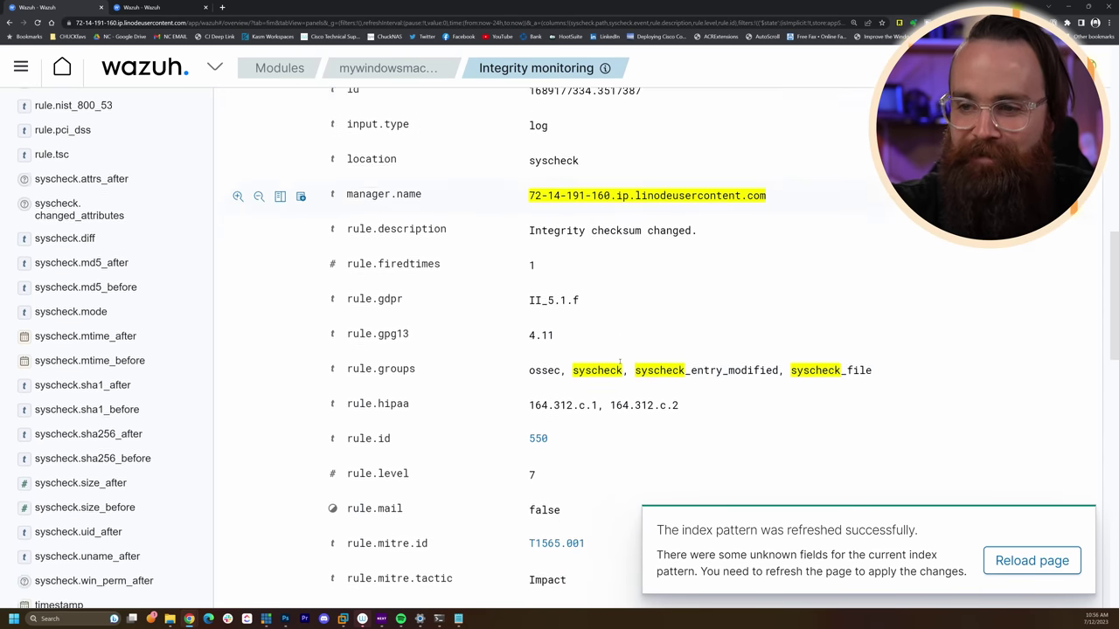
pyautogui.moveTo(541, 390); pyautogui.dragTo(689, 391)
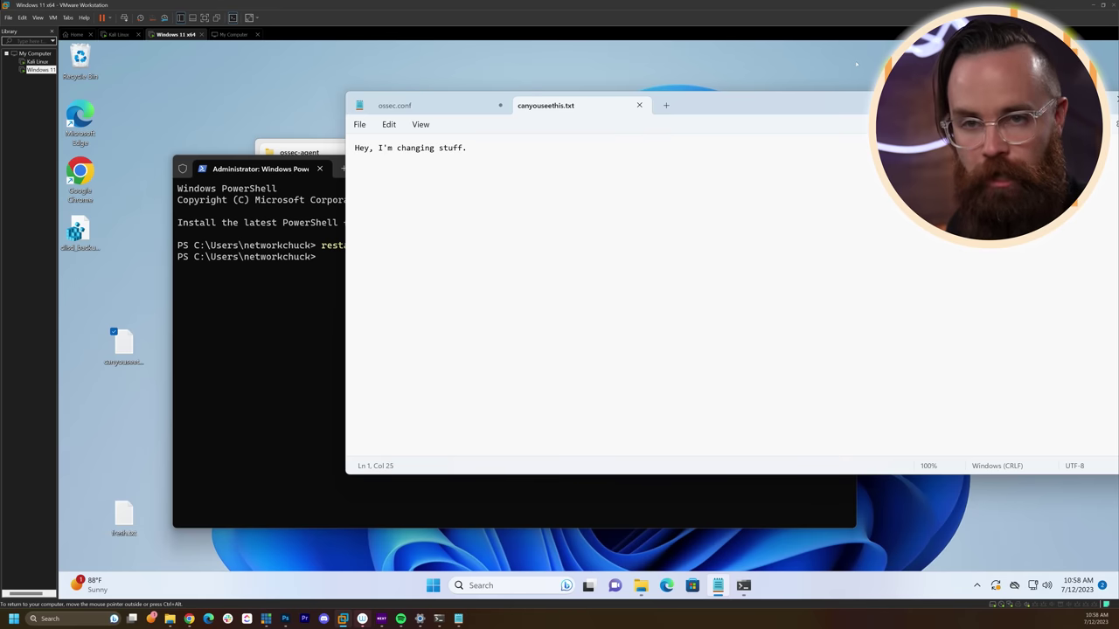
pyautogui.moveTo(844, 104); pyautogui.dragTo(758, 93)
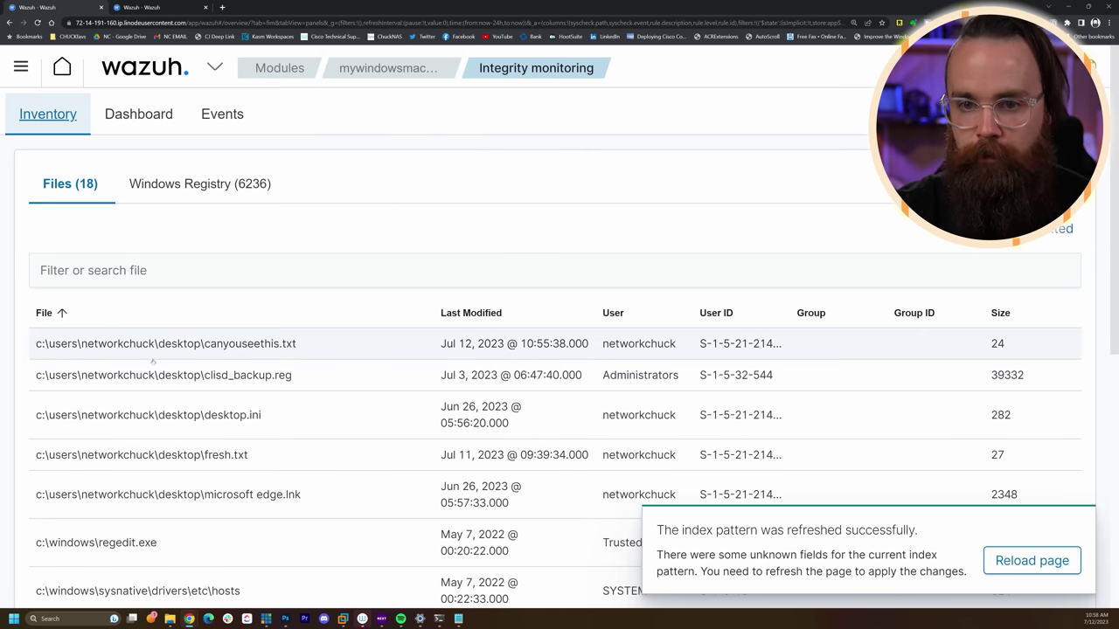
# - Show the Windows Registry (6236) inventory and scroll through the monitored keys
pyautogui.click(199, 184)
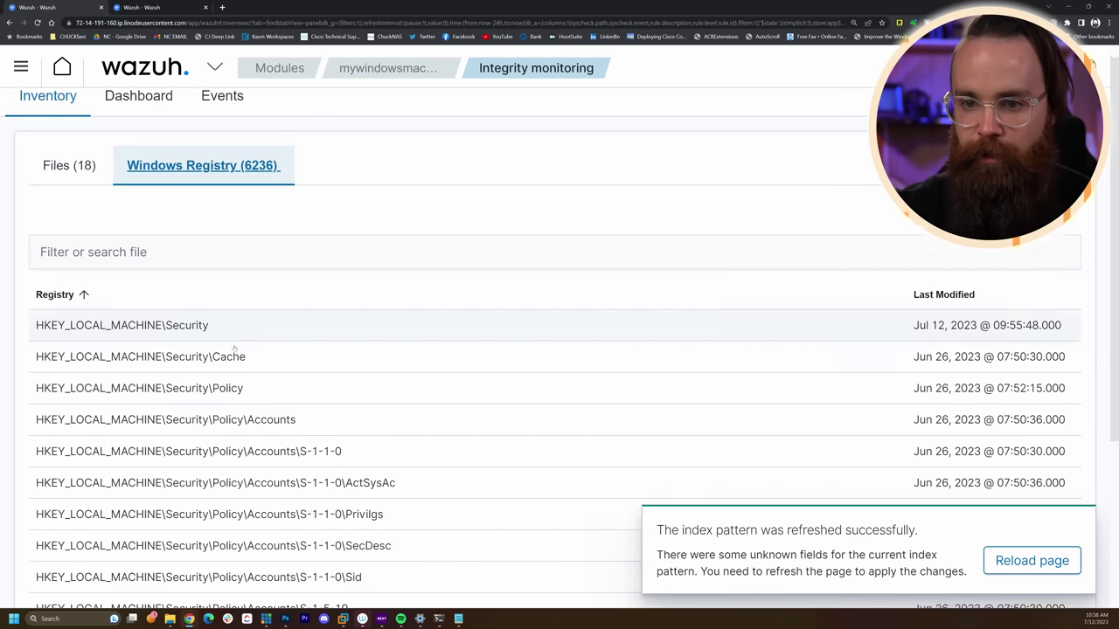
pyautogui.scroll(-2, 232, 344)
pyautogui.scroll(-1, 234, 347)
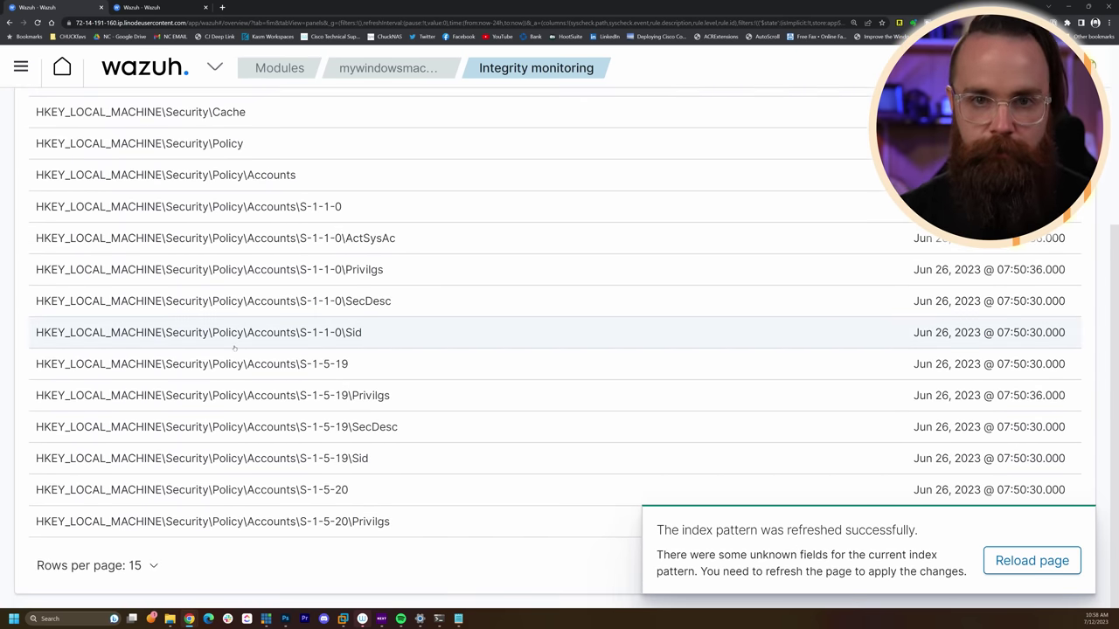
pyautogui.scroll(3, 234, 347)
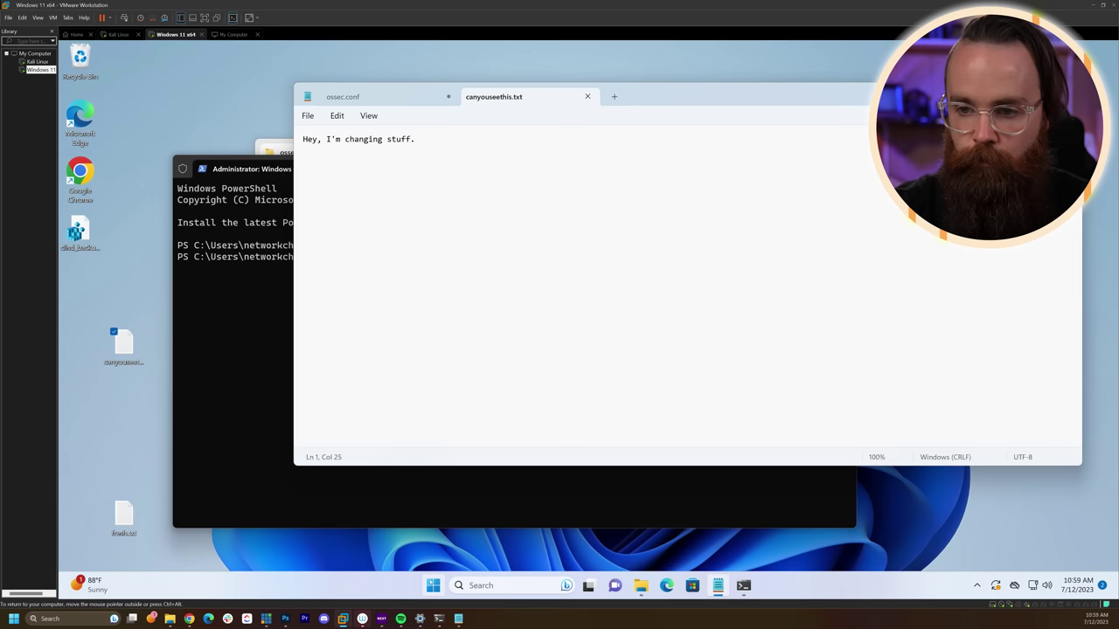
# - Launch Registry Editor via 'reg' search and navigate to HKEY_LOCAL_MACHINE\SOFTWARE\Classes
pyautogui.click(512, 588)
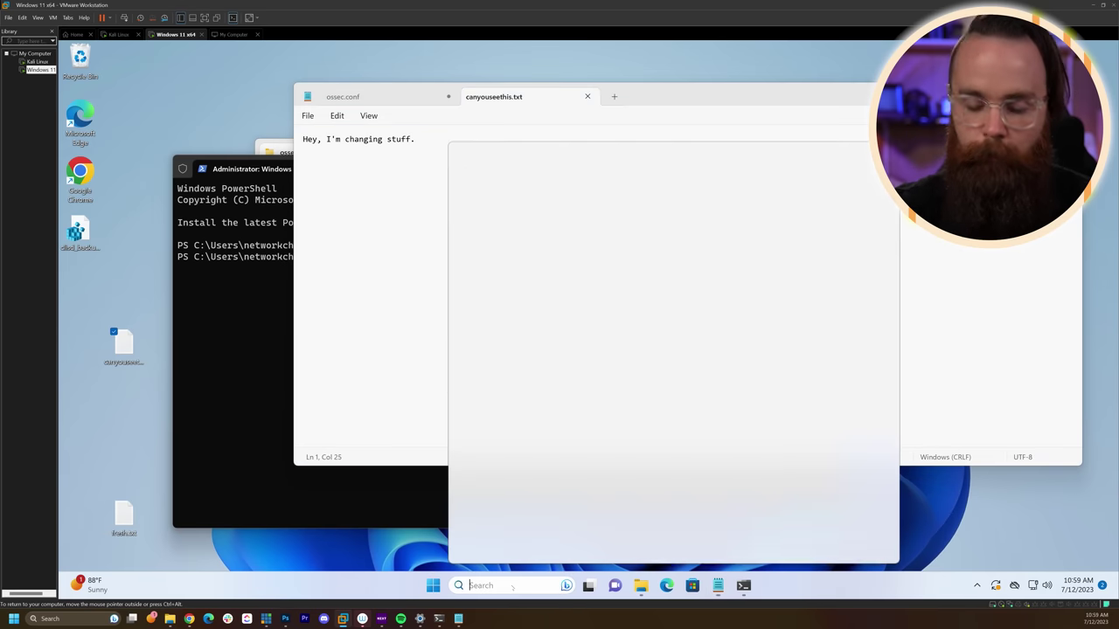
pyautogui.write('reg')
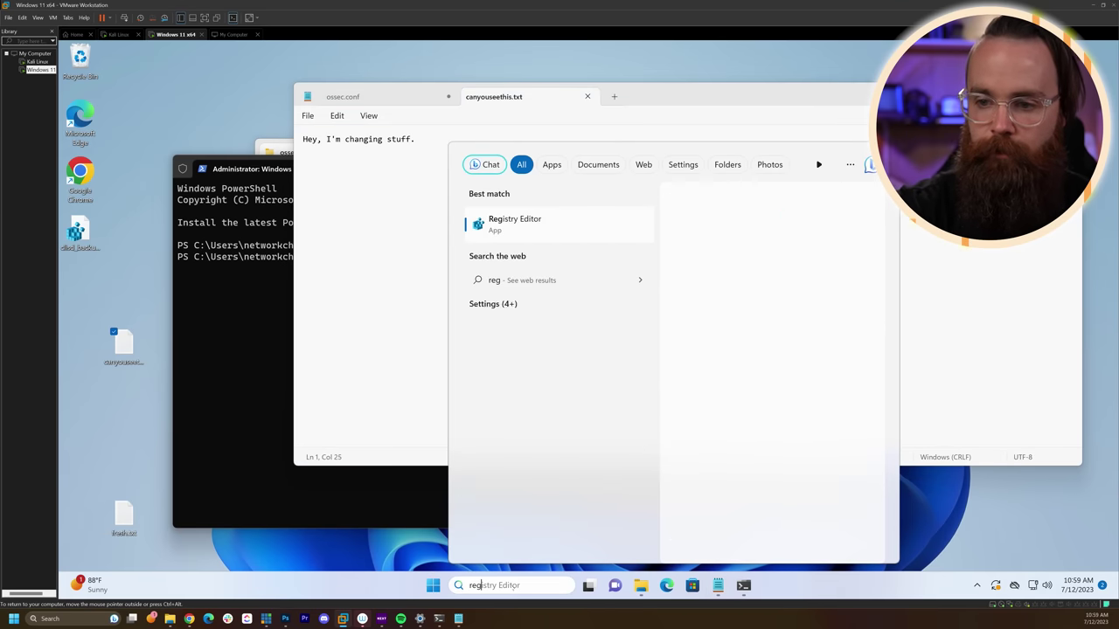
pyautogui.press('Return')
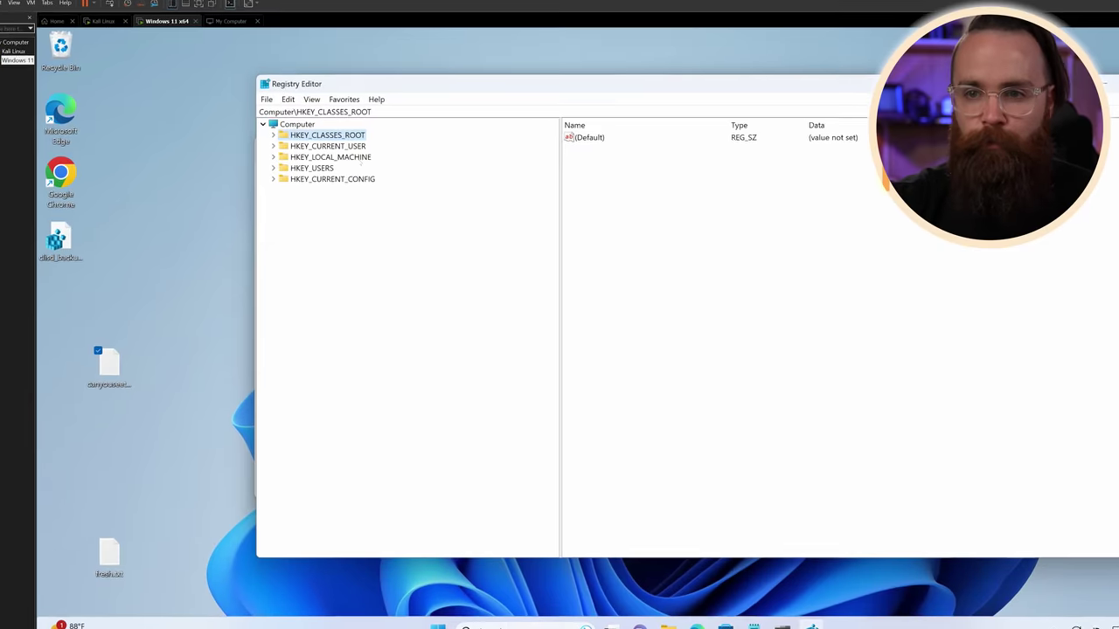
pyautogui.click(361, 160)
pyautogui.click(273, 157)
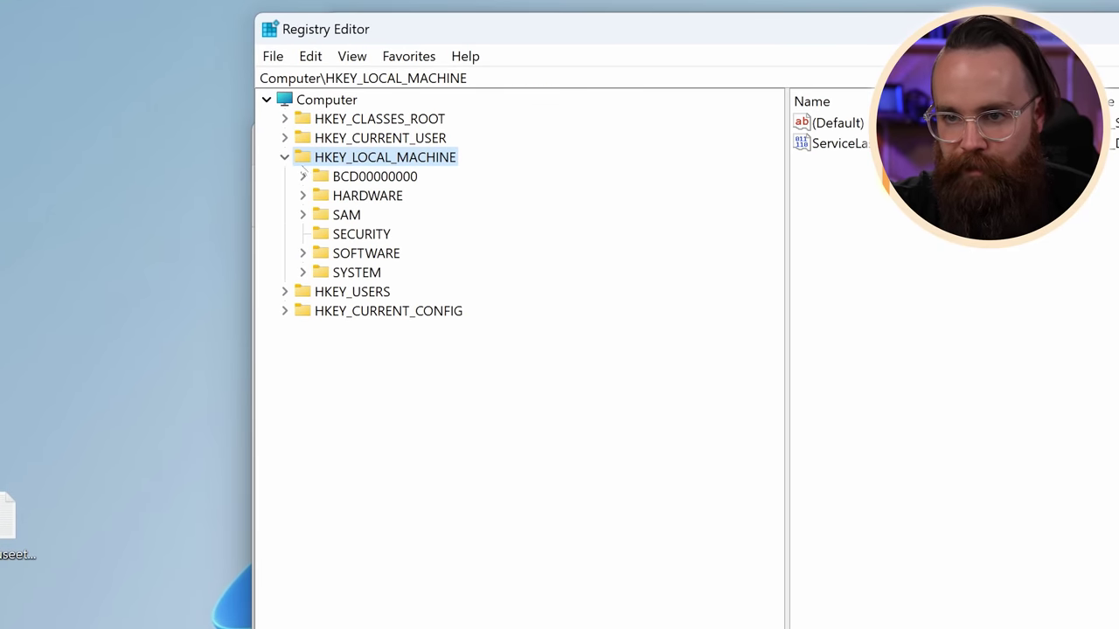
pyautogui.click(303, 252)
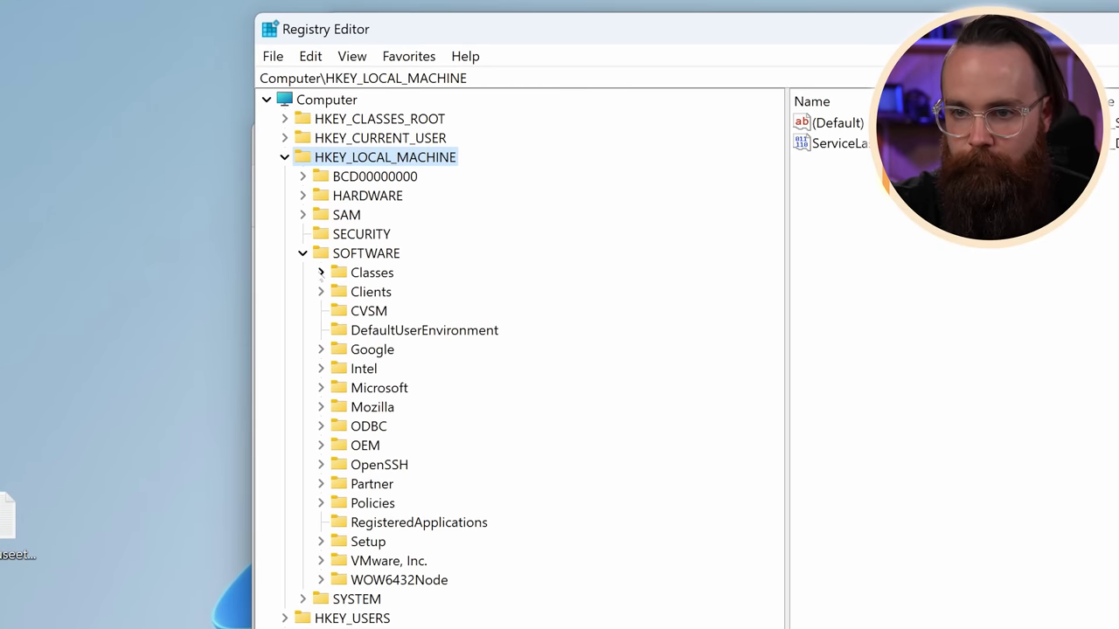
pyautogui.click(321, 273)
pyautogui.click(381, 118)
pyautogui.click(382, 105)
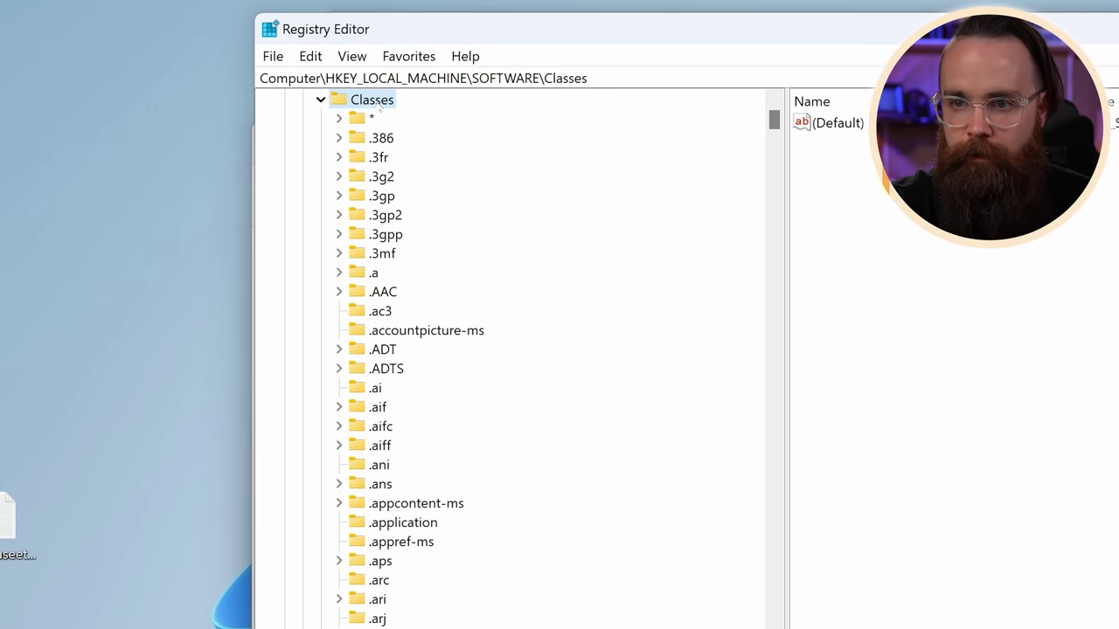
# - Create a new key under Classes, naming it with a person's name
pyautogui.rightClick(380, 105)
pyautogui.moveTo(464, 140)
pyautogui.click(682, 138)
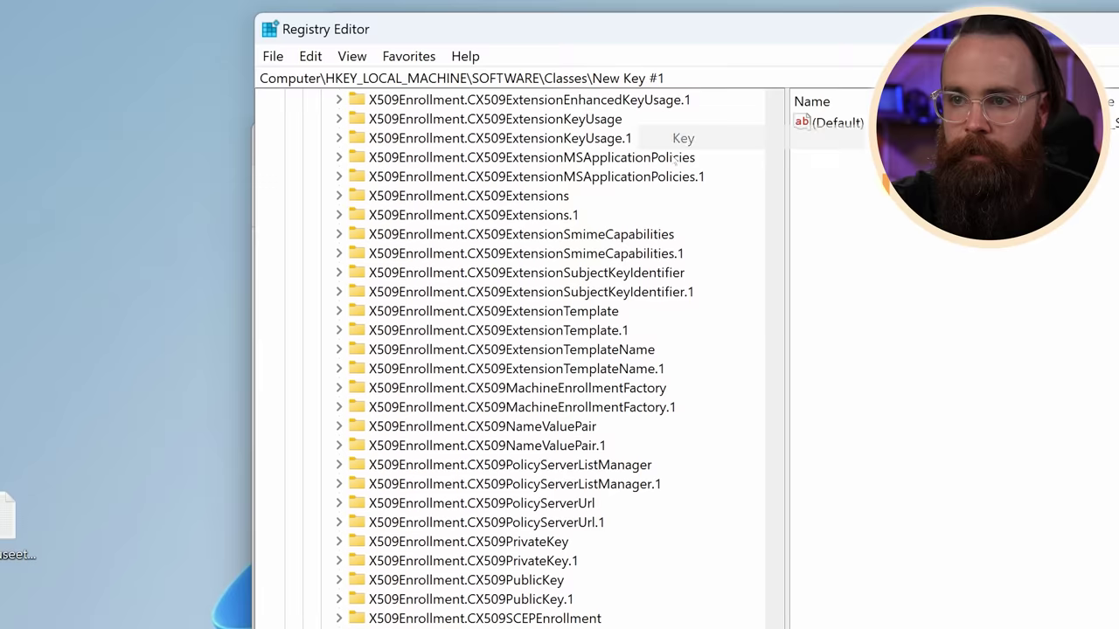
pyautogui.press('Return')
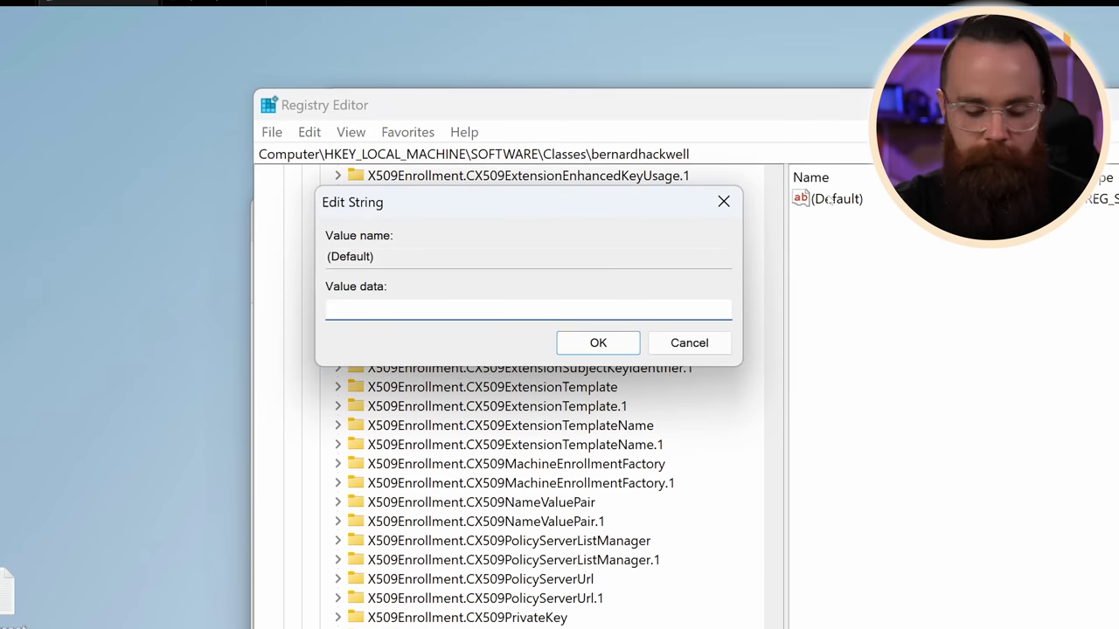
# - Set the new key's (Default) value to somethingfun and copy its key name
pyautogui.write('something')
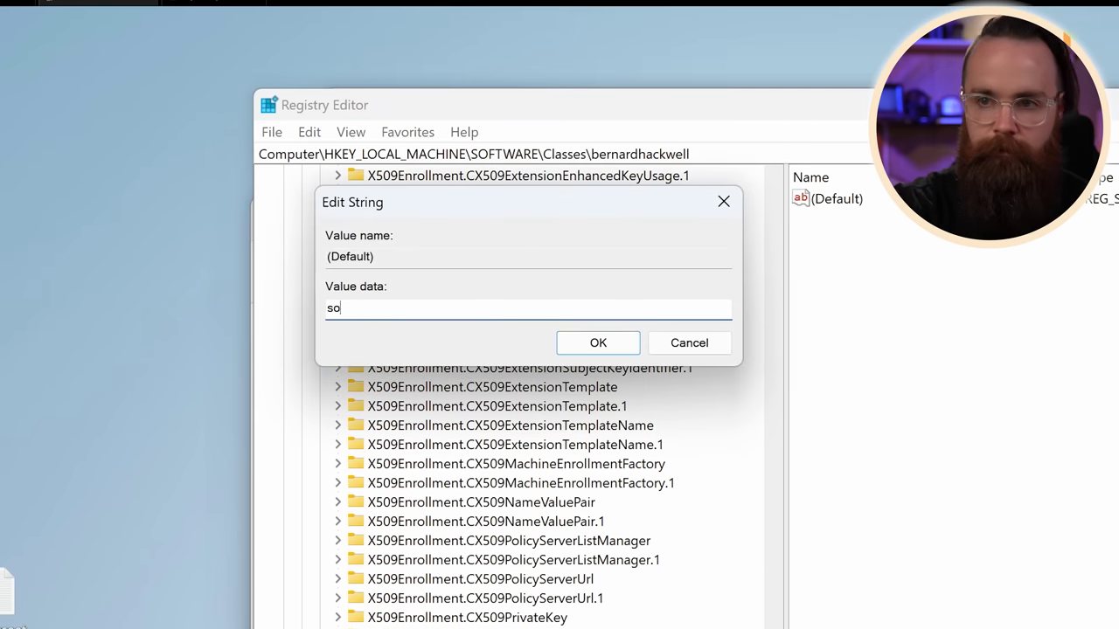
pyautogui.write('fun')
pyautogui.press('Return')
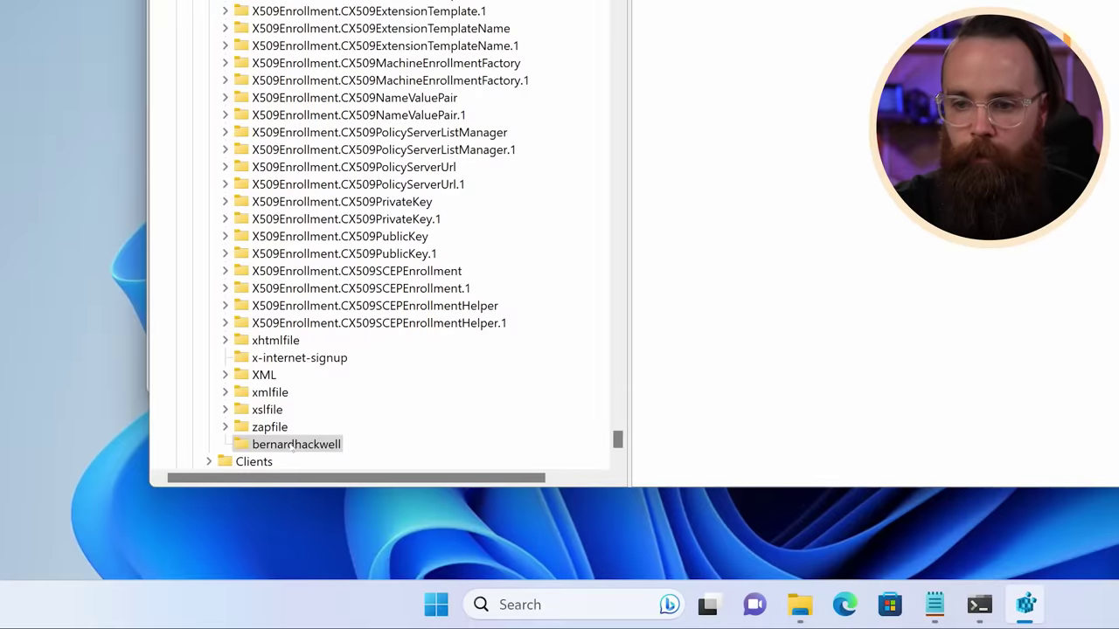
pyautogui.rightClick(292, 447)
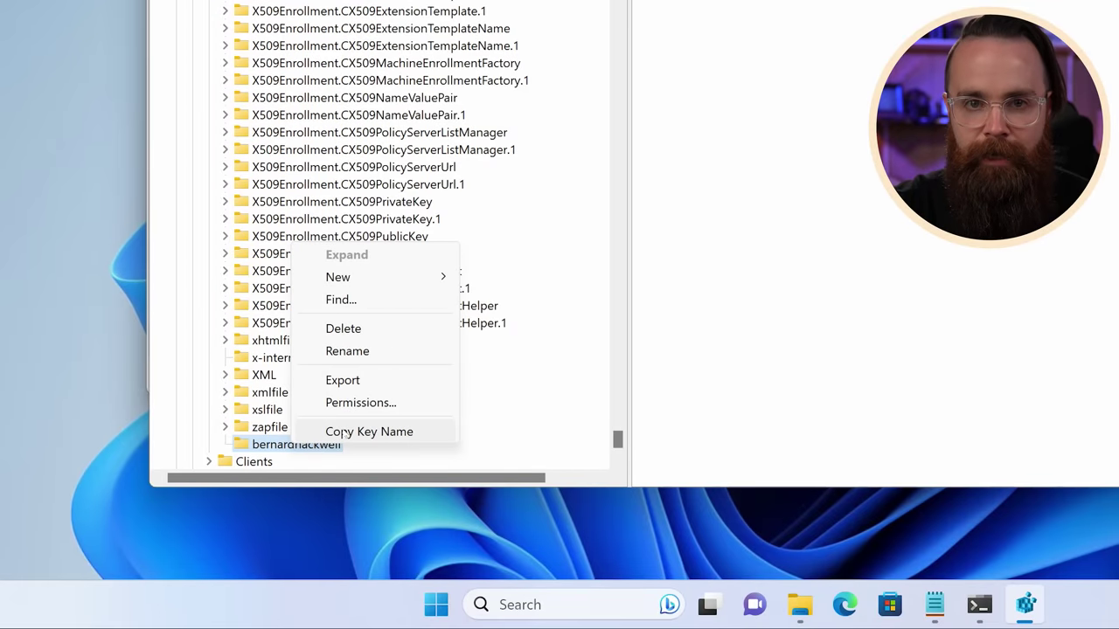
pyautogui.click(339, 432)
# - In ossec.conf, add a blank line after the last windows_registry entry
pyautogui.hotkey('alt', 'Tab')
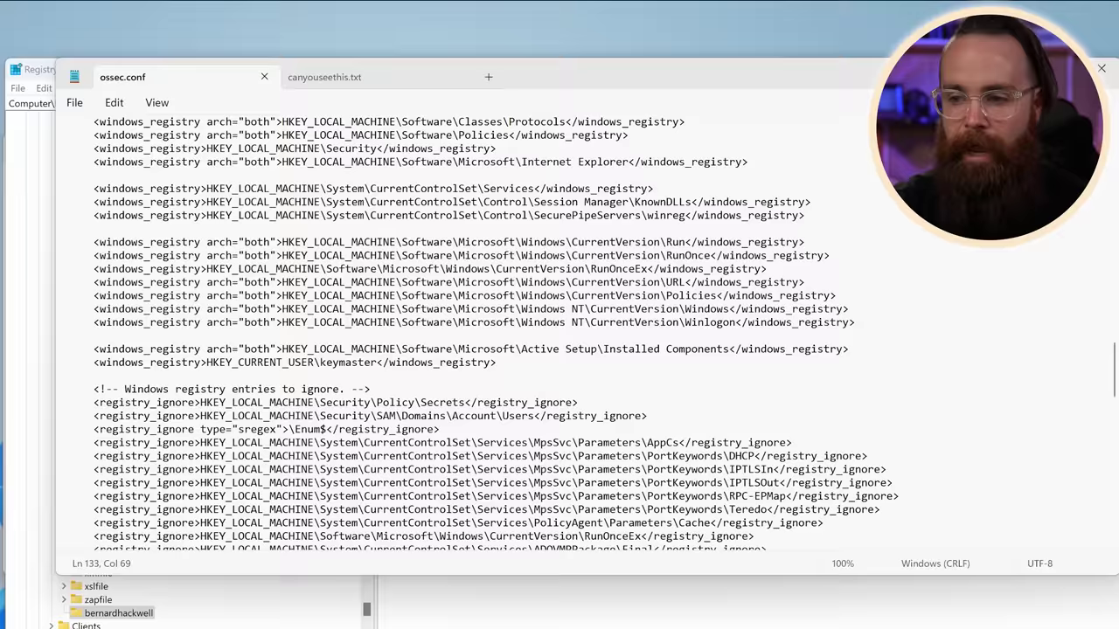
pyautogui.scroll(12, 362, 322)
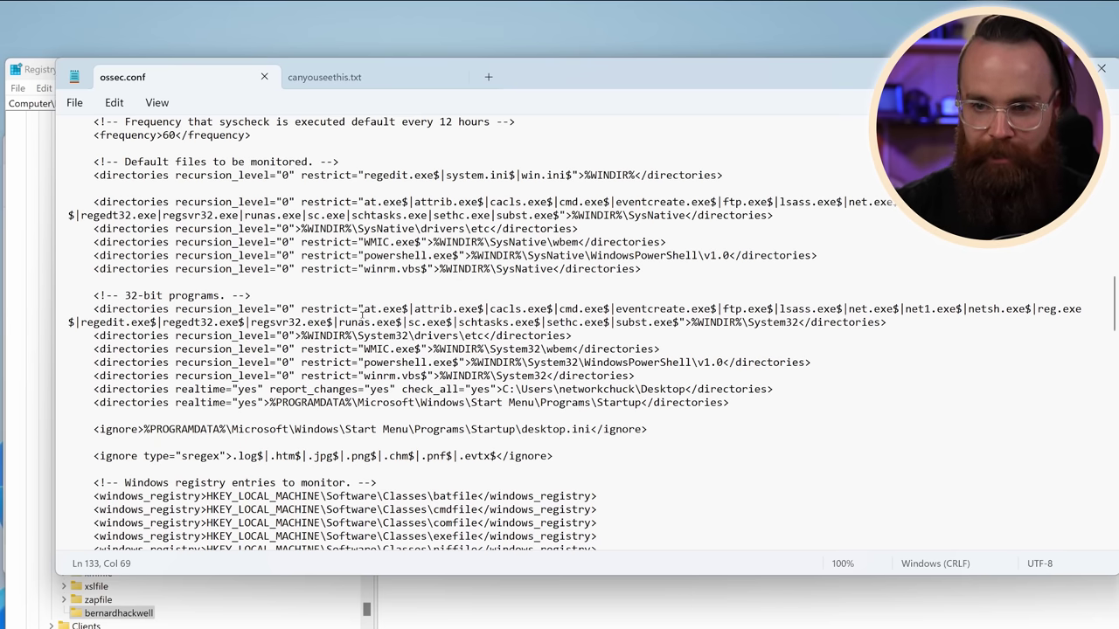
pyautogui.scroll(-4, 339, 210)
pyautogui.scroll(1, 147, 472)
pyautogui.doubleClick(139, 378)
pyautogui.scroll(-9, 208, 341)
pyautogui.click(520, 377)
pyautogui.press('Return')
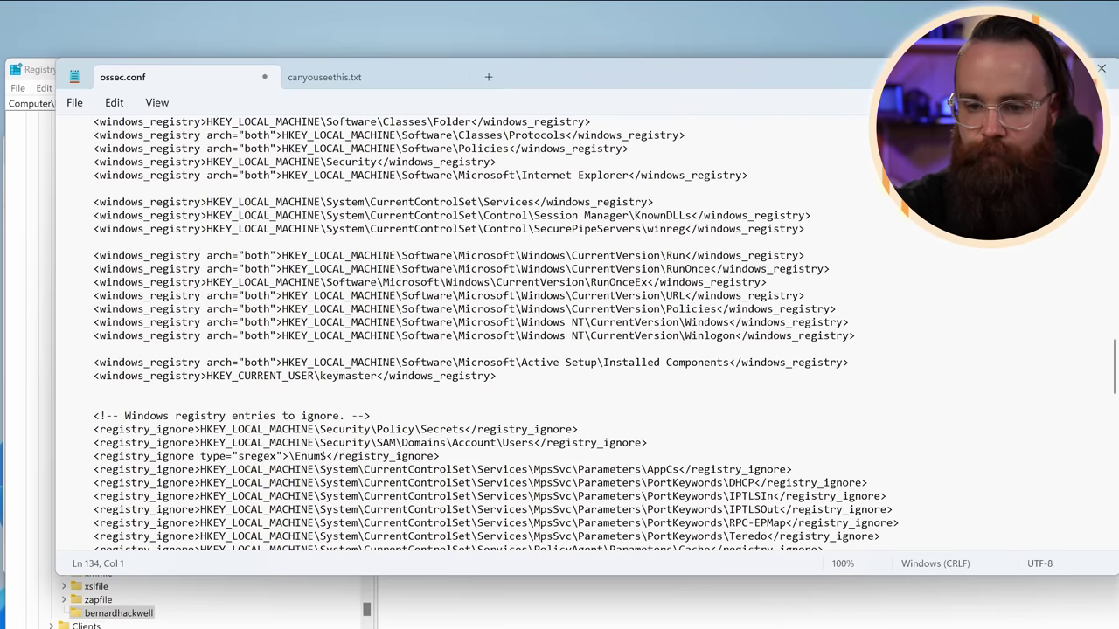
# - Write a <windows_registry> entry containing the pasted custom key path
pyautogui.moveTo(216, 417); pyautogui.dragTo(314, 417)
pyautogui.click(80, 402)
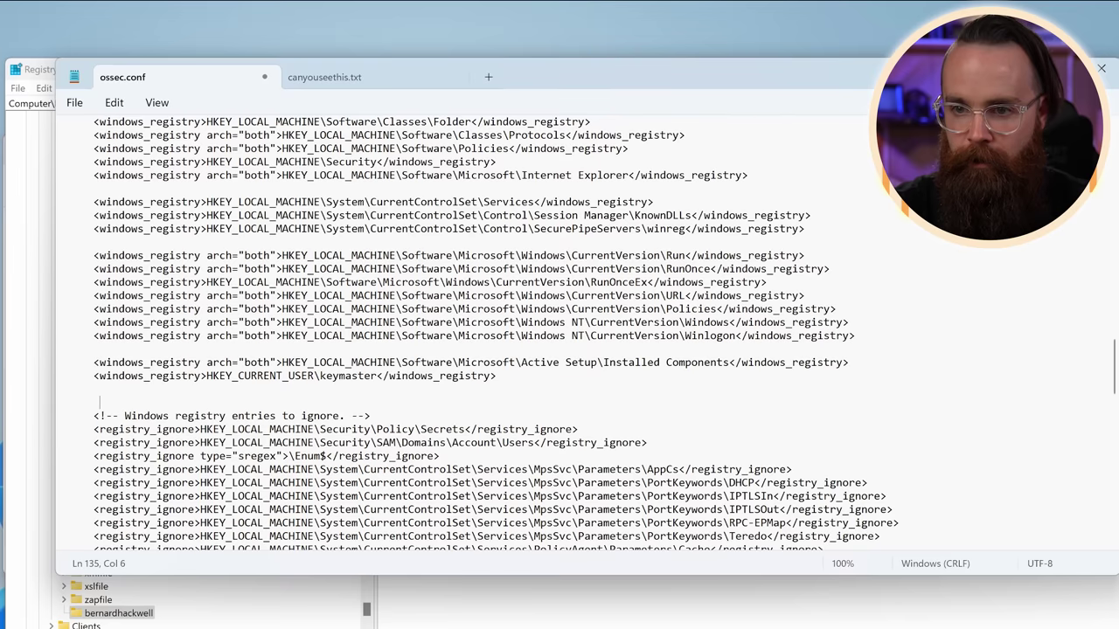
pyautogui.write('<windows_registry>')
pyautogui.hotkey('ctrl', 'v')
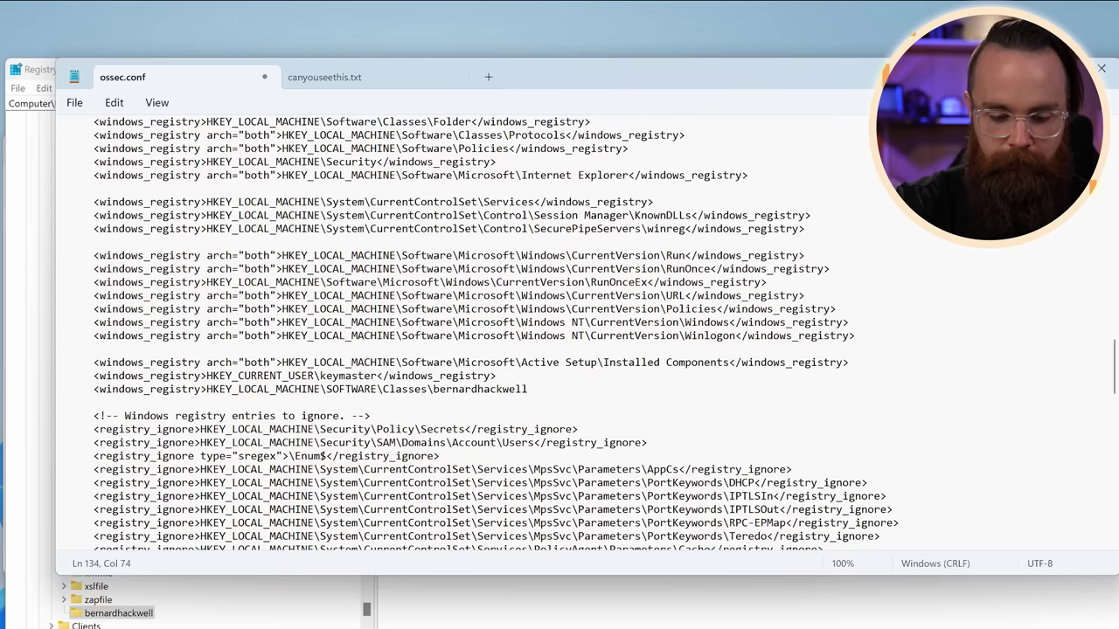
pyautogui.write('</windows')
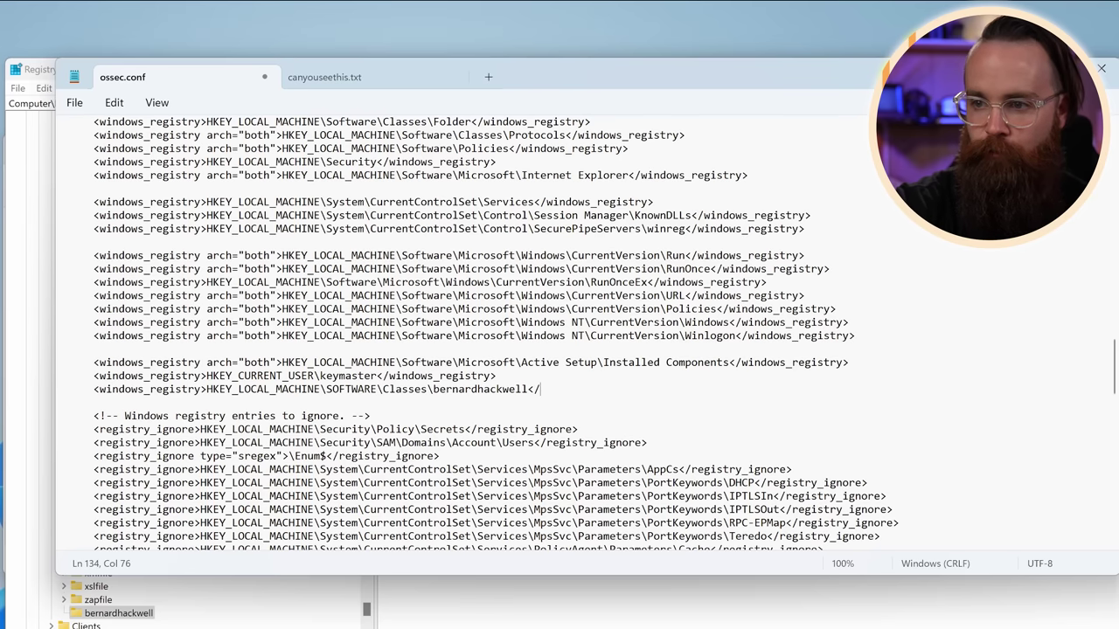
pyautogui.write('_registry>')
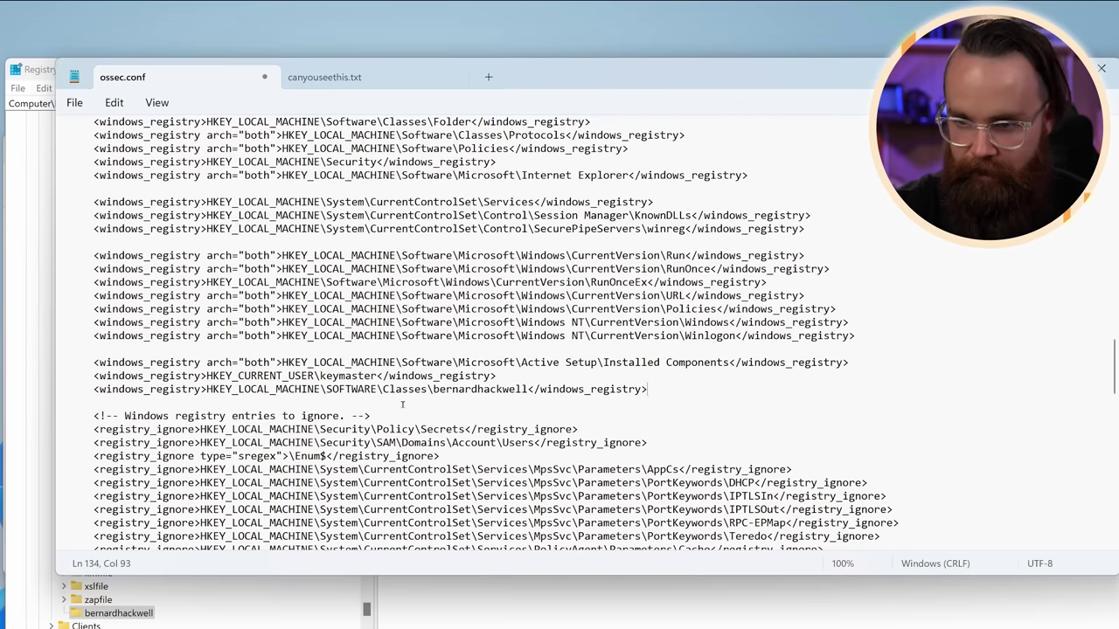
pyautogui.scroll(10, 403, 404)
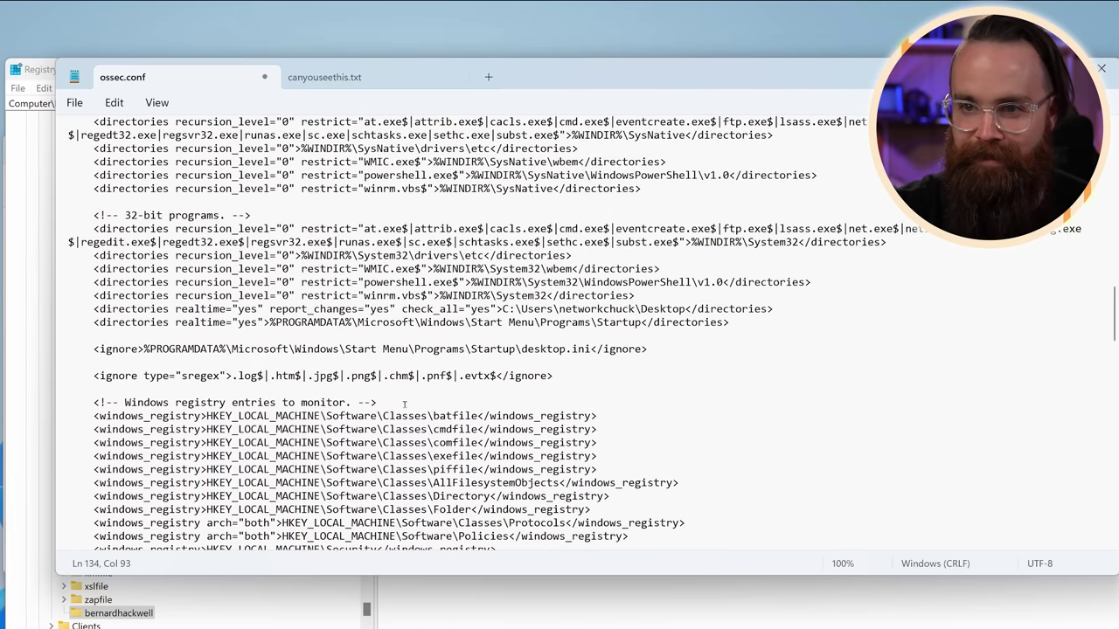
# - Change the syscheck frequency from 43200 to 30 and rerun restart-service -name wazuh
pyautogui.scroll(7, 404, 404)
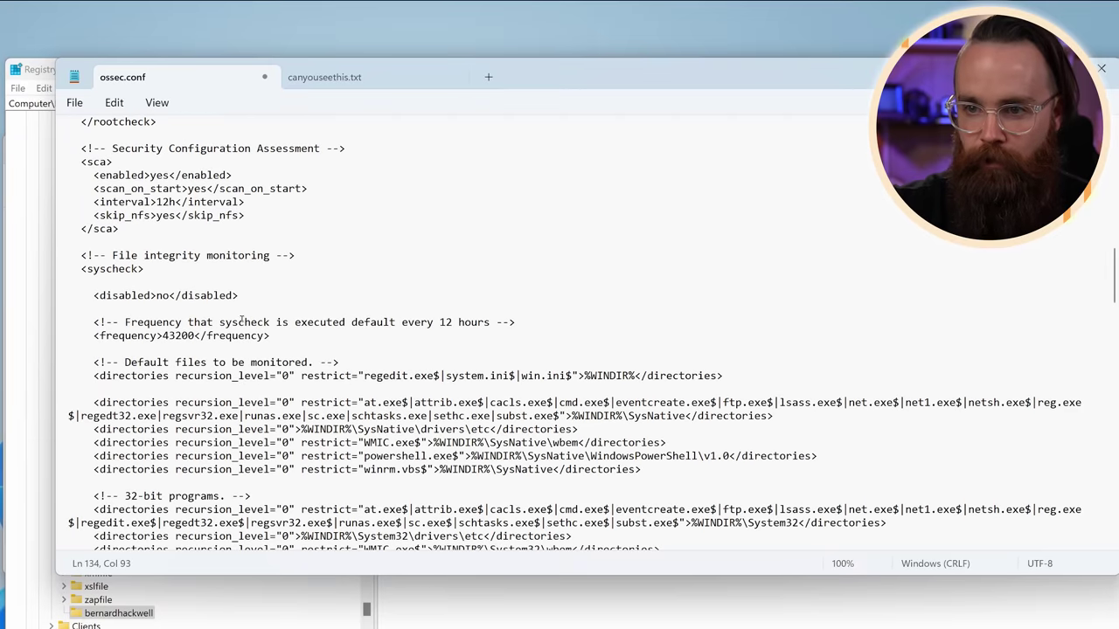
pyautogui.moveTo(145, 323); pyautogui.dragTo(479, 322)
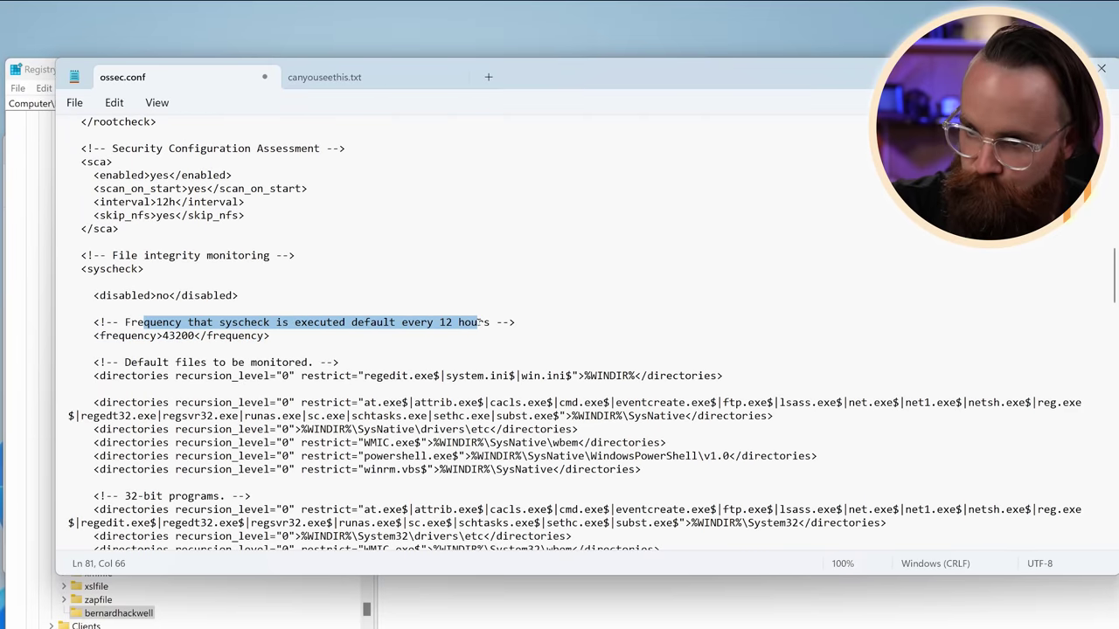
pyautogui.click(165, 335)
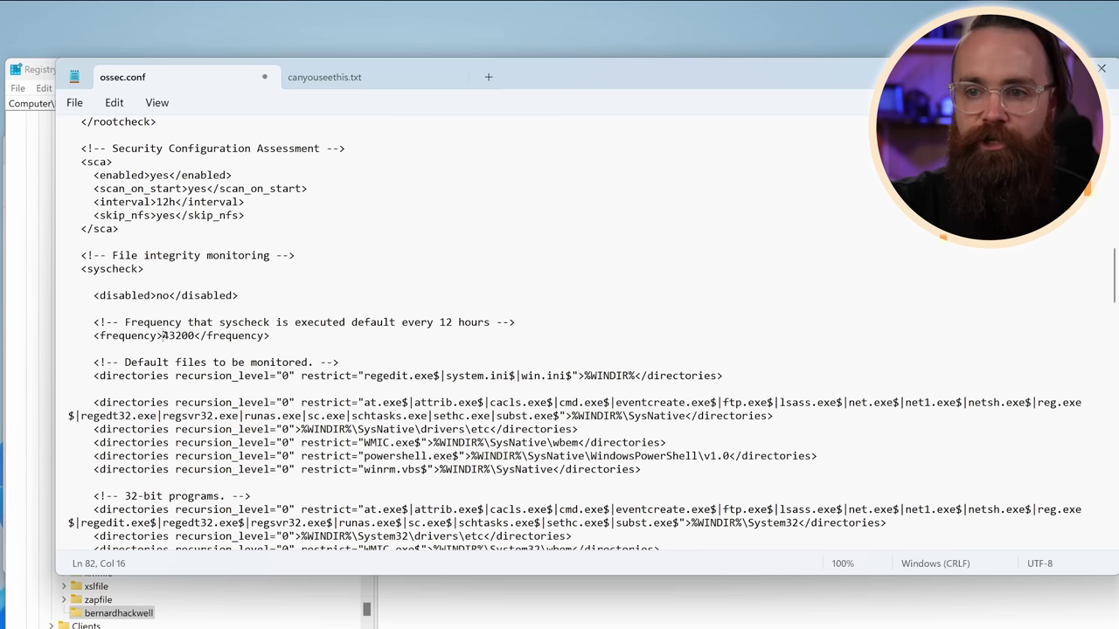
pyautogui.moveTo(162, 336); pyautogui.dragTo(194, 336)
pyautogui.write('60')
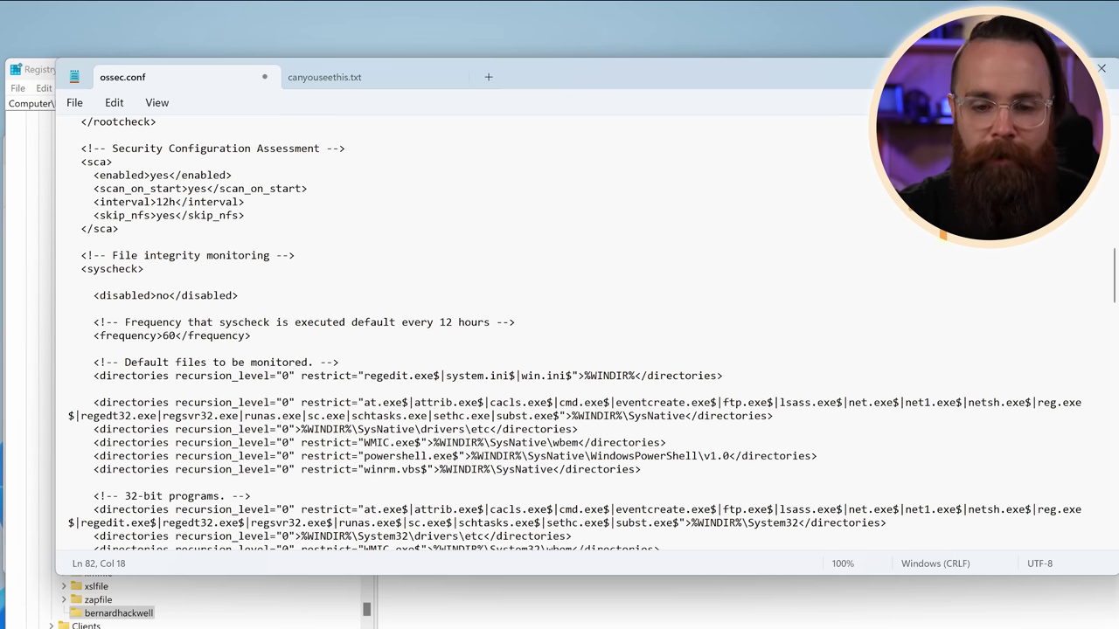
pyautogui.press('BackSpace')
pyautogui.press('BackSpace')
pyautogui.write('30')
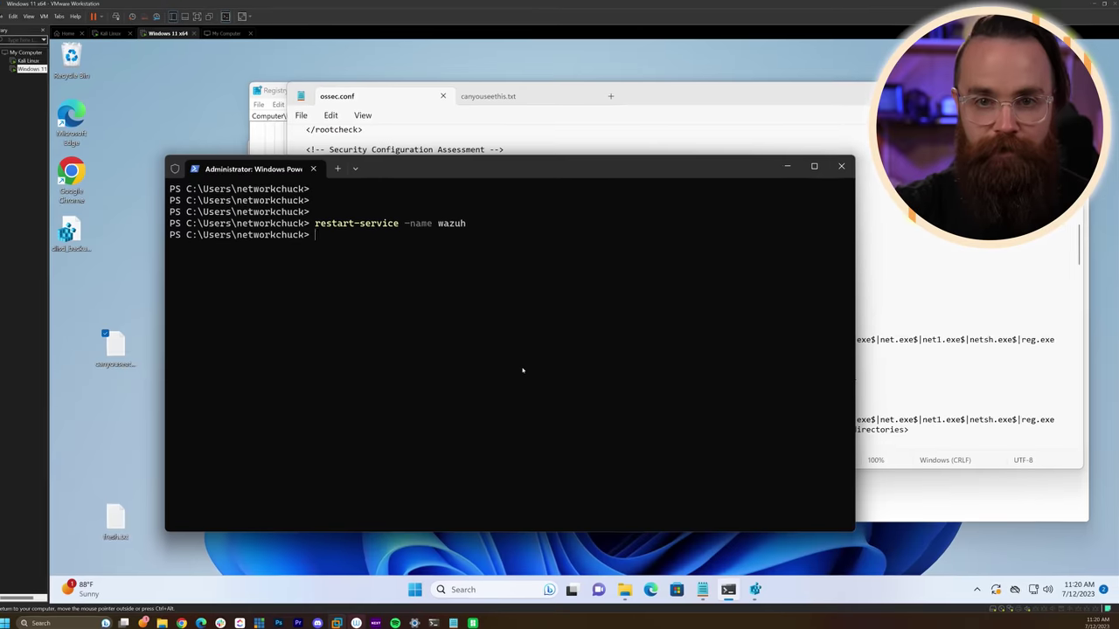
pyautogui.press('Up')
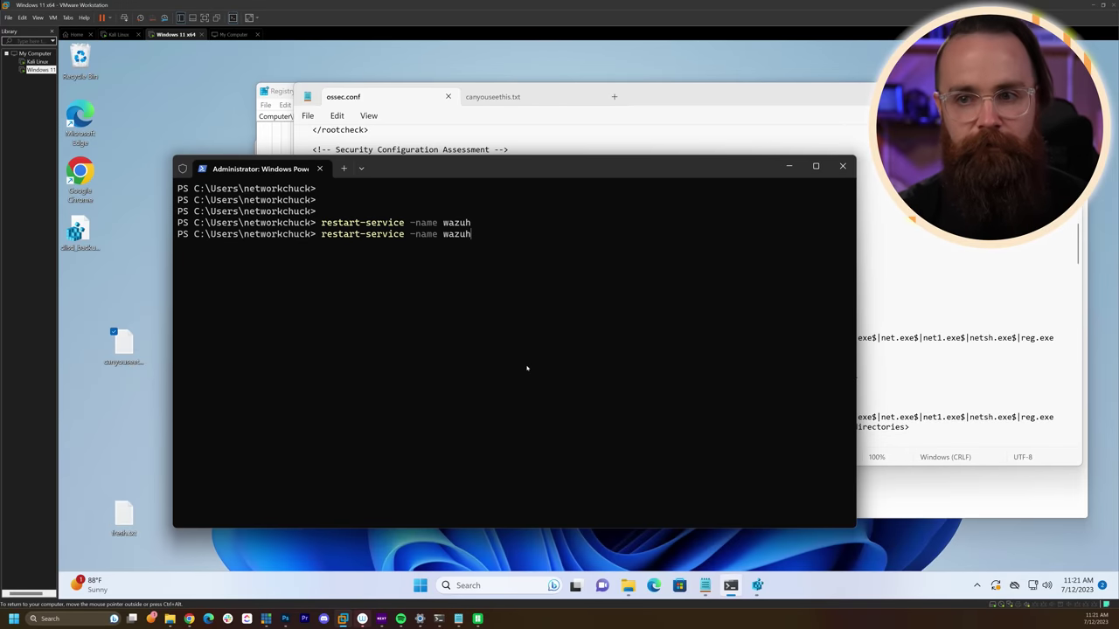
pyautogui.press('Return')
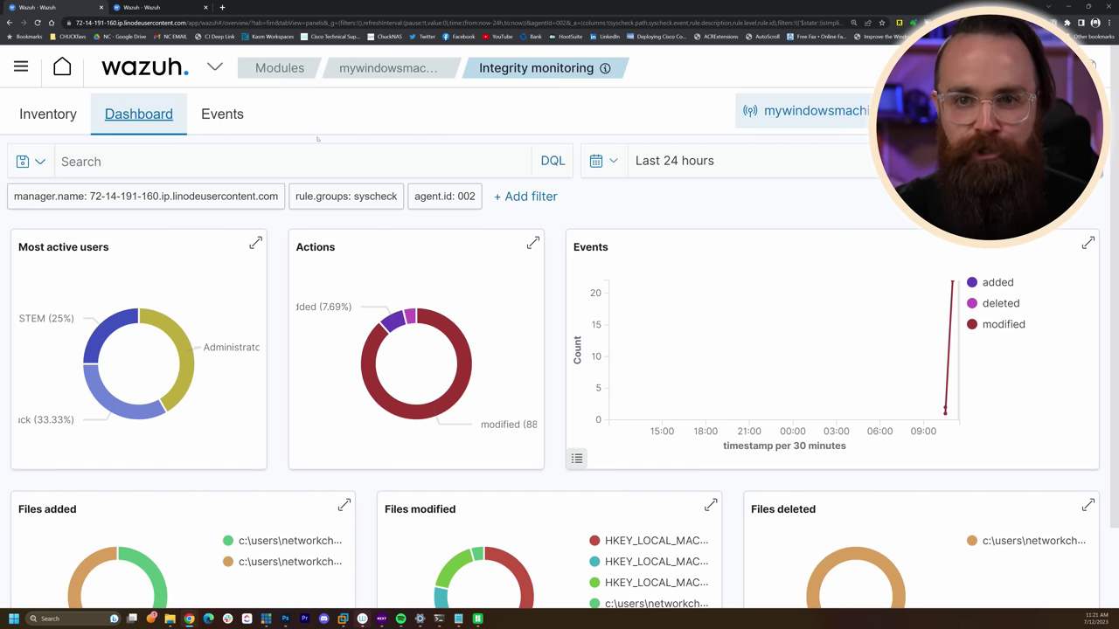
# - Search the Windows Registry inventory for the new custom key's name
pyautogui.click(48, 114)
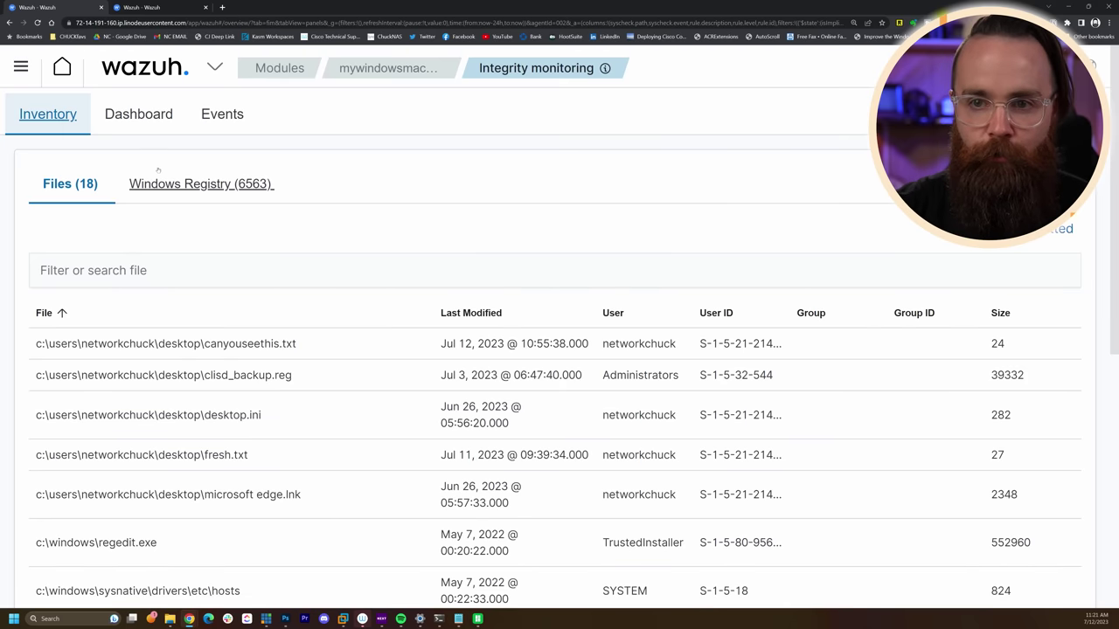
pyautogui.click(193, 185)
pyautogui.click(191, 271)
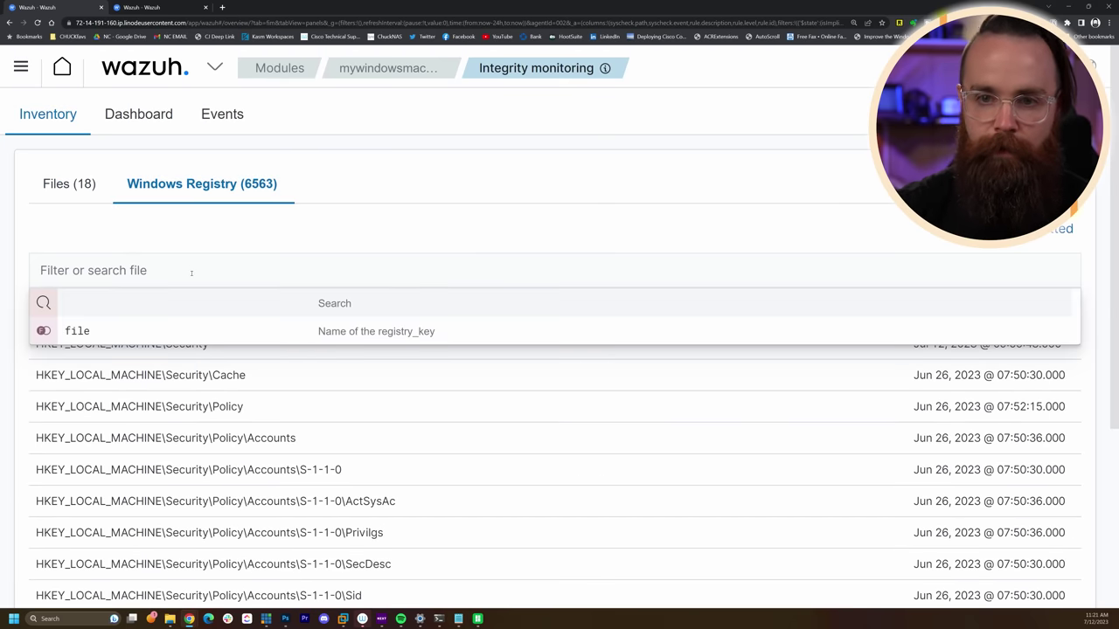
pyautogui.write('bernard')
pyautogui.press('Return')
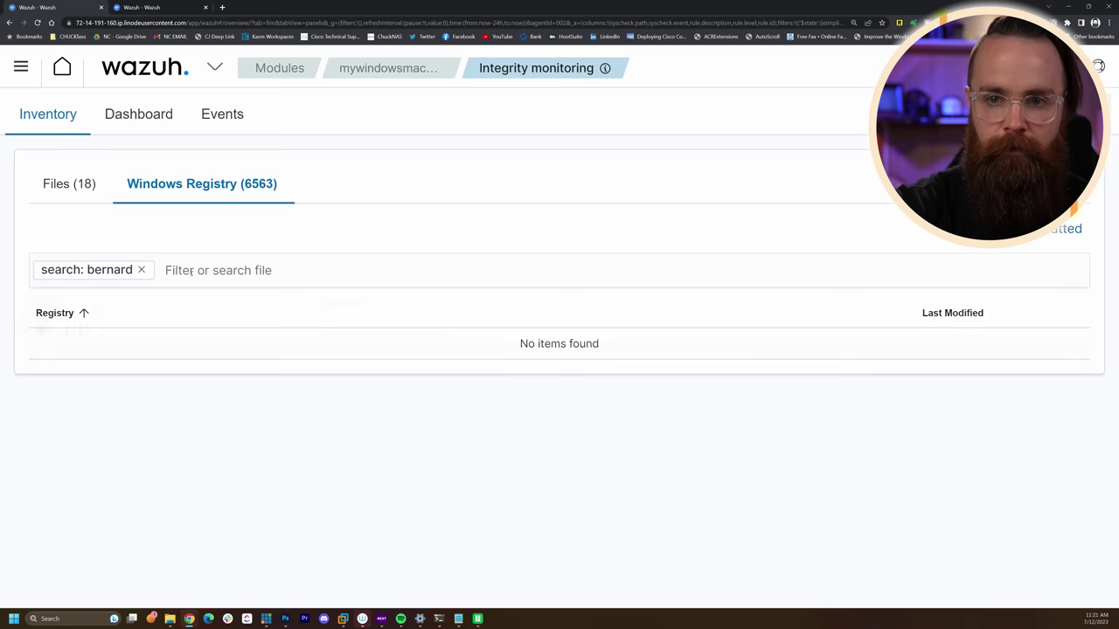
pyautogui.click(188, 184)
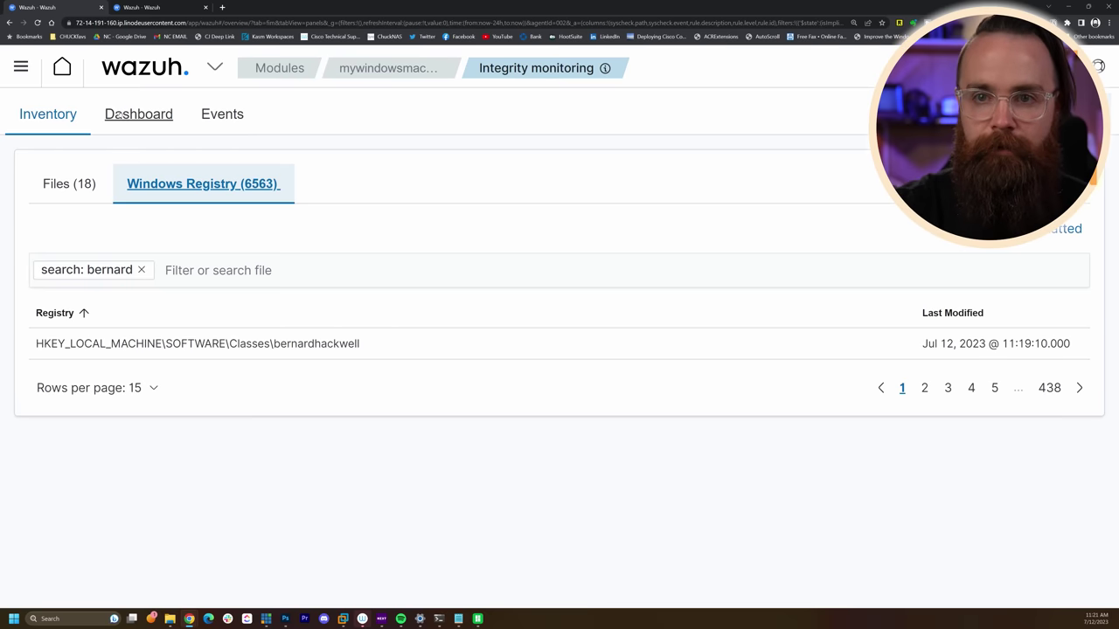
# - View the integrity monitoring Events list of 26 hits
pyautogui.click(222, 115)
pyautogui.scroll(-2, 498, 378)
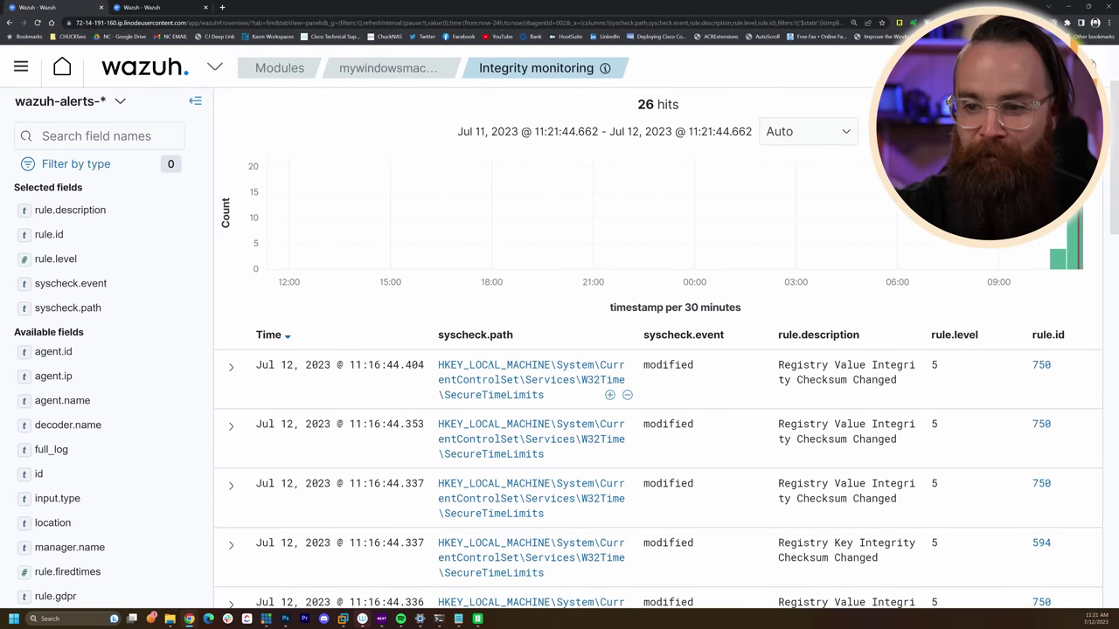
pyautogui.scroll(2, 558, 376)
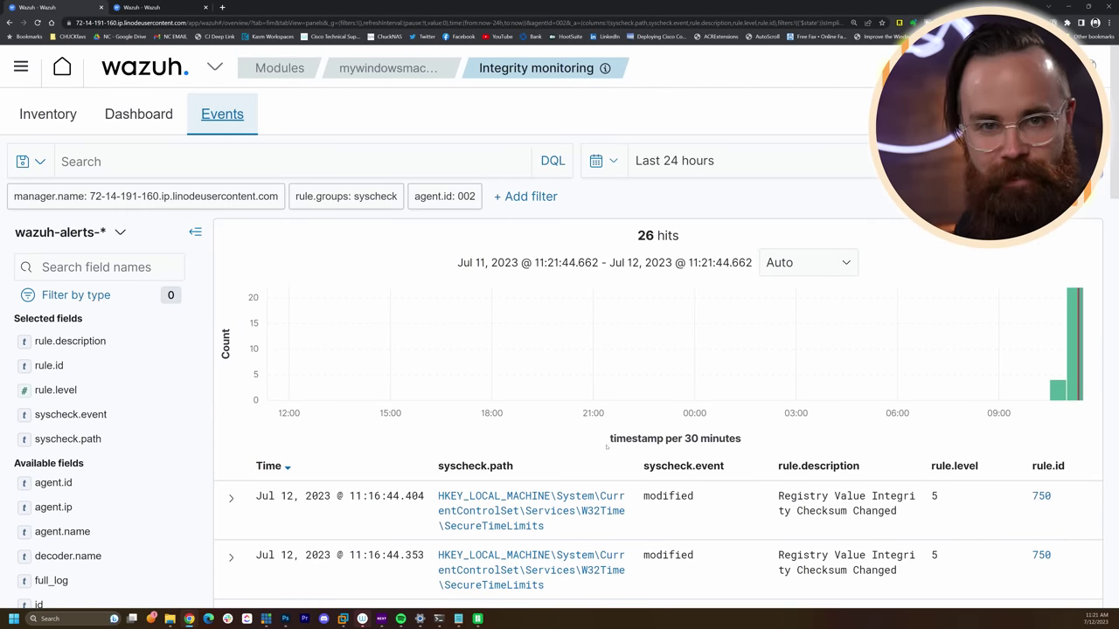
pyautogui.scroll(-1, 605, 447)
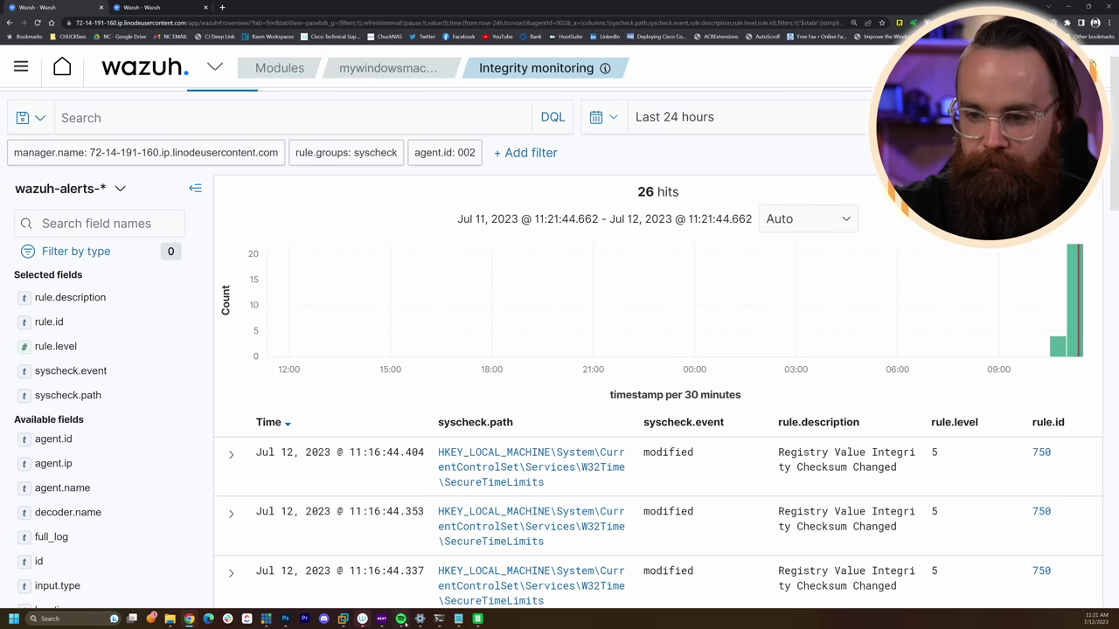
# - Retype the custom key's (Default) value as somethingelsefu in Registry Editor
pyautogui.moveTo(342, 619)
pyautogui.click(411, 560)
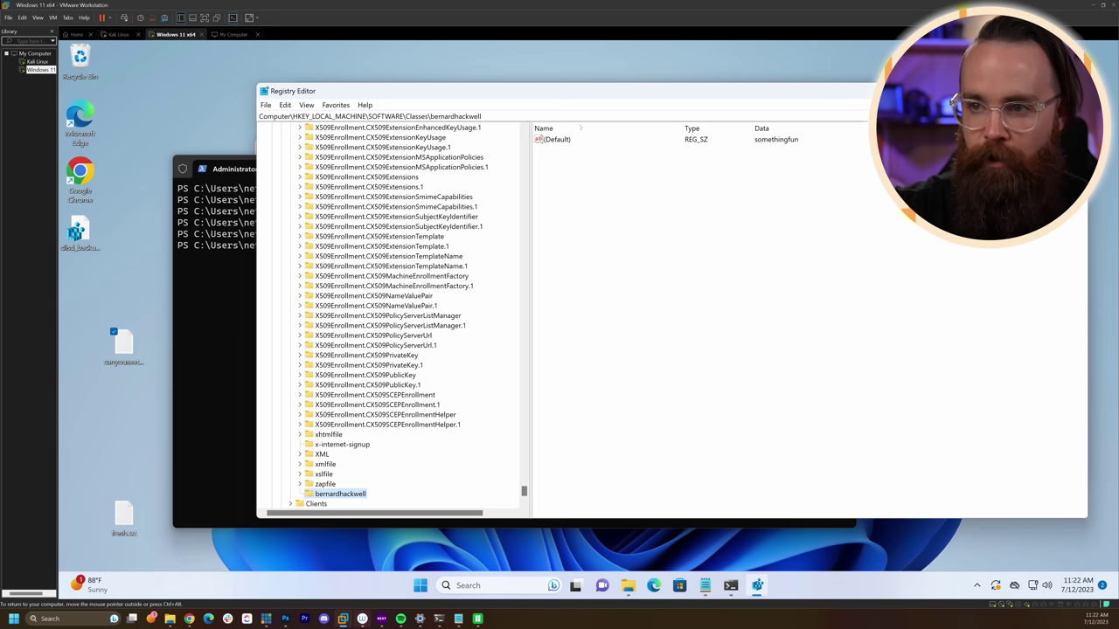
pyautogui.doubleClick(557, 140)
pyautogui.write('s')
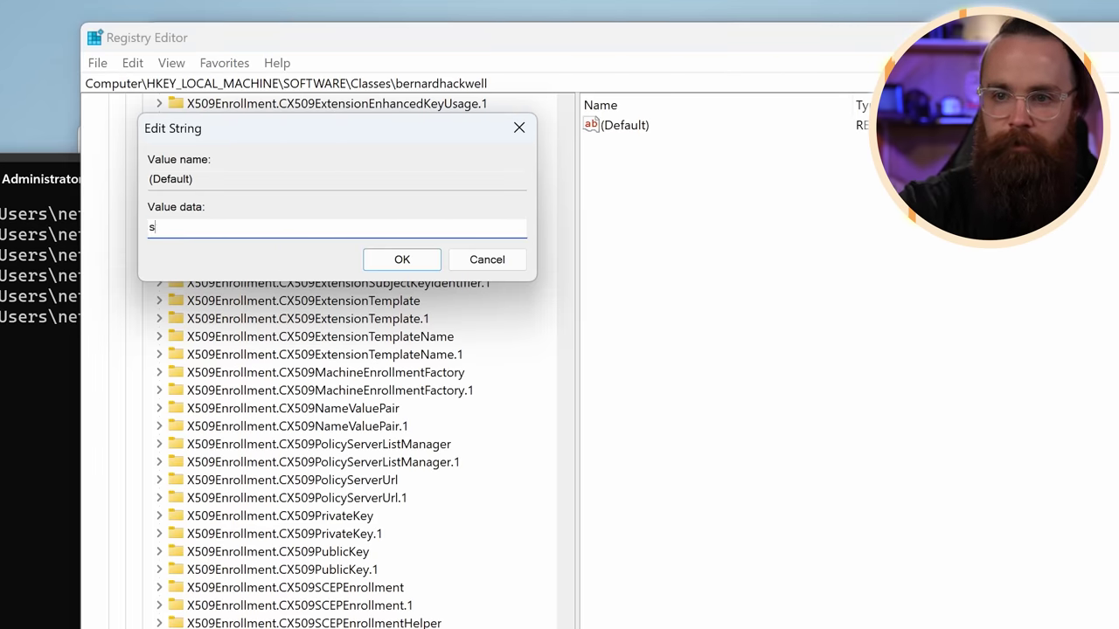
pyautogui.write('omethingelsefu')
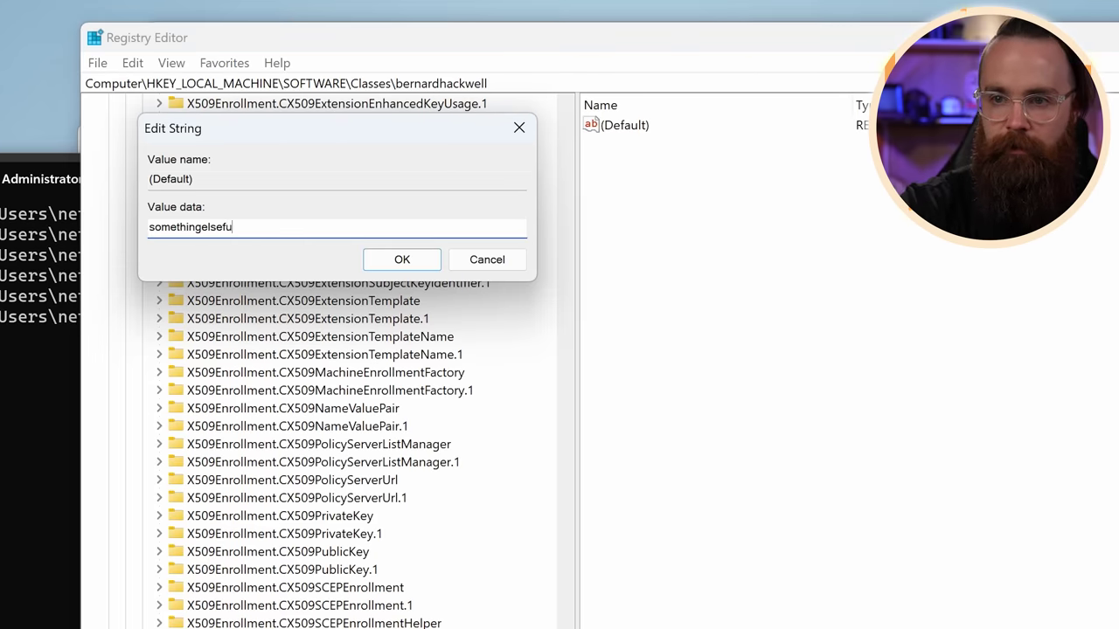
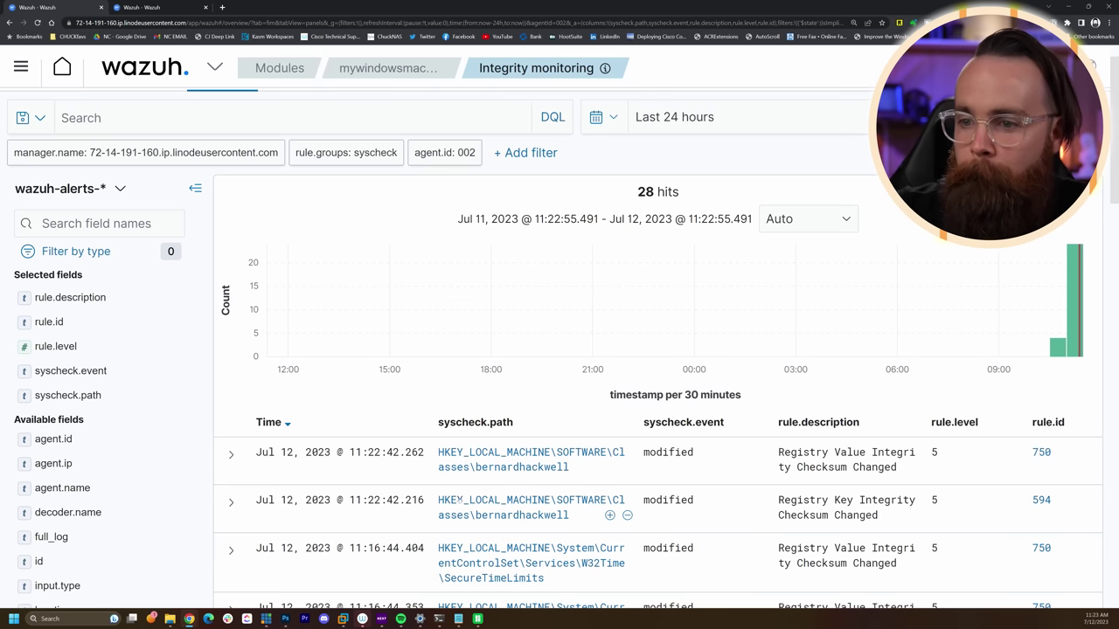
pyautogui.tripleClick(437, 502)
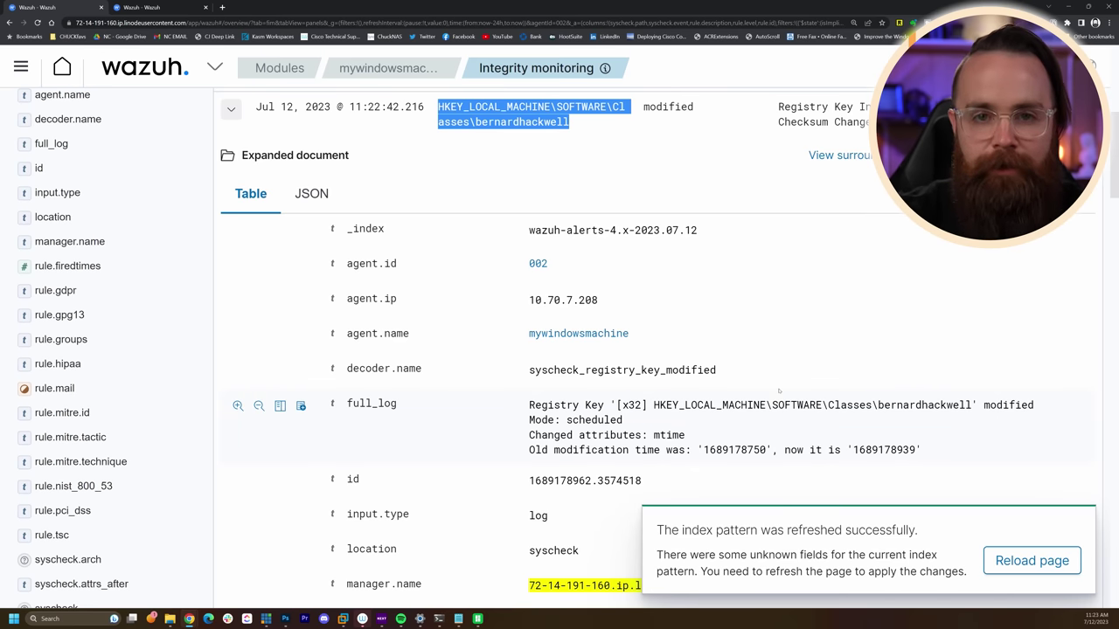
pyautogui.click(342, 619)
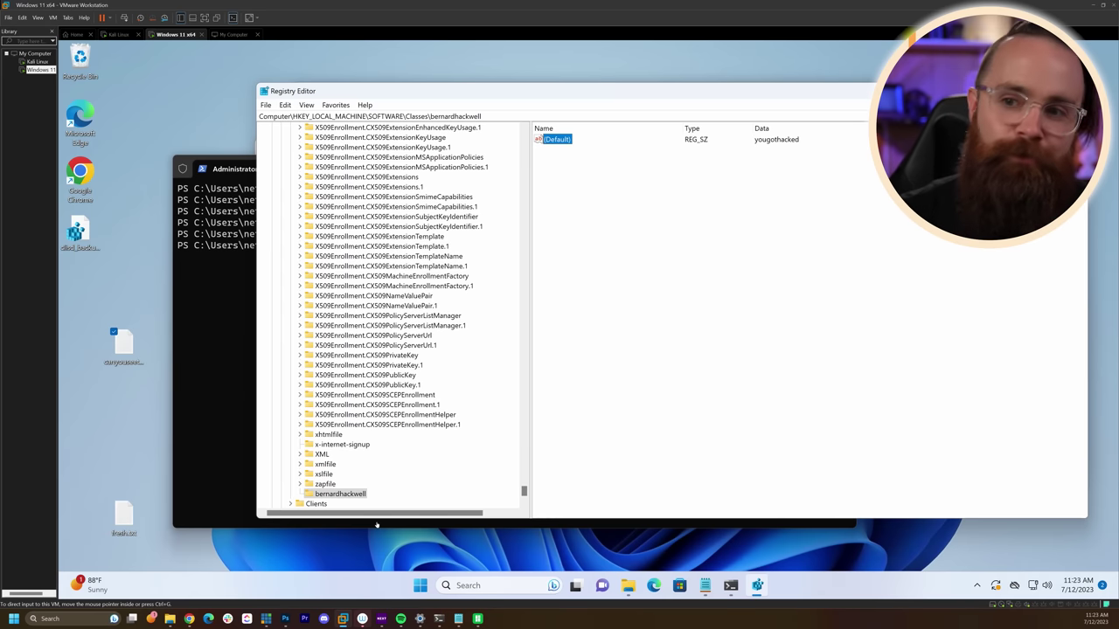
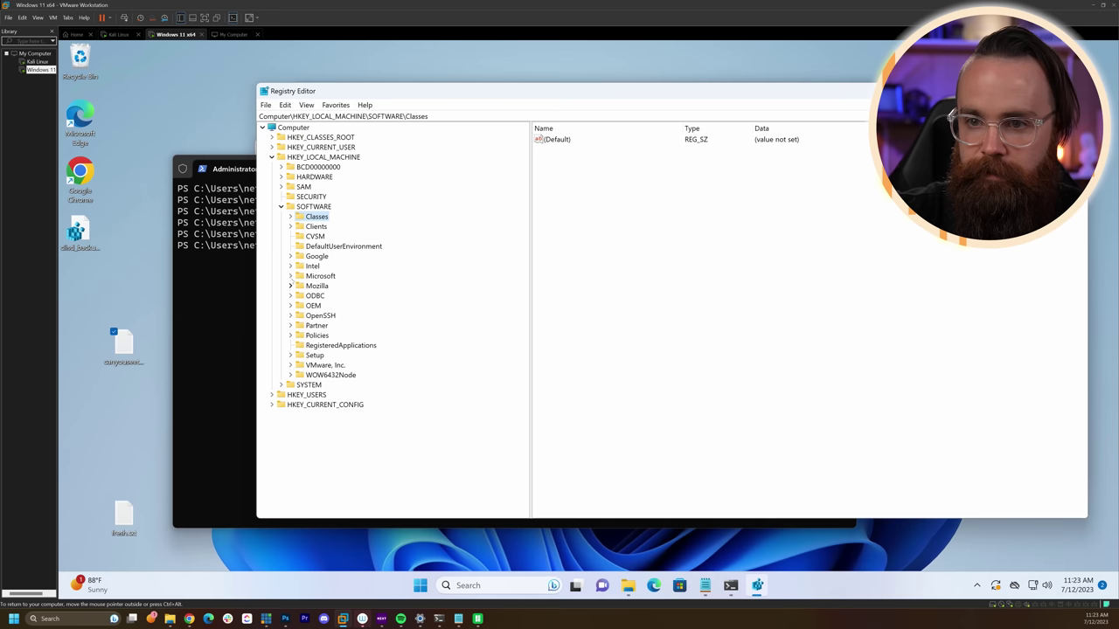
# - Expand HKEY_LOCAL_MACHINE\SOFTWARE\Microsoft\Windows to reveal subkeys like CurrentVersion and Shell
pyautogui.click(290, 275)
pyautogui.scroll(-20, 352, 286)
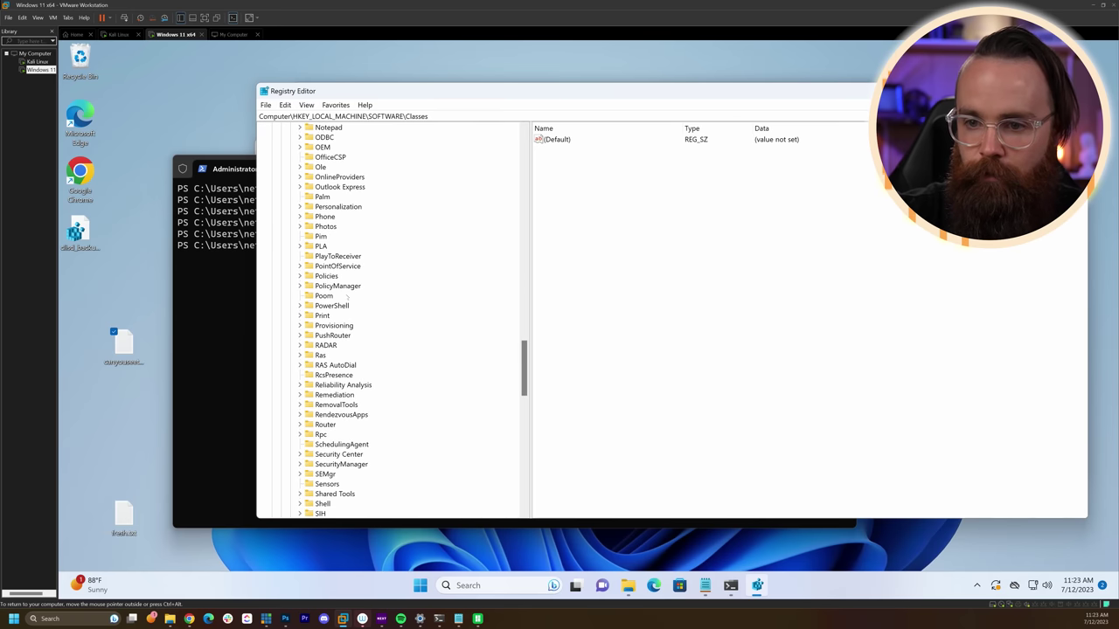
pyautogui.click(299, 453)
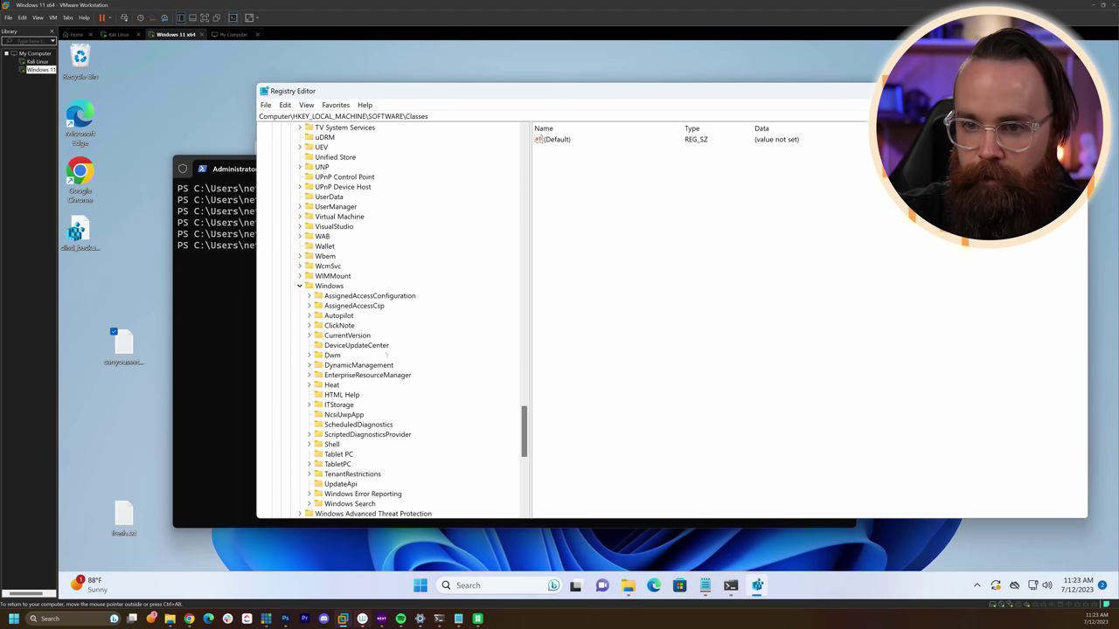
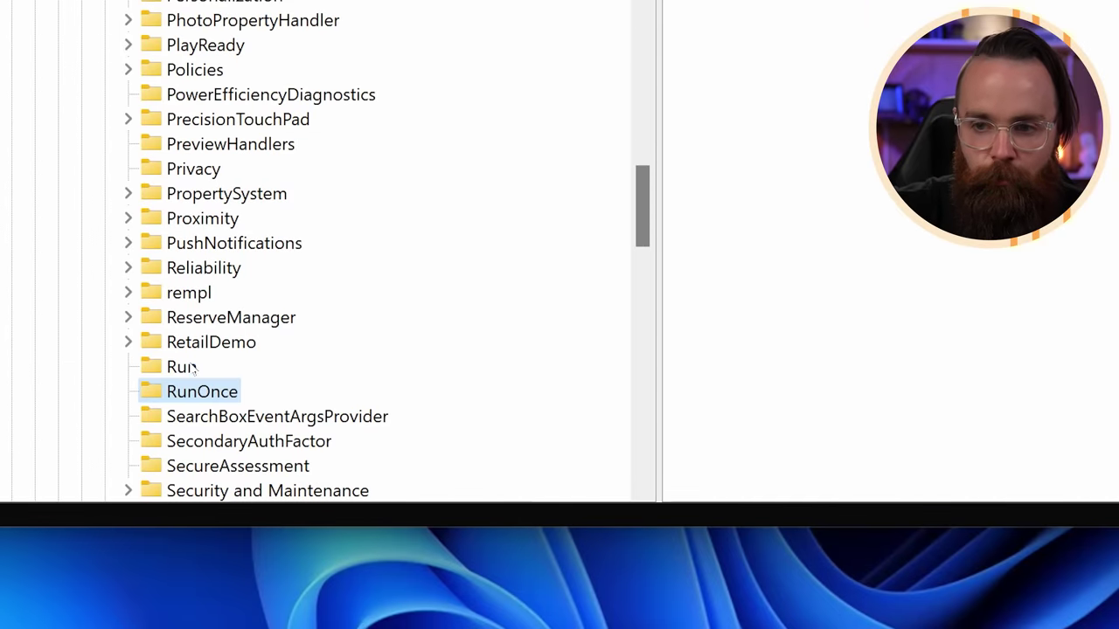
# - Select the Run key under CurrentVersion to view its startup entries
pyautogui.click(194, 371)
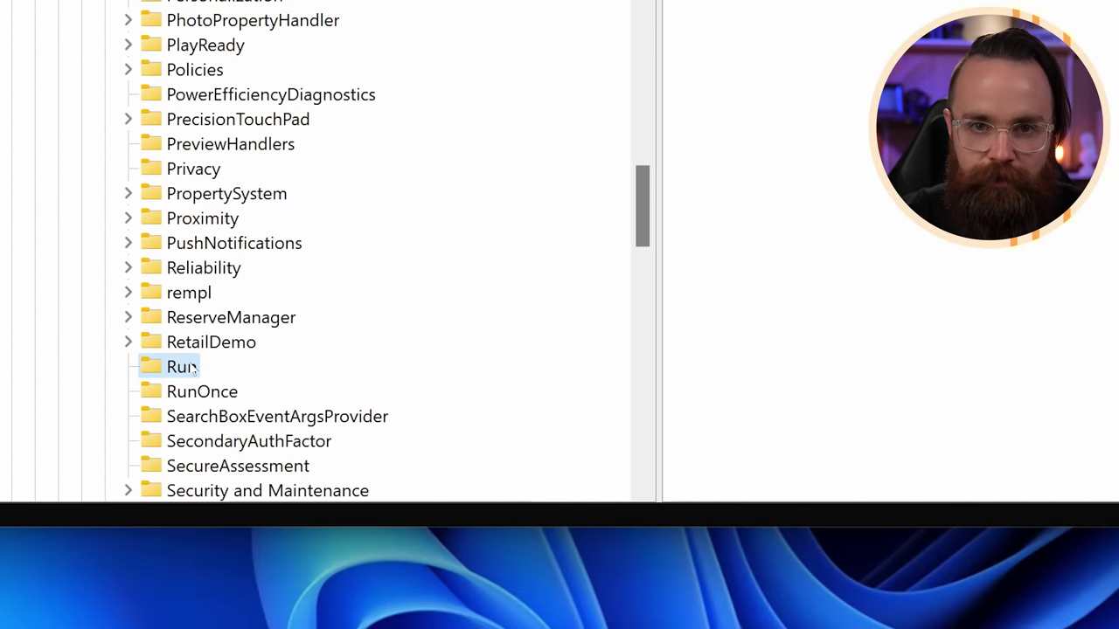
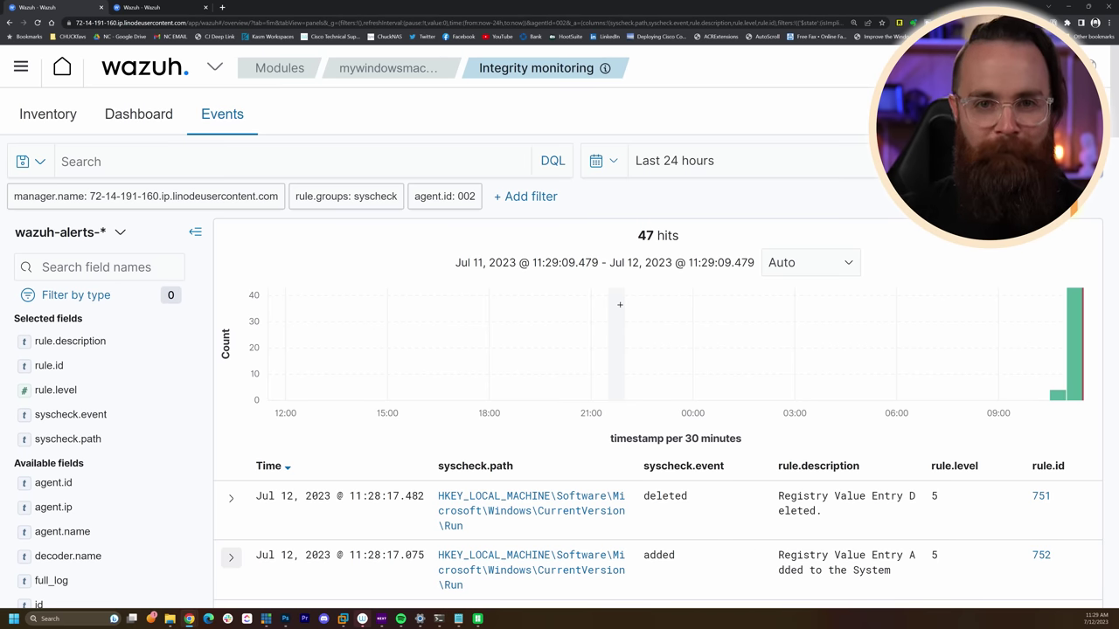
# - Highlight the modified value and the registry Run path in the Windows integrity monitoring event
pyautogui.scroll(-2, 612, 350)
pyautogui.doubleClick(668, 424)
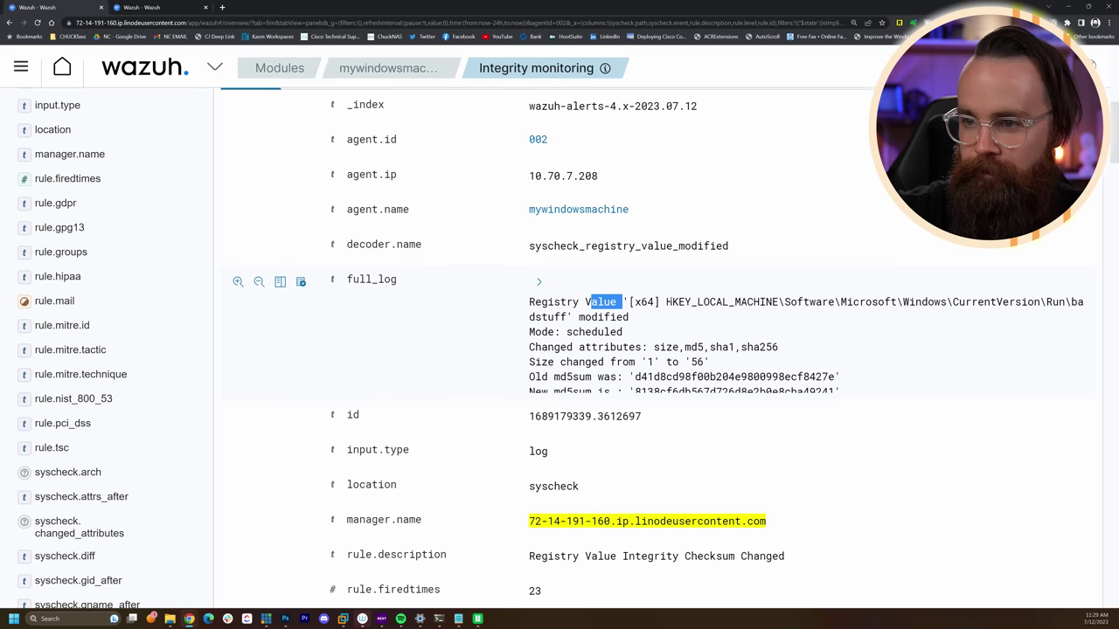
pyautogui.moveTo(622, 301); pyautogui.dragTo(603, 316)
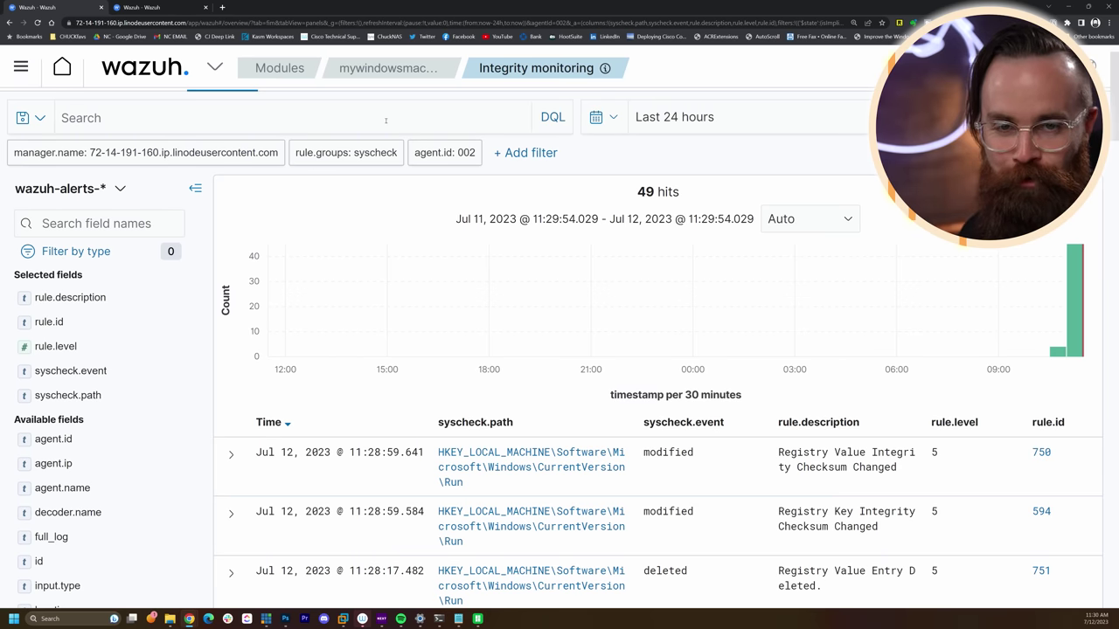
# - From the Agents list, open the Ubuntu 20.04 agent's Security events
pyautogui.click(181, 69)
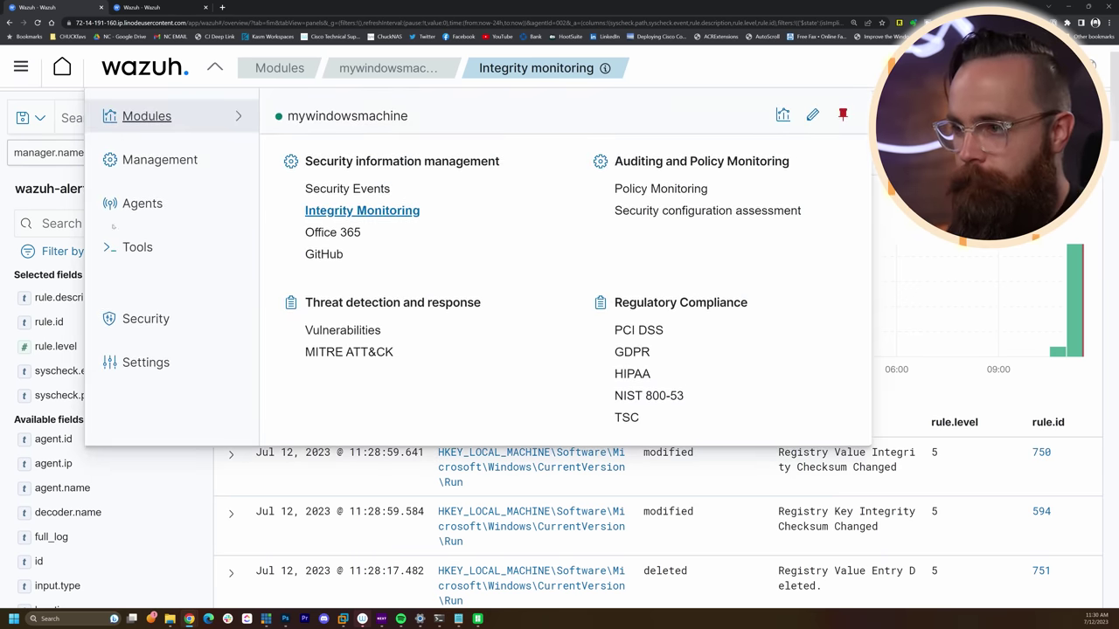
pyautogui.click(142, 203)
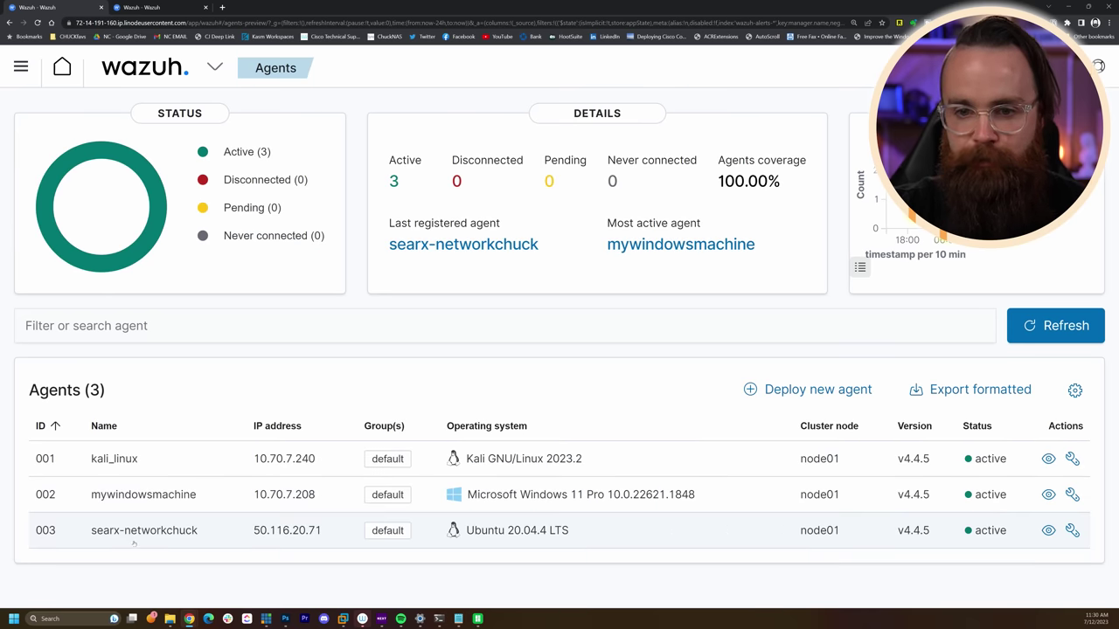
pyautogui.click(145, 531)
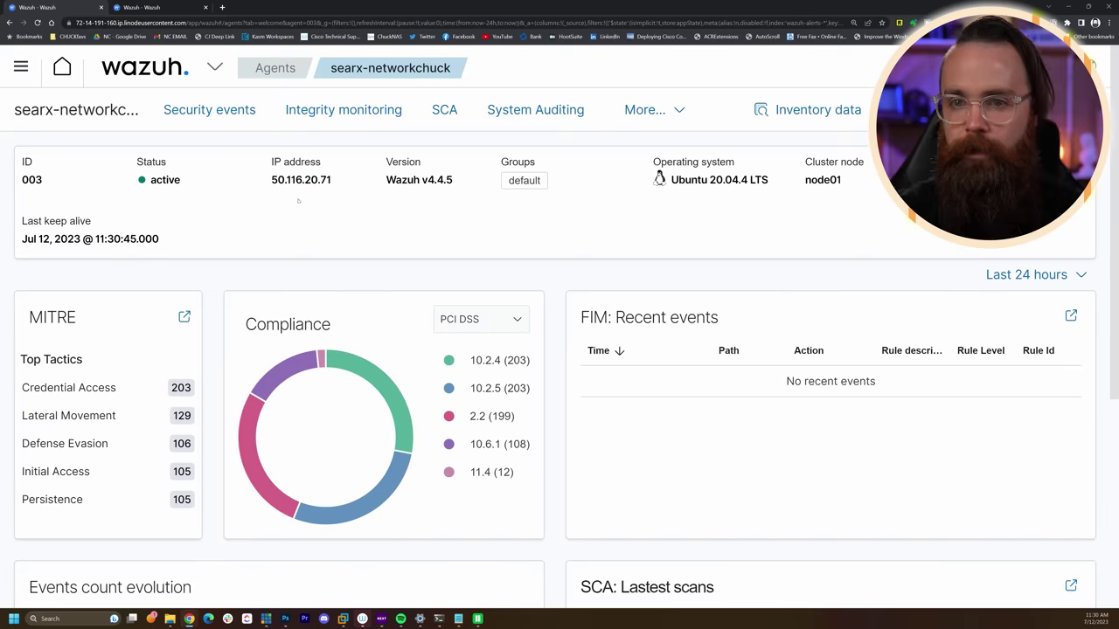
pyautogui.click(210, 111)
pyautogui.click(137, 116)
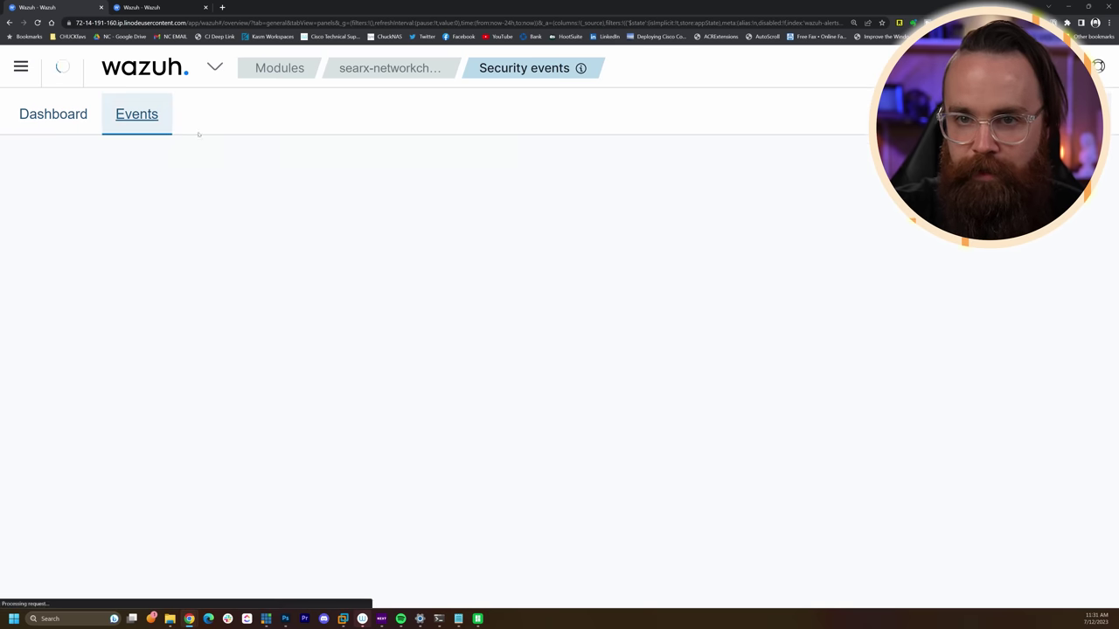
pyautogui.scroll(-3, 748, 323)
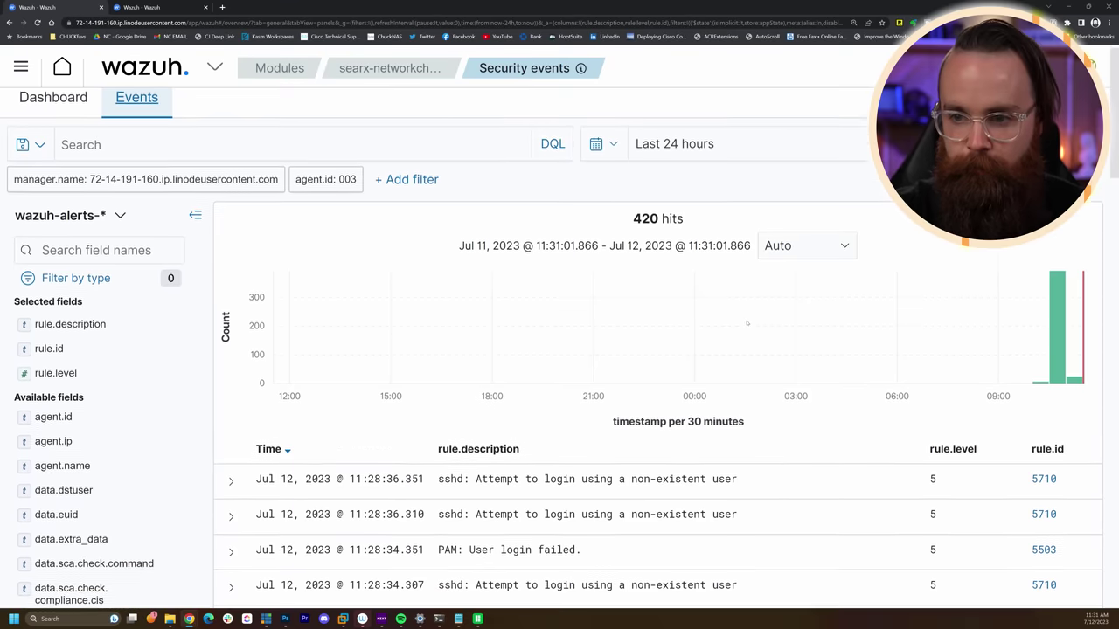
pyautogui.moveTo(438, 365); pyautogui.dragTo(738, 366)
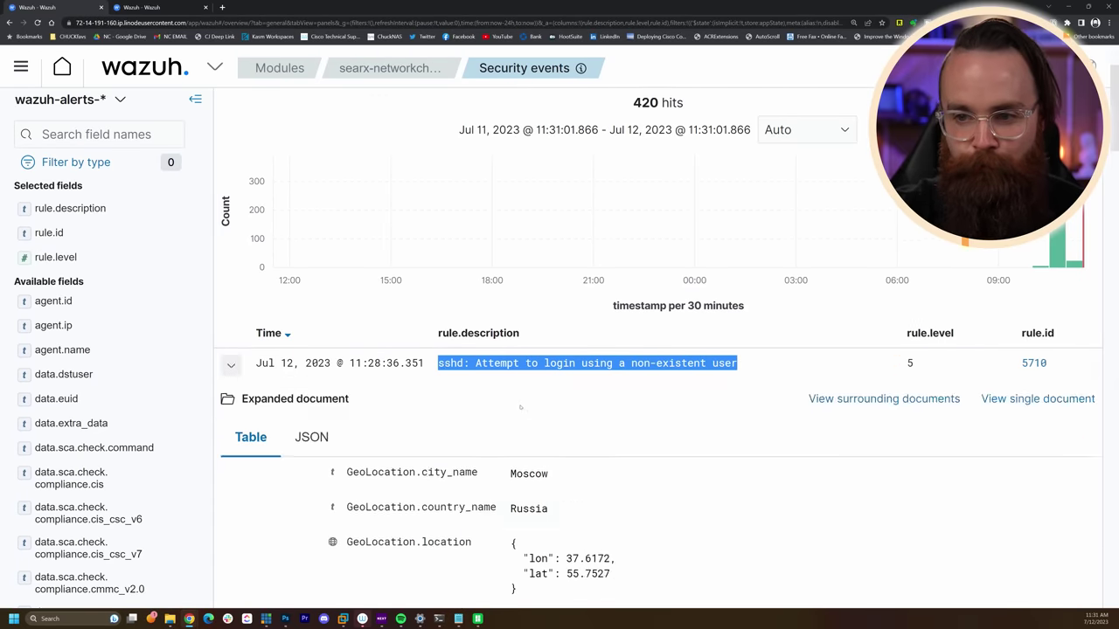
pyautogui.scroll(-5, 738, 366)
pyautogui.moveTo(510, 256); pyautogui.dragTo(533, 297)
pyautogui.scroll(-5, 570, 429)
pyautogui.scroll(6, 266, 354)
pyautogui.click(232, 236)
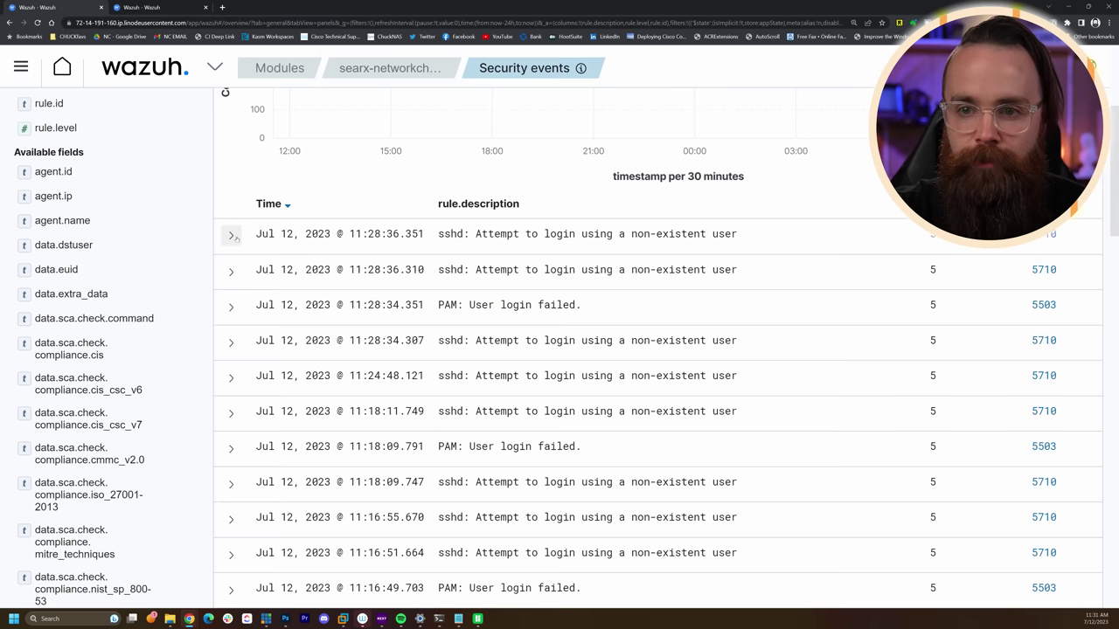
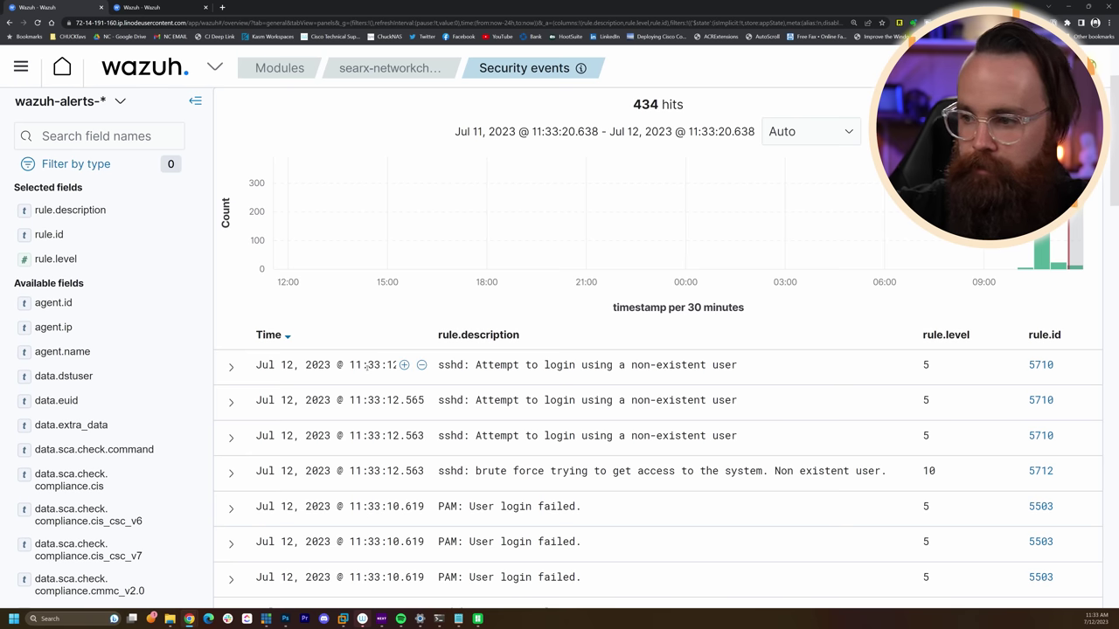
# - Expand the first sshd failed-login event and highlight the attempted username in data.srcuser
pyautogui.click(243, 369)
pyautogui.scroll(-5, 531, 441)
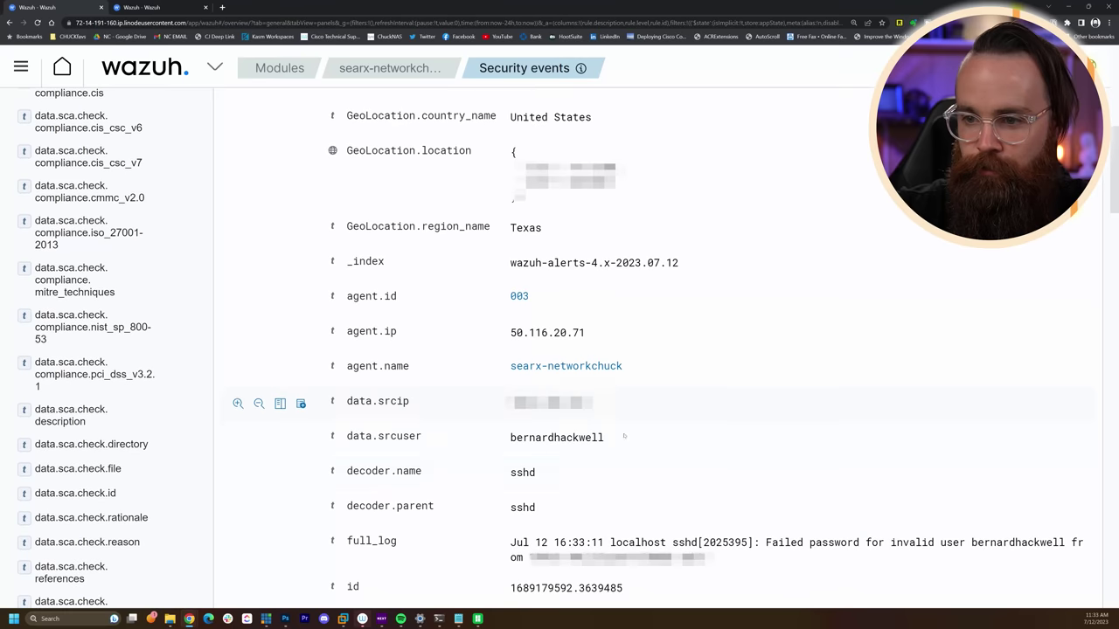
pyautogui.moveTo(516, 438); pyautogui.dragTo(592, 438)
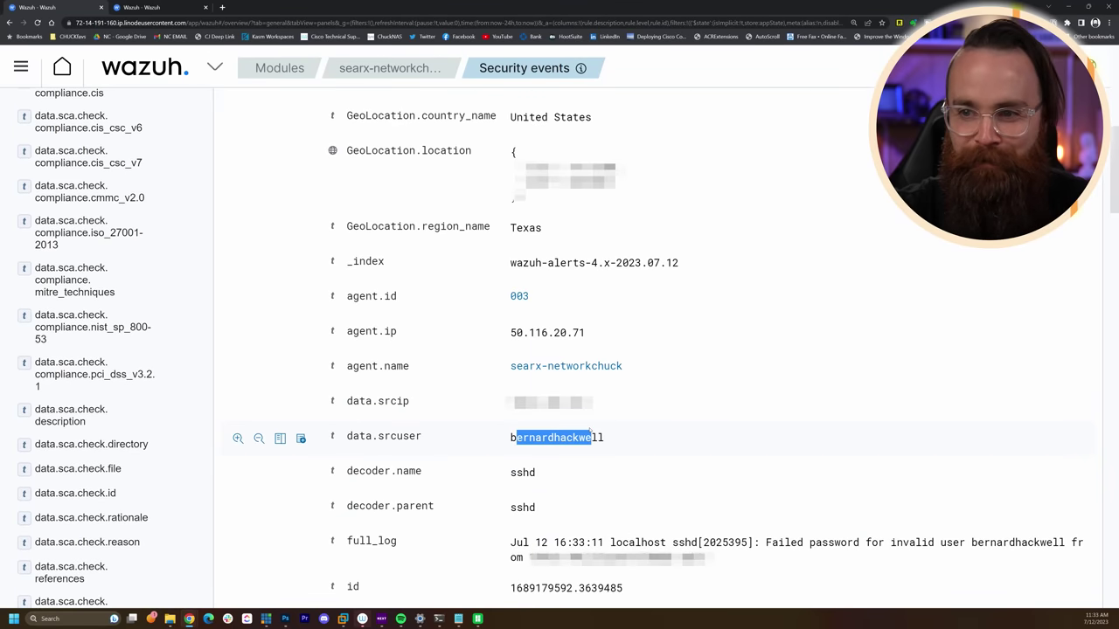
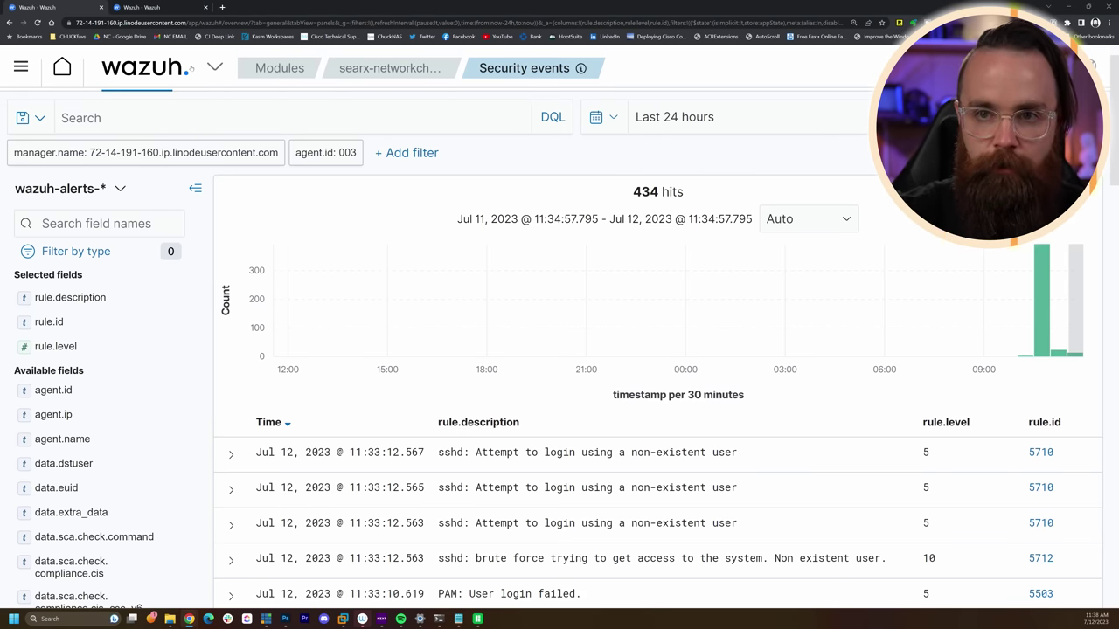
# - Navigate from the agent's security events to Management > Configuration under Administration
pyautogui.click(214, 68)
pyautogui.moveTo(169, 165)
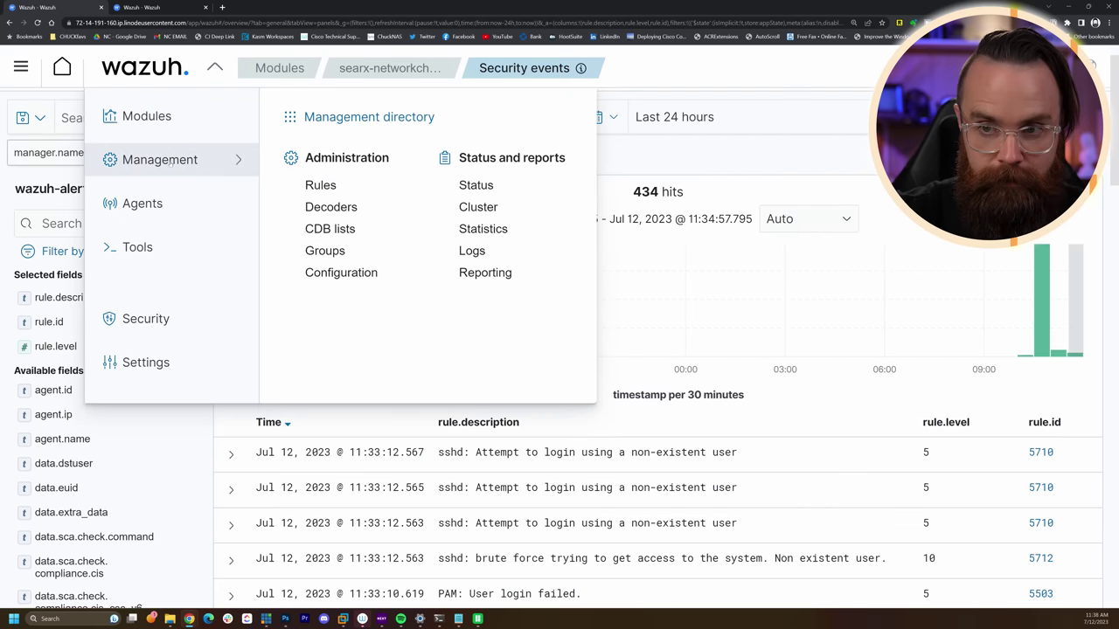
pyautogui.click(342, 272)
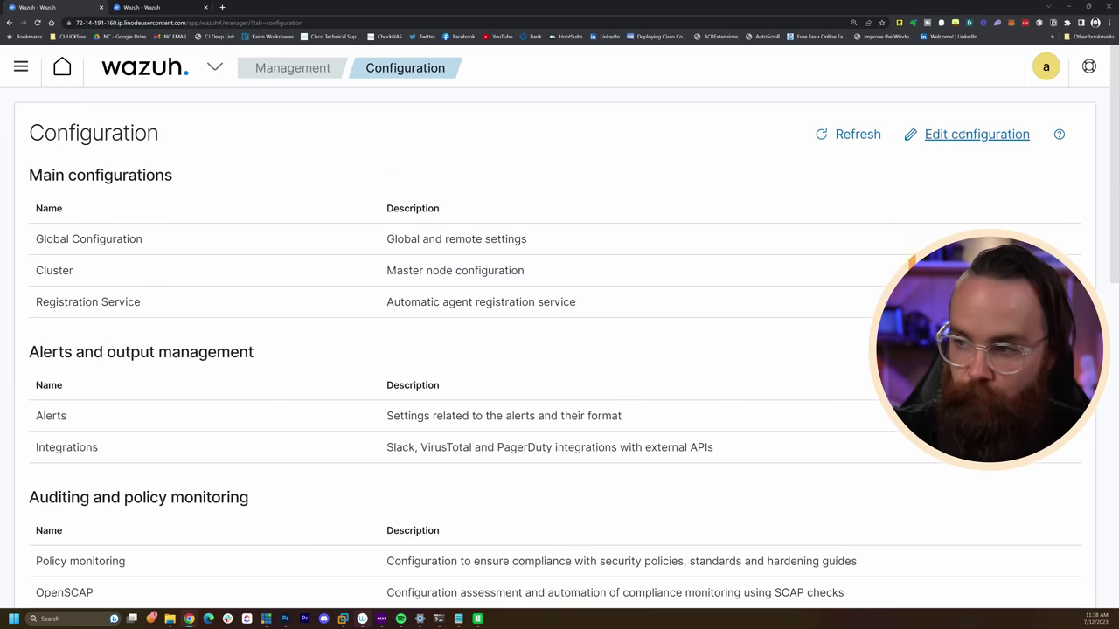
# - Open the manager's ossec.conf in the editor and search it for 'active'
pyautogui.click(955, 135)
pyautogui.scroll(-3, 265, 374)
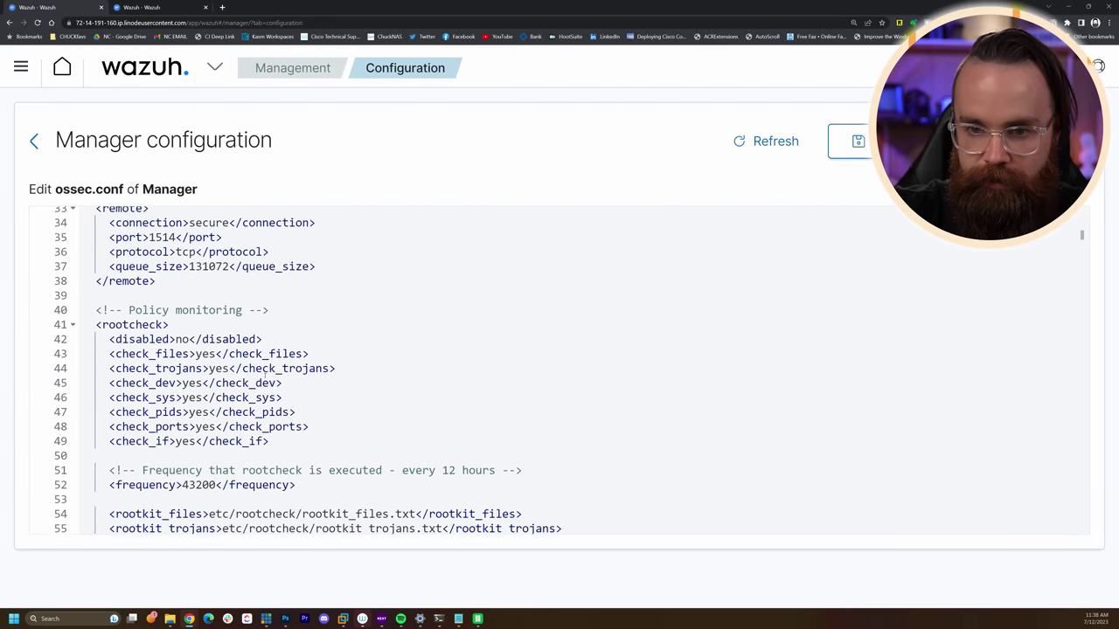
pyautogui.scroll(-3, 265, 374)
pyautogui.scroll(-4, 264, 374)
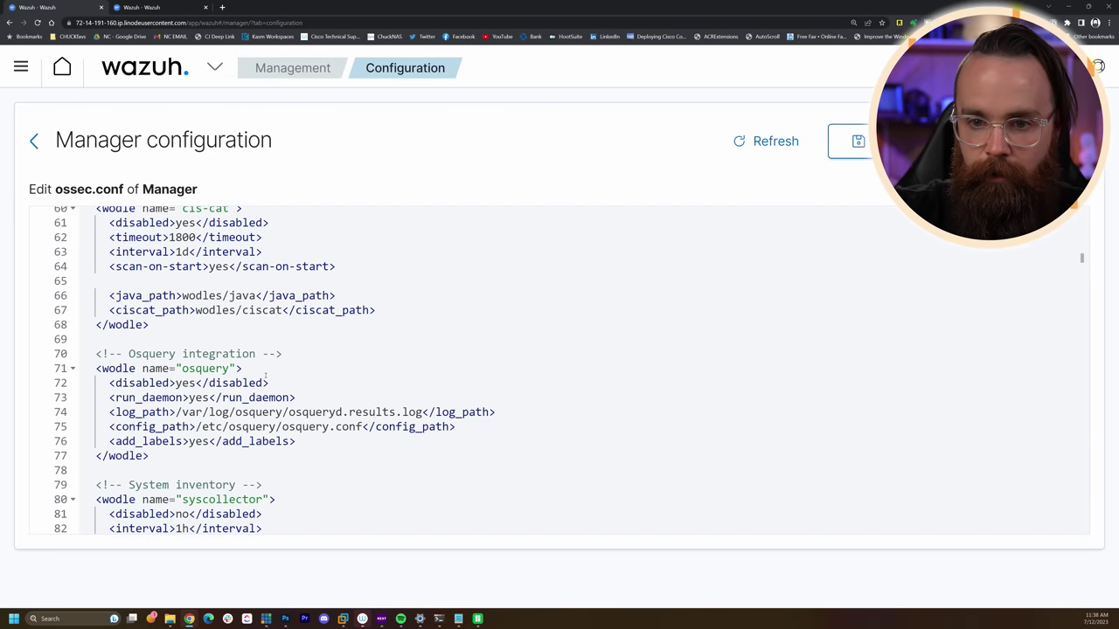
pyautogui.scroll(-10, 265, 376)
pyautogui.click(354, 342)
pyautogui.hotkey('ctrl', 'f')
pyautogui.write('a')
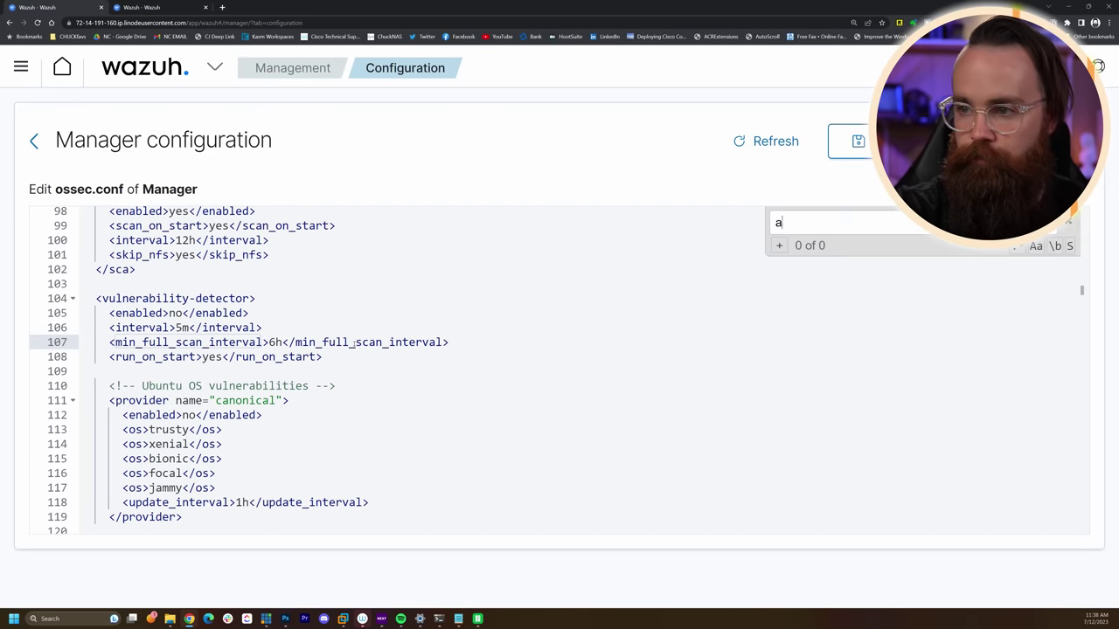
pyautogui.write('ctive')
# - Locate the Active response section and select the commented <active-response> template
pyautogui.click(354, 343)
pyautogui.scroll(-1, 211, 373)
pyautogui.moveTo(87, 313); pyautogui.dragTo(158, 374)
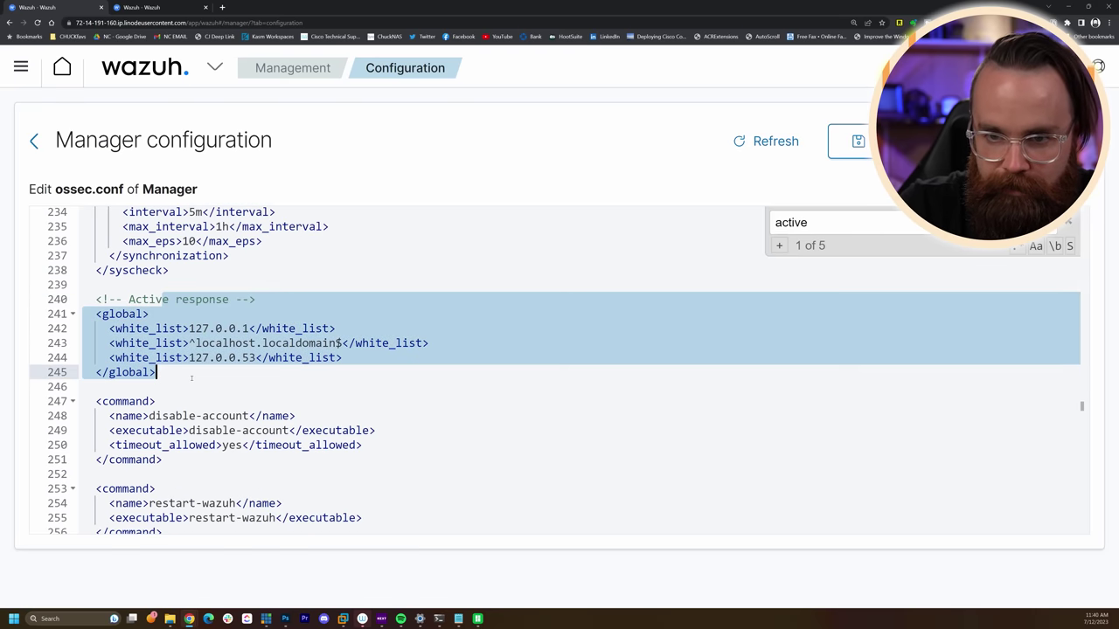
pyautogui.scroll(-13, 122, 359)
pyautogui.moveTo(96, 305); pyautogui.dragTo(216, 334)
pyautogui.click(96, 306)
pyautogui.moveTo(96, 290); pyautogui.dragTo(216, 335)
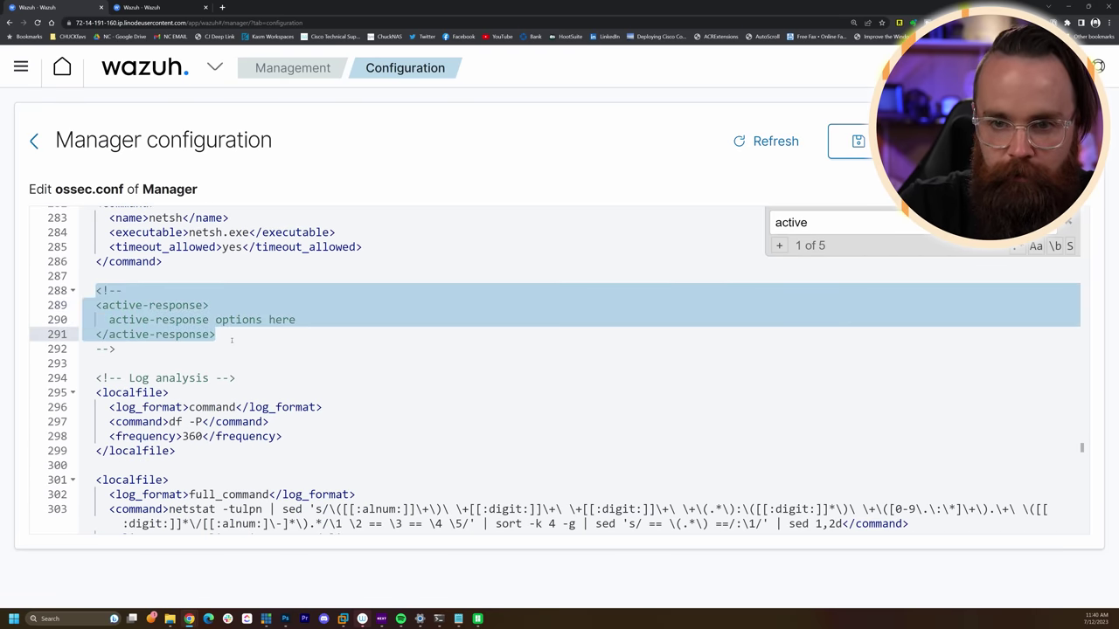
# - Paste an <active-response> block below the commented template in ossec.conf
pyautogui.write('</active-response>')
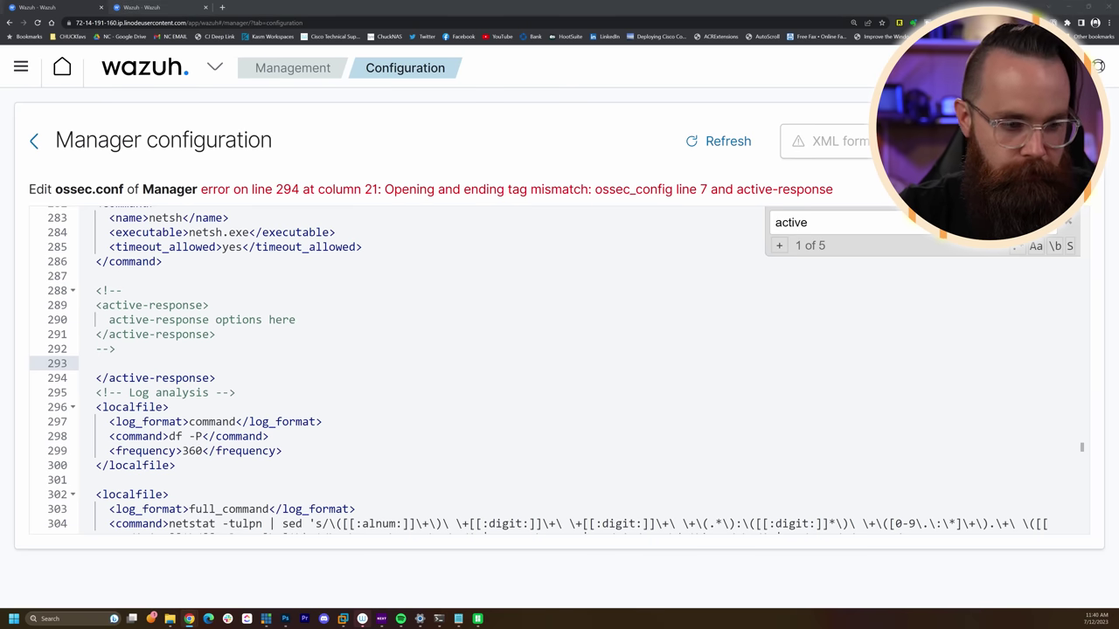
pyautogui.write('<active-response>   <command>firewall-drop</command>   <location>local</location>   <rules_id>5763</rules_id>   <timeout>180</timeout> </active-response>')
pyautogui.moveTo(216, 436); pyautogui.dragTo(259, 378)
pyautogui.click(173, 378)
# - Review the pasted block's firewall-drop command, local location and rules_id 5763
pyautogui.moveTo(169, 393); pyautogui.dragTo(236, 392)
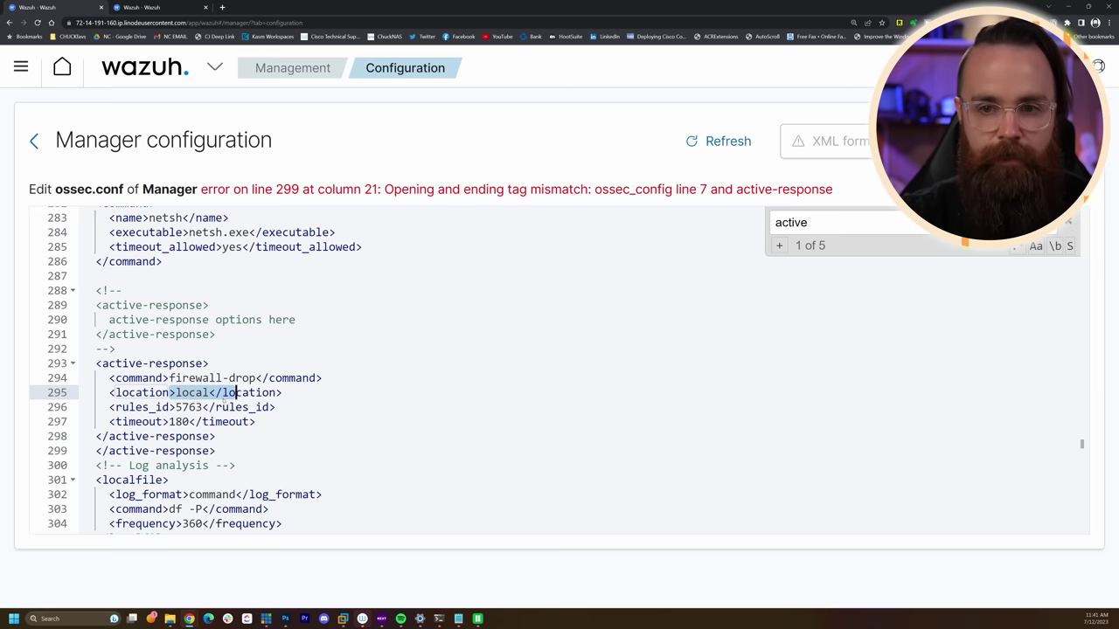
pyautogui.click(231, 392)
pyautogui.scroll(-2, 163, 367)
pyautogui.doubleClick(189, 328)
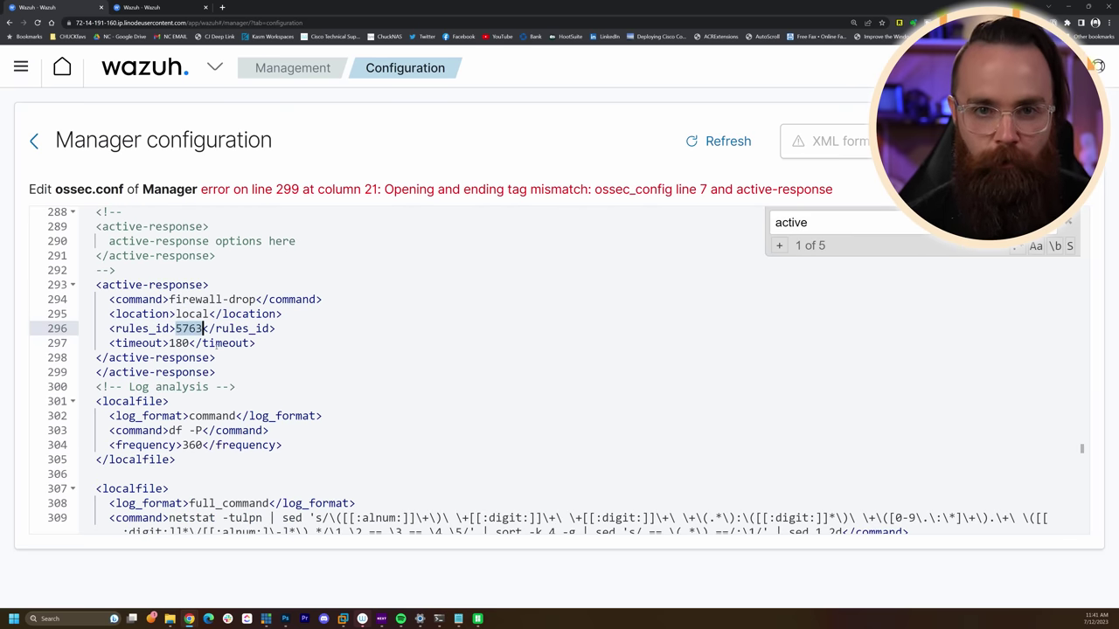
pyautogui.moveTo(182, 329); pyautogui.dragTo(203, 328)
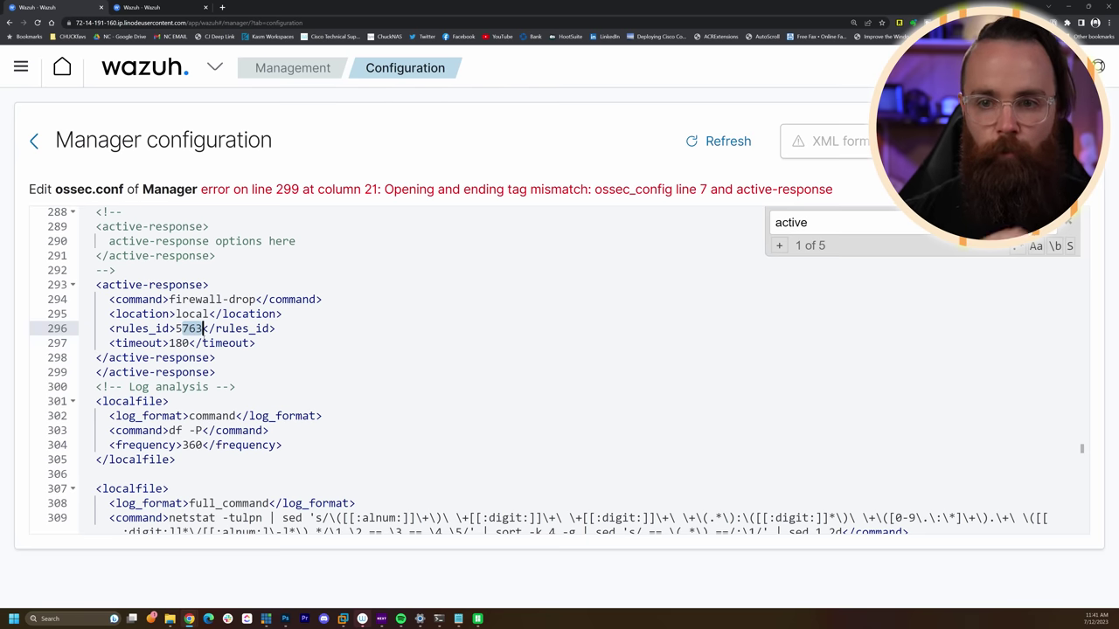
pyautogui.click(215, 67)
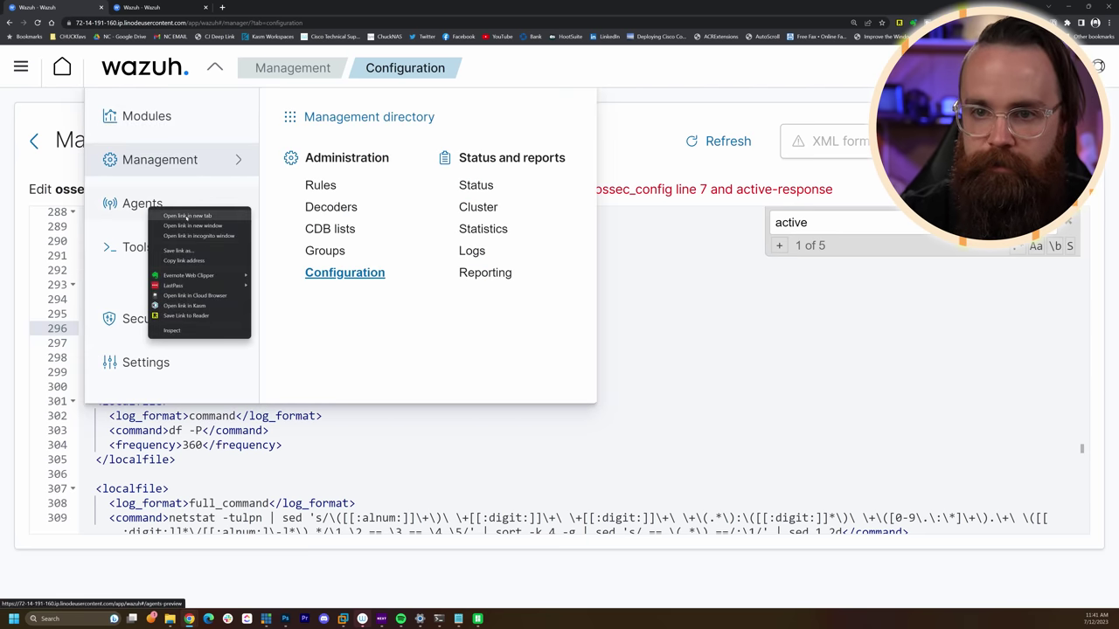
# - In a new tab, expand the 11:33:12.567 rule 5710 failed SSH login event in the agent's security events
pyautogui.click(142, 202)
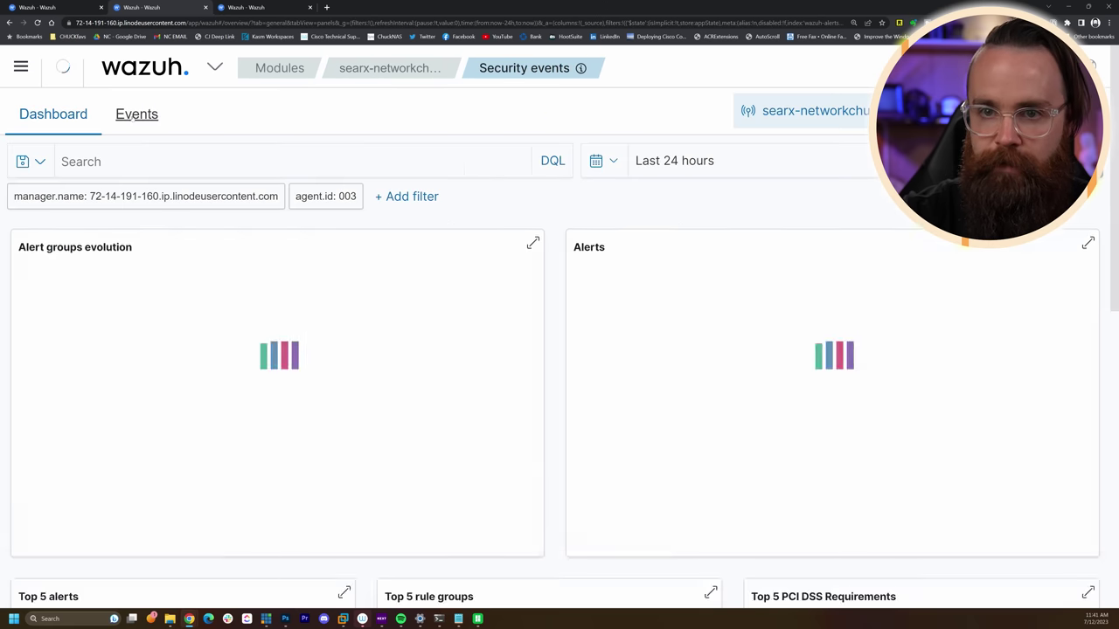
pyautogui.click(136, 113)
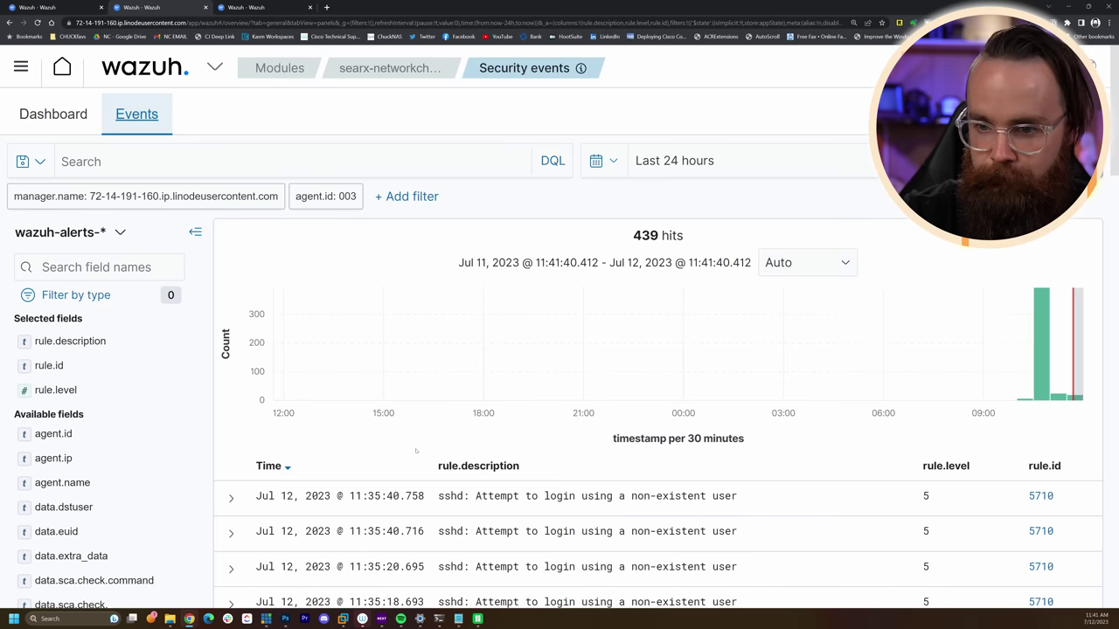
pyautogui.scroll(-2, 416, 451)
pyautogui.scroll(-1, 367, 437)
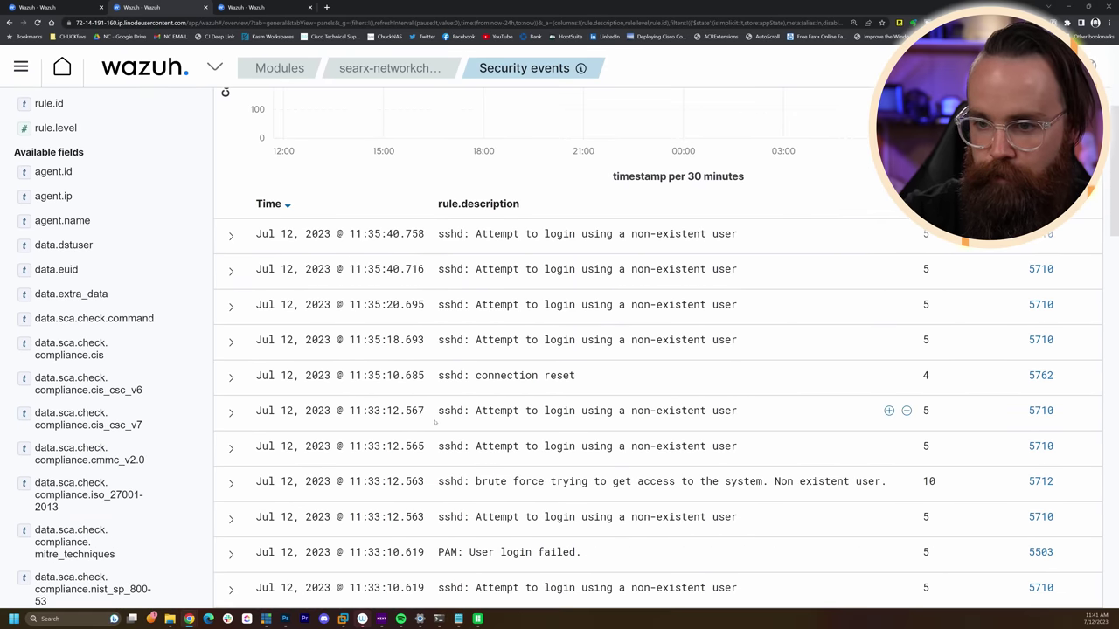
pyautogui.click(231, 411)
pyautogui.scroll(-3, 437, 350)
pyautogui.scroll(-2, 600, 299)
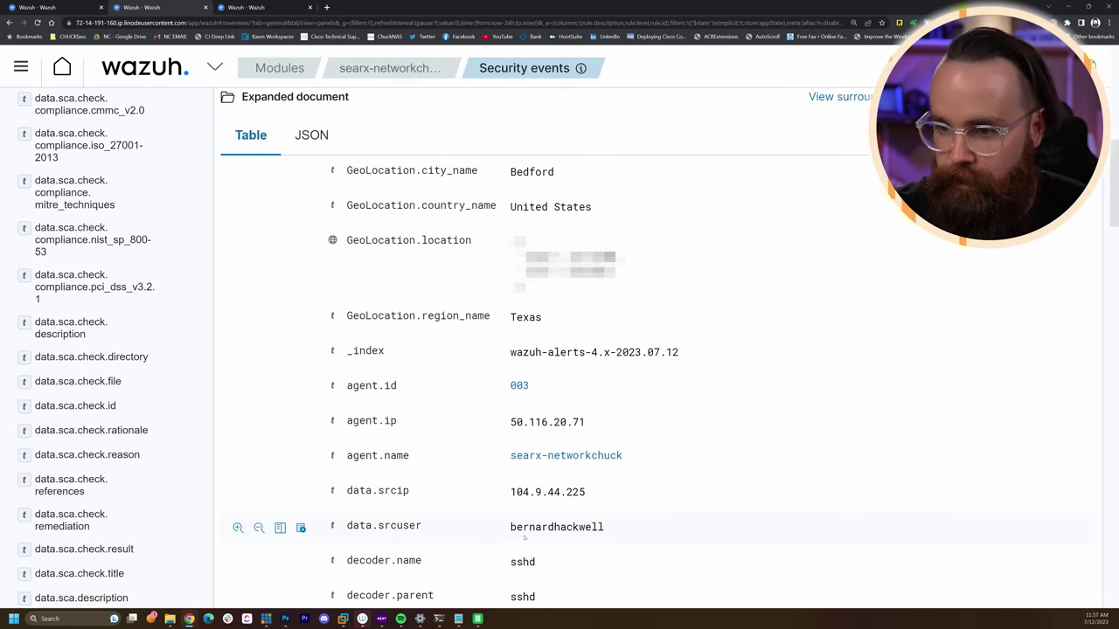
pyautogui.doubleClick(515, 527)
pyautogui.scroll(2, 882, 376)
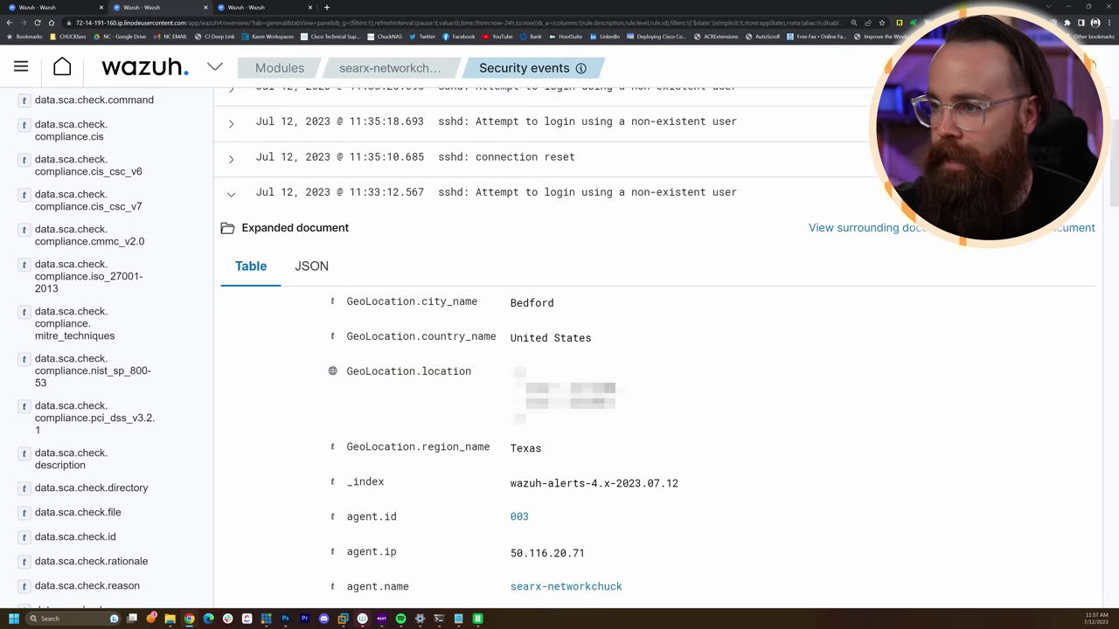
pyautogui.scroll(2, 882, 376)
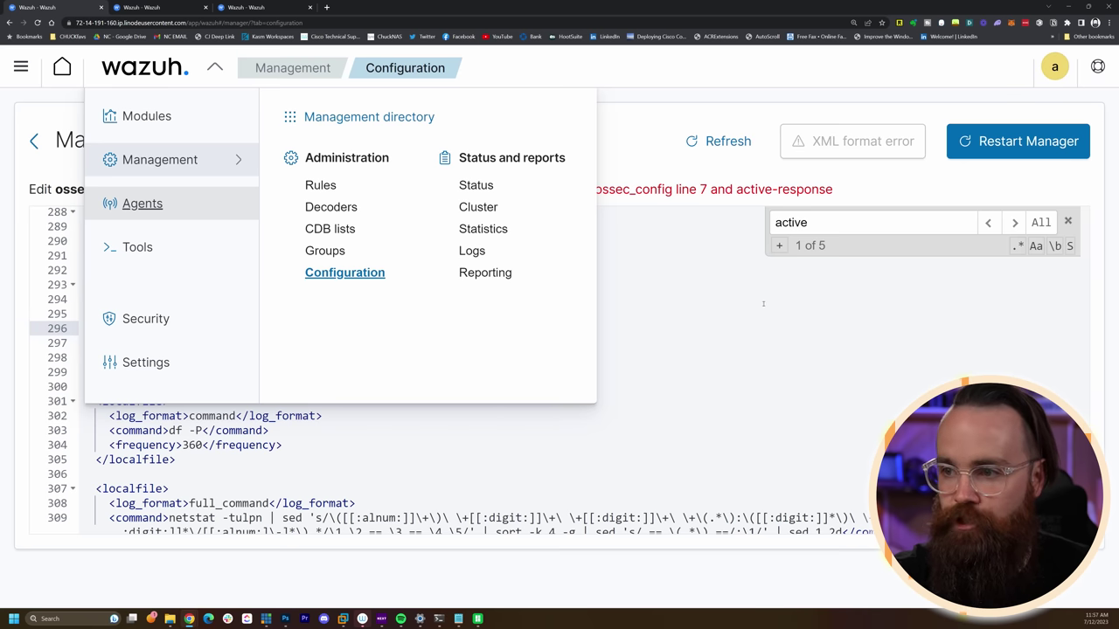
# - Back in ossec.conf, change the <rules_id> value from 5763 to 5710
pyautogui.click(763, 303)
pyautogui.press('Down')
pyautogui.press('Down')
pyautogui.press('Down')
pyautogui.press('Down')
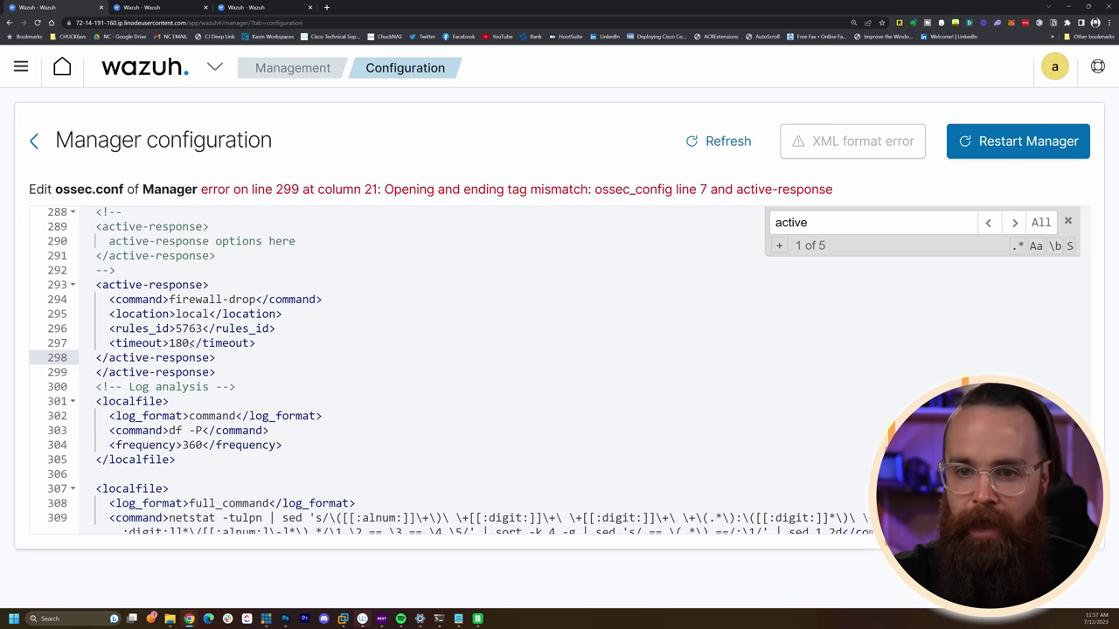
pyautogui.moveTo(176, 329); pyautogui.dragTo(204, 328)
pyautogui.click(203, 329)
pyautogui.press('BackSpace')
pyautogui.press('BackSpace')
pyautogui.write('10')
pyautogui.moveTo(189, 342); pyautogui.dragTo(168, 343)
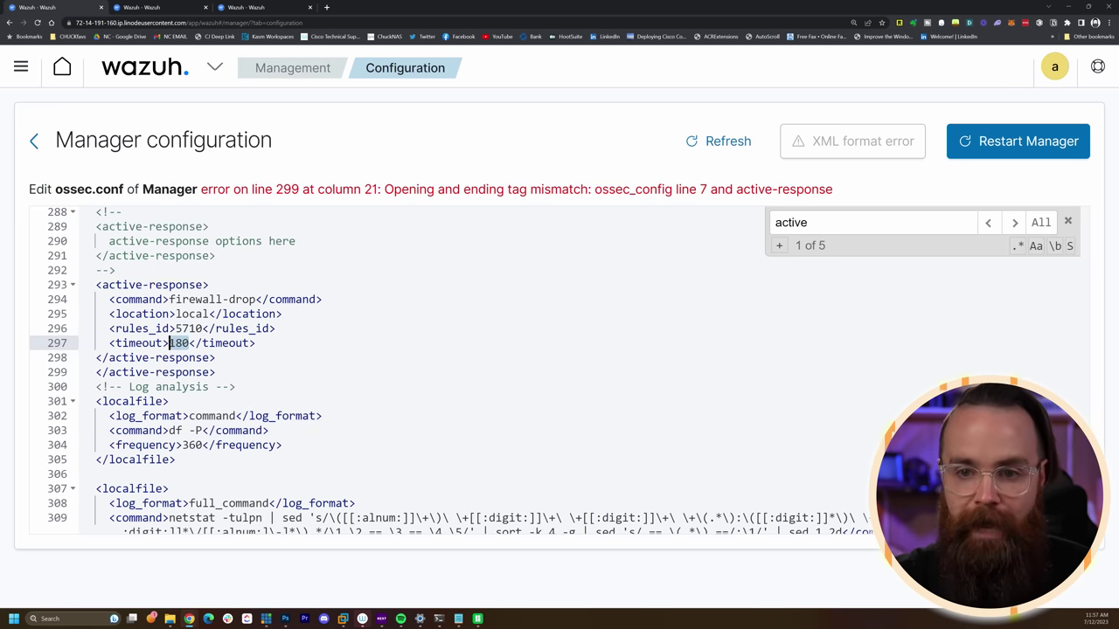
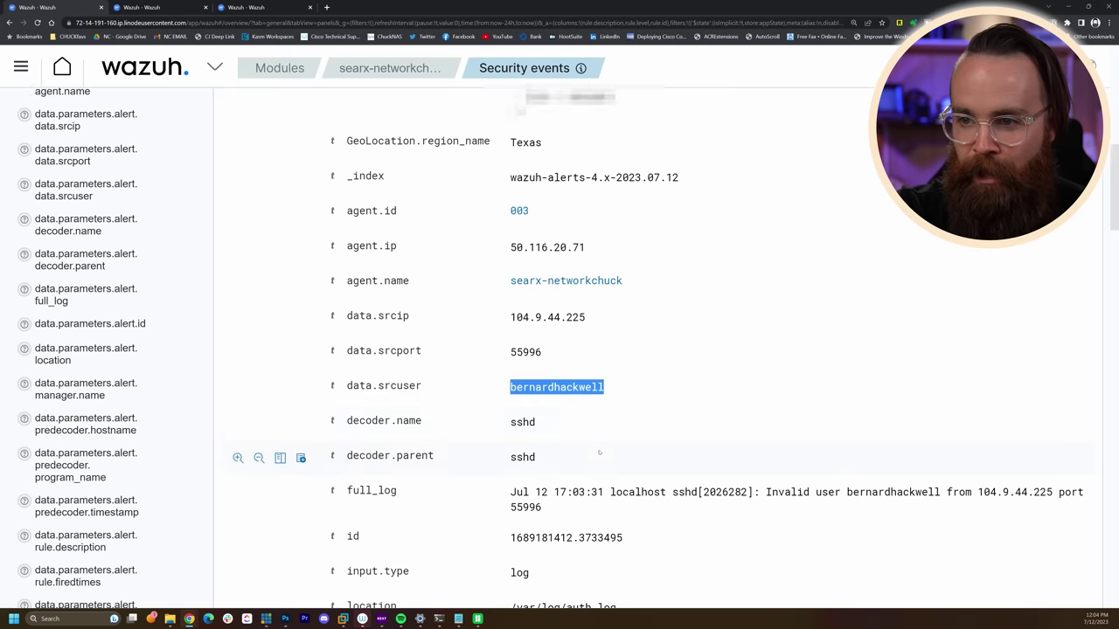
# - Expand the firewall-drop Active Response event for agent 003 and review its command add fields from wazuh-execd
pyautogui.moveTo(537, 190); pyautogui.dragTo(701, 189)
pyautogui.click(231, 192)
pyautogui.scroll(-3, 245, 280)
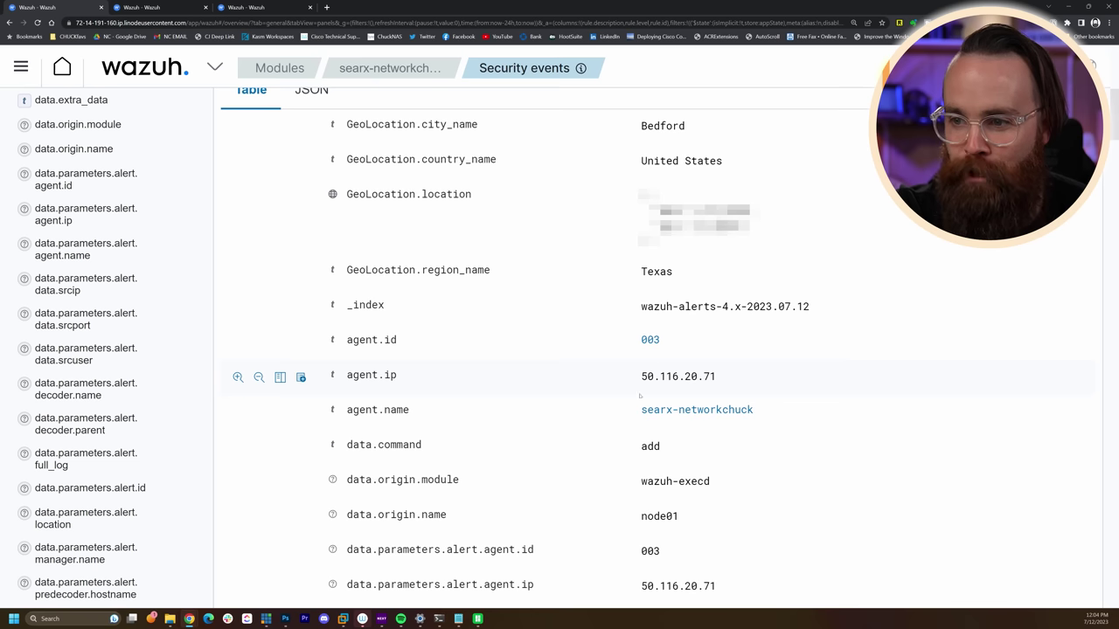
pyautogui.moveTo(266, 617)
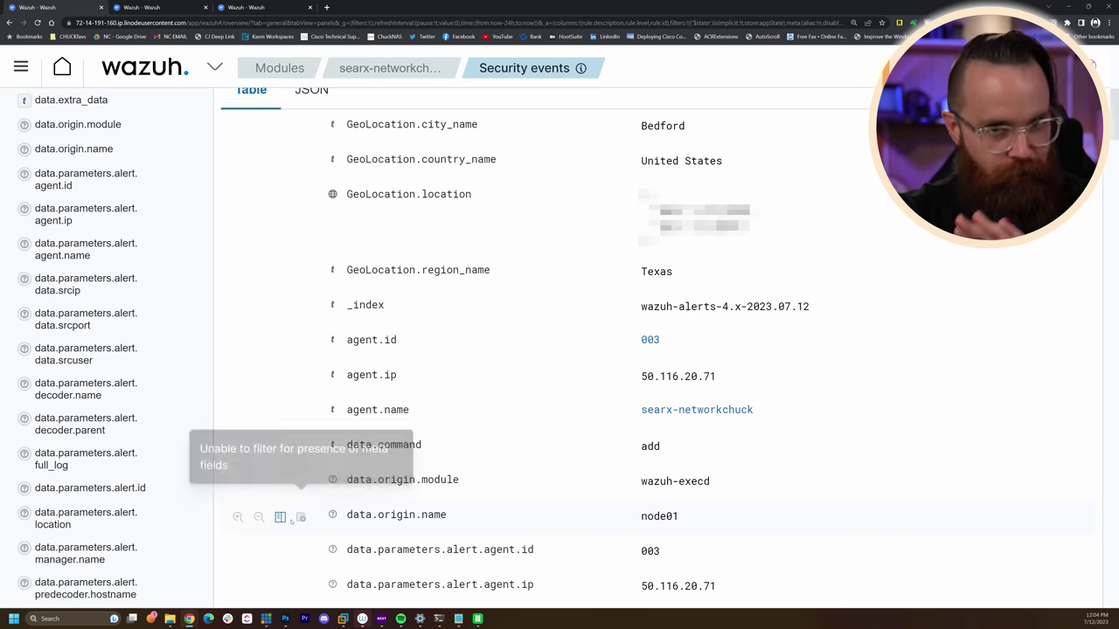
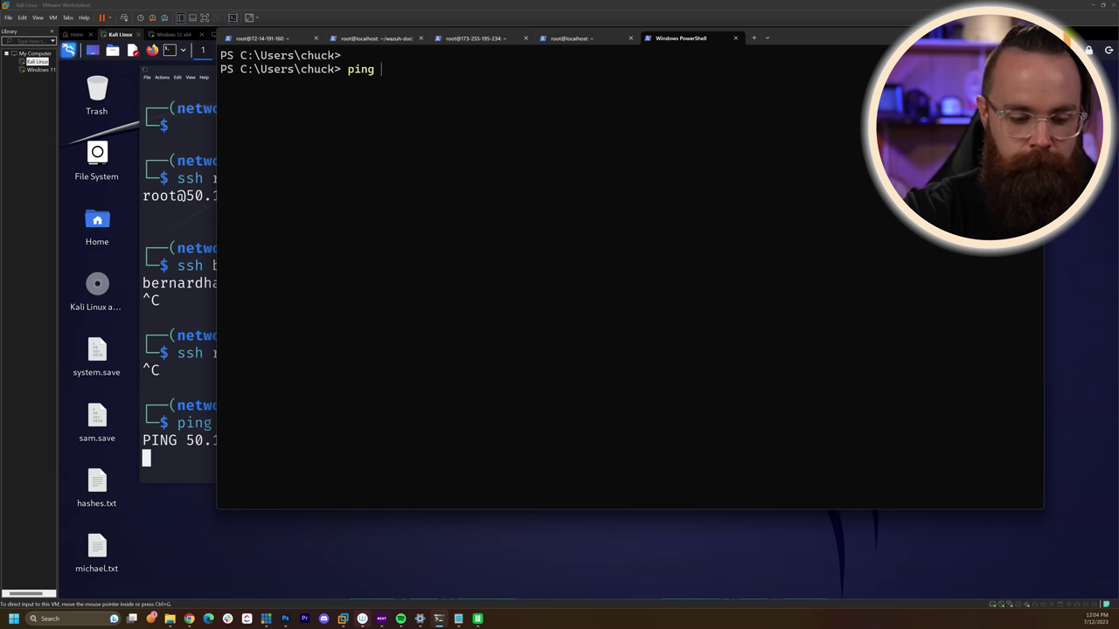
# - Ping 50.116.20.71, then rerun it as a continuous ping (-t) until replies resume
pyautogui.write('50.116.20.71')
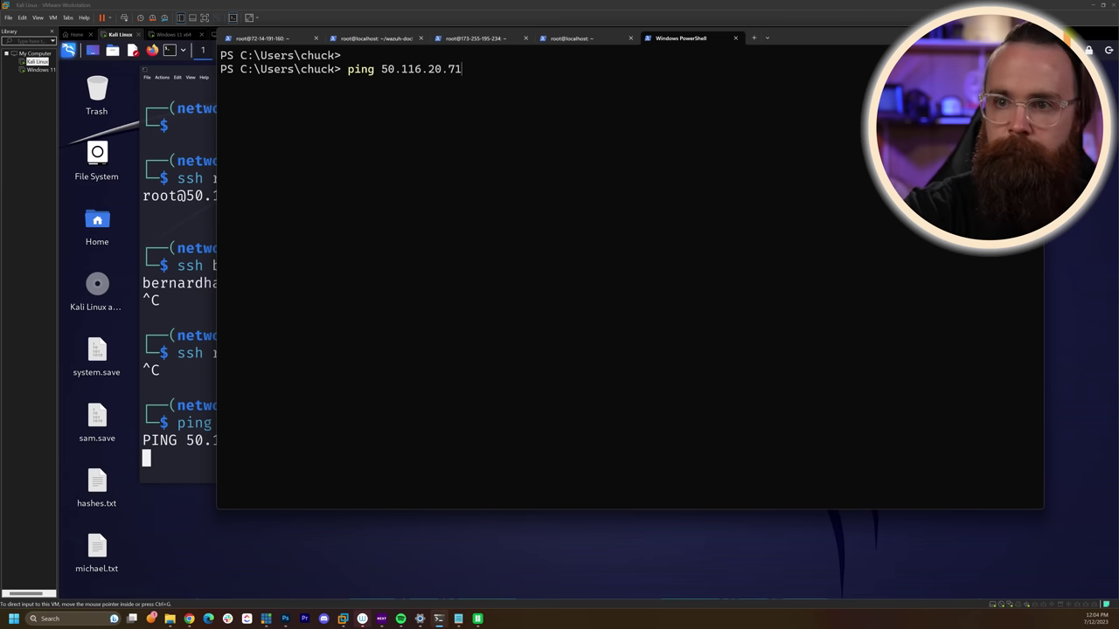
pyautogui.press('Return')
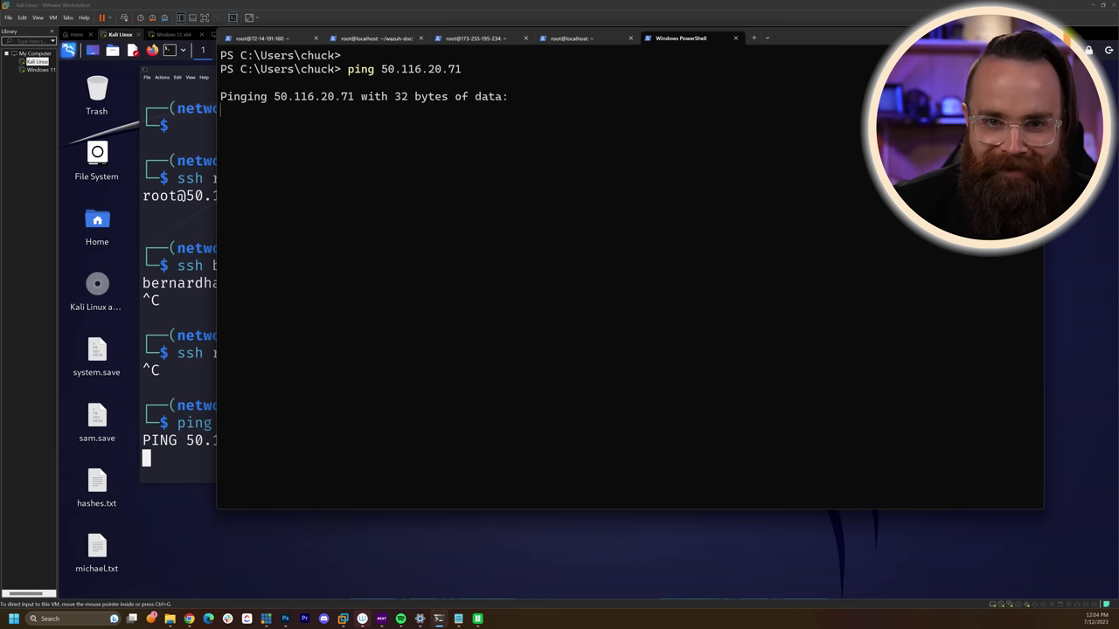
pyautogui.hotkey('ctrl', 'c')
pyautogui.press('Up')
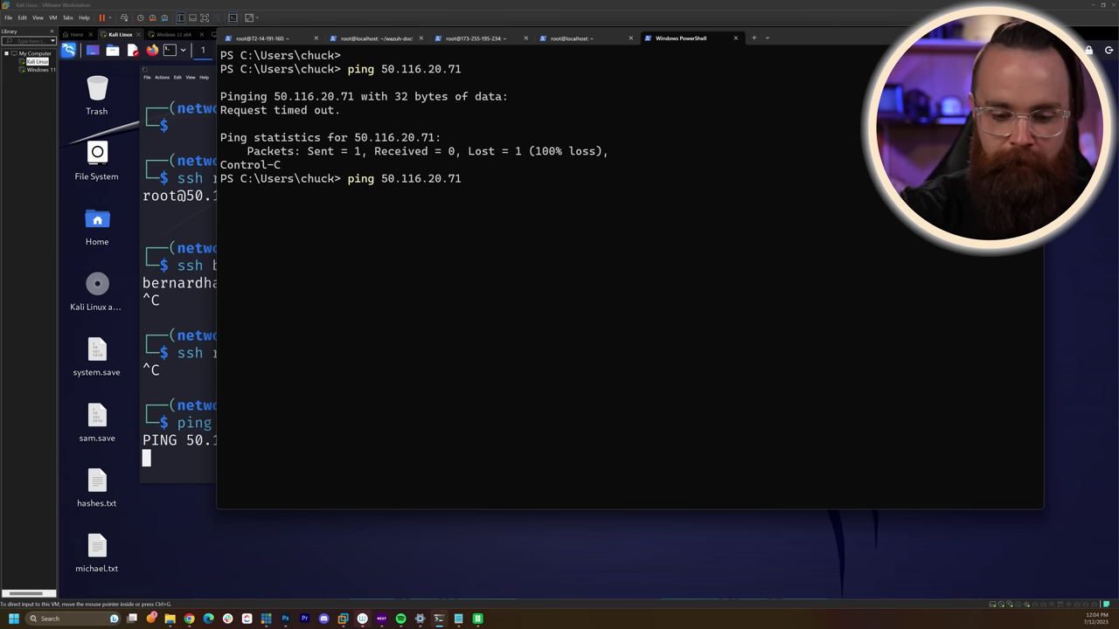
pyautogui.write('-t')
pyautogui.press('Return')
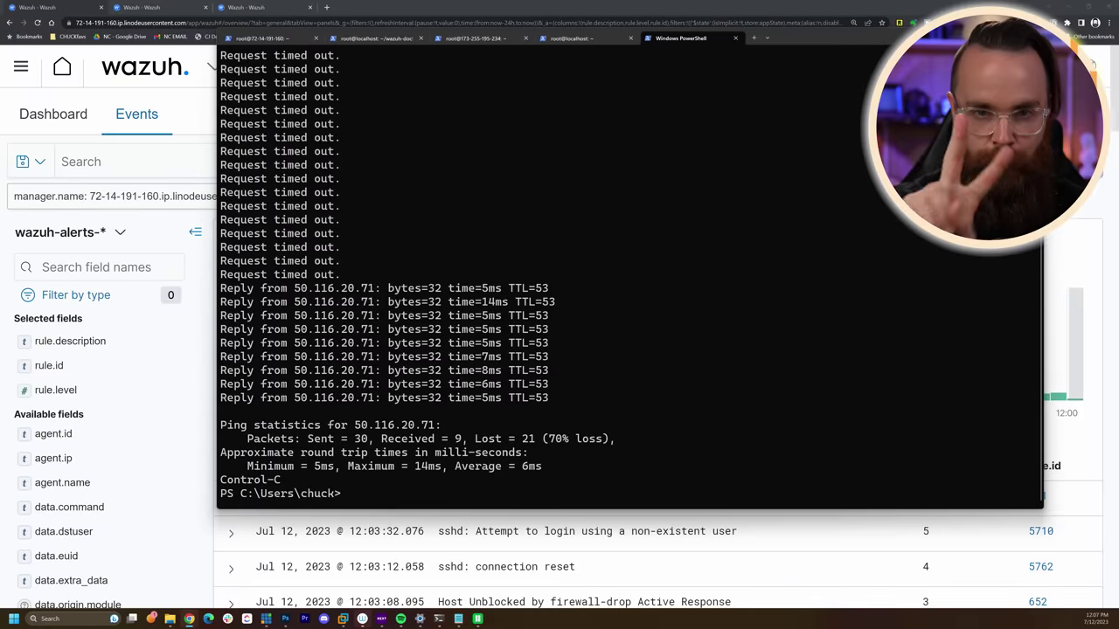
pyautogui.hotkey('alt', 'Tab')
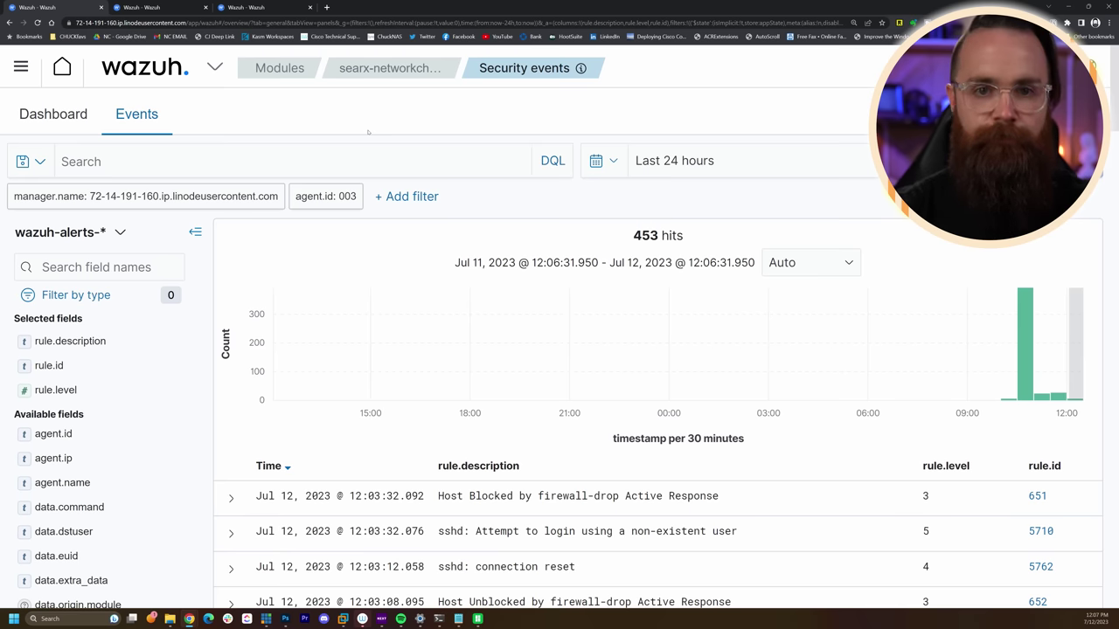
# - Check the searx-networkchuck agent's Vulnerabilities inventory under More
pyautogui.click(391, 69)
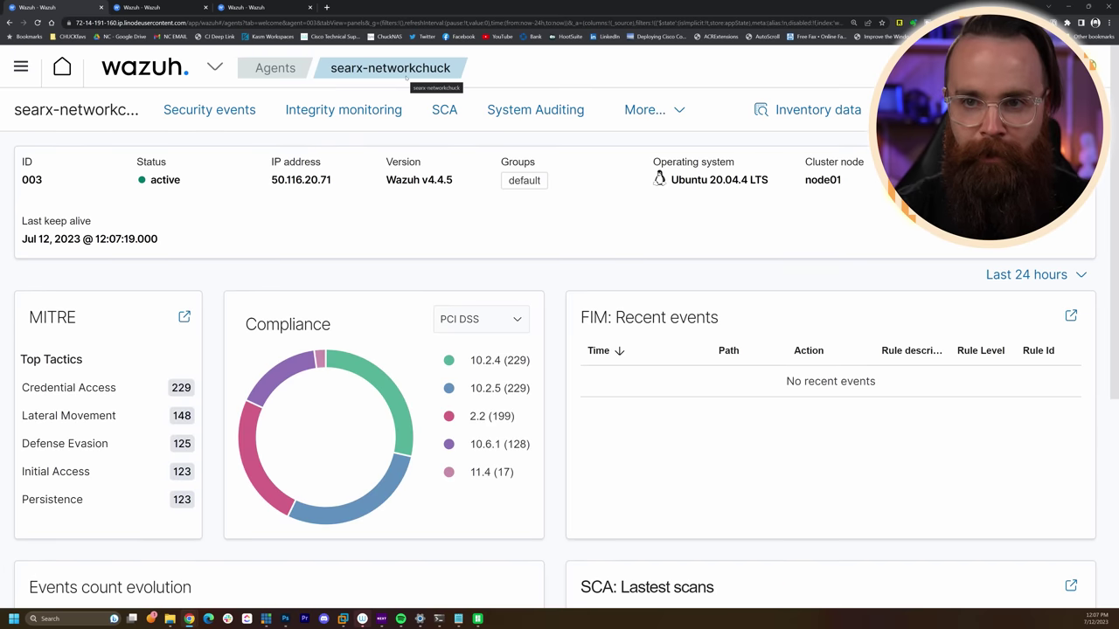
pyautogui.click(645, 110)
pyautogui.click(624, 322)
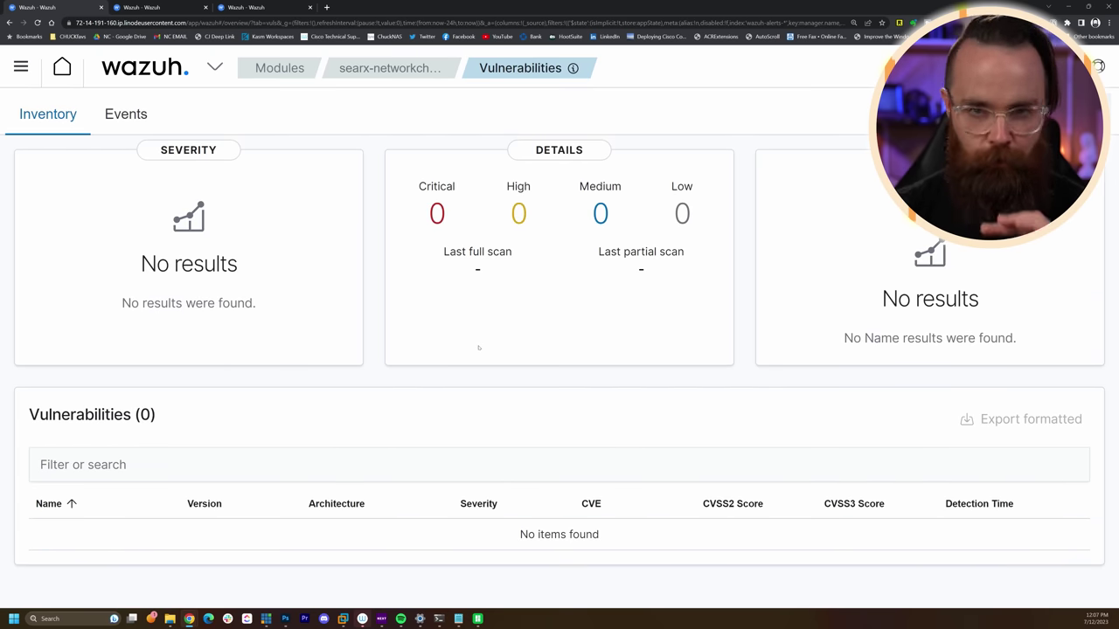
# - Go to the manager's Management > Configuration page
pyautogui.click(210, 67)
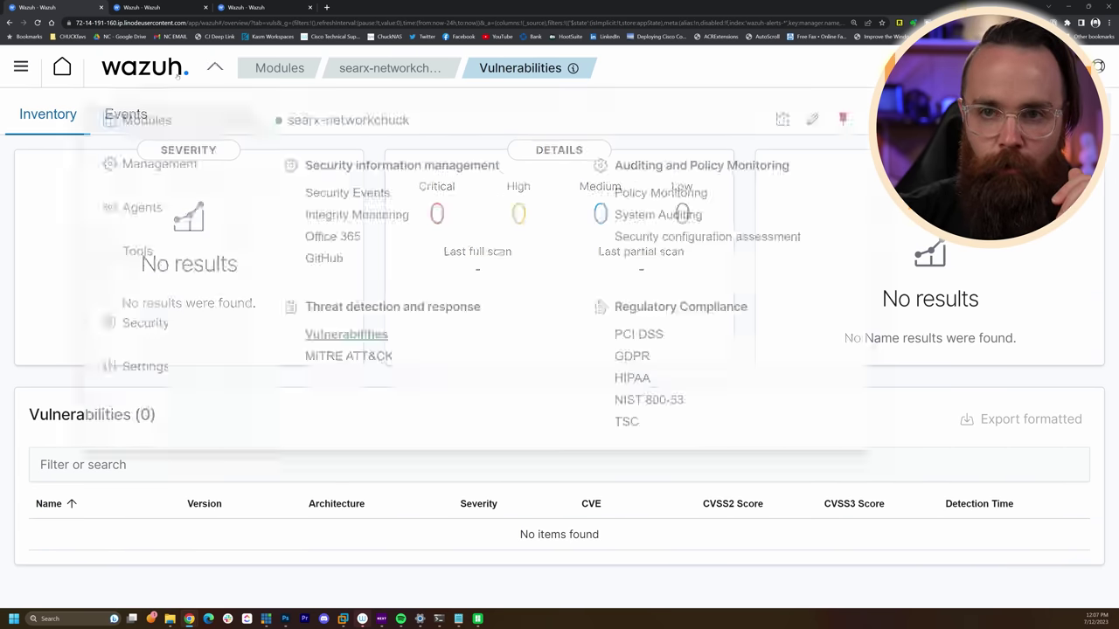
pyautogui.moveTo(160, 158)
pyautogui.click(348, 274)
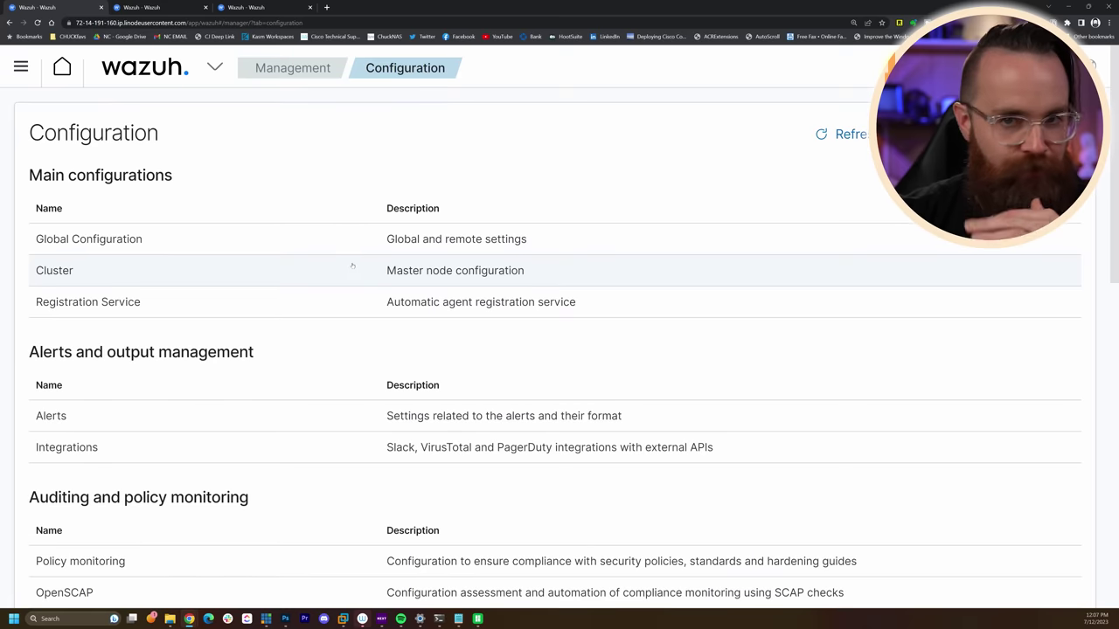
# - In ossec.conf, find the vulnerability-detector block and change its enabled value from no to yes
pyautogui.click(962, 134)
pyautogui.click(541, 328)
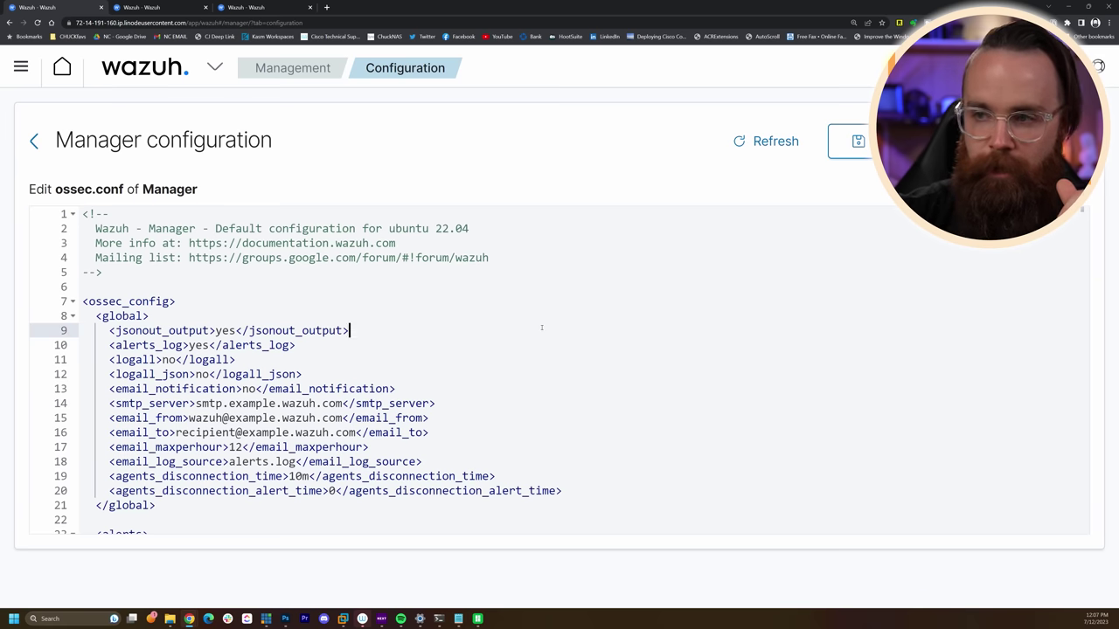
pyautogui.hotkey('ctrl', 'f')
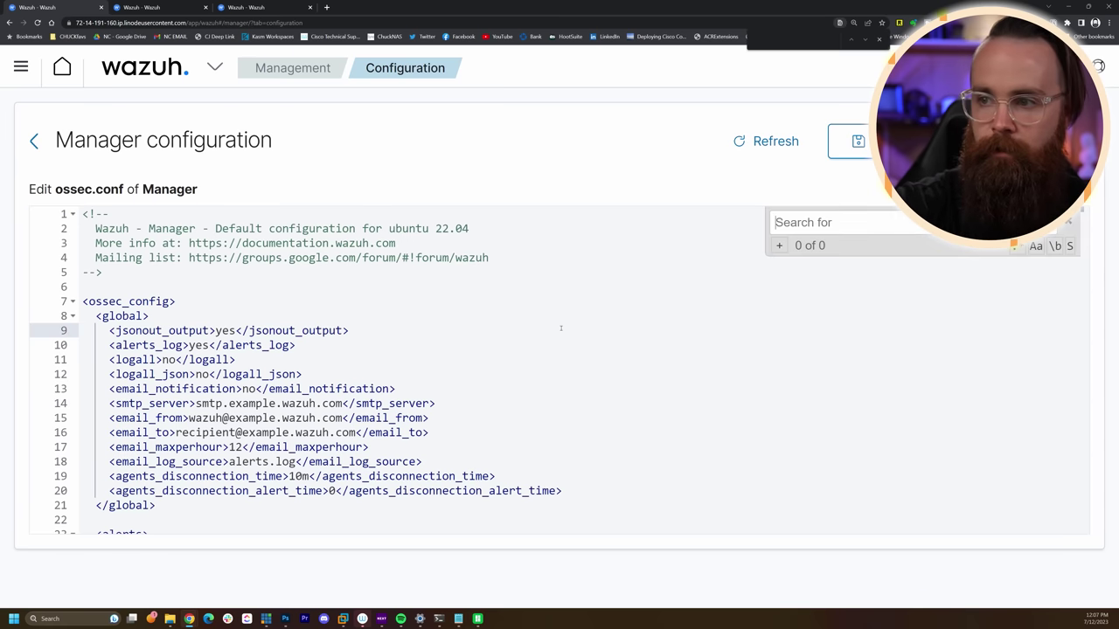
pyautogui.write('vuln')
pyautogui.click(175, 363)
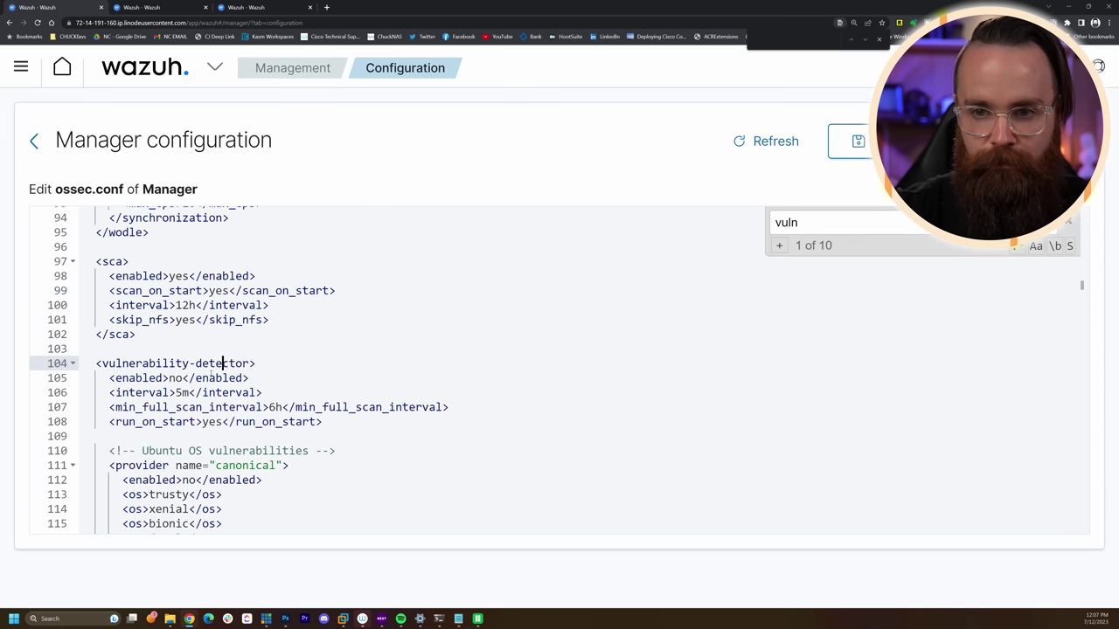
pyautogui.click(175, 378)
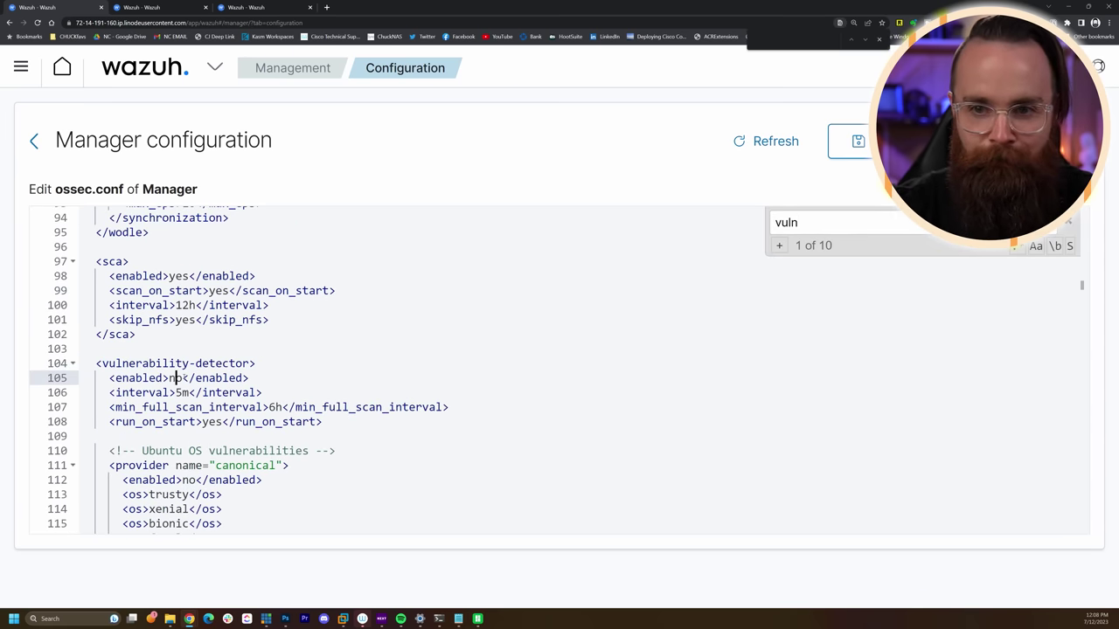
pyautogui.press('BackSpace')
pyautogui.press('Delete')
pyautogui.write('yes')
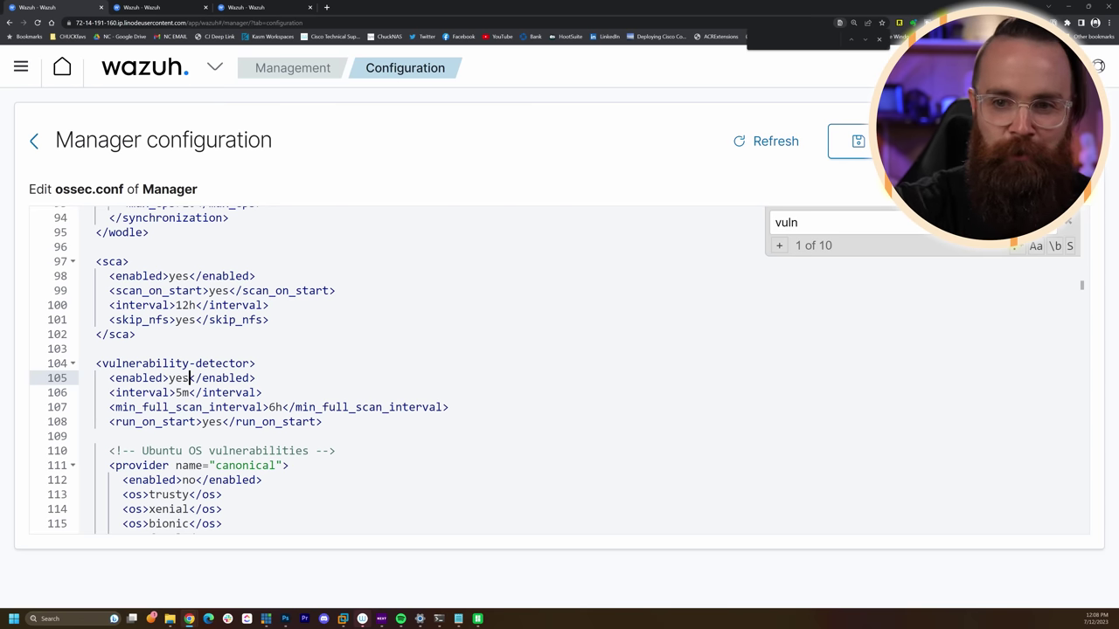
# - Save ossec.conf and confirm restarting the Wazuh manager
pyautogui.scroll(-1, 243, 374)
pyautogui.click(263, 329)
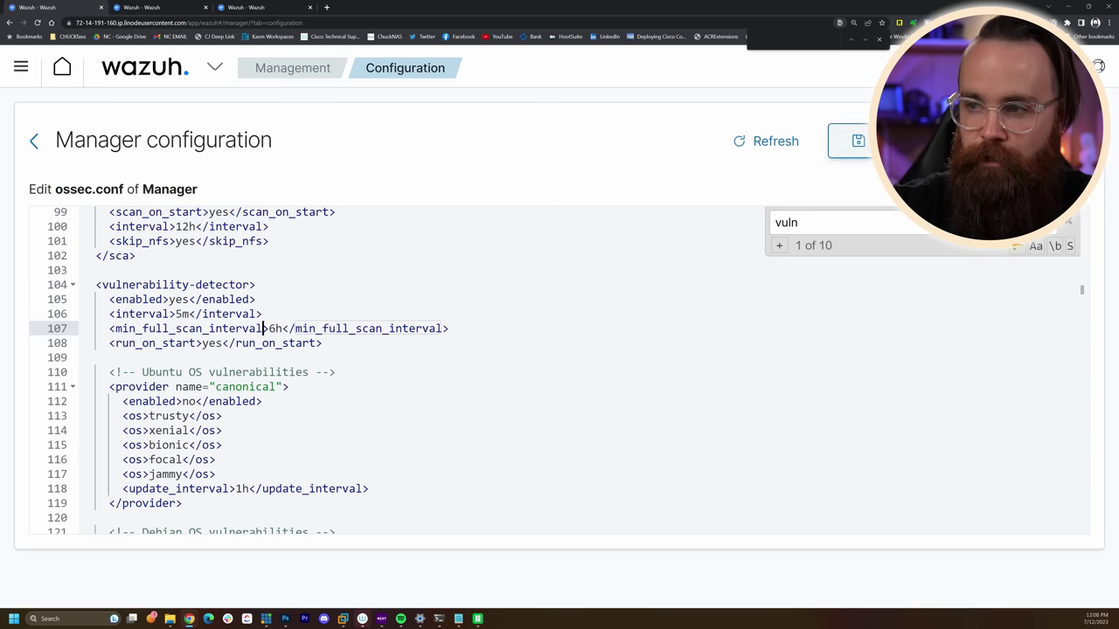
pyautogui.click(847, 141)
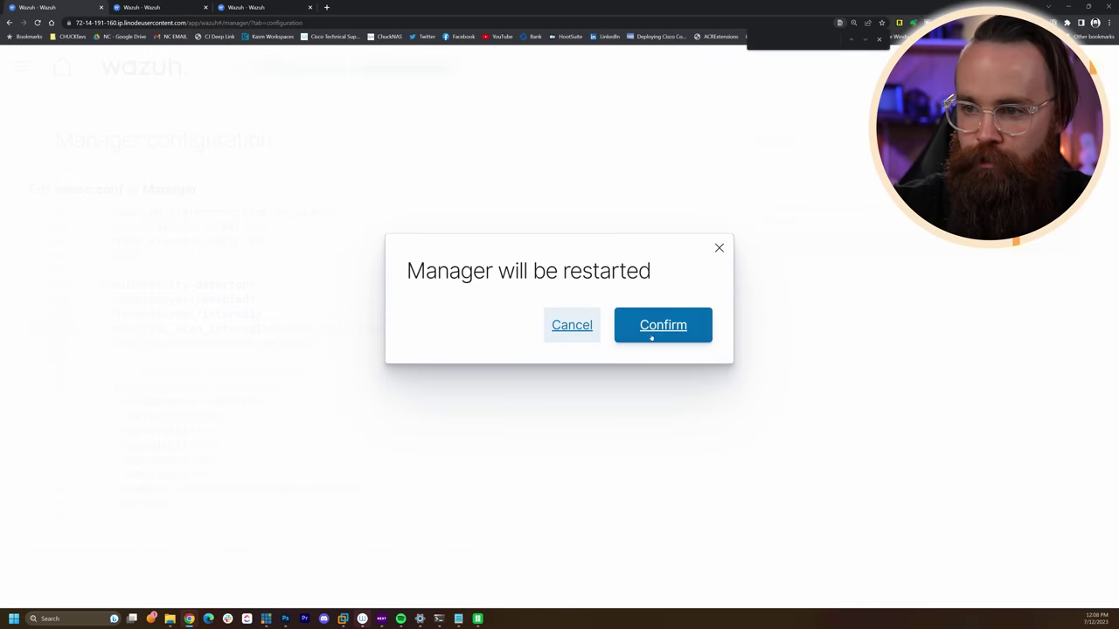
pyautogui.click(647, 331)
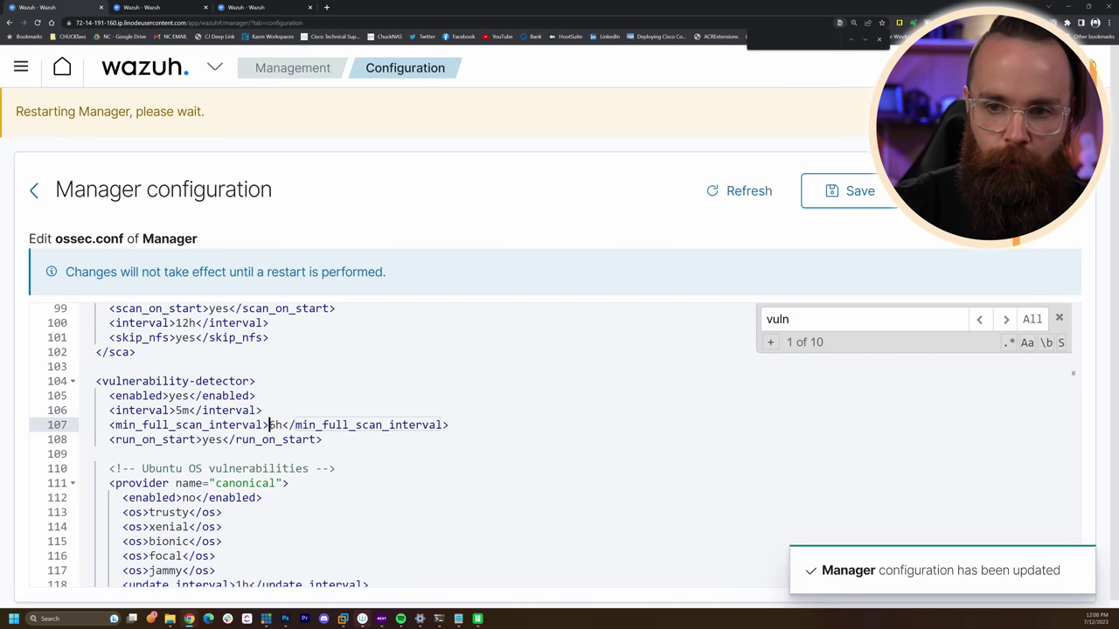
pyautogui.press('Up')
pyautogui.moveTo(202, 439); pyautogui.dragTo(217, 440)
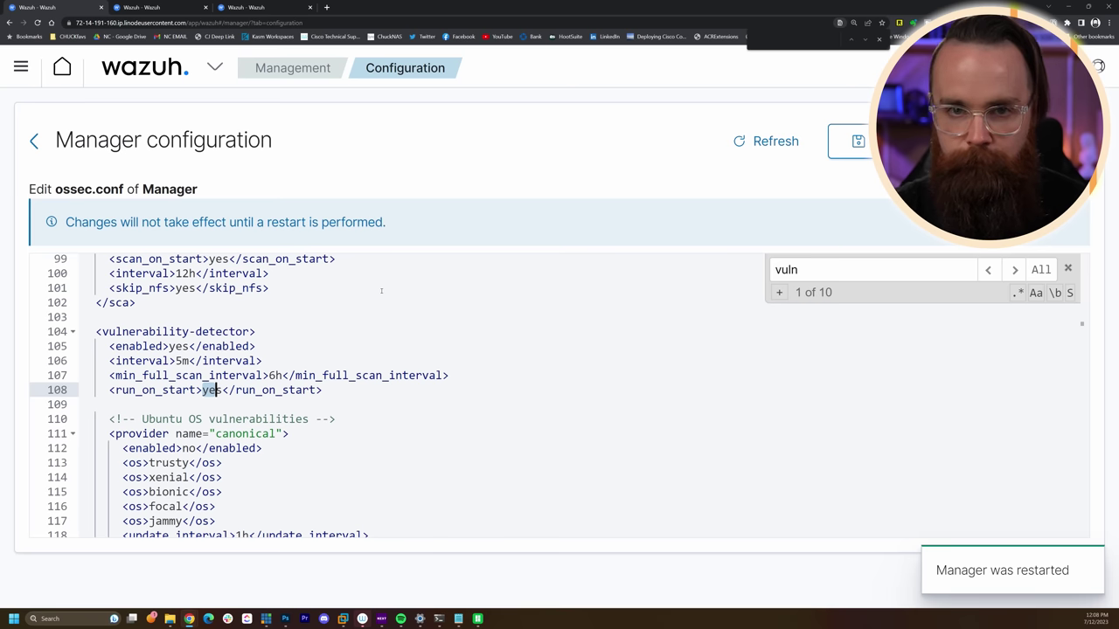
# - Restart the Wazuh agent on the Windows VM and on Kali, then return to Agents
pyautogui.click(343, 618)
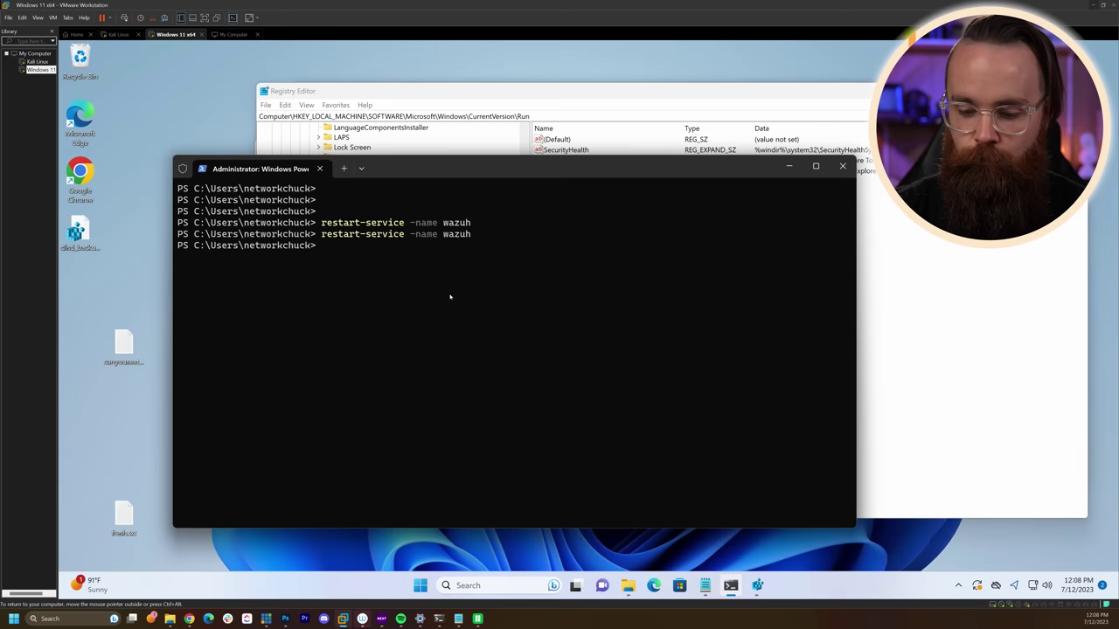
pyautogui.press('Up')
pyautogui.press('Return')
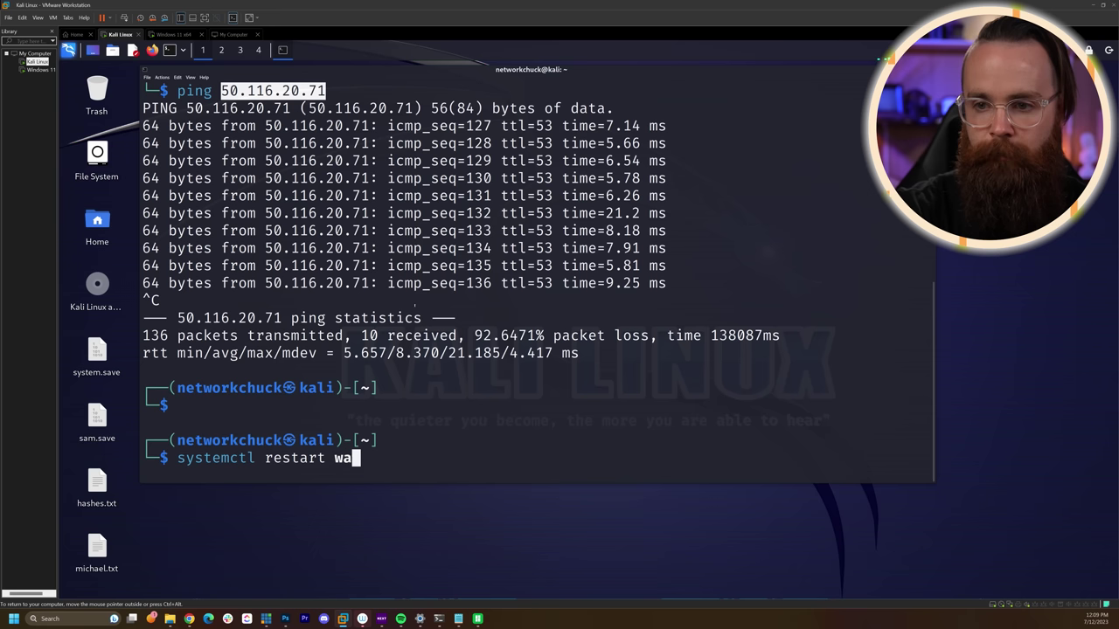
pyautogui.write('zuh')
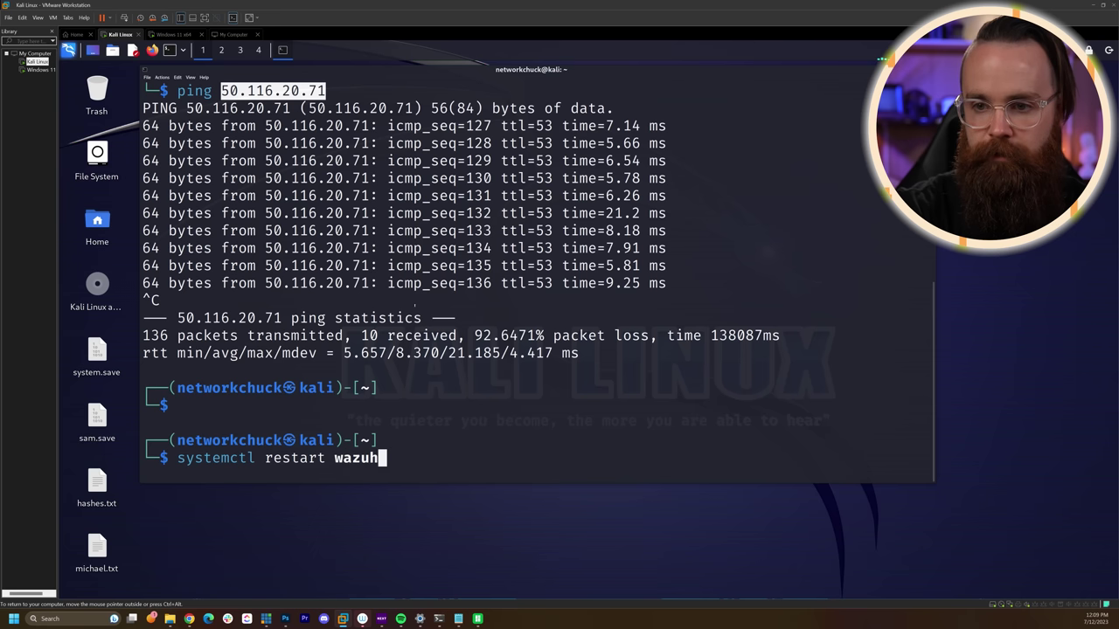
pyautogui.write('-agent')
pyautogui.press('Return')
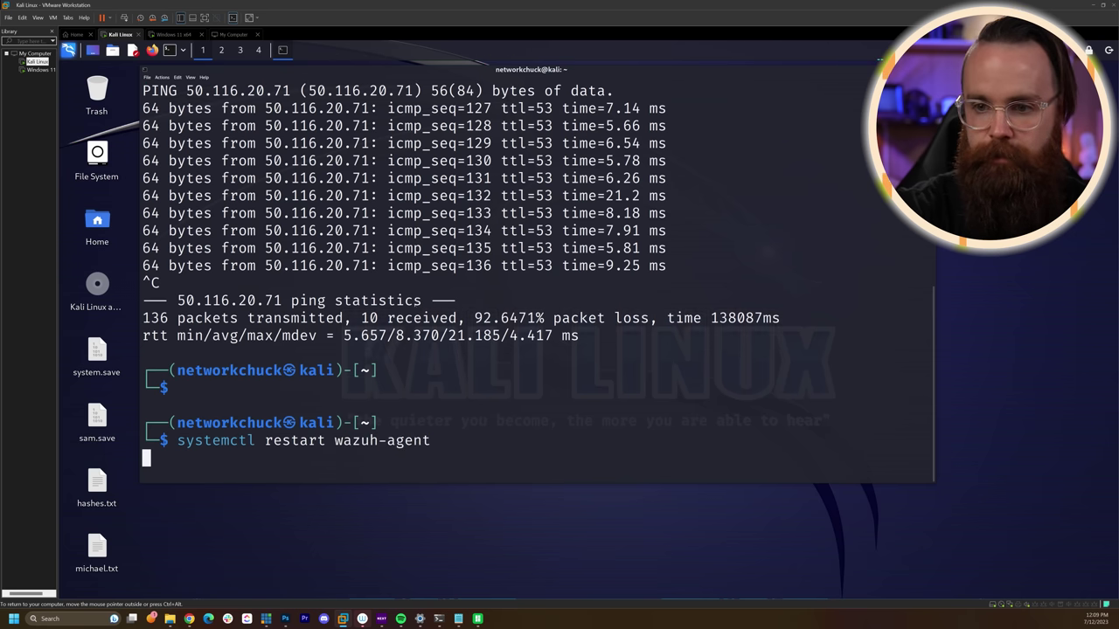
pyautogui.click(188, 617)
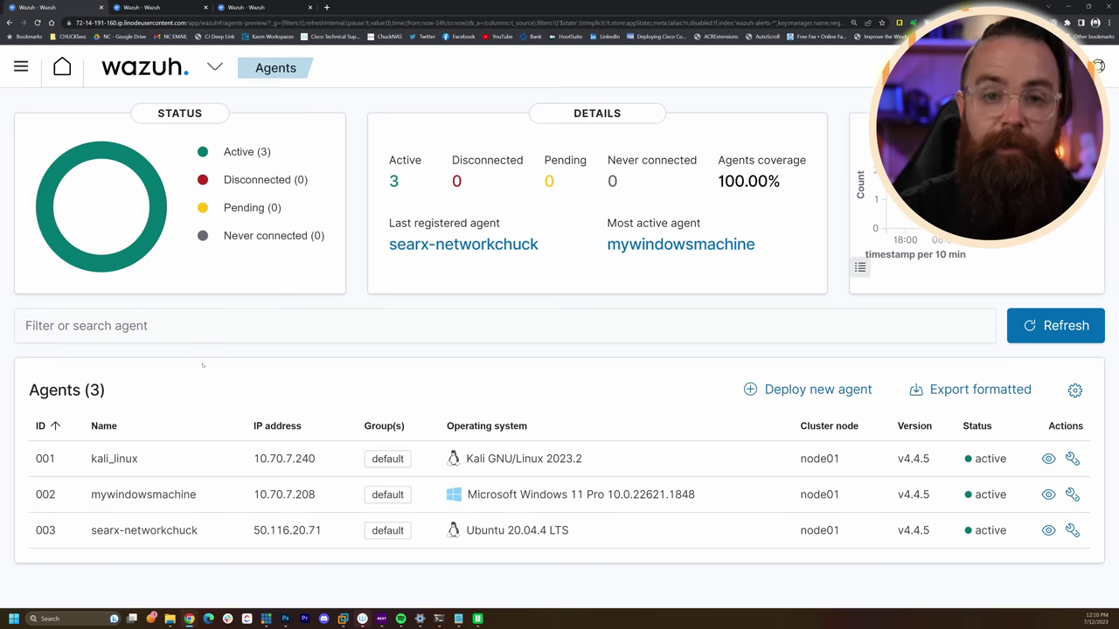
# - View the mywindowsmachine agent's Vulnerabilities and its last full scan time
pyautogui.click(153, 495)
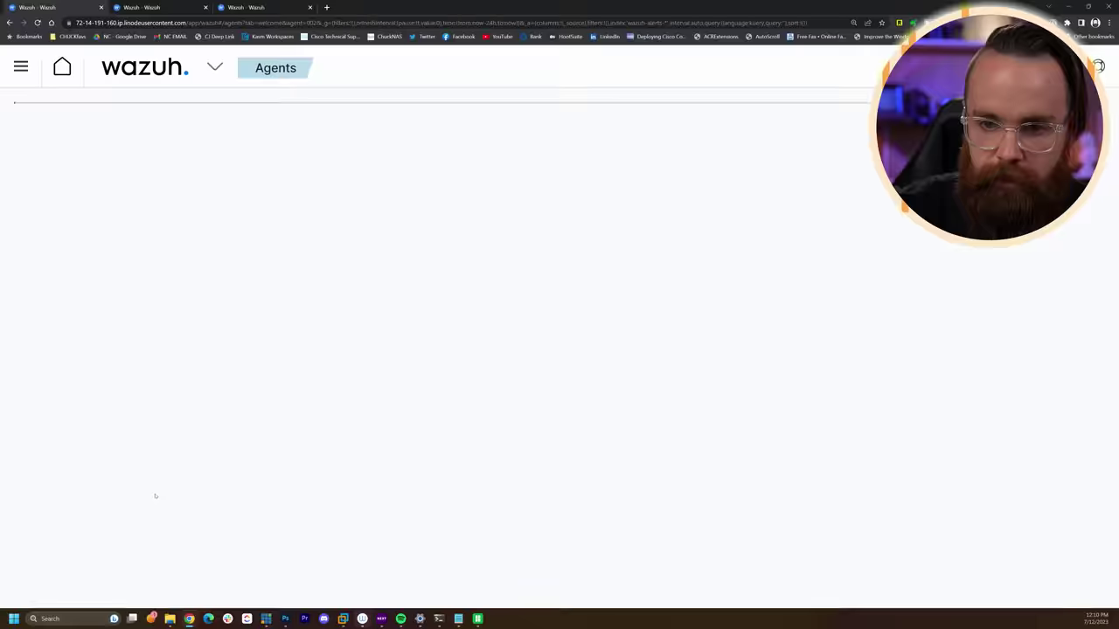
pyautogui.click(278, 324)
pyautogui.moveTo(431, 262); pyautogui.dragTo(655, 254)
pyautogui.click(584, 317)
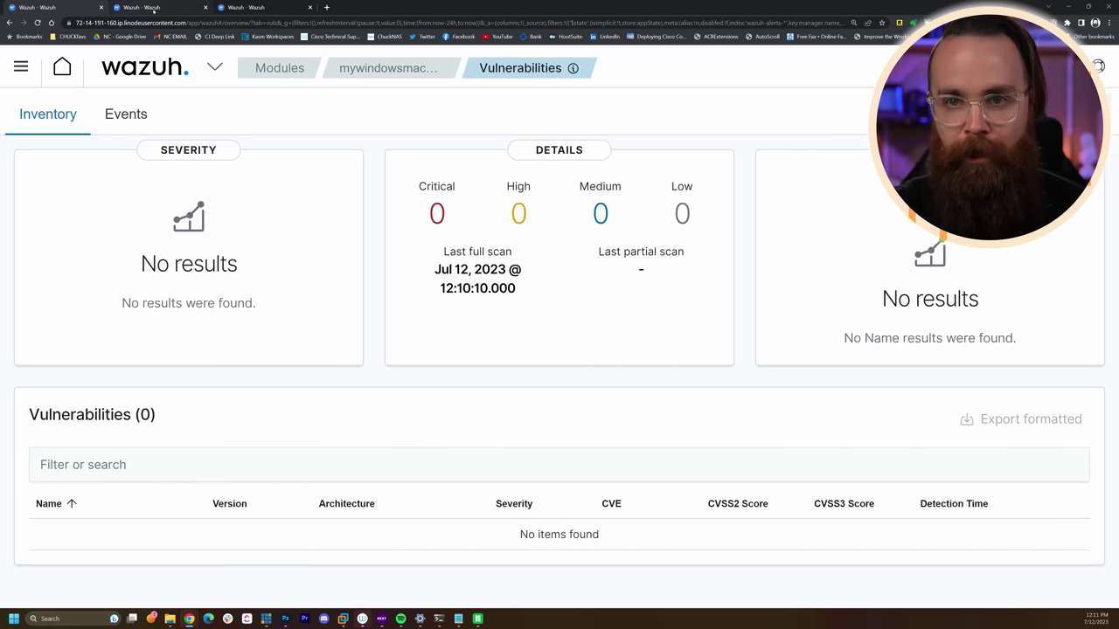
# - Log in as admin to the Wazuh session for agent chloe
pyautogui.click(249, 7)
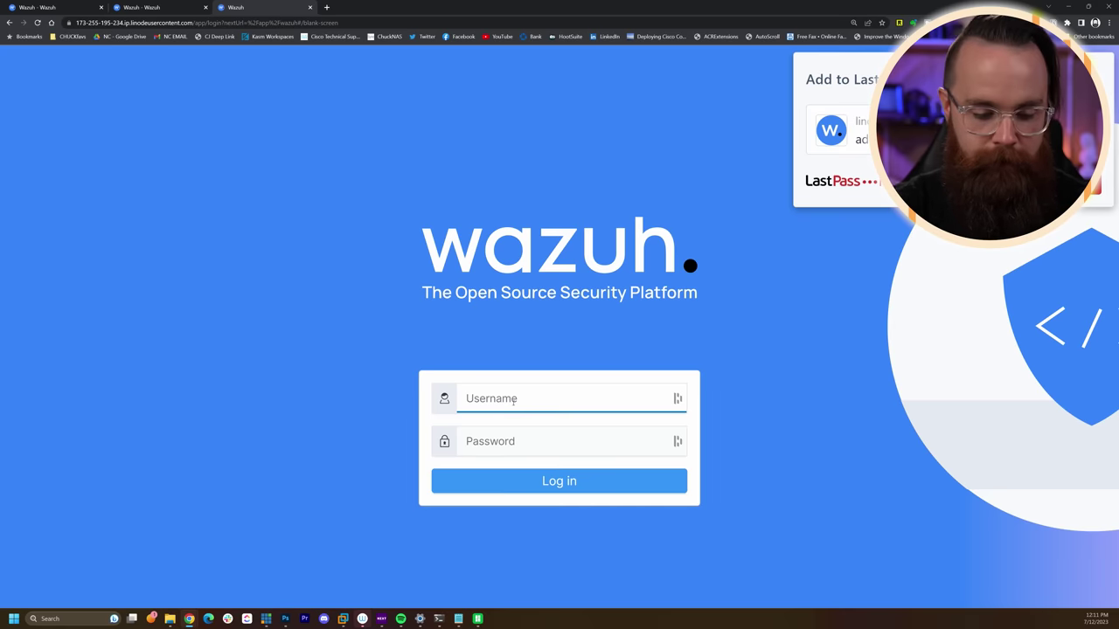
pyautogui.write('admin')
pyautogui.press('Tab')
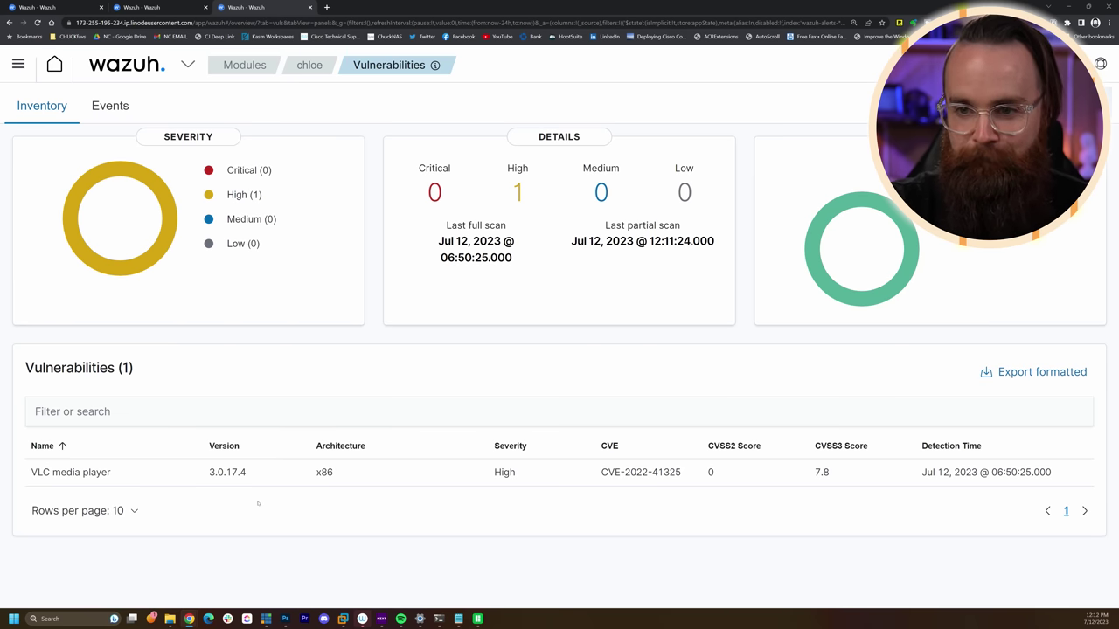
# - Inspect the VLC media player CVE-2022-41325 details and rationale, then close the flyout
pyautogui.click(529, 467)
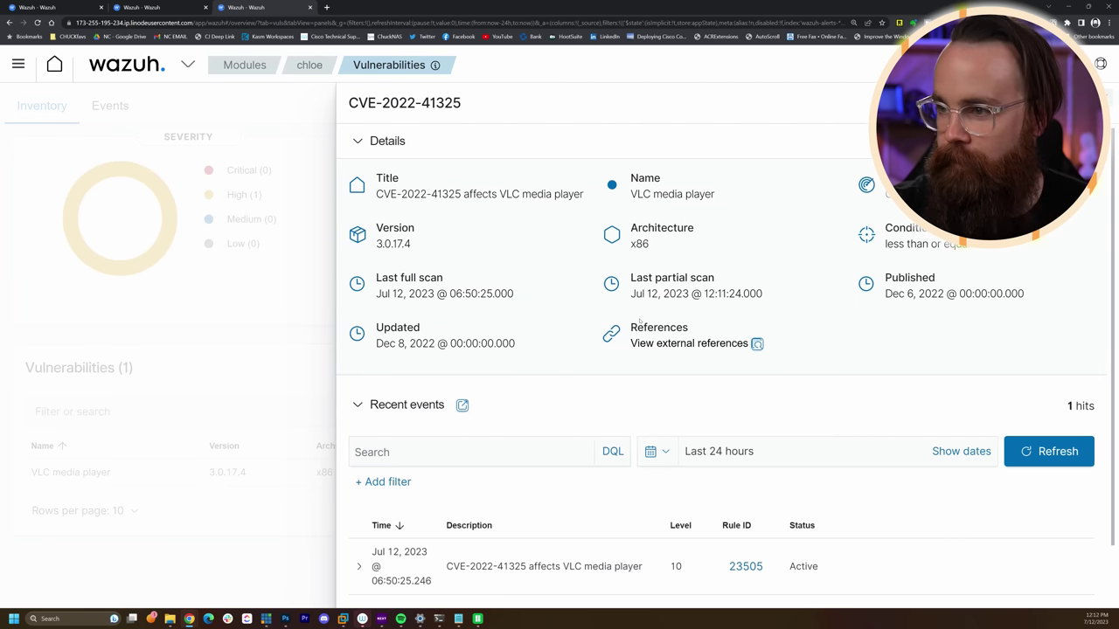
pyautogui.scroll(-2, 640, 321)
pyautogui.click(359, 500)
pyautogui.scroll(-5, 629, 350)
pyautogui.moveTo(591, 171); pyautogui.dragTo(814, 203)
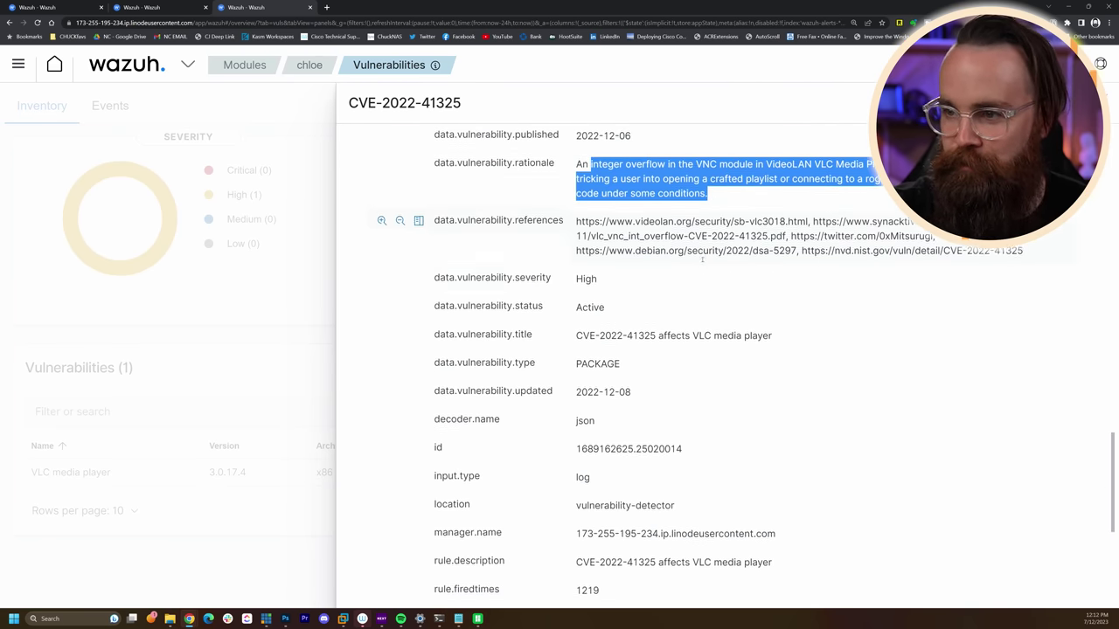
pyautogui.scroll(10, 701, 253)
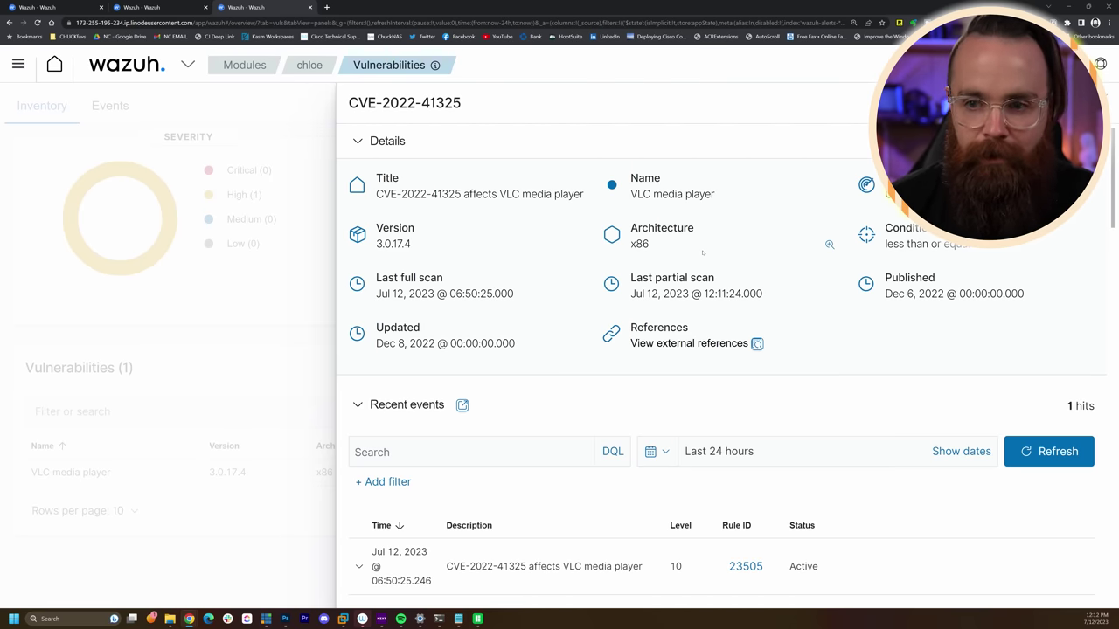
pyautogui.click(307, 104)
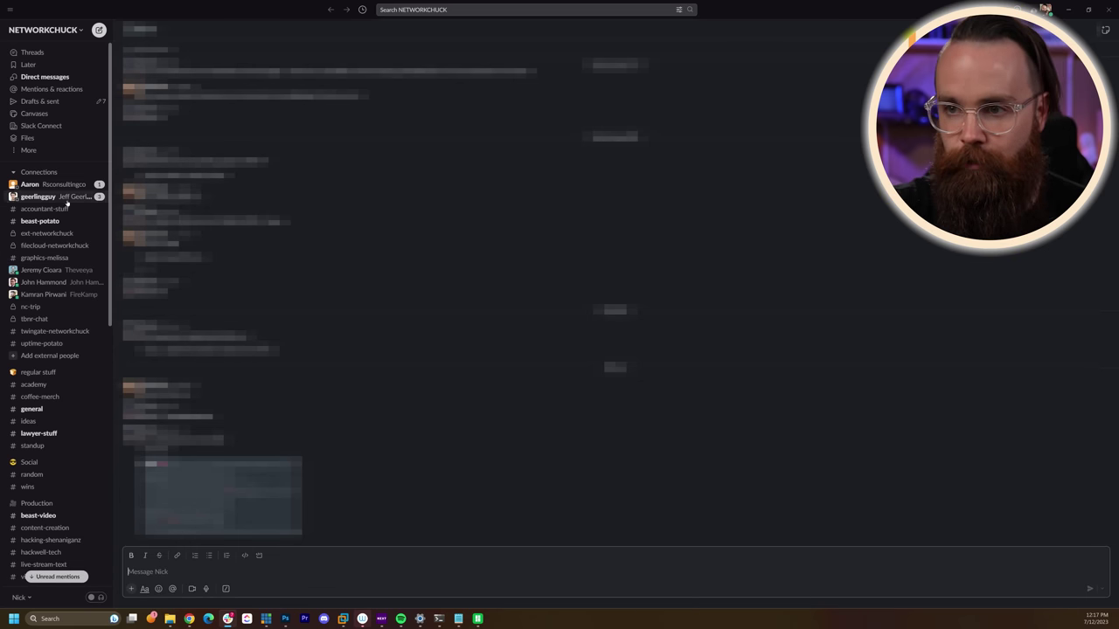
# - Name the new Slack channel wazuh-alerts and open a new tab for api.slack.com/apps
pyautogui.write('wazuh-a')
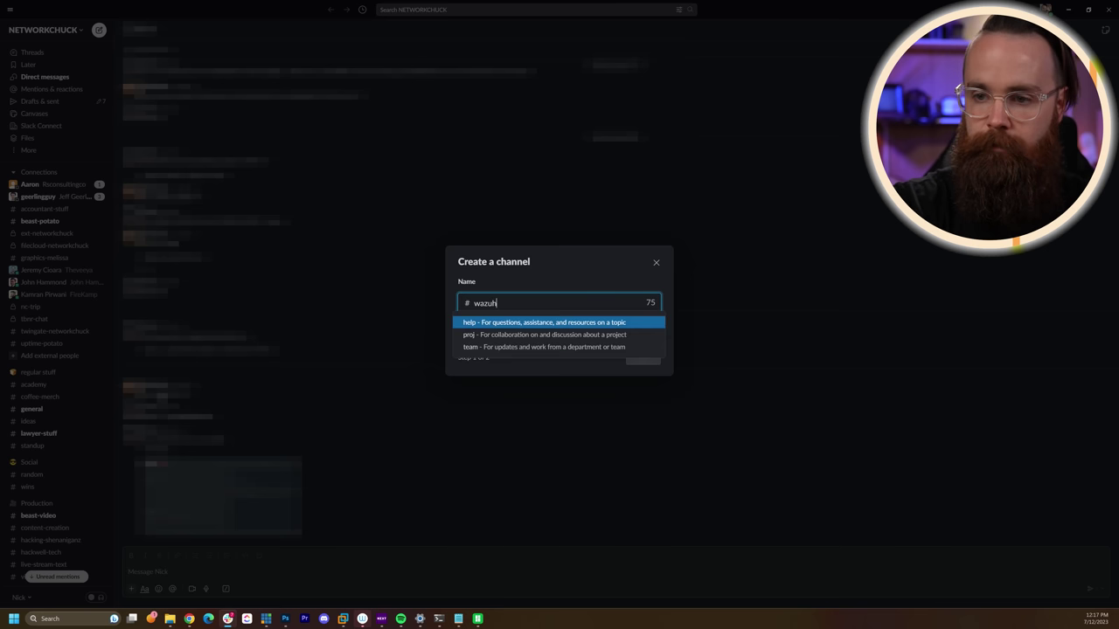
pyautogui.write('lert')
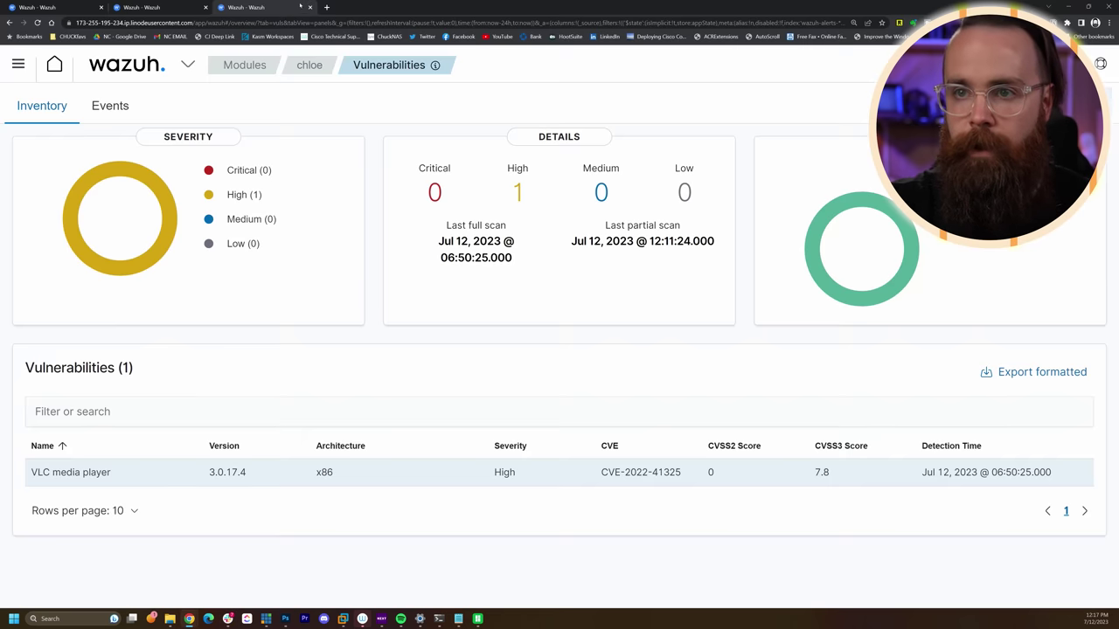
pyautogui.hotkey('ctrl', 't')
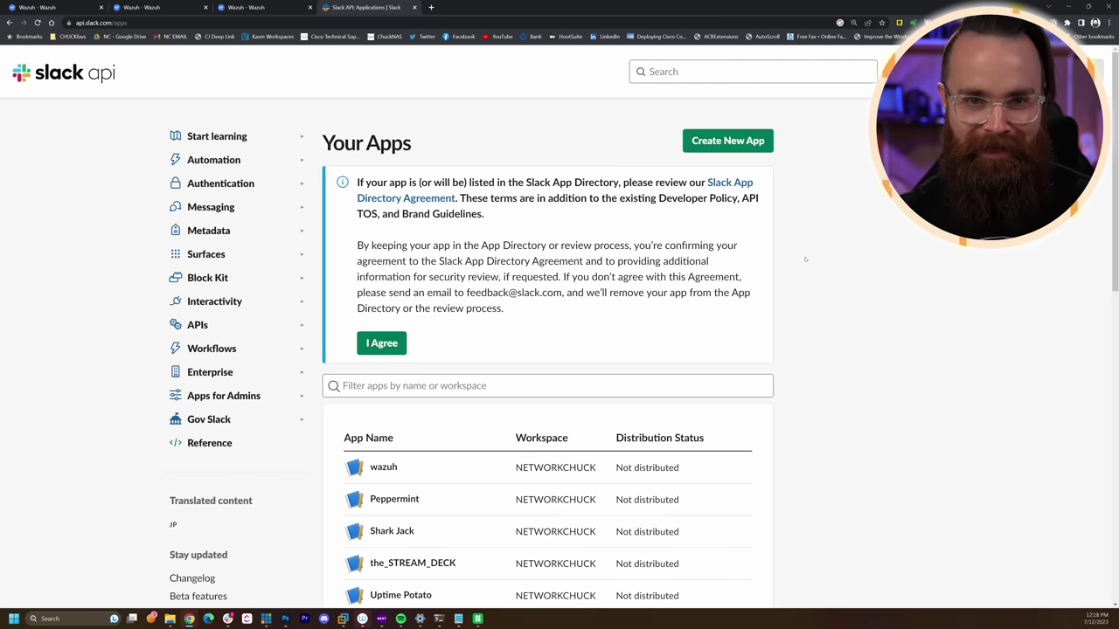
# - Create a new Slack app from scratch named wazuh-alerts in the NETWORKCHUCK workspace
pyautogui.click(727, 141)
pyautogui.click(490, 302)
pyautogui.click(462, 239)
pyautogui.write('wazu')
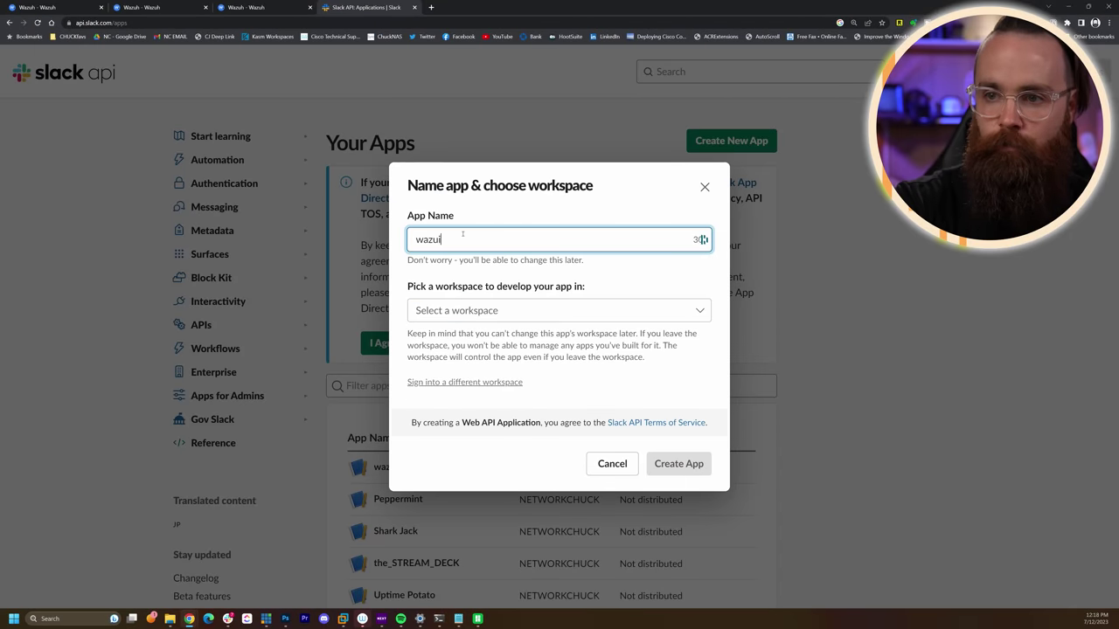
pyautogui.write('h-alerts')
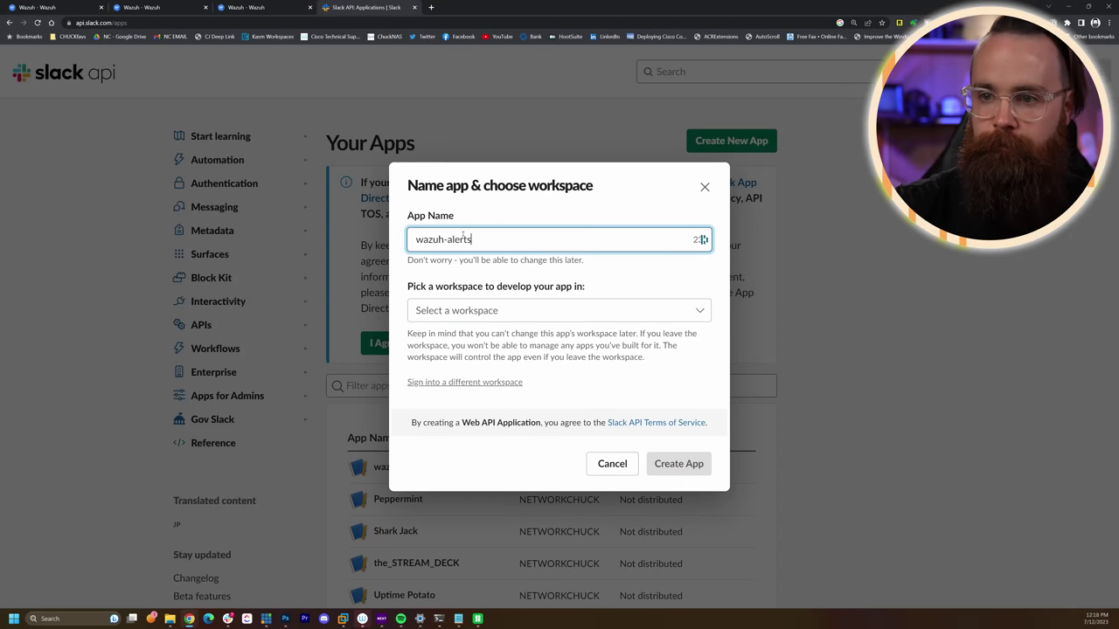
pyautogui.click(560, 310)
pyautogui.click(560, 339)
pyautogui.click(679, 464)
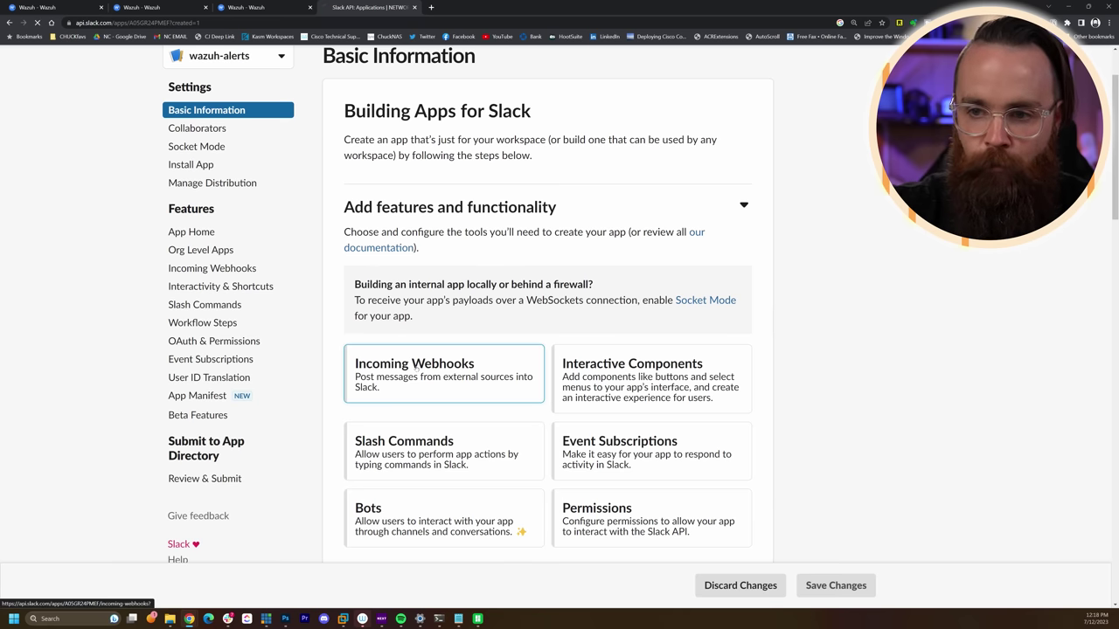
# - Turn on Incoming Webhooks and add a webhook posting to the wazuh-alerts channel
pyautogui.click(416, 365)
pyautogui.click(733, 198)
pyautogui.scroll(-3, 559, 393)
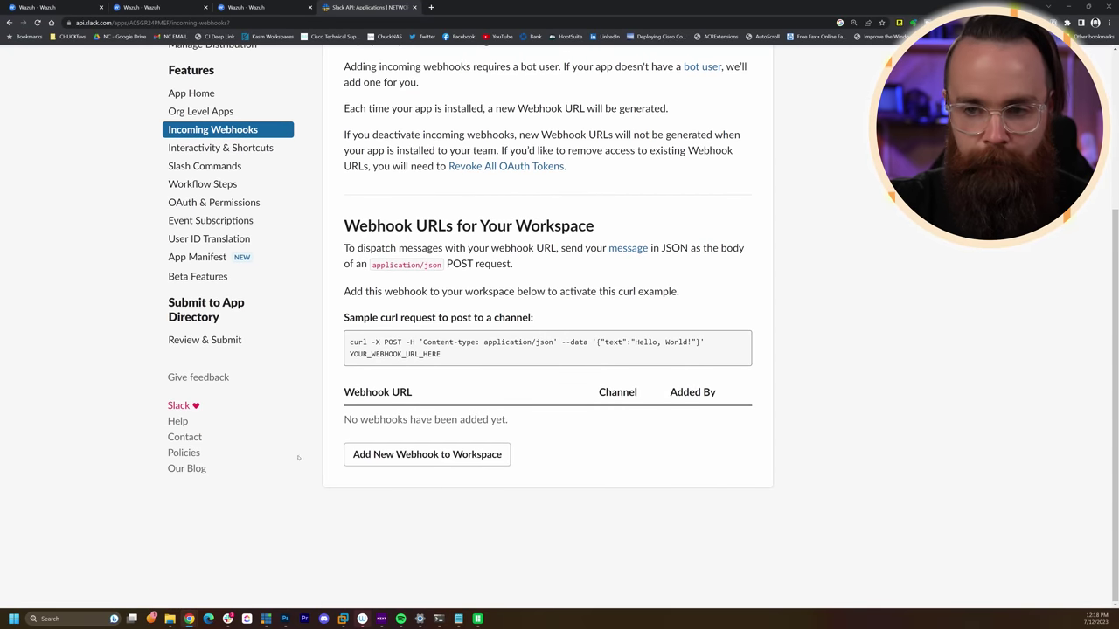
pyautogui.click(426, 454)
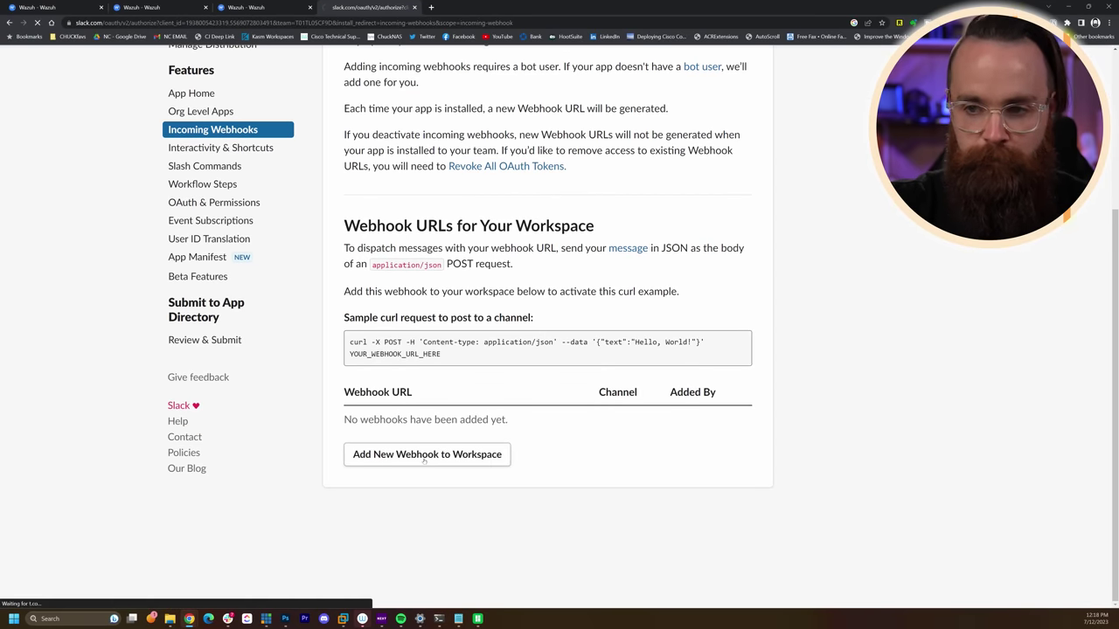
pyautogui.write('waz')
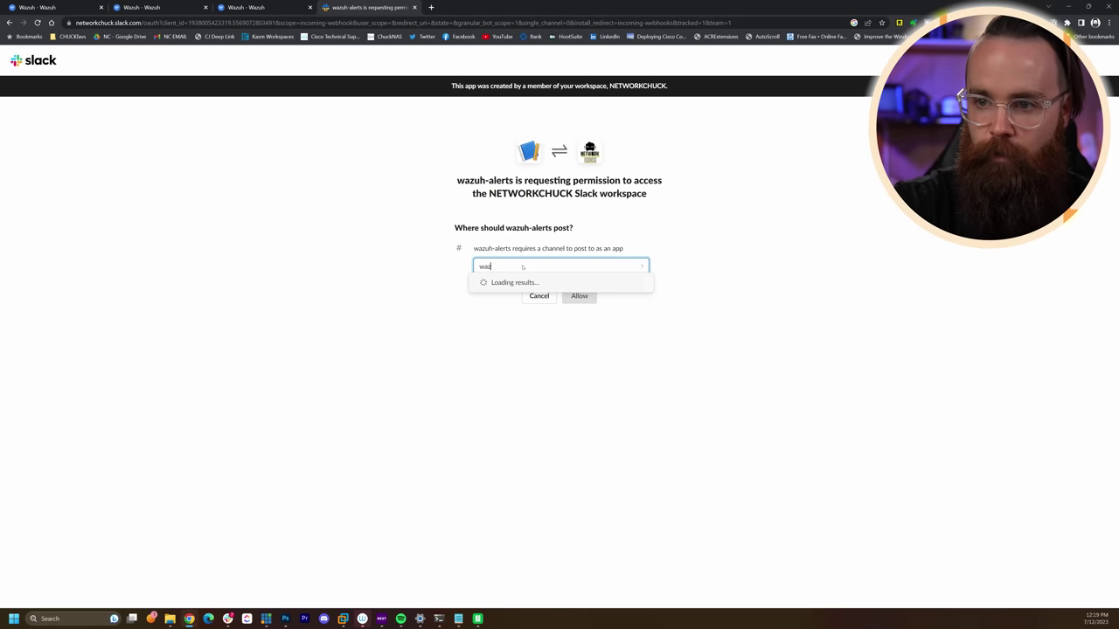
pyautogui.click(517, 298)
pyautogui.click(579, 295)
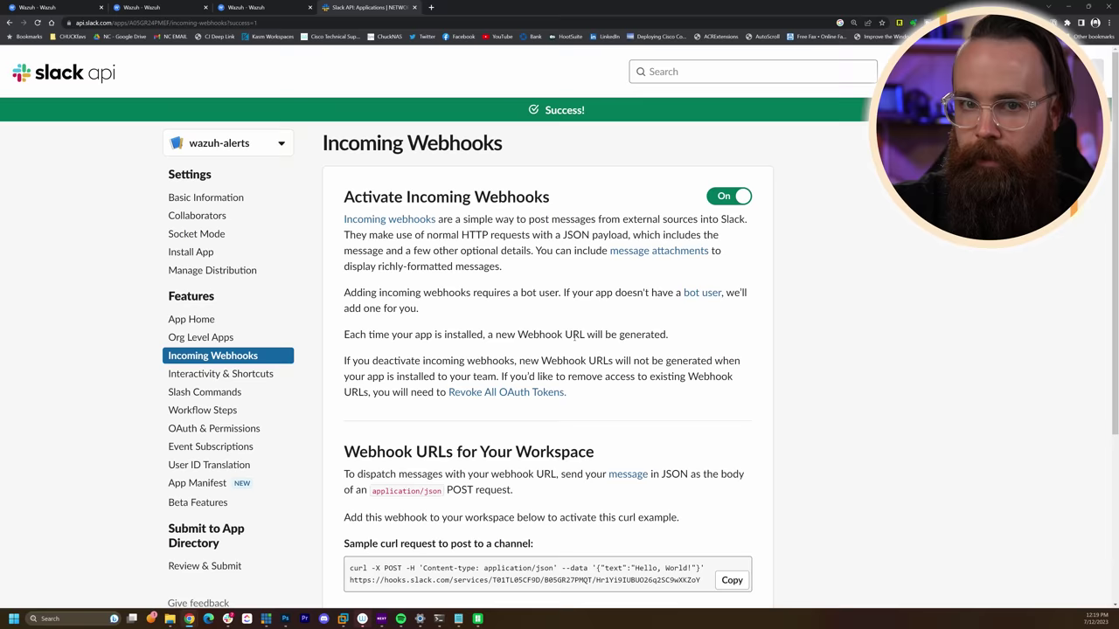
# - Copy the new webhook URL and return to the Wazuh page
pyautogui.scroll(-5, 559, 350)
pyautogui.moveTo(407, 480); pyautogui.dragTo(465, 480)
pyautogui.moveTo(352, 480); pyautogui.dragTo(474, 480)
pyautogui.click(545, 480)
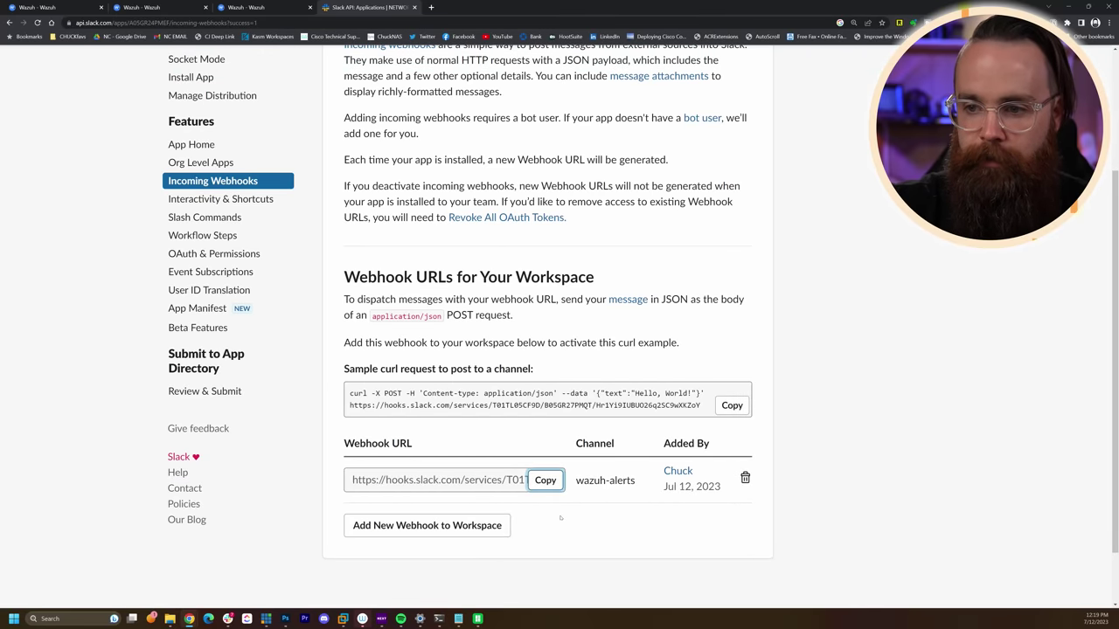
pyautogui.hotkey('ctrl', '1')
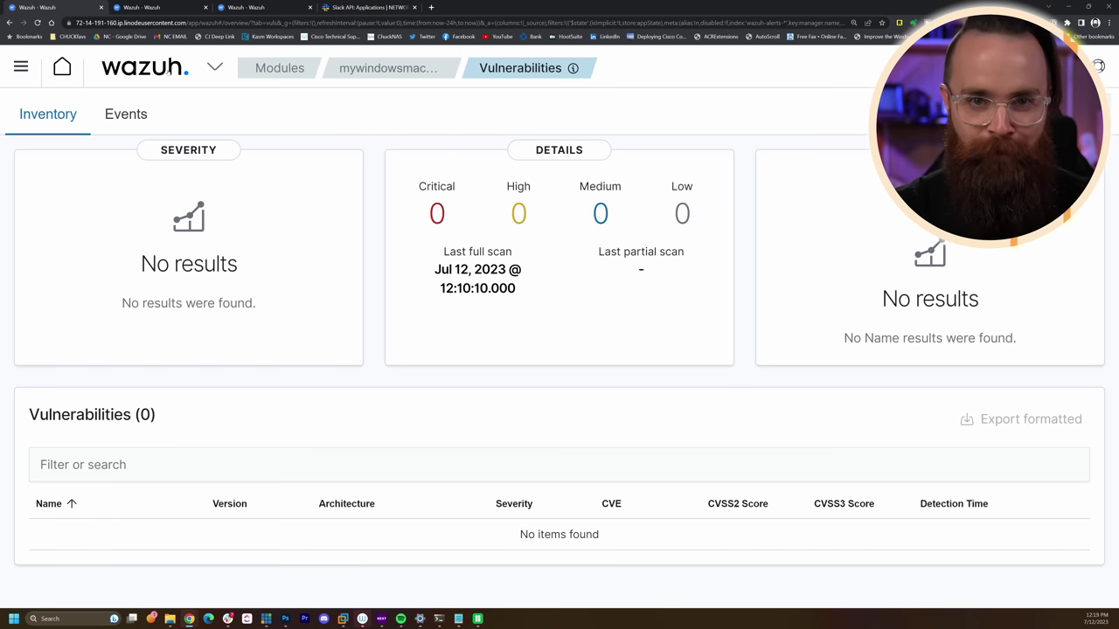
# - Open the manager's ossec.conf in the editor via Management > Configuration
pyautogui.click(168, 77)
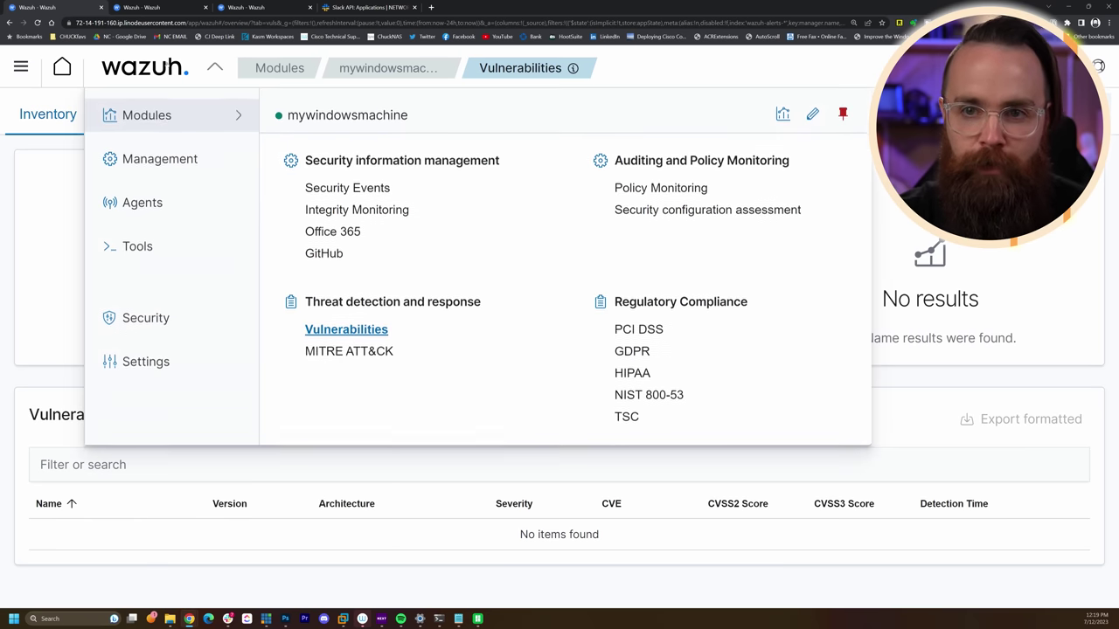
pyautogui.moveTo(161, 162)
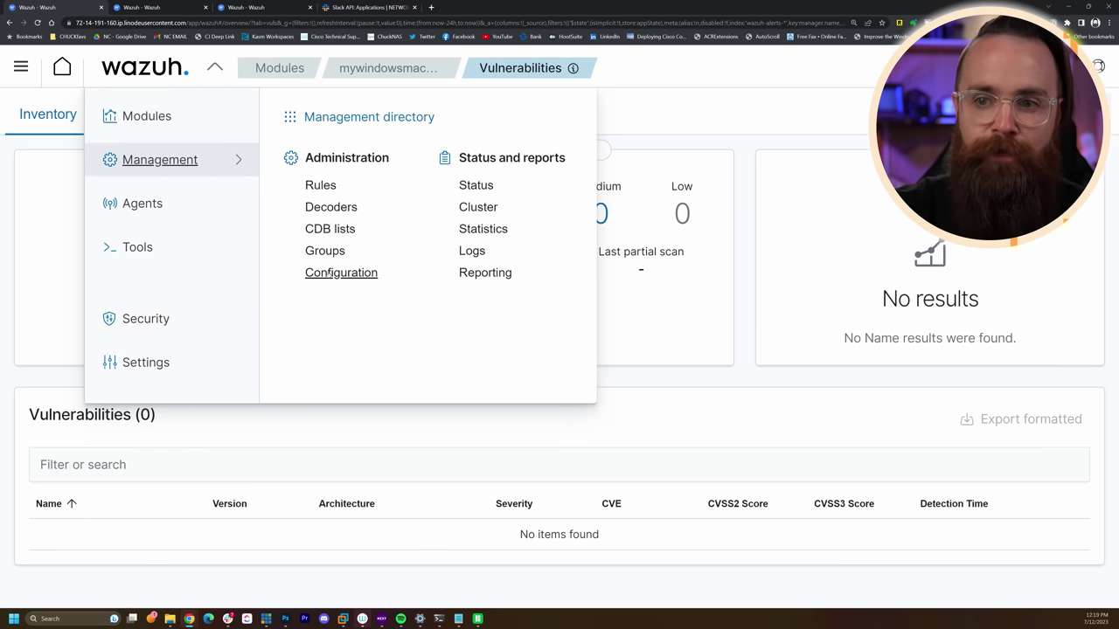
pyautogui.click(326, 273)
pyautogui.click(979, 133)
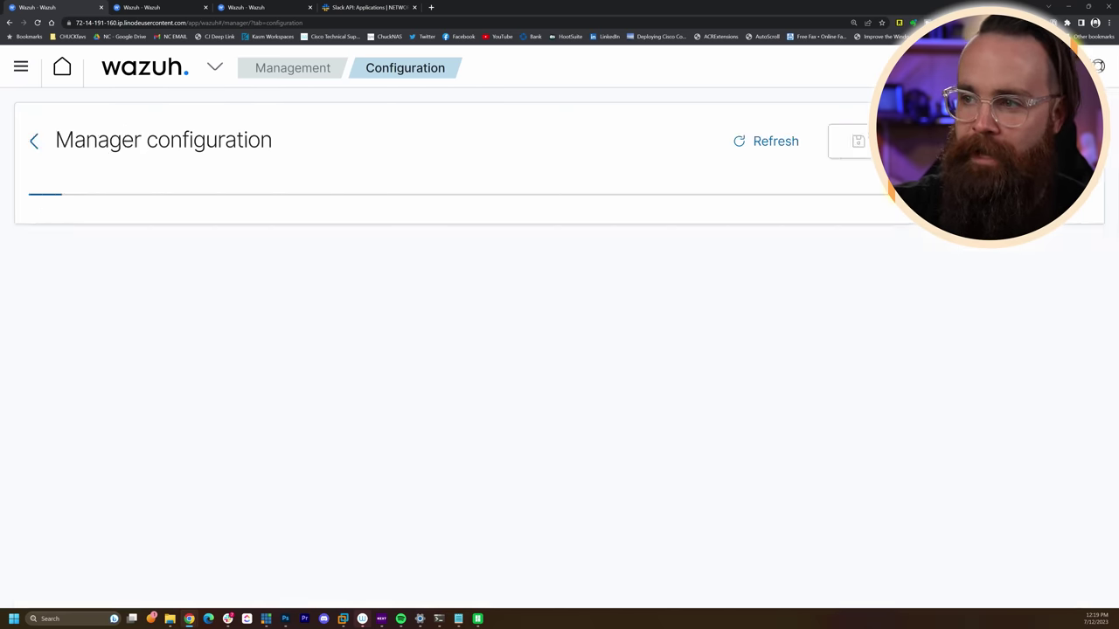
pyautogui.click(424, 321)
# - Search ossec.conf for 'integration', then place the cursor right after </global>
pyautogui.hotkey('ctrl', 'f')
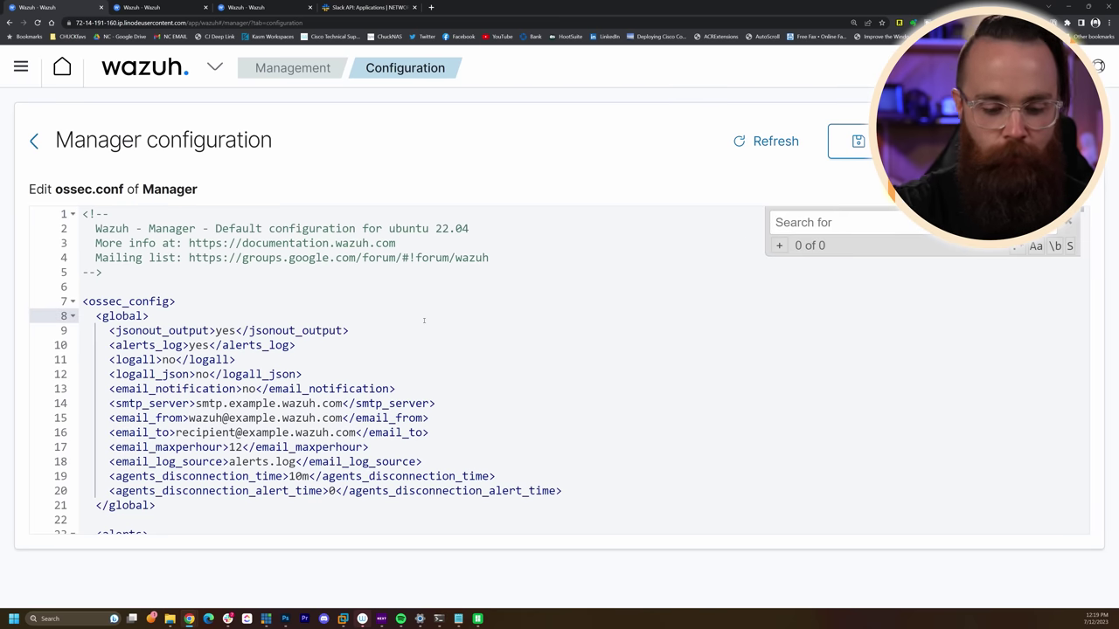
pyautogui.write('integrations')
pyautogui.press('BackSpace')
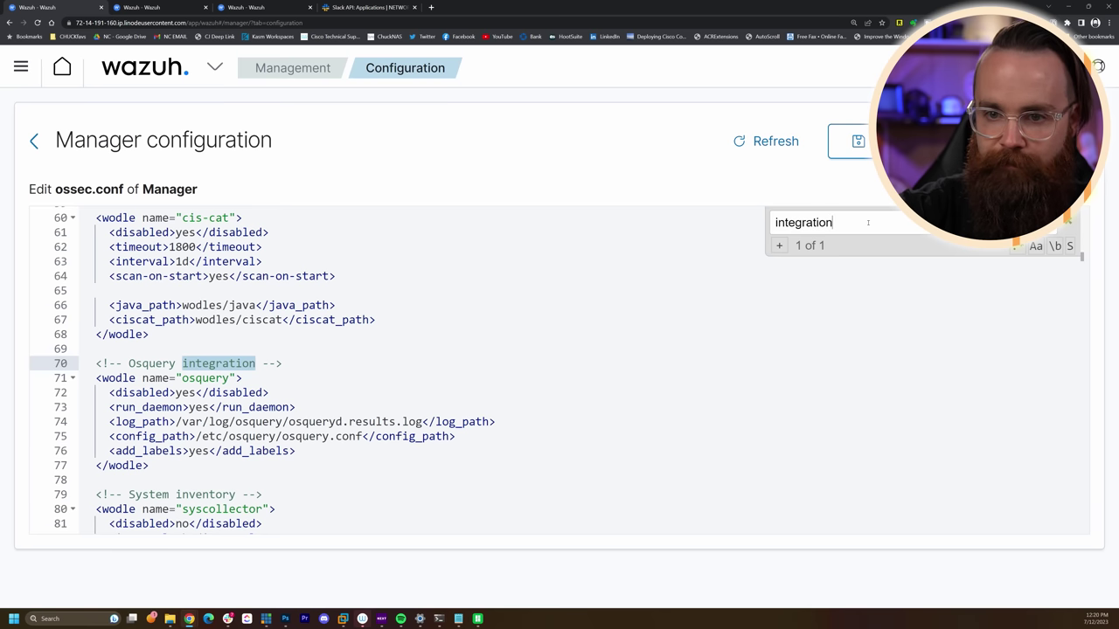
pyautogui.click(616, 310)
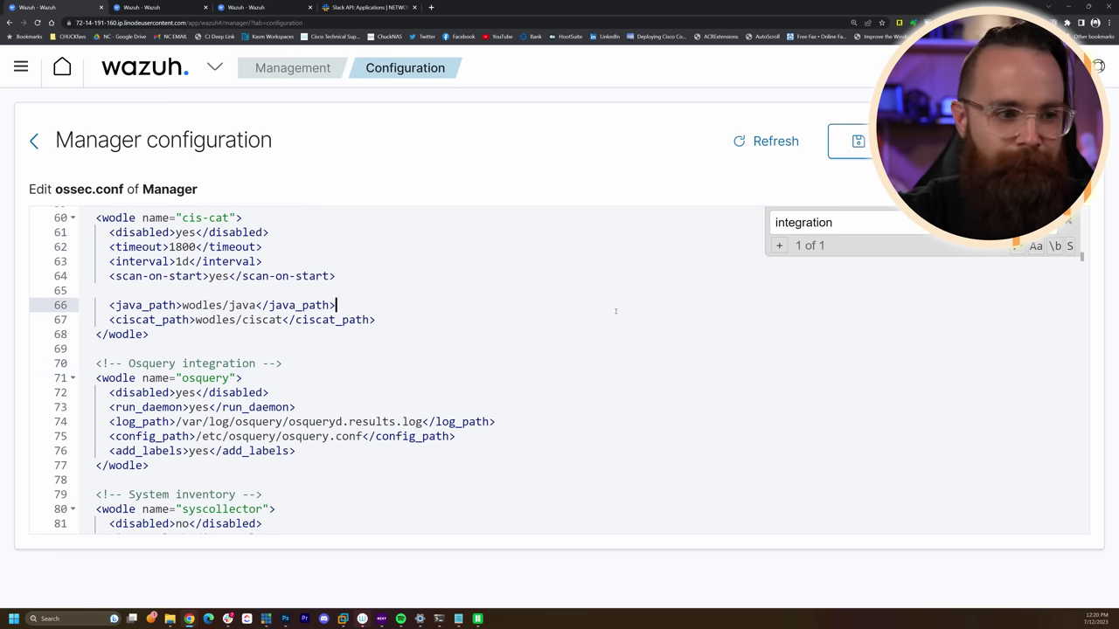
pyautogui.press('Escape')
pyautogui.scroll(10, 616, 310)
pyautogui.scroll(-2, 185, 348)
pyautogui.click(186, 347)
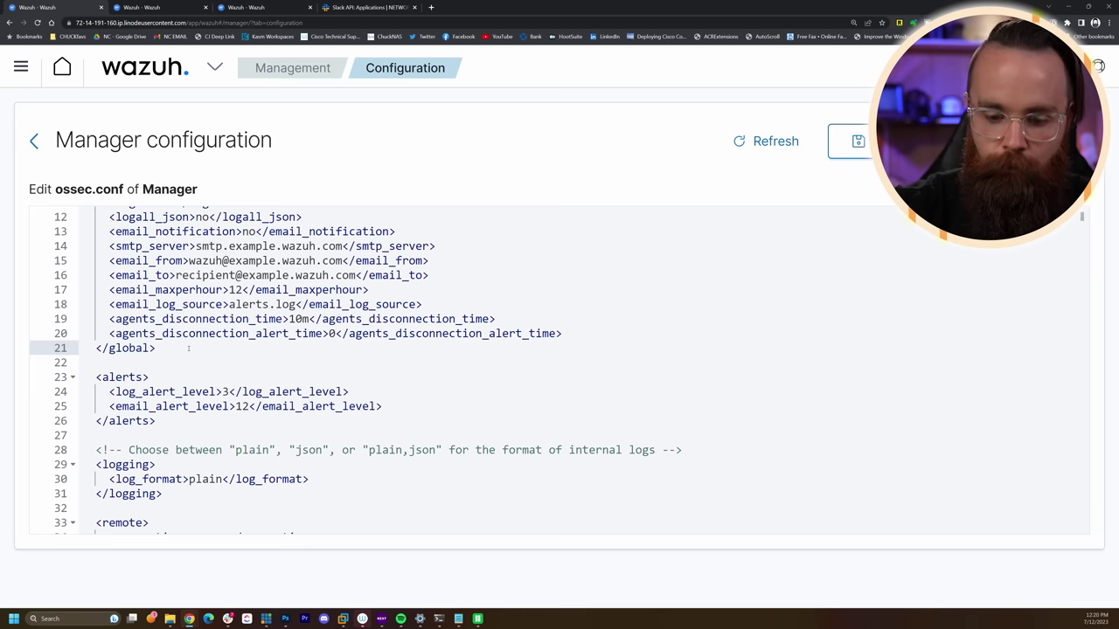
# - Paste the Slack <integration> block after </global>, replacing WEBHOOK_URL with the copied webhook URL
pyautogui.press('Return')
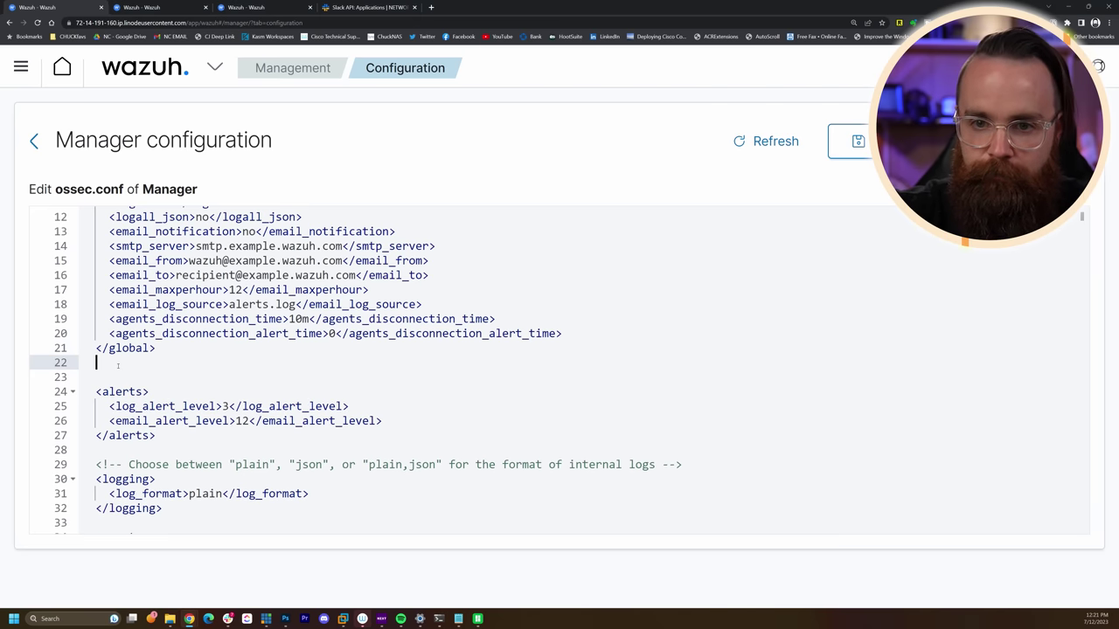
pyautogui.hotkey('ctrl', 'v')
pyautogui.moveTo(175, 313); pyautogui.dragTo(246, 313)
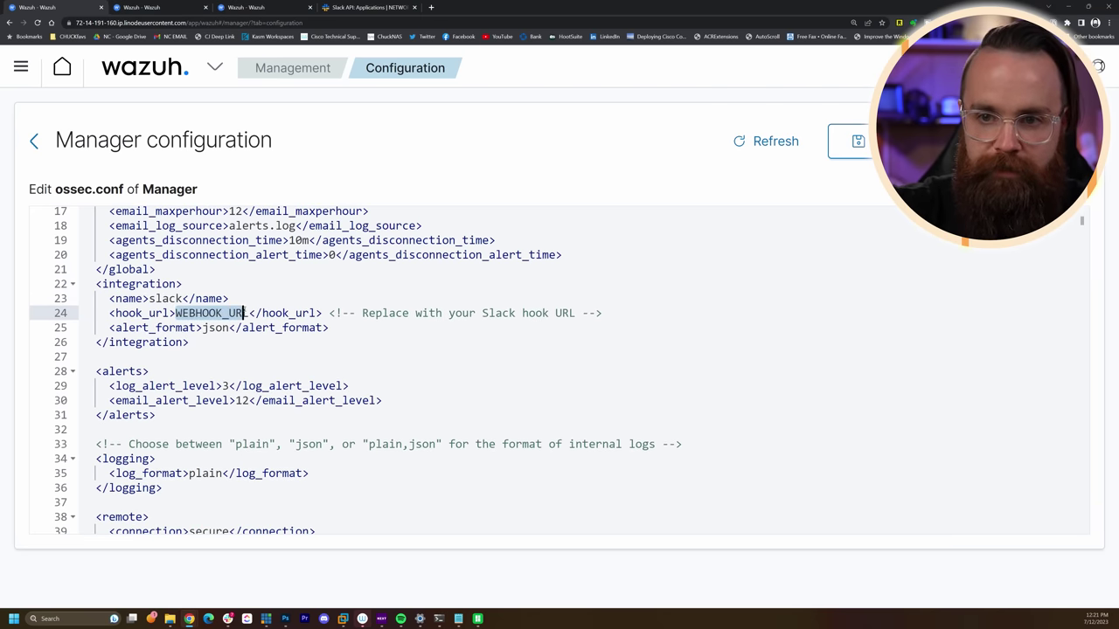
pyautogui.click(367, 7)
pyautogui.click(544, 480)
pyautogui.hotkey('ctrl', '1')
pyautogui.hotkey('ctrl', 'v')
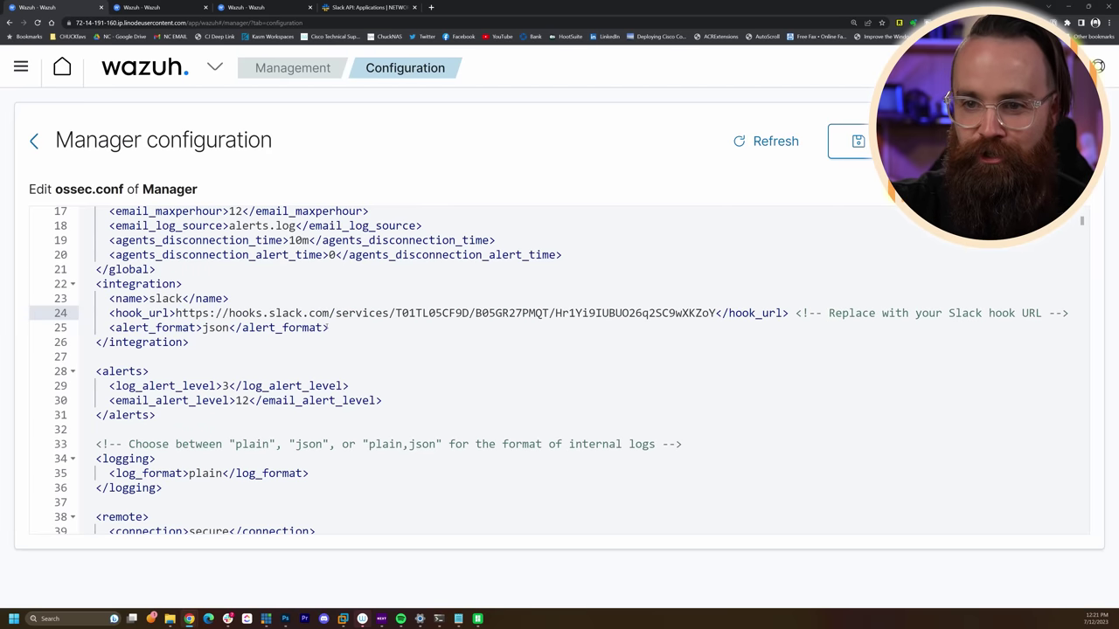
pyautogui.click(329, 327)
pyautogui.press('Return')
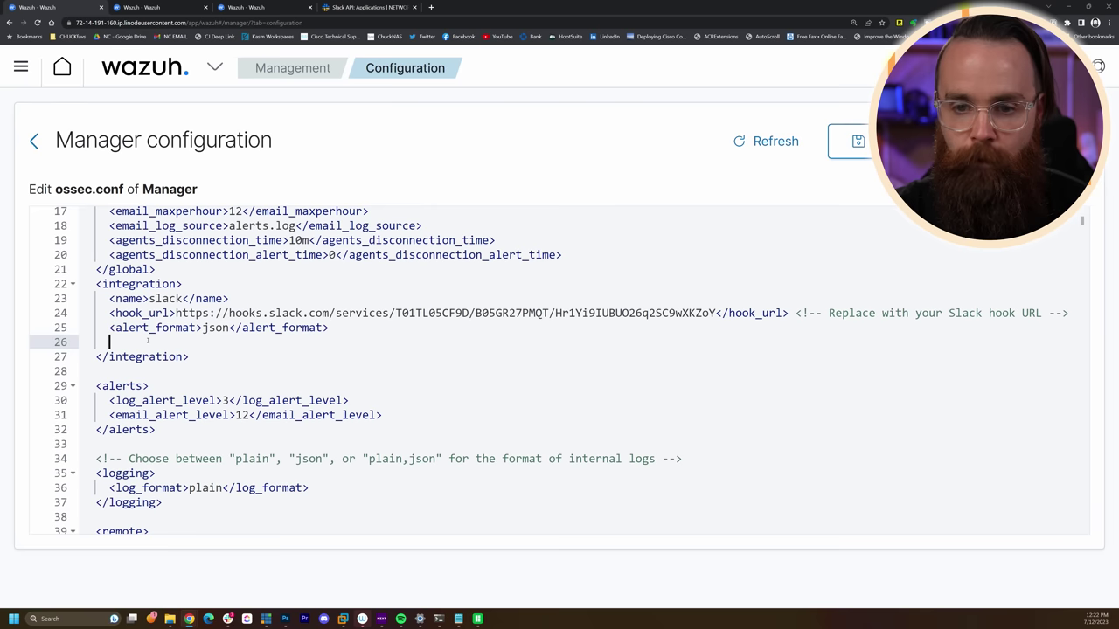
# - Add <rule_id>5710</rule_id> to the Slack block, save ossec.conf and confirm the manager restart
pyautogui.write('<rule_i')
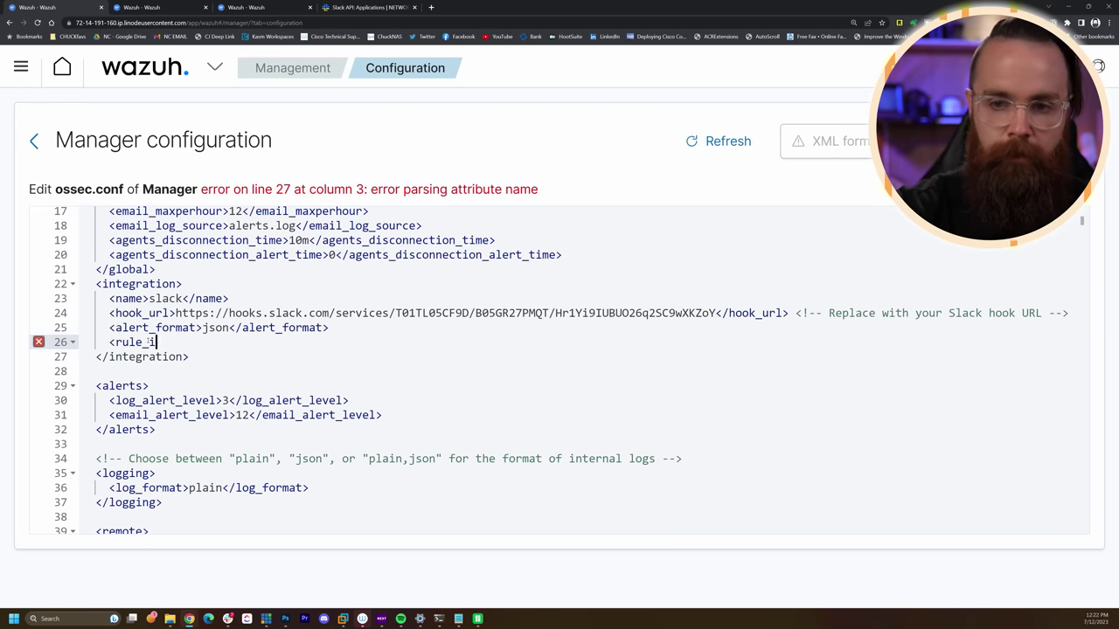
pyautogui.write('d>5')
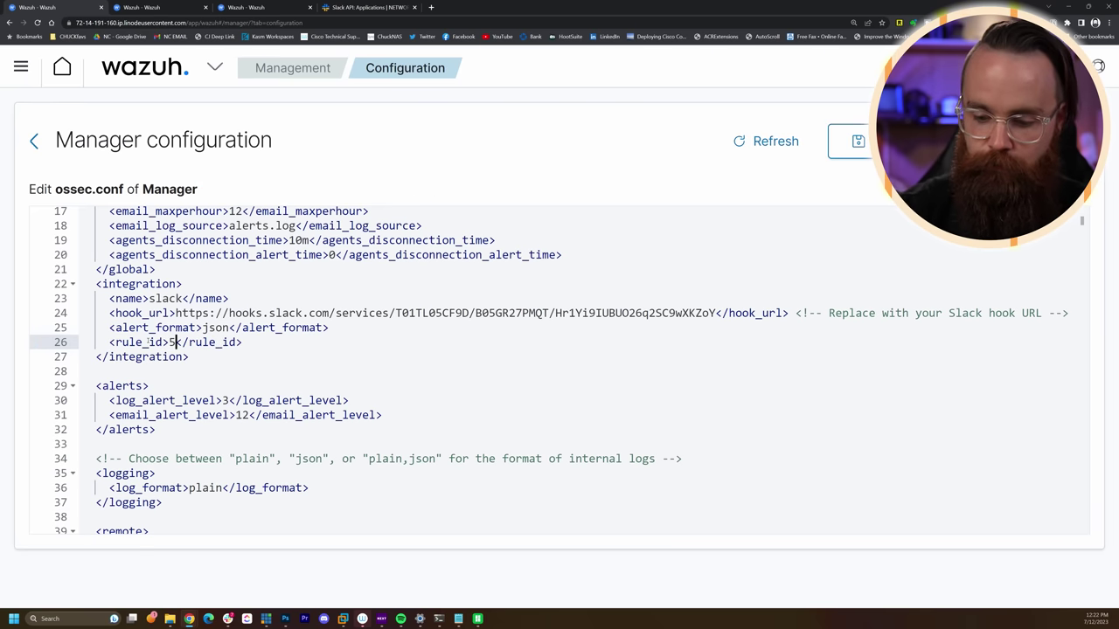
pyautogui.write('710')
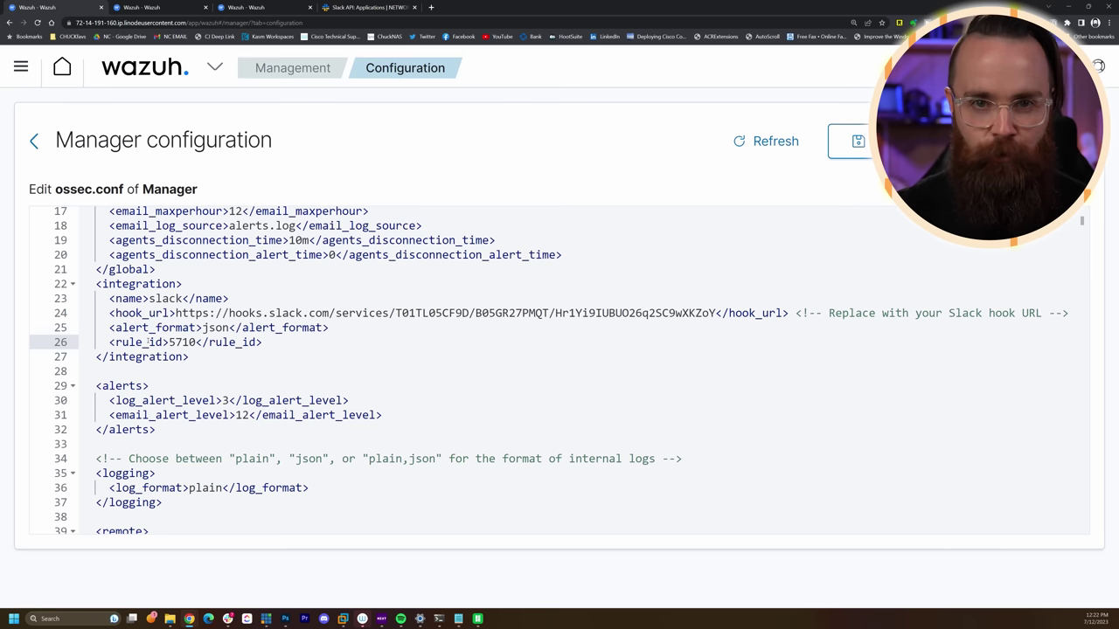
pyautogui.moveTo(256, 313); pyautogui.dragTo(681, 313)
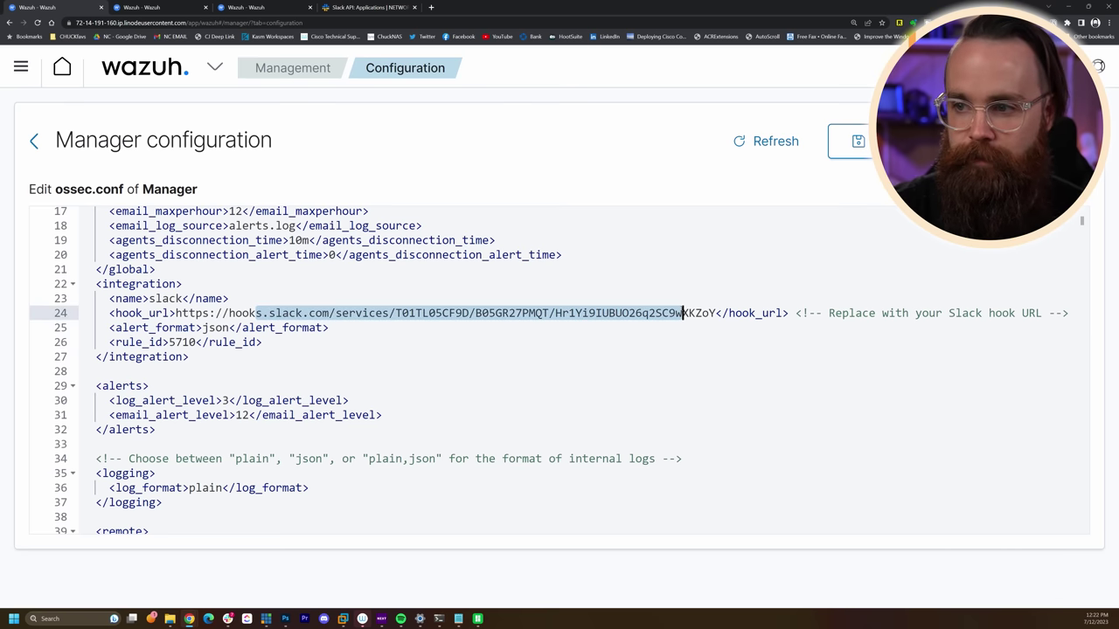
pyautogui.doubleClick(198, 341)
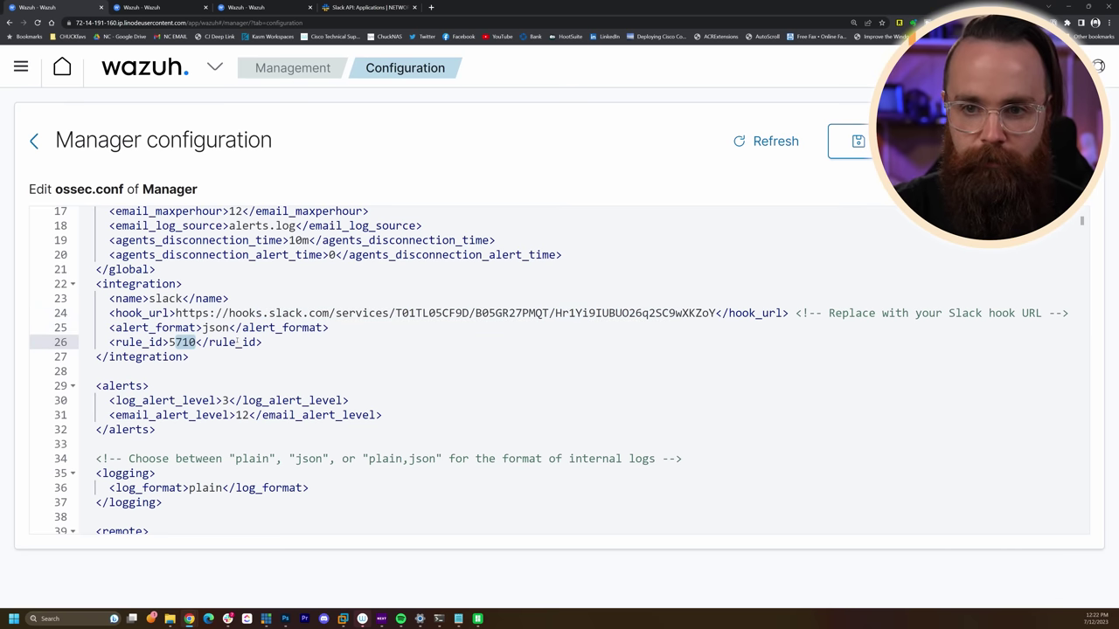
pyautogui.click(849, 141)
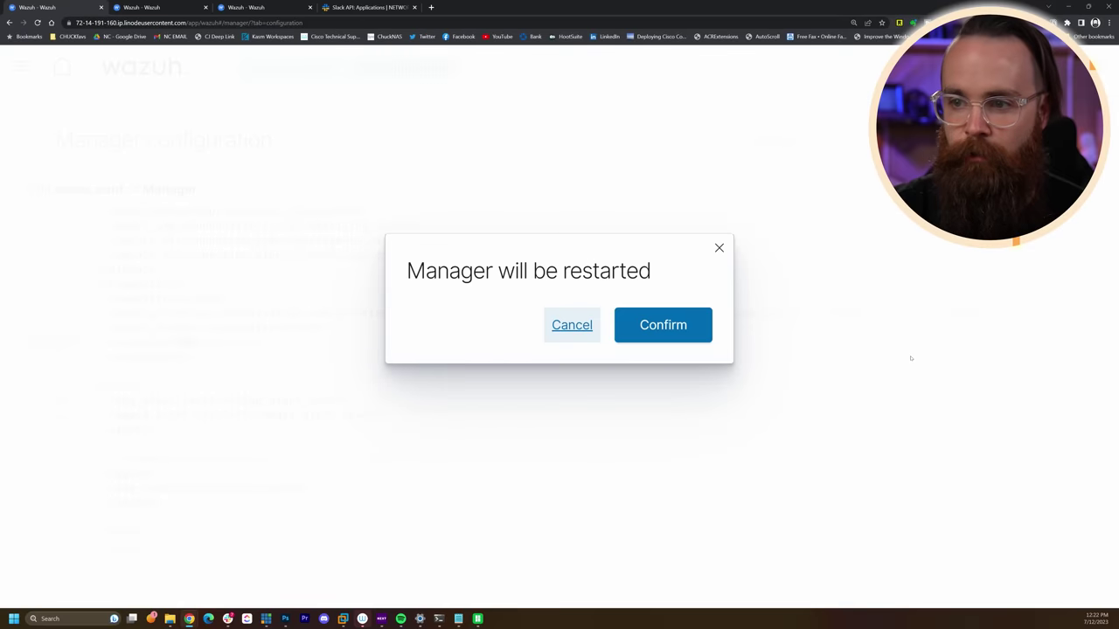
pyautogui.click(679, 326)
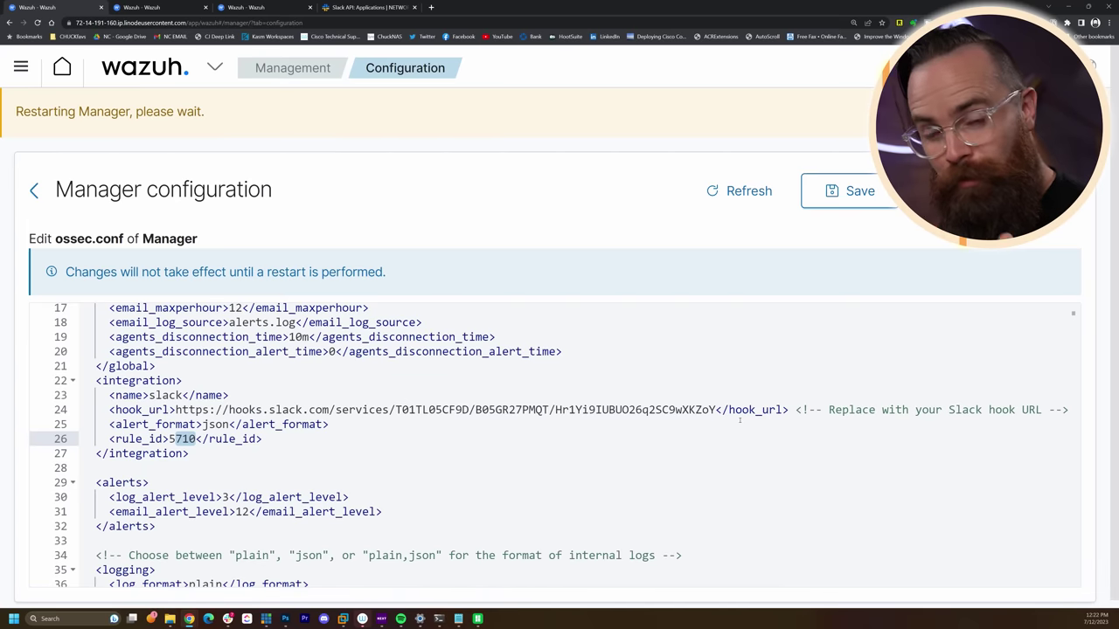